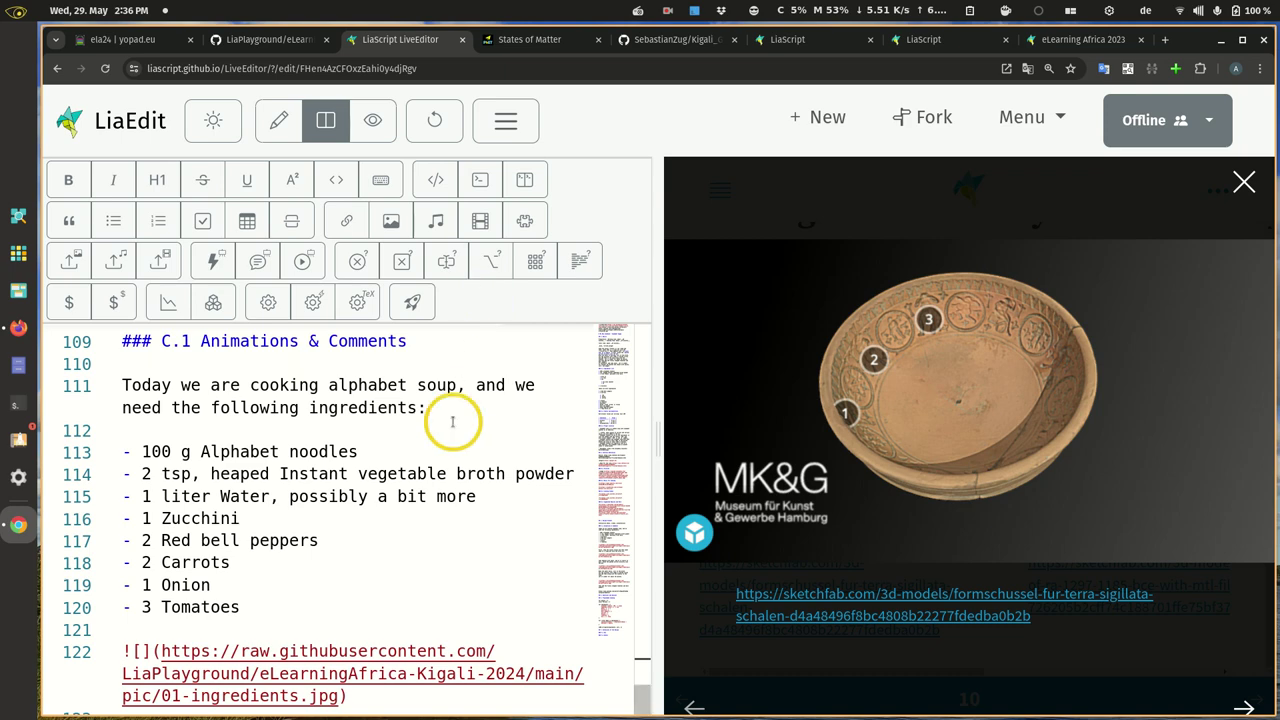
- Close the enlarged bowl image and zoom the browser out to 125%
{"action": "scroll", "coordinate": [455, 422], "scroll_direction": "down", "scroll_amount": 4}
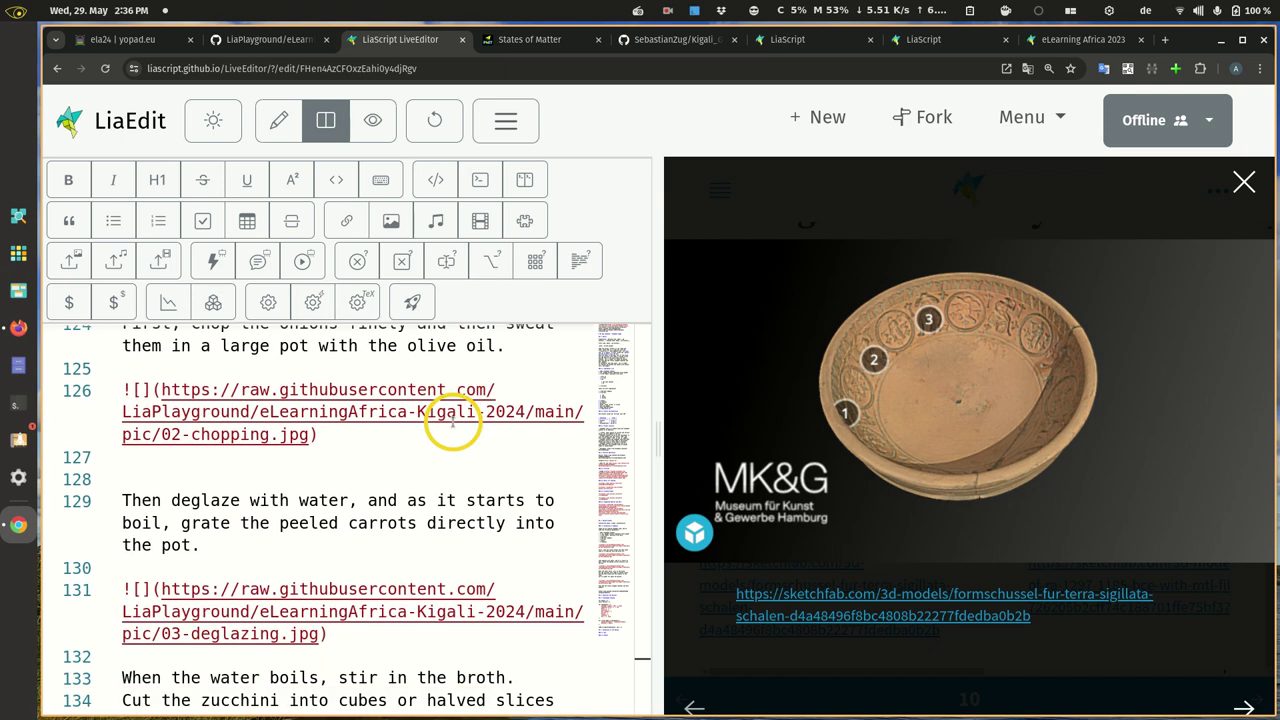
{"action": "left_click", "coordinate": [1236, 183]}
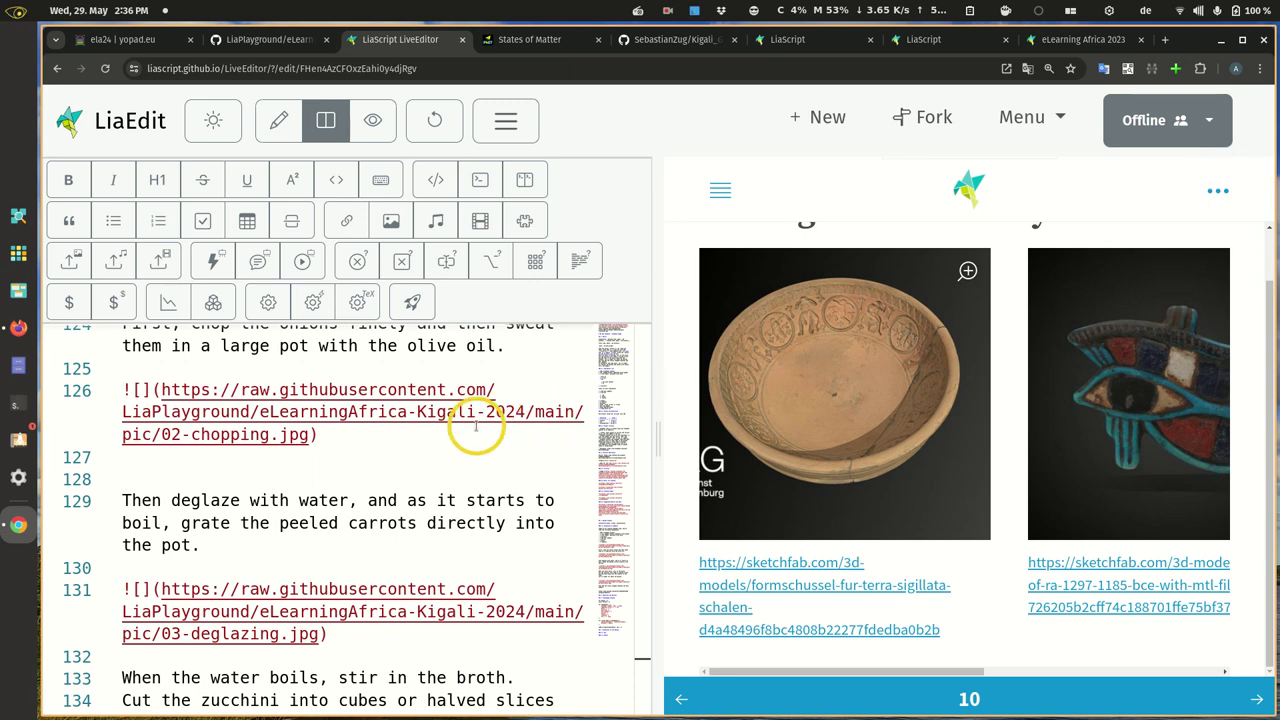
{"action": "scroll", "coordinate": [474, 423], "scroll_direction": "down", "scroll_amount": 1}
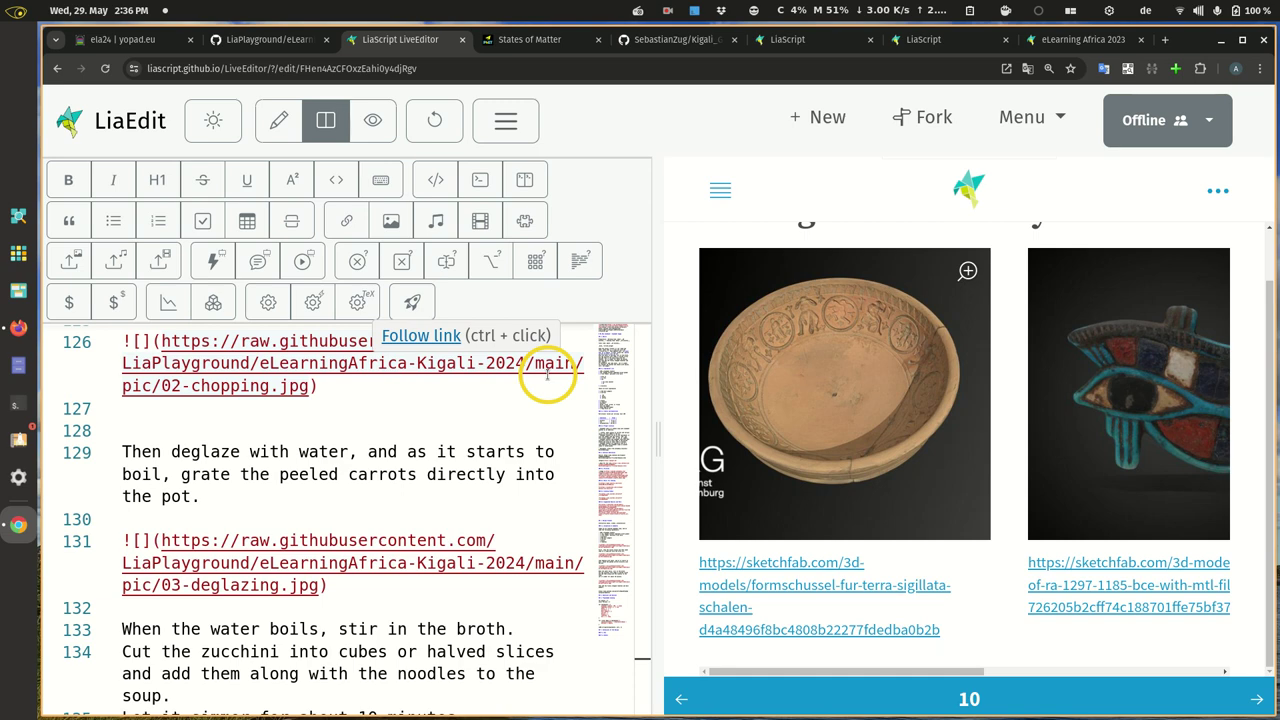
{"action": "key", "text": "ctrl+minus"}
{"action": "key", "text": "ctrl+minus"}
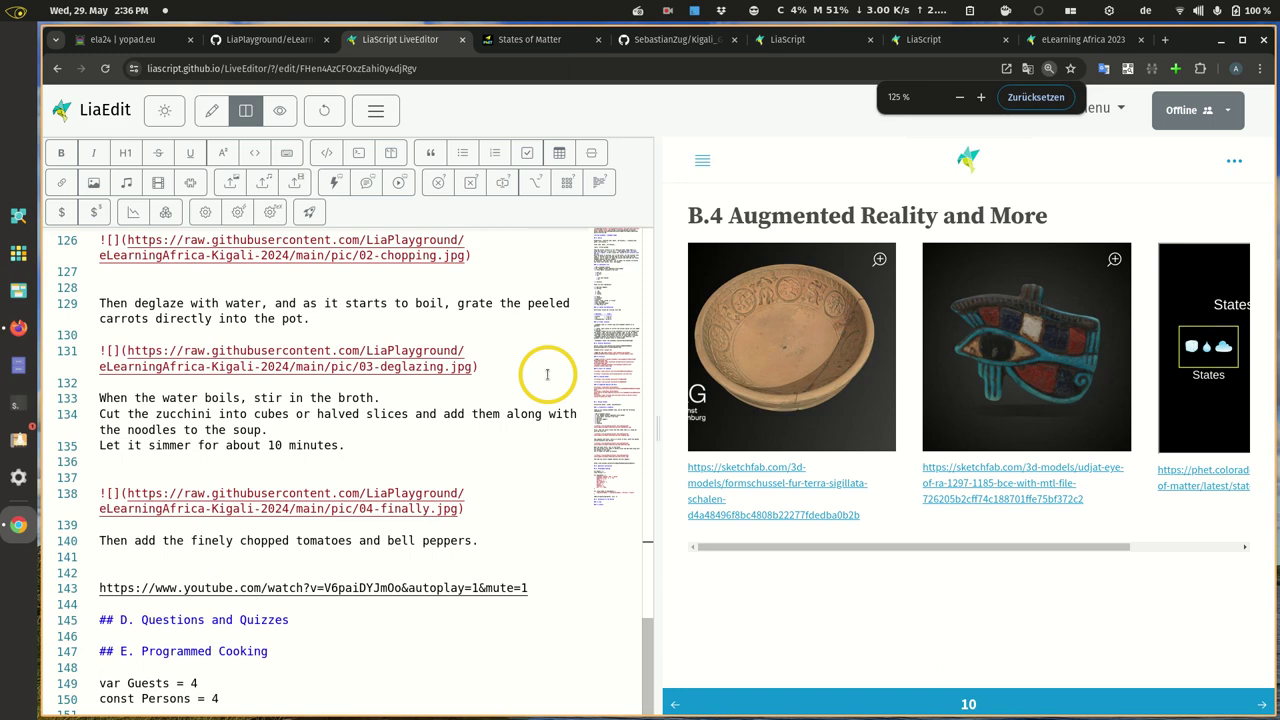
- Select 'Comments' in the C.1 heading and advance the preview to slide 11, 'C. Recipe Formats'
{"action": "scroll", "coordinate": [547, 374], "scroll_direction": "up", "scroll_amount": 5}
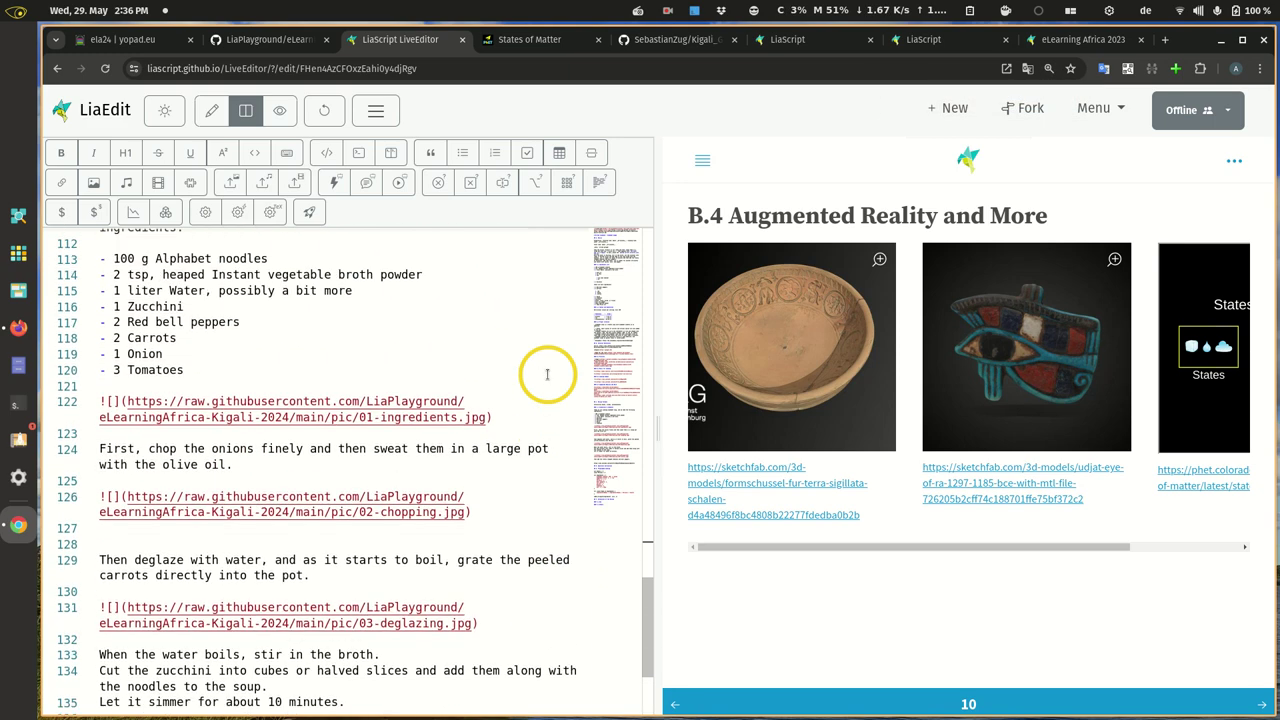
{"action": "scroll", "coordinate": [547, 374], "scroll_direction": "up", "scroll_amount": 3}
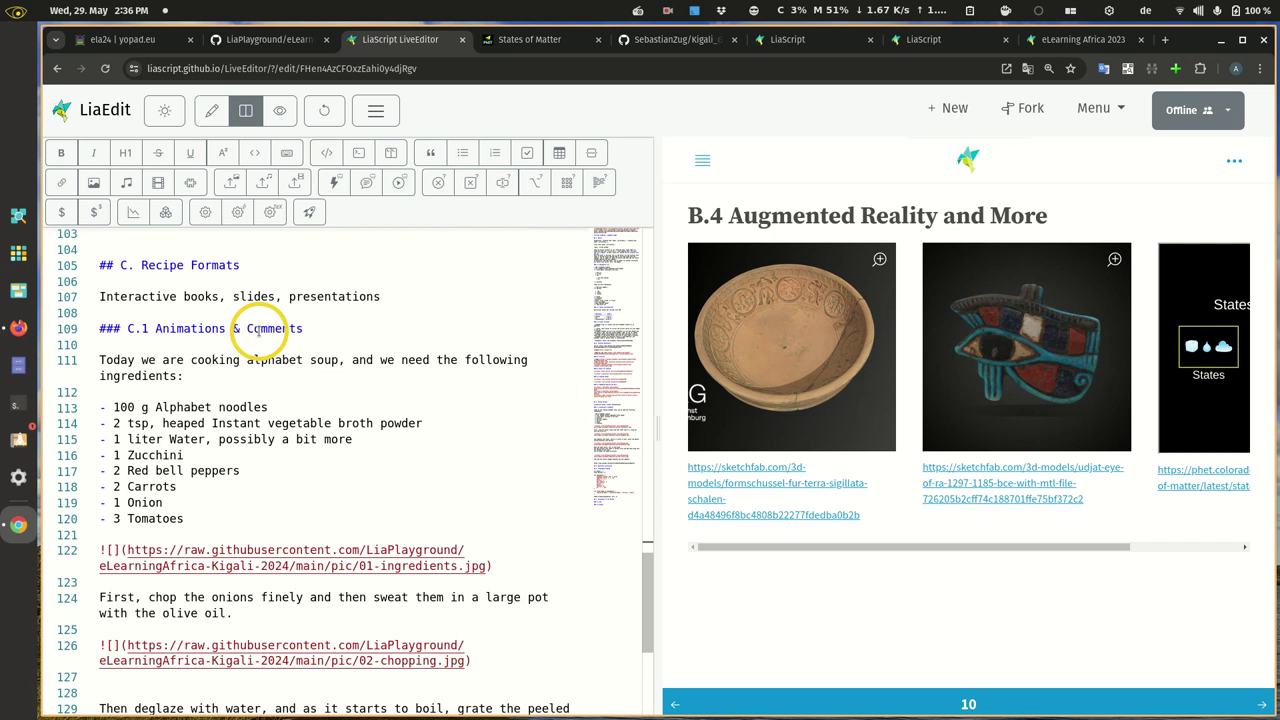
{"action": "double_click", "coordinate": [258, 330]}
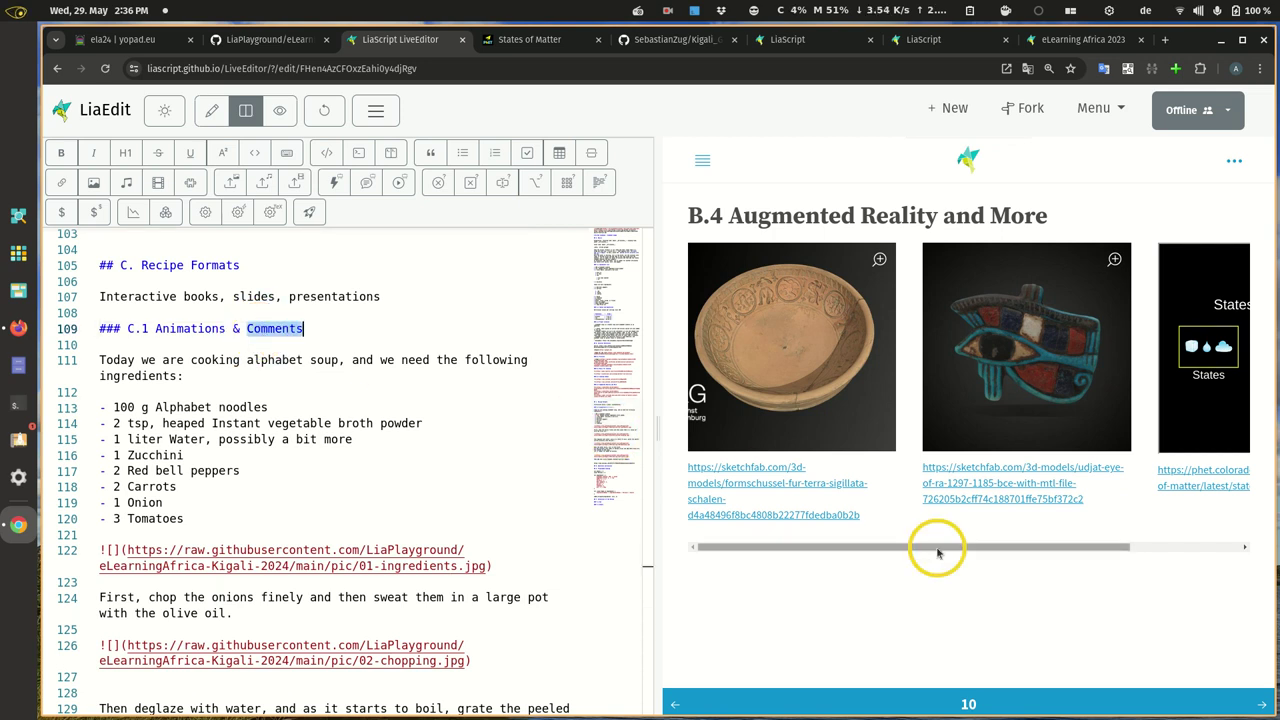
{"action": "left_click", "coordinate": [1262, 705]}
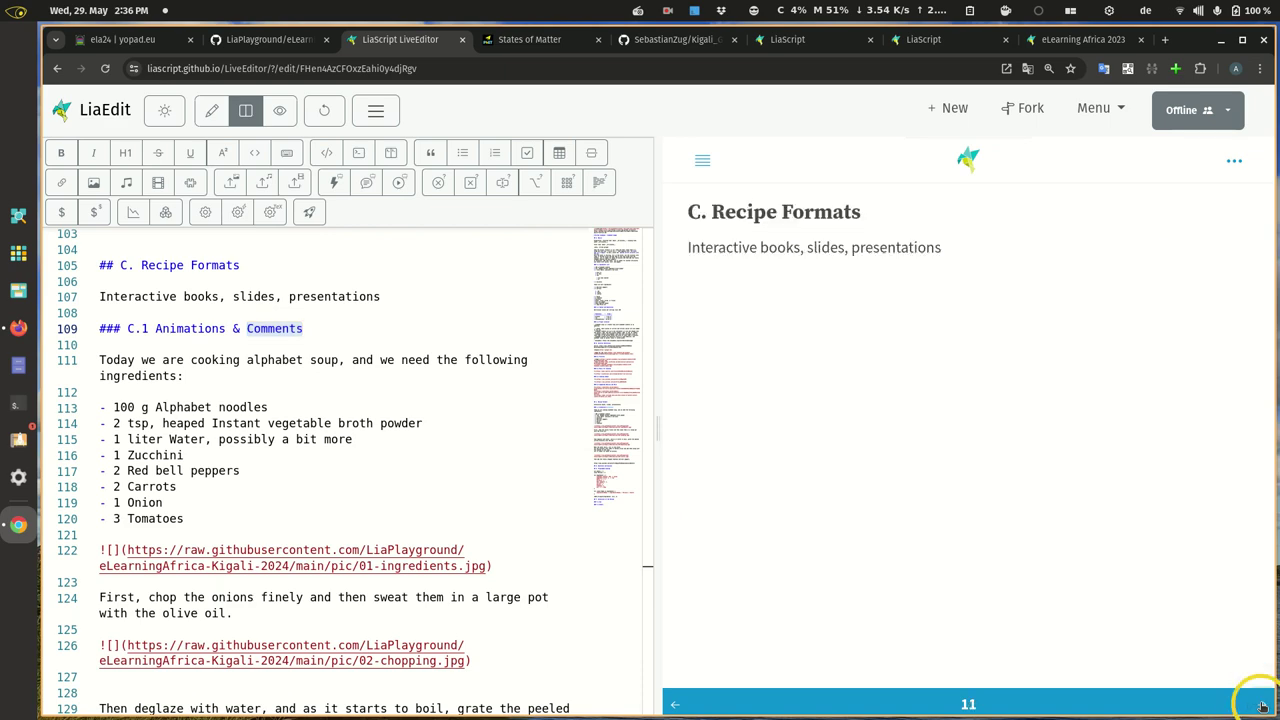
- Advance to slide 12 and scroll through the alphabet soup recipe with its ingredients and images
{"action": "left_click", "coordinate": [1262, 705]}
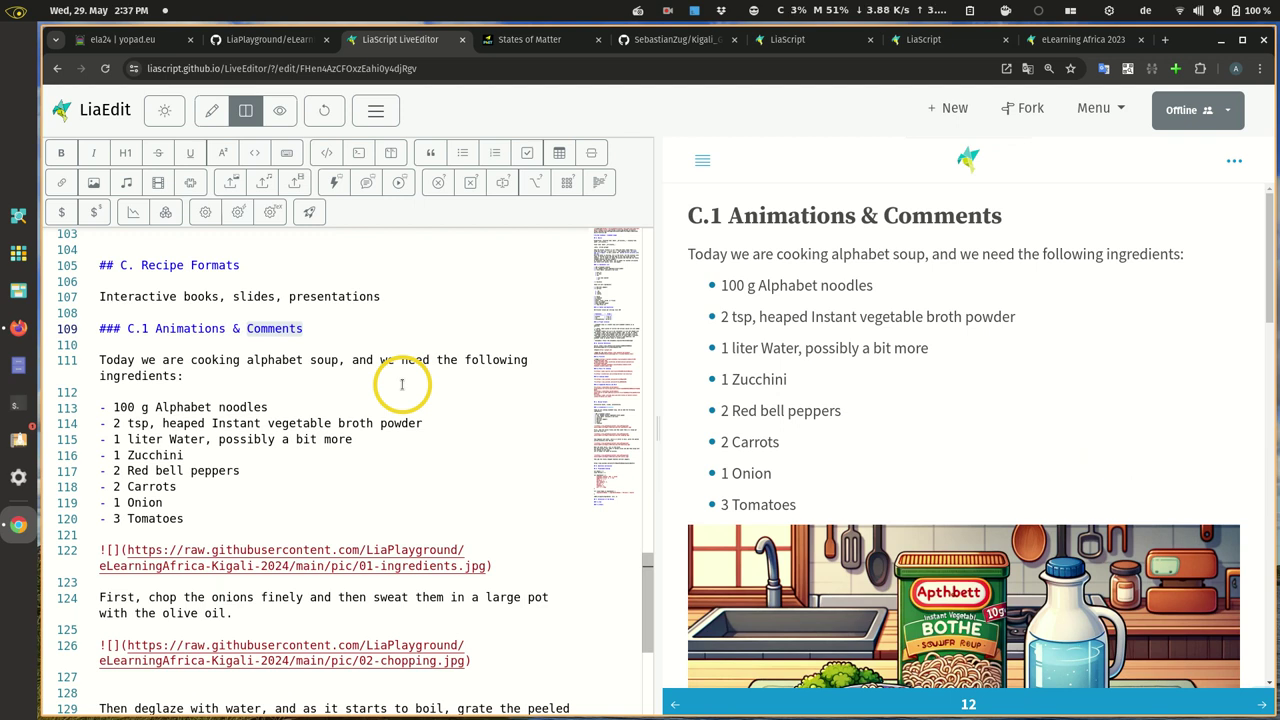
{"action": "scroll", "coordinate": [395, 380], "scroll_direction": "down", "scroll_amount": 1}
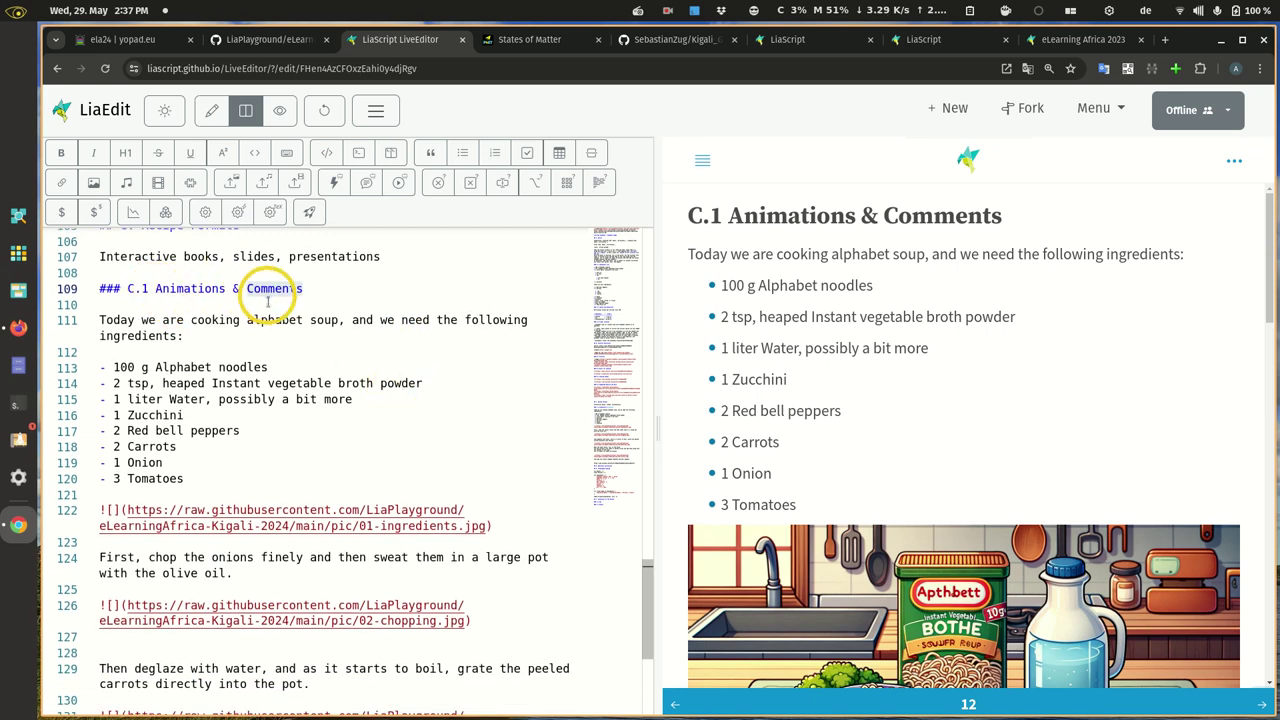
{"action": "scroll", "coordinate": [280, 352], "scroll_direction": "down", "scroll_amount": 5}
{"action": "scroll", "coordinate": [283, 355], "scroll_direction": "down", "scroll_amount": 2}
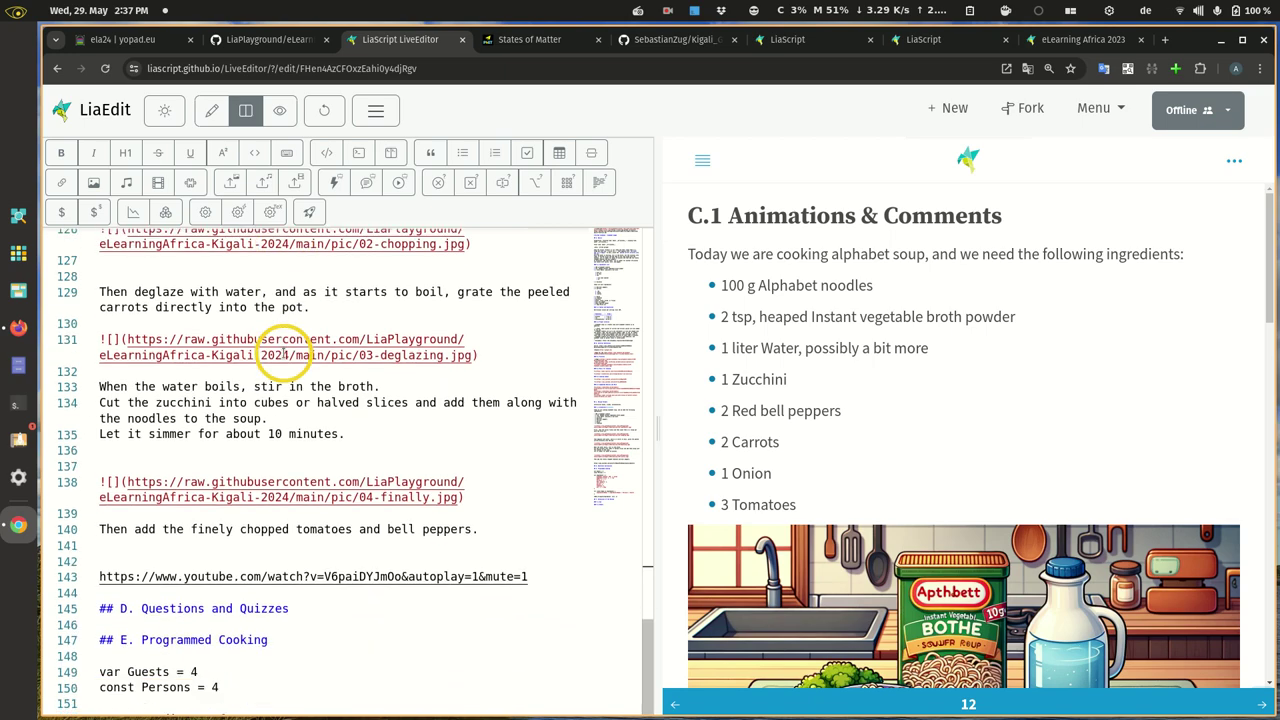
{"action": "scroll", "coordinate": [283, 354], "scroll_direction": "up", "scroll_amount": 3}
{"action": "scroll", "coordinate": [283, 354], "scroll_direction": "up", "scroll_amount": 3}
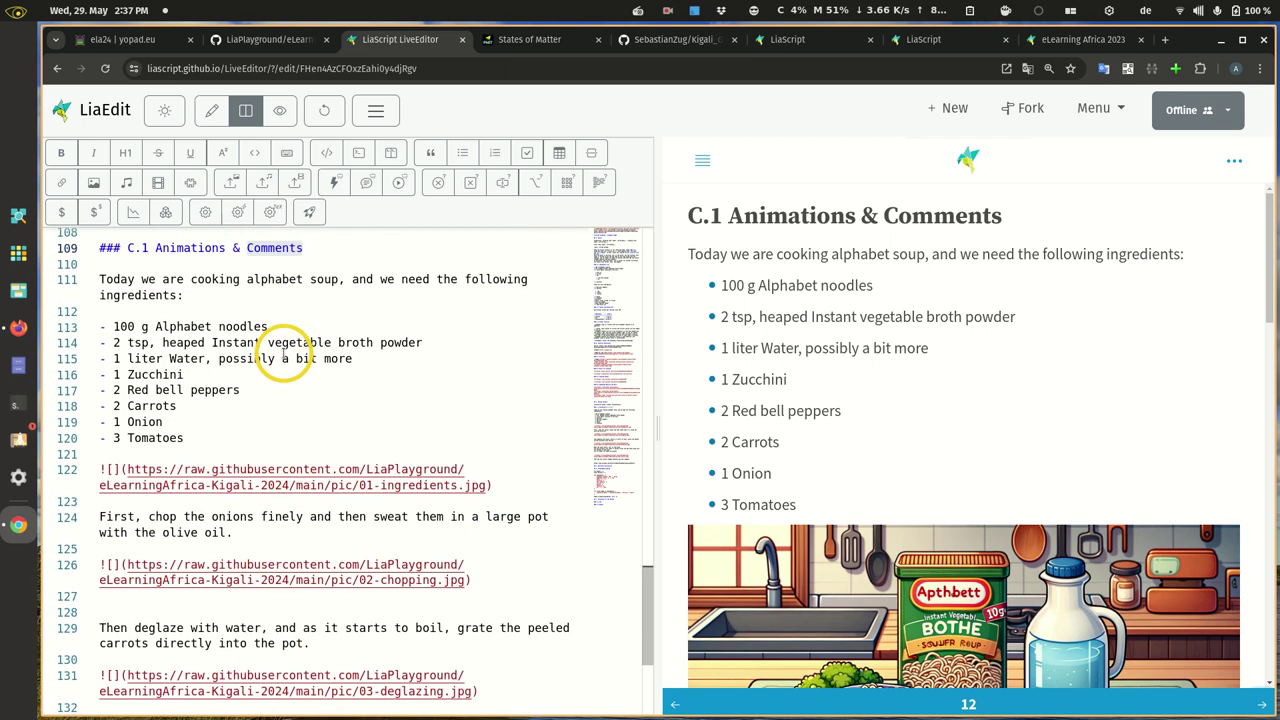
{"action": "scroll", "coordinate": [971, 338], "scroll_direction": "down", "scroll_amount": 10}
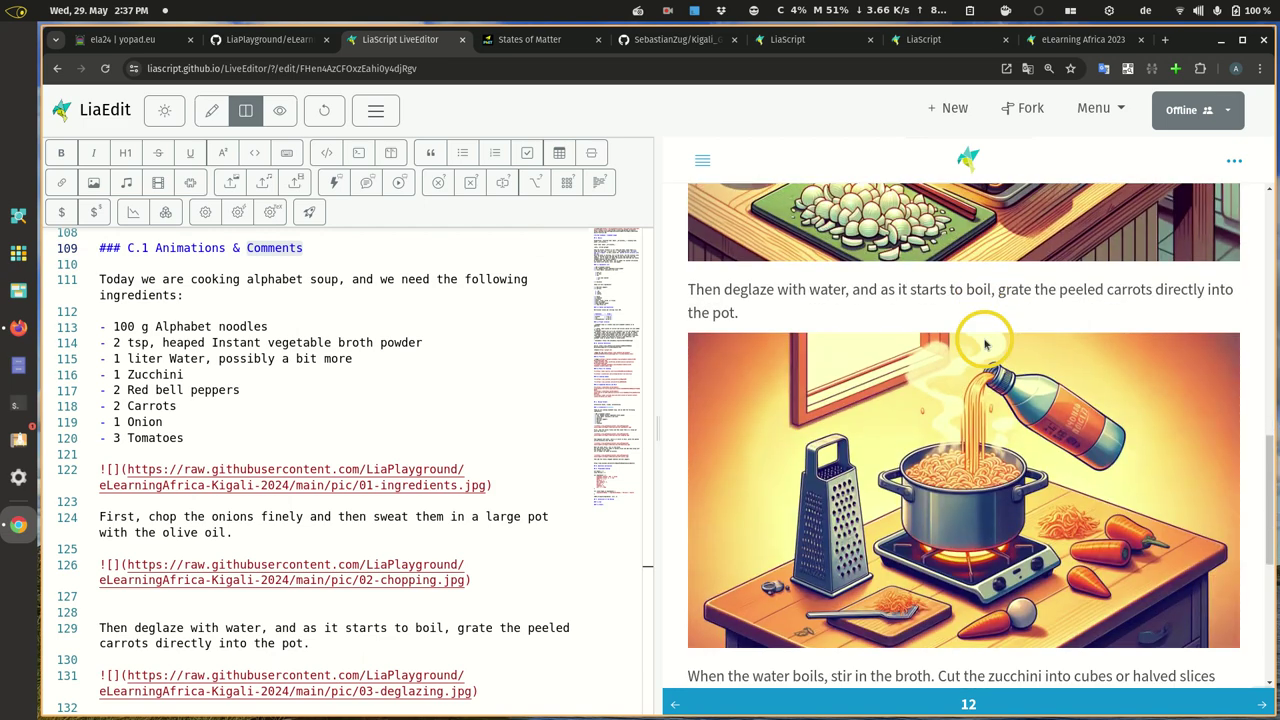
{"action": "scroll", "coordinate": [985, 344], "scroll_direction": "down", "scroll_amount": 4}
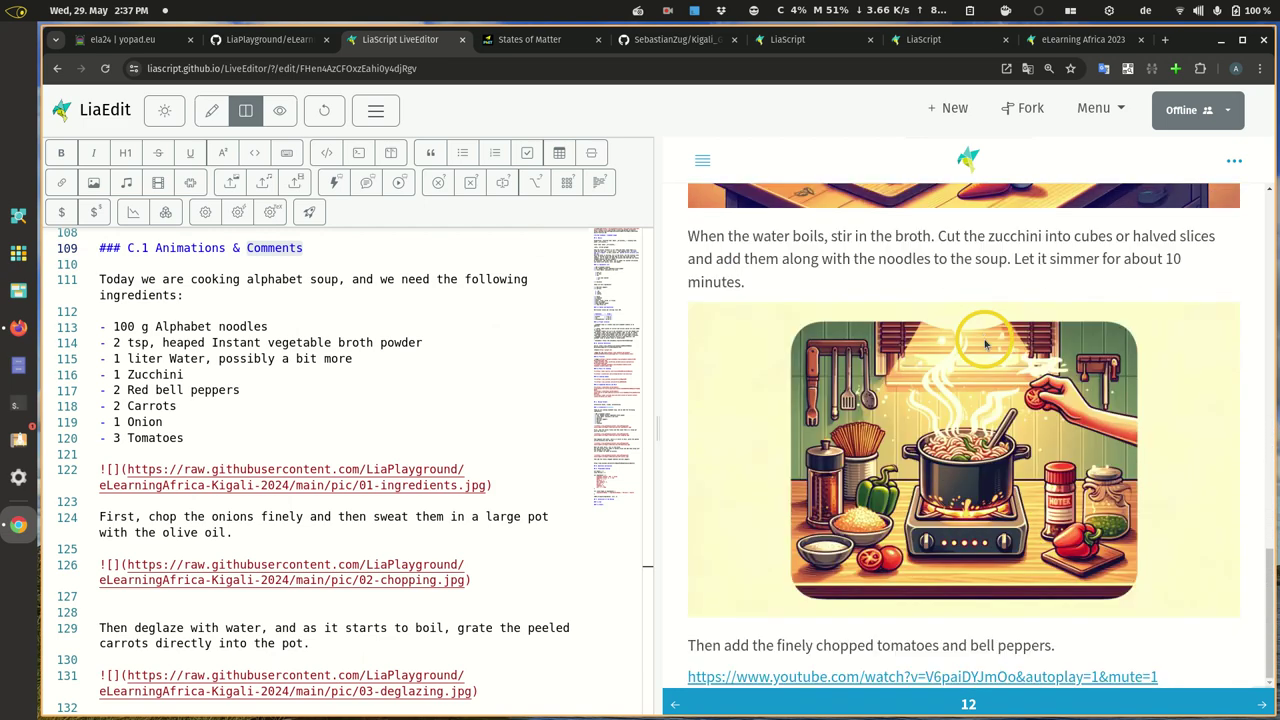
{"action": "scroll", "coordinate": [985, 344], "scroll_direction": "up", "scroll_amount": 10}
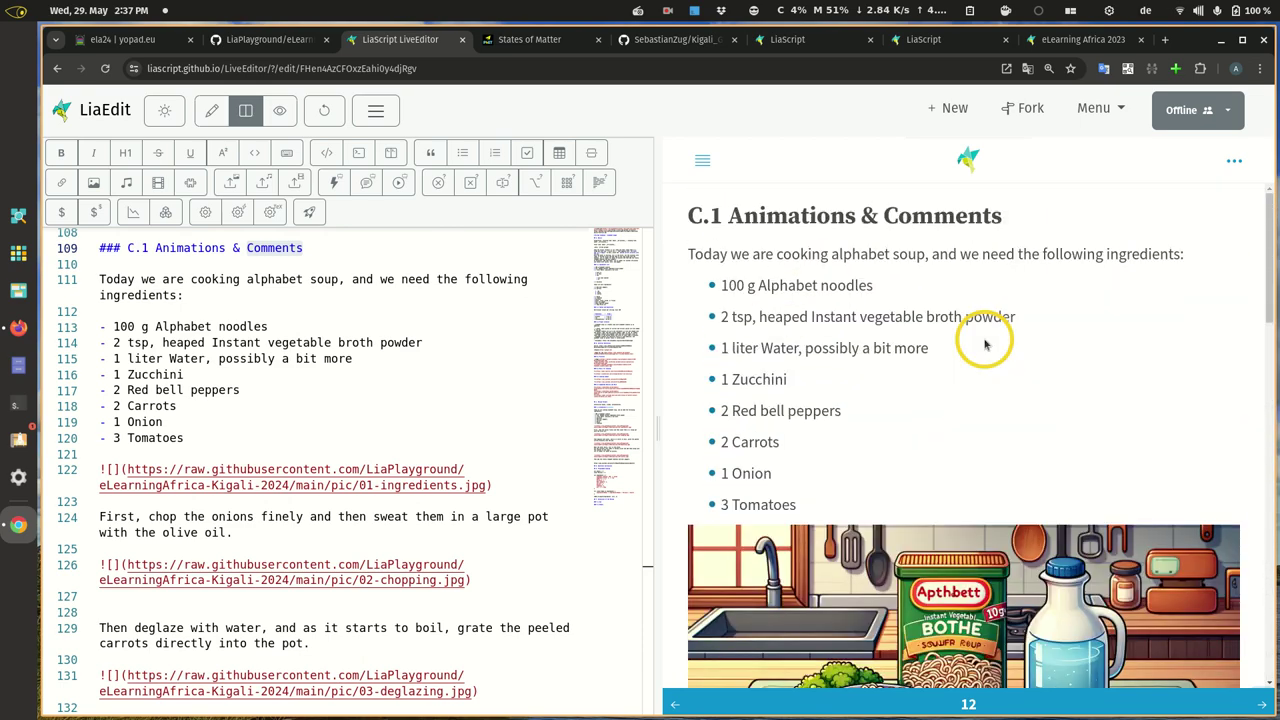
- Add blank lines under the C.1 heading and type {{1-2}} just above the ingredient list
{"action": "left_click", "coordinate": [417, 266]}
{"action": "key", "text": "Return"}
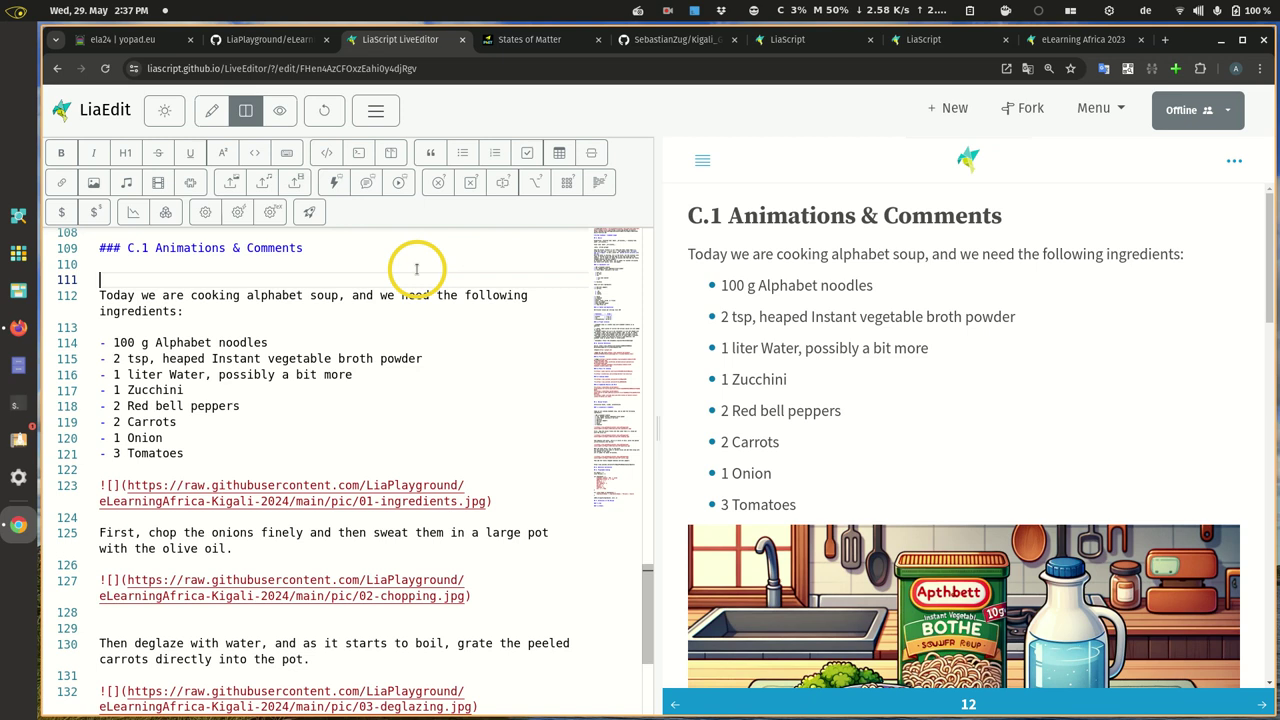
{"action": "key", "text": "Down"}
{"action": "key", "text": "Down"}
{"action": "key", "text": "Down"}
{"action": "key", "text": "Return"}
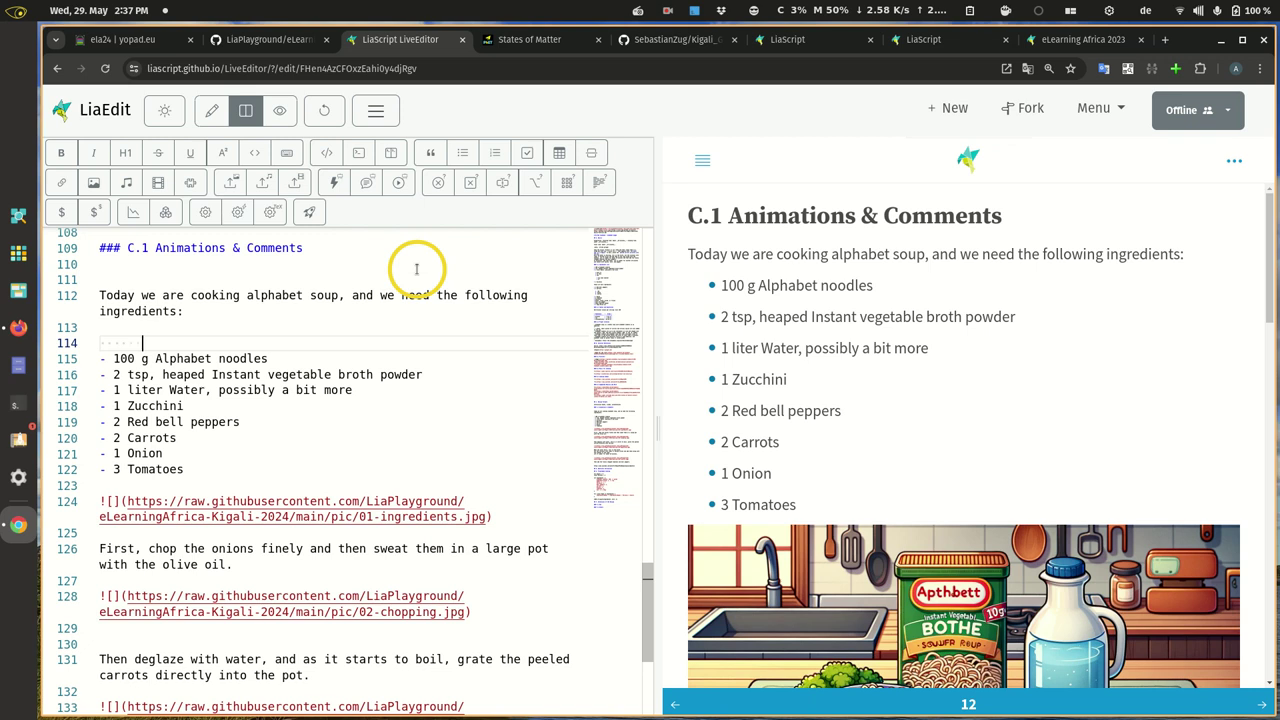
{"action": "type", "text": "{{{"}
{"action": "key", "text": "BackSpace"}
{"action": "type", "text": "1-2"}
- Insert a {{2}} marker on a new line after '3 Tomatoes', above the ingredients image
{"action": "left_click", "coordinate": [194, 487]}
{"action": "key", "text": "Return"}
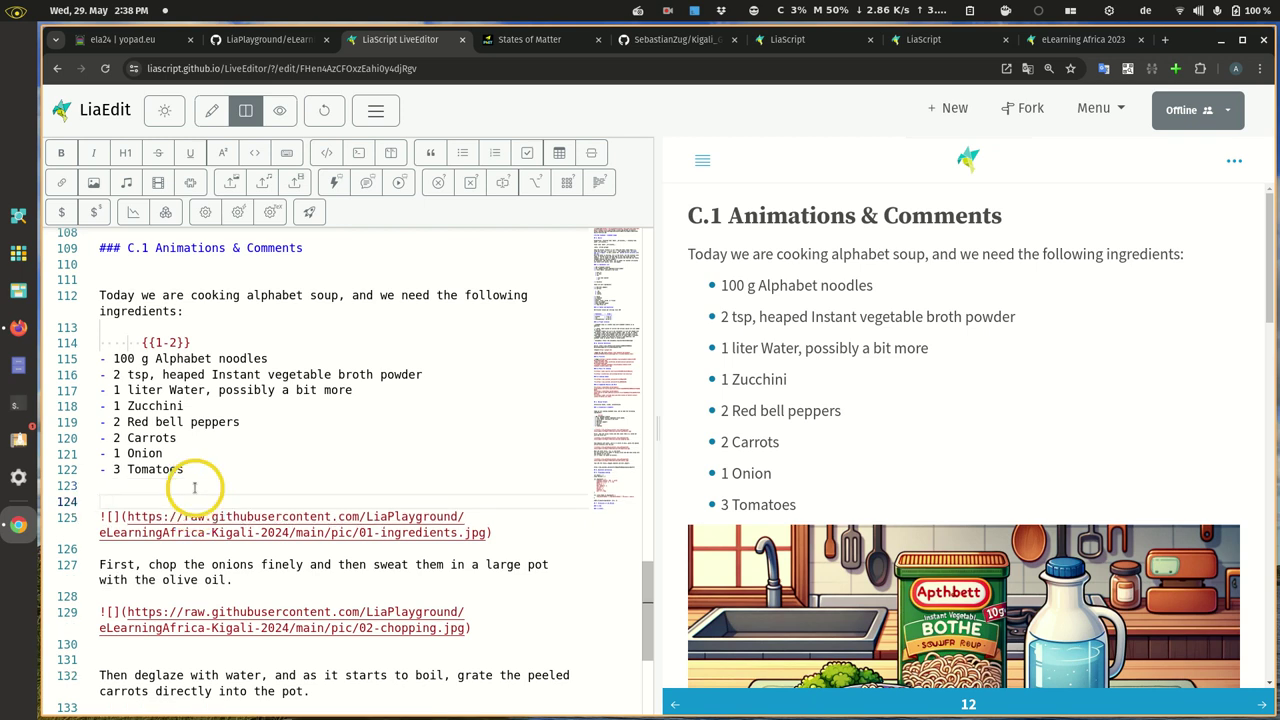
{"action": "key", "text": "Up"}
{"action": "key", "text": "Down"}
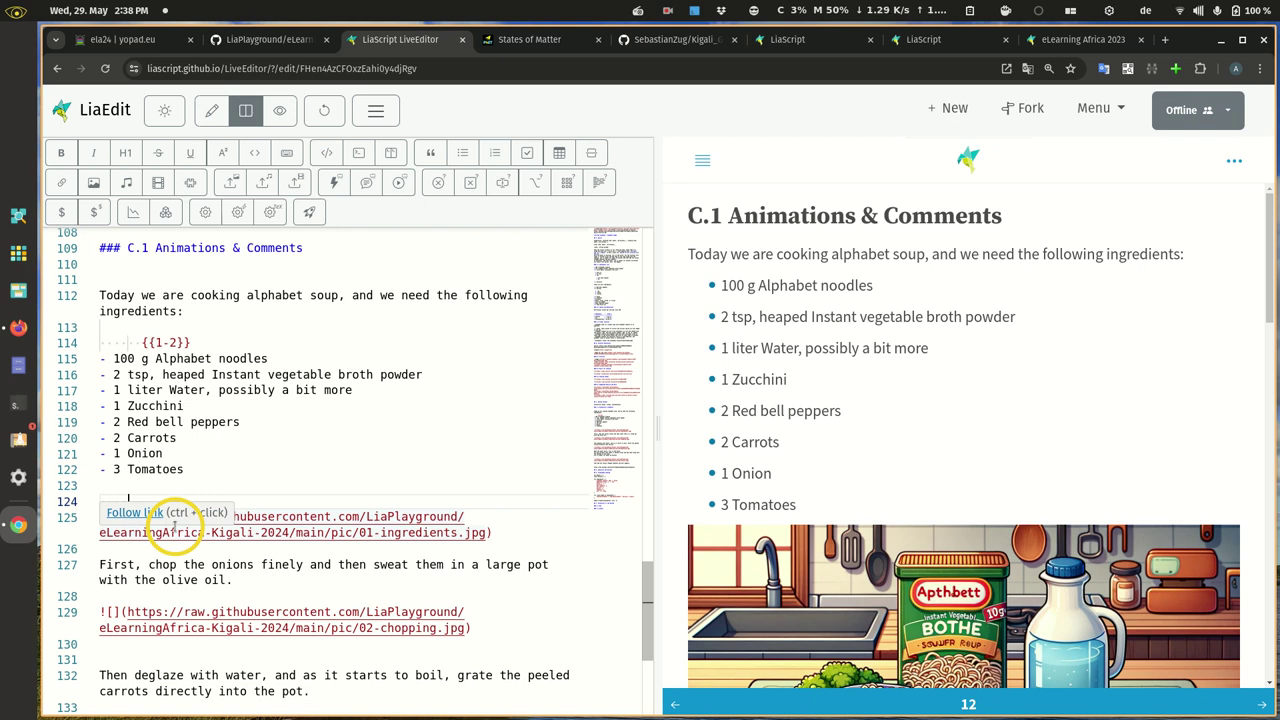
{"action": "type", "text": "{{"}
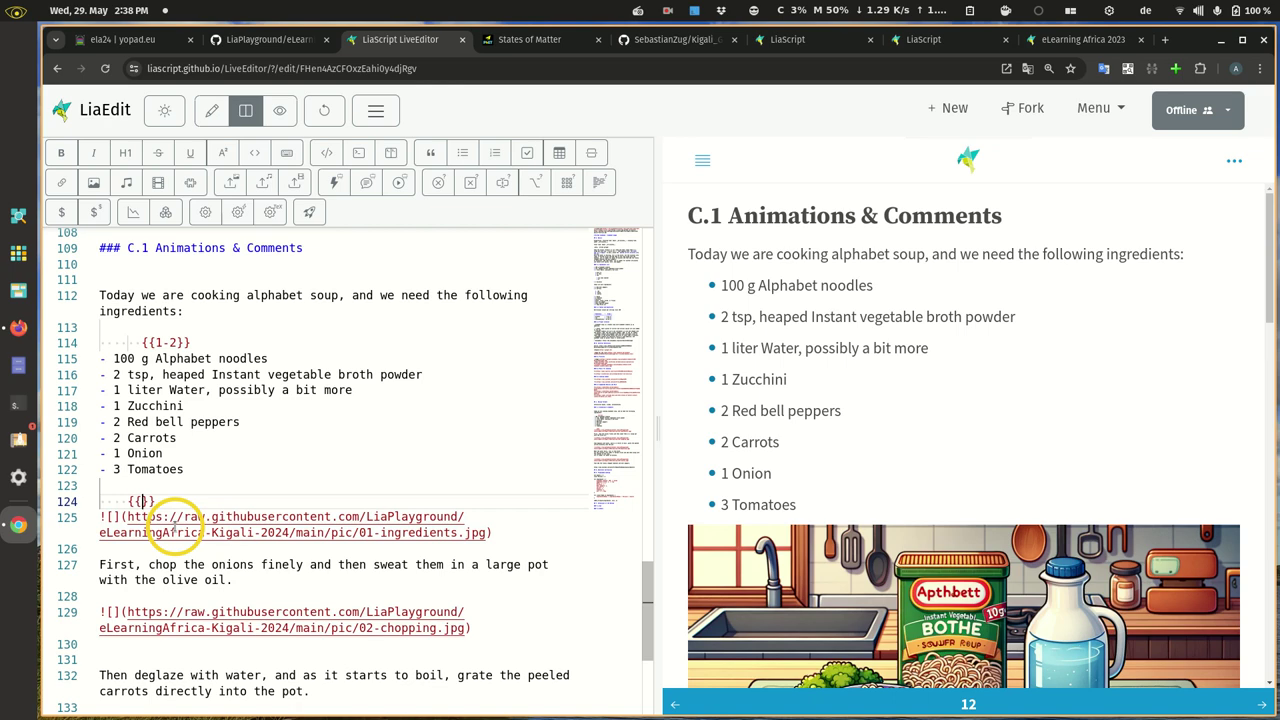
{"action": "type", "text": "2"}
{"action": "key", "text": "ctrl+plus"}
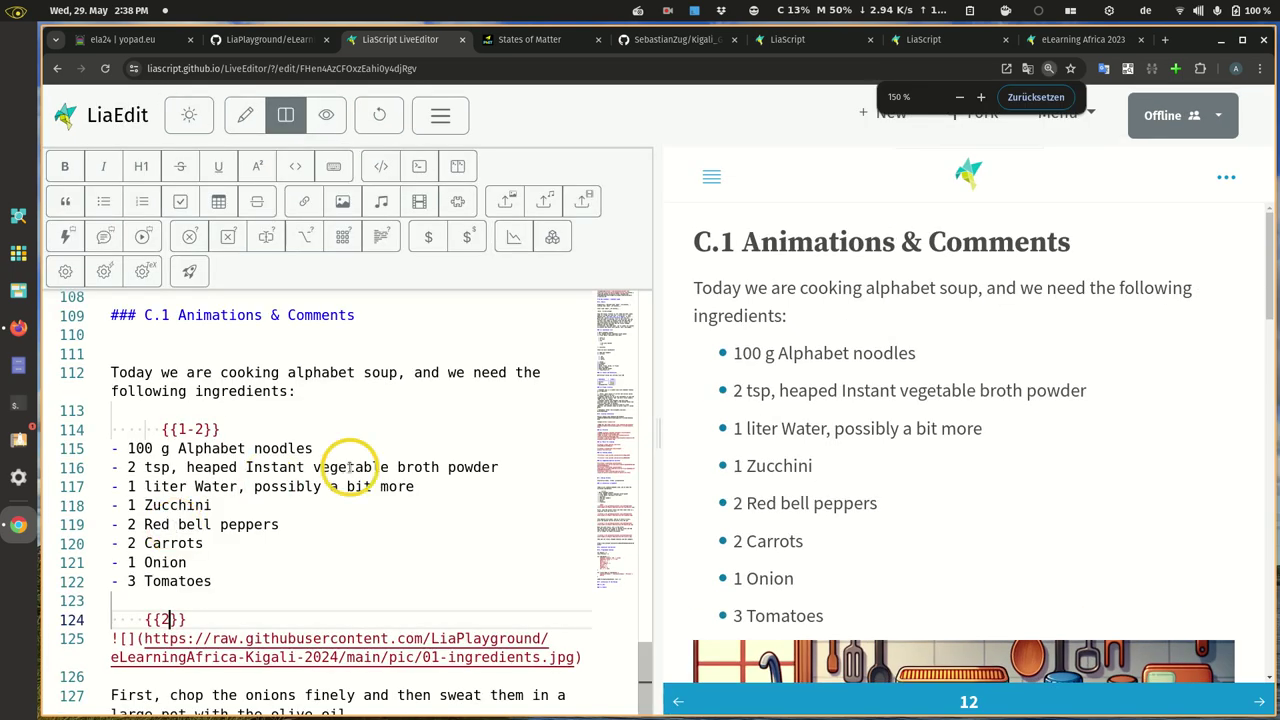
{"action": "scroll", "coordinate": [345, 468], "scroll_direction": "down", "scroll_amount": 1}
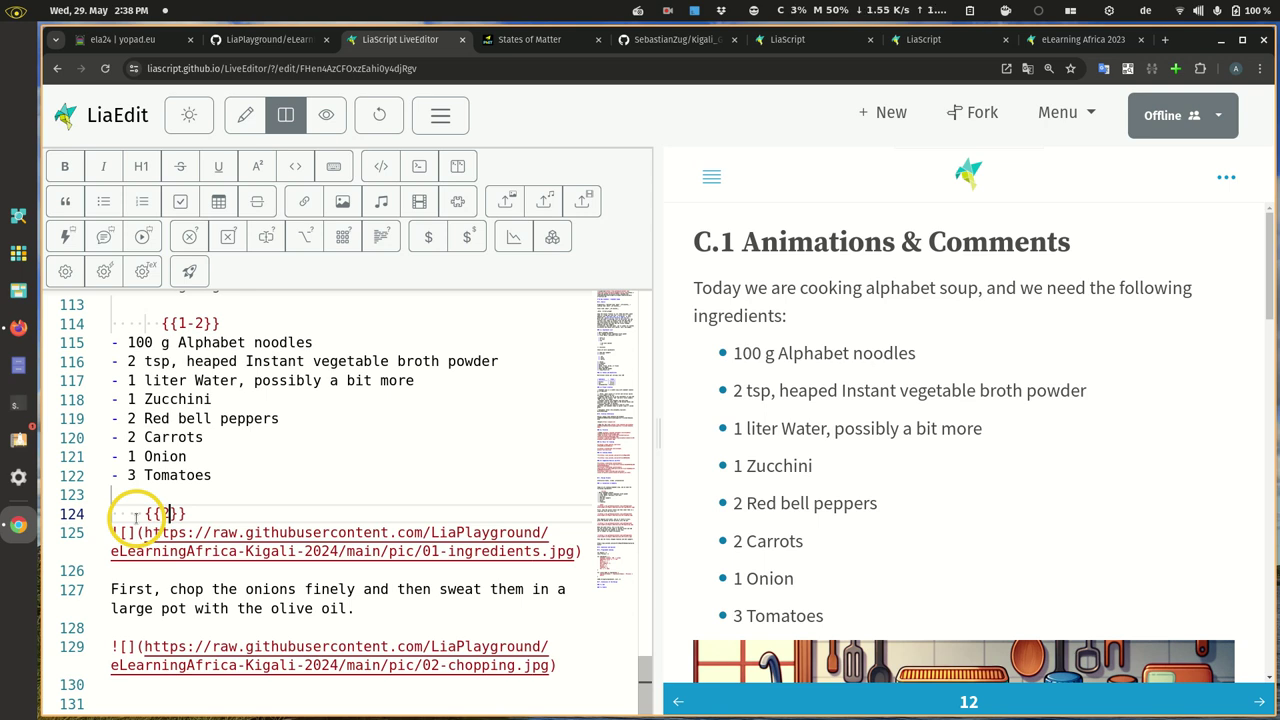
{"action": "key", "text": "BackSpace"}
{"action": "key", "text": "BackSpace"}
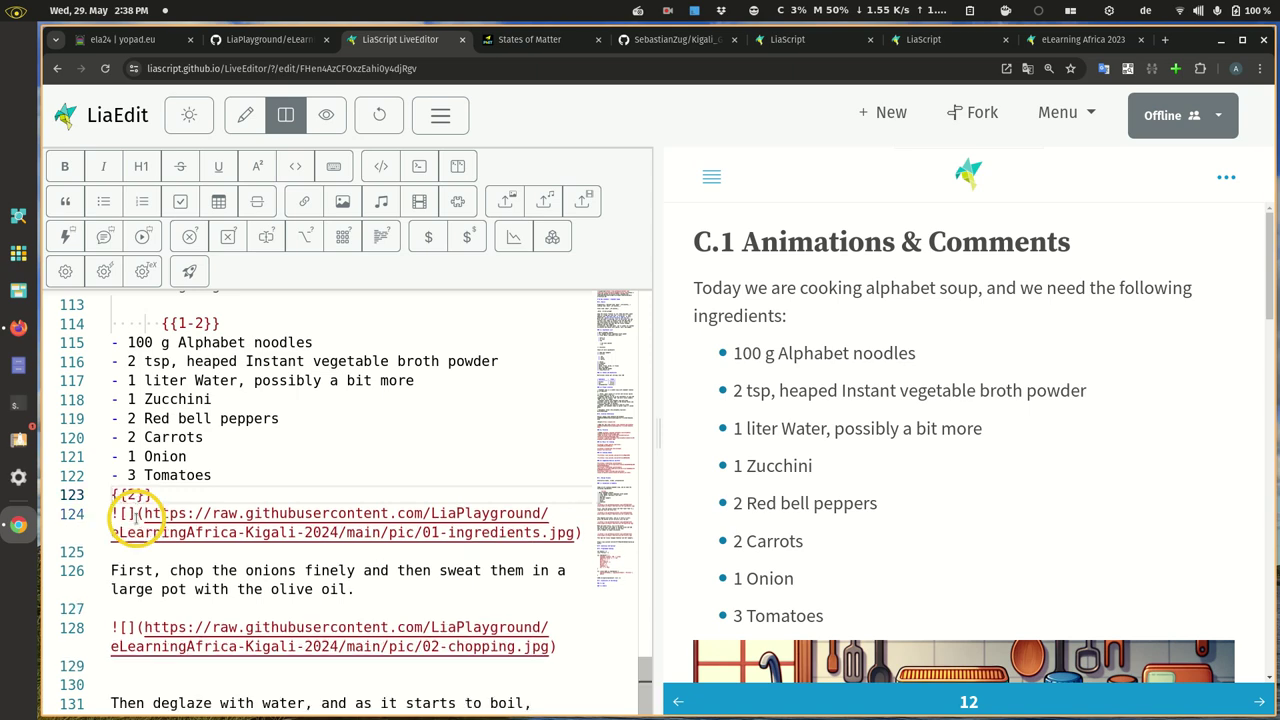
{"action": "key", "text": "Return"}
{"action": "key", "text": "Right"}
{"action": "key", "text": "Right"}
{"action": "key", "text": "Right"}
{"action": "key", "text": "Right"}
{"action": "key", "text": "Right"}
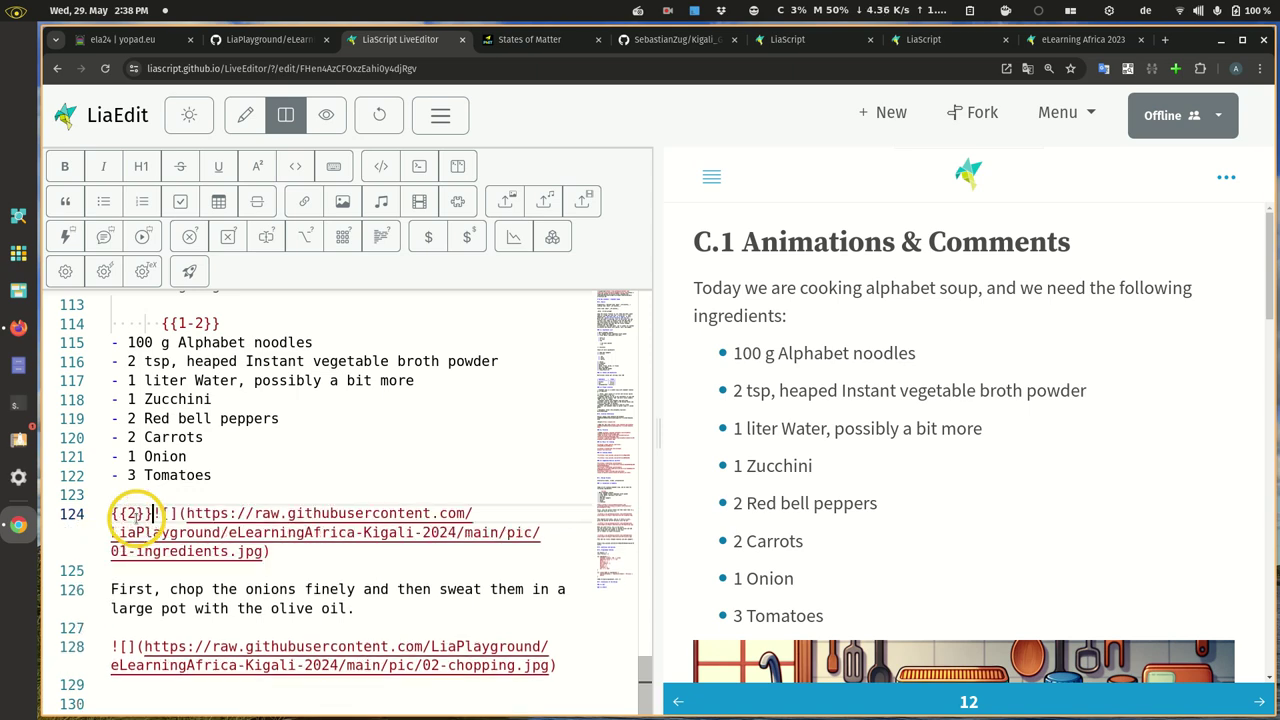
{"action": "key", "text": "Delete"}
{"action": "key", "text": "Return"}
{"action": "key", "text": "Up"}
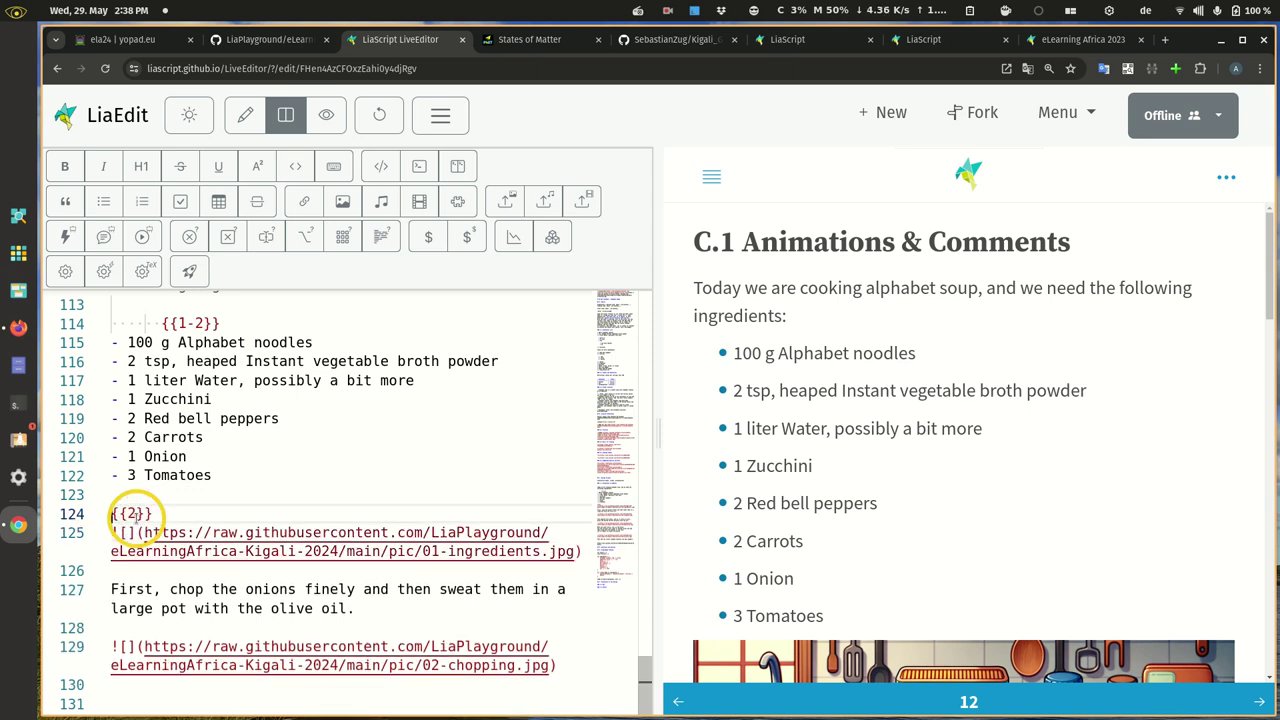
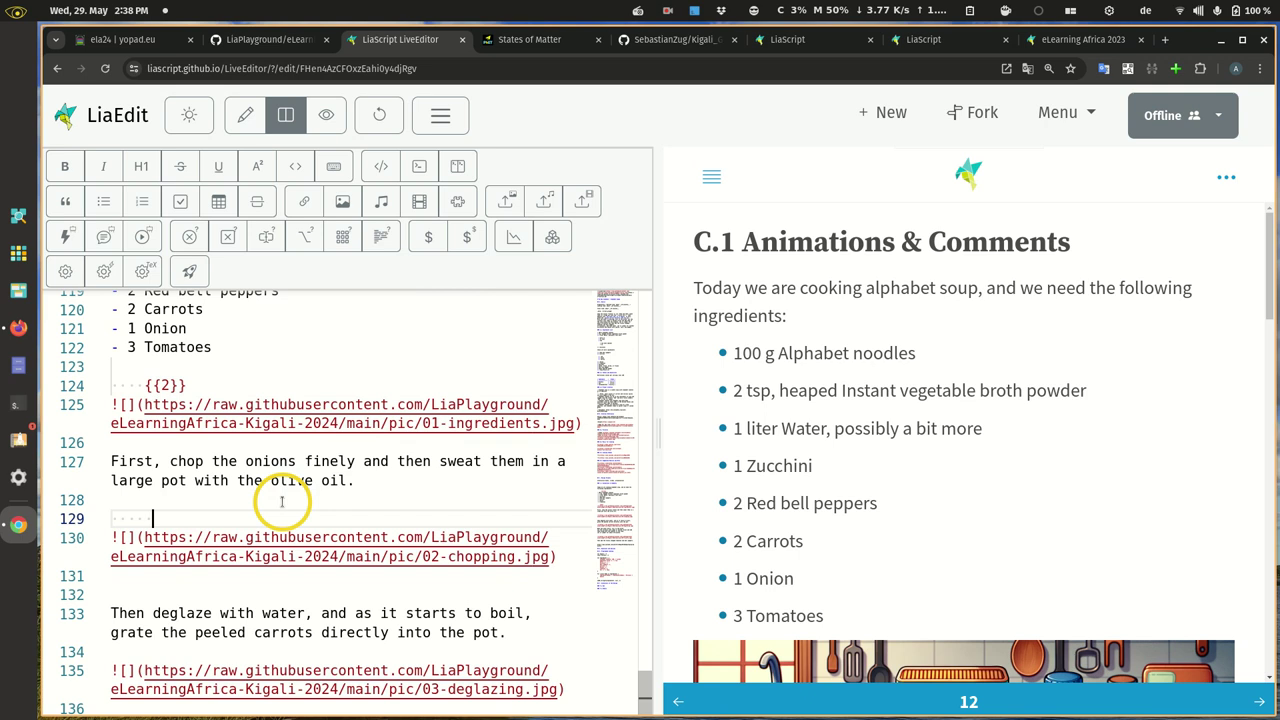
- Add a {{3}} marker above the chopping image and {{4}} above the deglazing image
{"action": "type", "text": "{{3"}
{"action": "key", "text": "Down"}
{"action": "key", "text": "Down"}
{"action": "key", "text": "Down"}
{"action": "key", "text": "Down"}
{"action": "key", "text": "Down"}
{"action": "key", "text": "Down"}
{"action": "key", "text": "Down"}
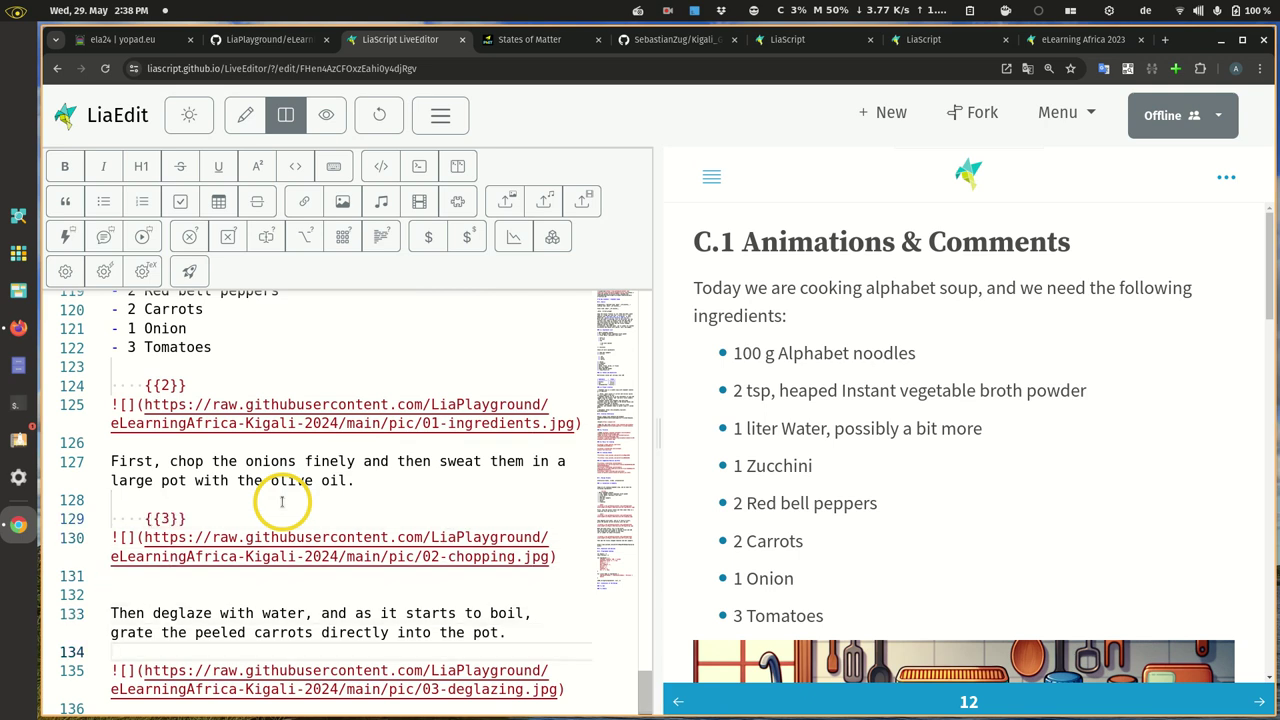
{"action": "key", "text": "Return"}
{"action": "type", "text": "{{4"}
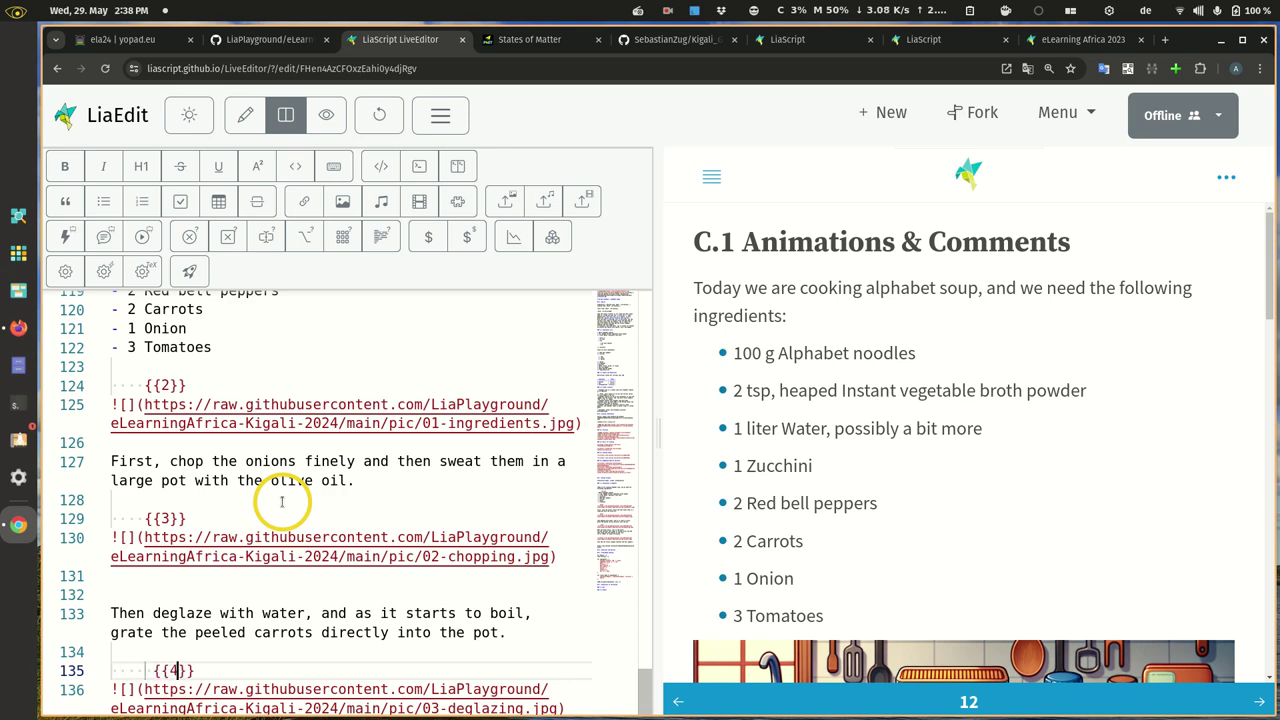
{"action": "scroll", "coordinate": [282, 502], "scroll_direction": "down", "scroll_amount": 2}
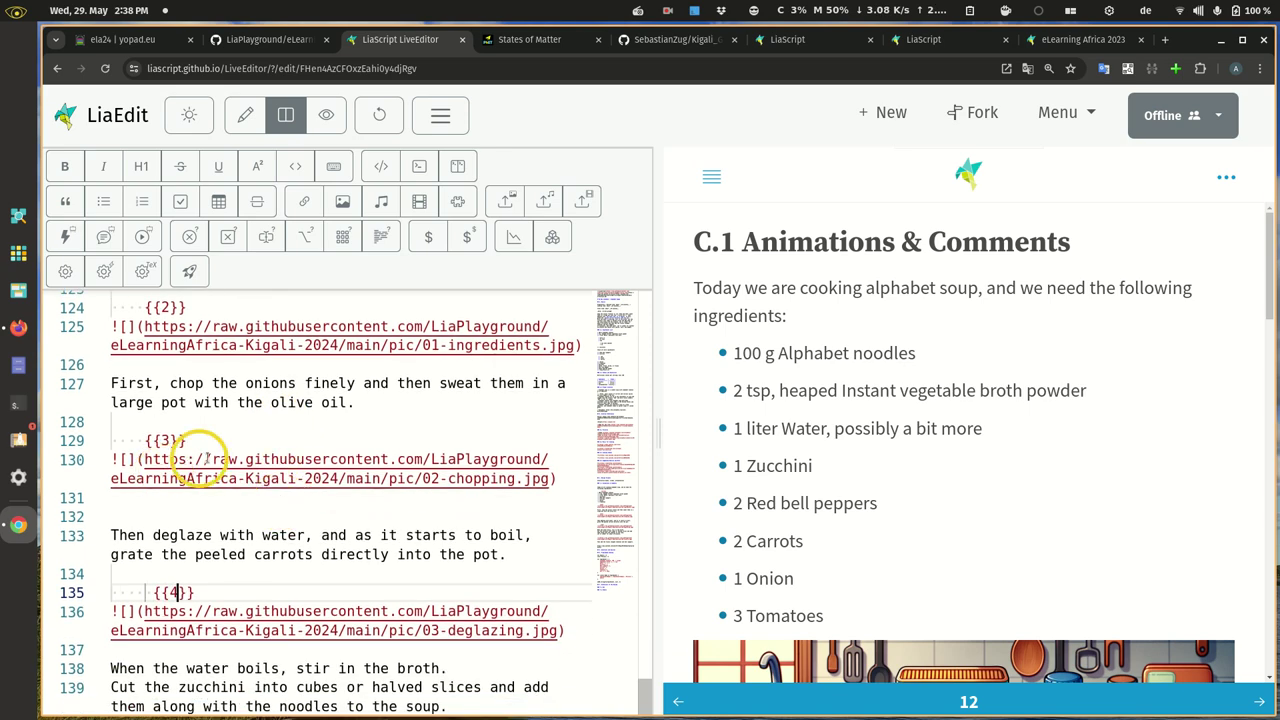
{"action": "left_click", "coordinate": [176, 440]}
{"action": "left_click_drag", "start_coordinate": [186, 440], "coordinate": [143, 441]}
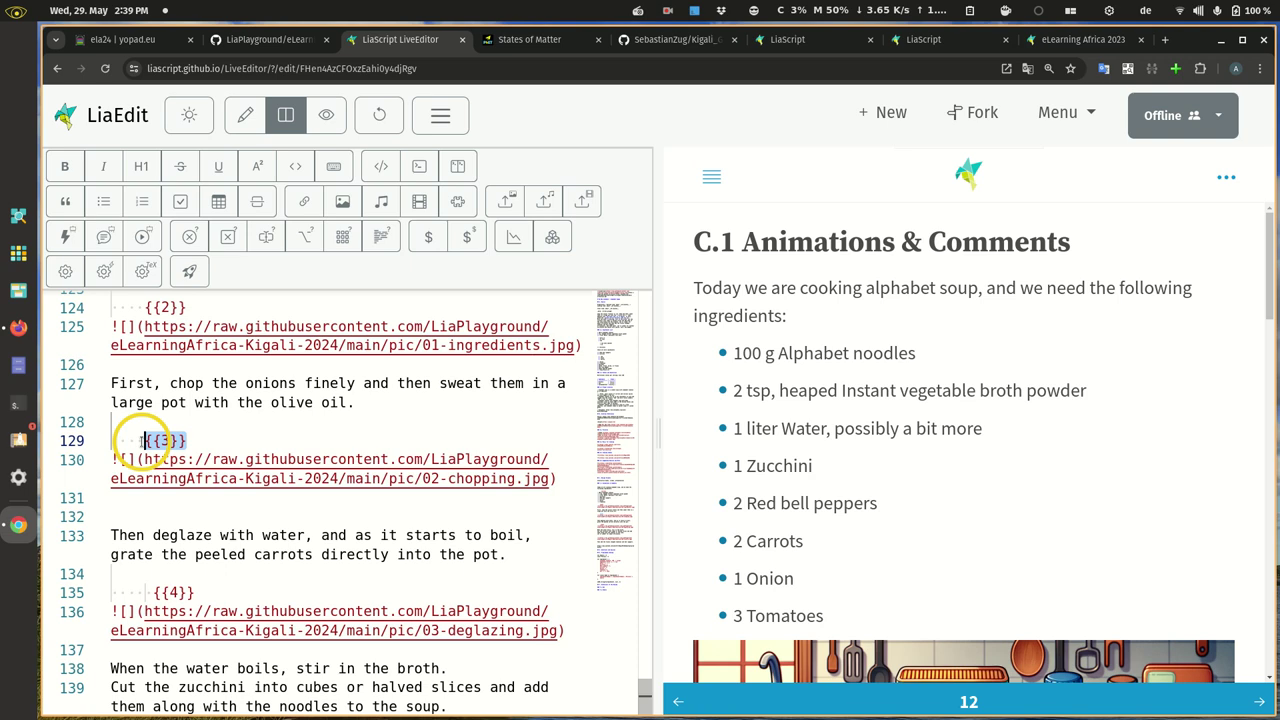
- Add an indented {{5}} marker above the final soup picture 04-finally.jpg
{"action": "scroll", "coordinate": [140, 510], "scroll_direction": "down", "scroll_amount": 4}
{"action": "left_click", "coordinate": [162, 530]}
{"action": "key", "text": "Tab"}
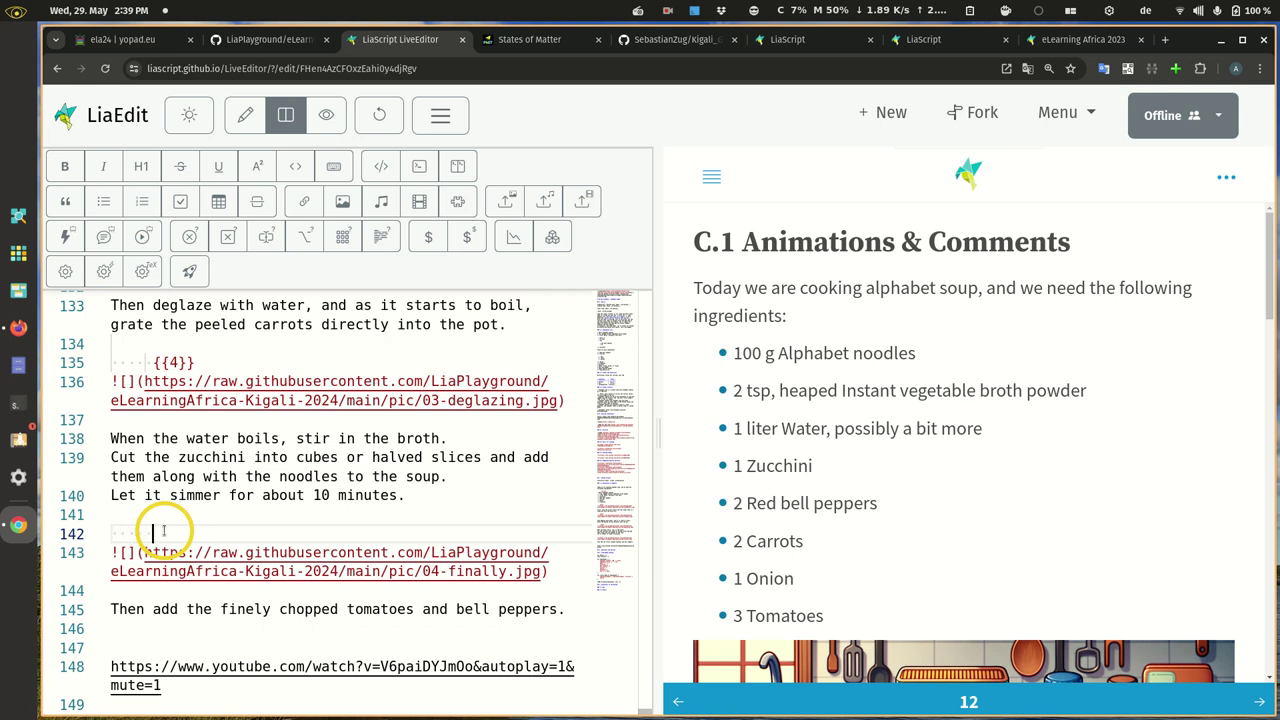
{"action": "type", "text": "{{5}}"}
- Wrap the YouTube link as an embedded video using the !?[](…) syntax
{"action": "key", "text": "Down"}
{"action": "key", "text": "Down"}
{"action": "key", "text": "Down"}
{"action": "key", "text": "Down"}
{"action": "key", "text": "Down"}
{"action": "key", "text": "Down"}
{"action": "key", "text": "Down"}
{"action": "key", "text": "Left"}
{"action": "key", "text": "Left"}
{"action": "key", "text": "Left"}
{"action": "key", "text": "Left"}
{"action": "key", "text": "Left"}
{"action": "key", "text": "Left"}
{"action": "key", "text": "Left"}
{"action": "key", "text": "Left"}
{"action": "key", "text": "ctrl+shift+Right"}
{"action": "key", "text": "shift+End"}
{"action": "key", "text": "shift+Right"}
{"action": "key", "text": "shift+Right"}
{"action": "key", "text": "shift+Right"}
{"action": "key", "text": "shift+Right"}
{"action": "key", "text": "shift+Right"}
{"action": "key", "text": "shift+Right"}
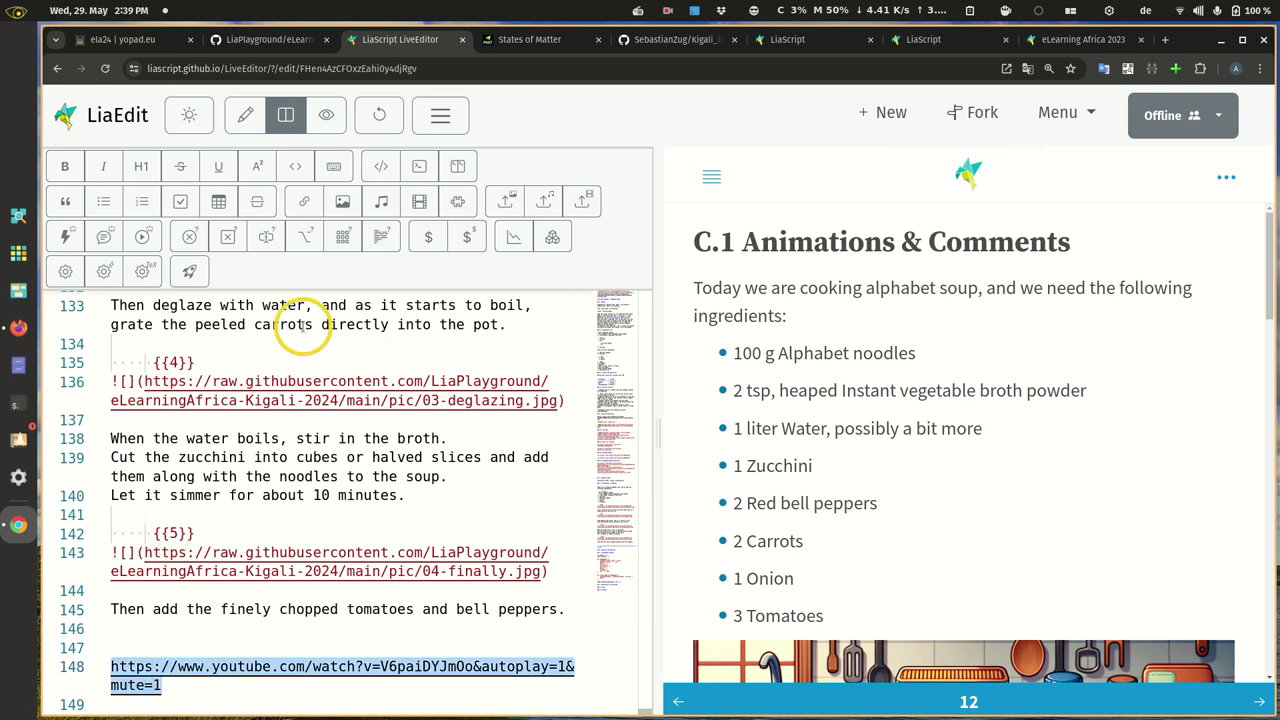
{"action": "left_click", "coordinate": [419, 201]}
- Add a {{6}} marker on the line above the embedded video
{"action": "left_click", "coordinate": [202, 645]}
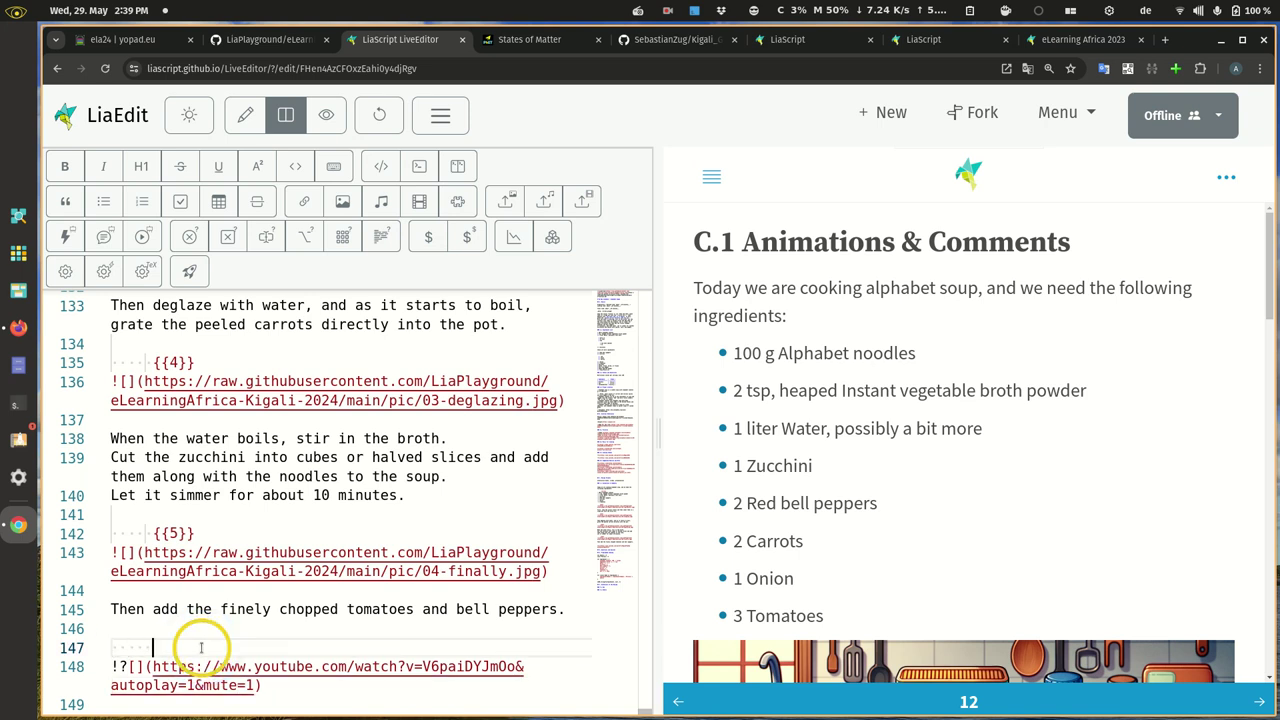
{"action": "type", "text": "{{6"}
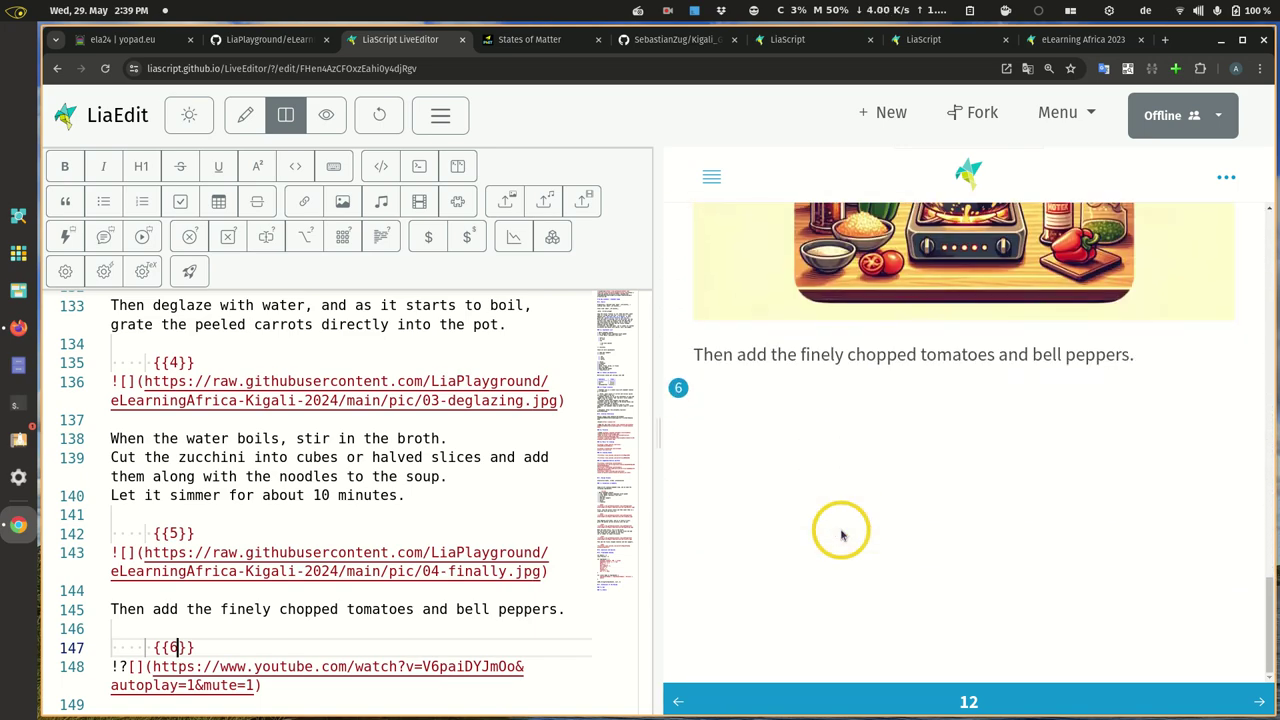
{"action": "scroll", "coordinate": [516, 571], "scroll_direction": "down", "scroll_amount": 1}
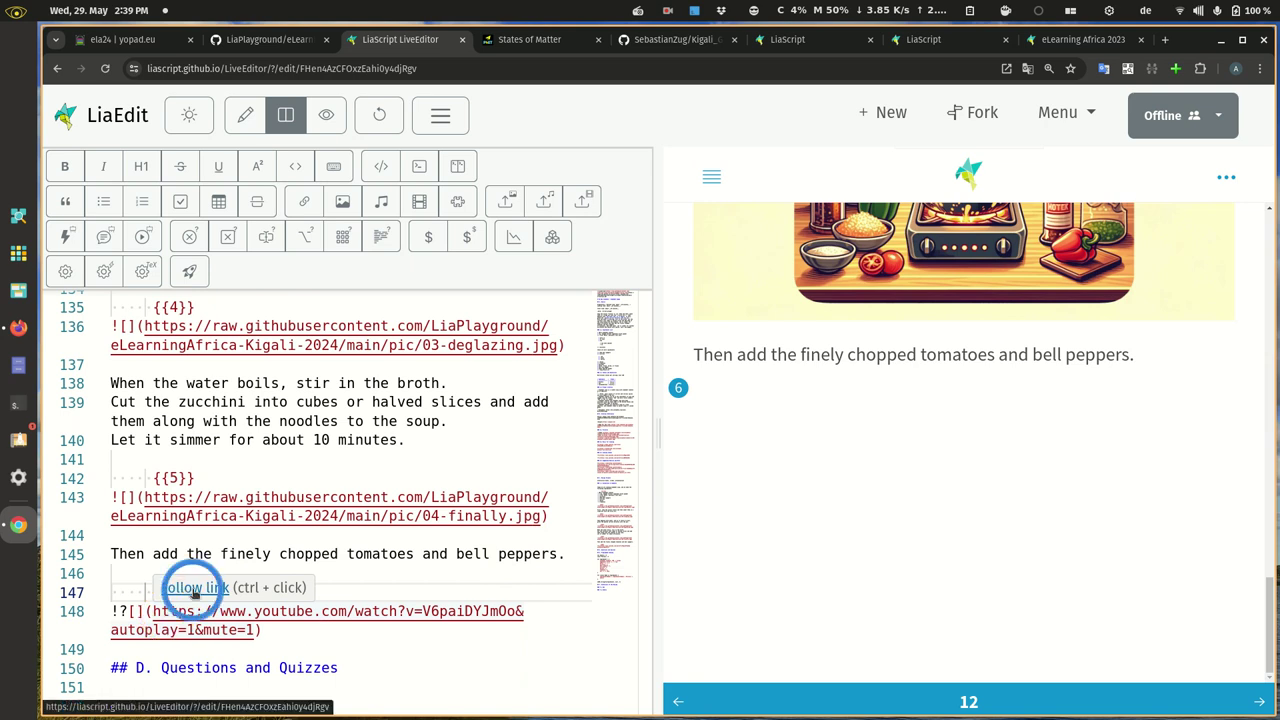
- Check the video link in a new tab, then set the preview display to Slides
{"action": "left_click", "coordinate": [195, 593]}
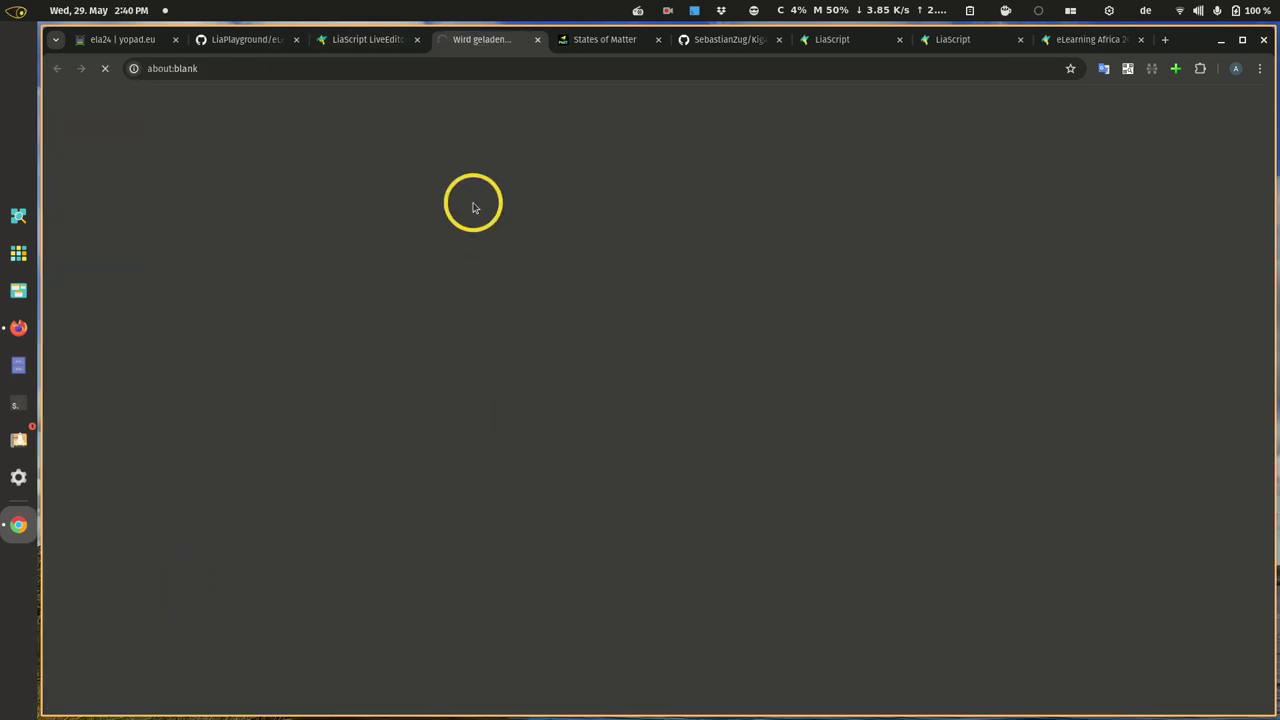
{"action": "left_click", "coordinate": [371, 42]}
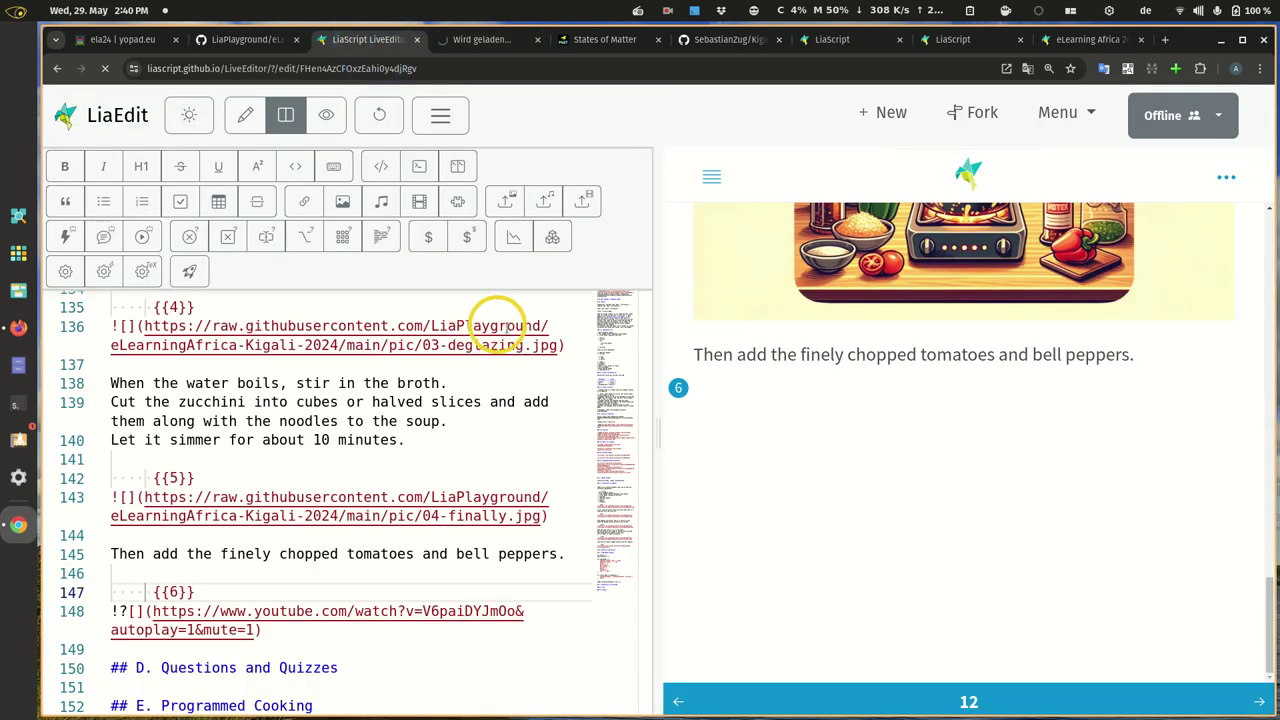
{"action": "scroll", "coordinate": [891, 414], "scroll_direction": "up", "scroll_amount": 10}
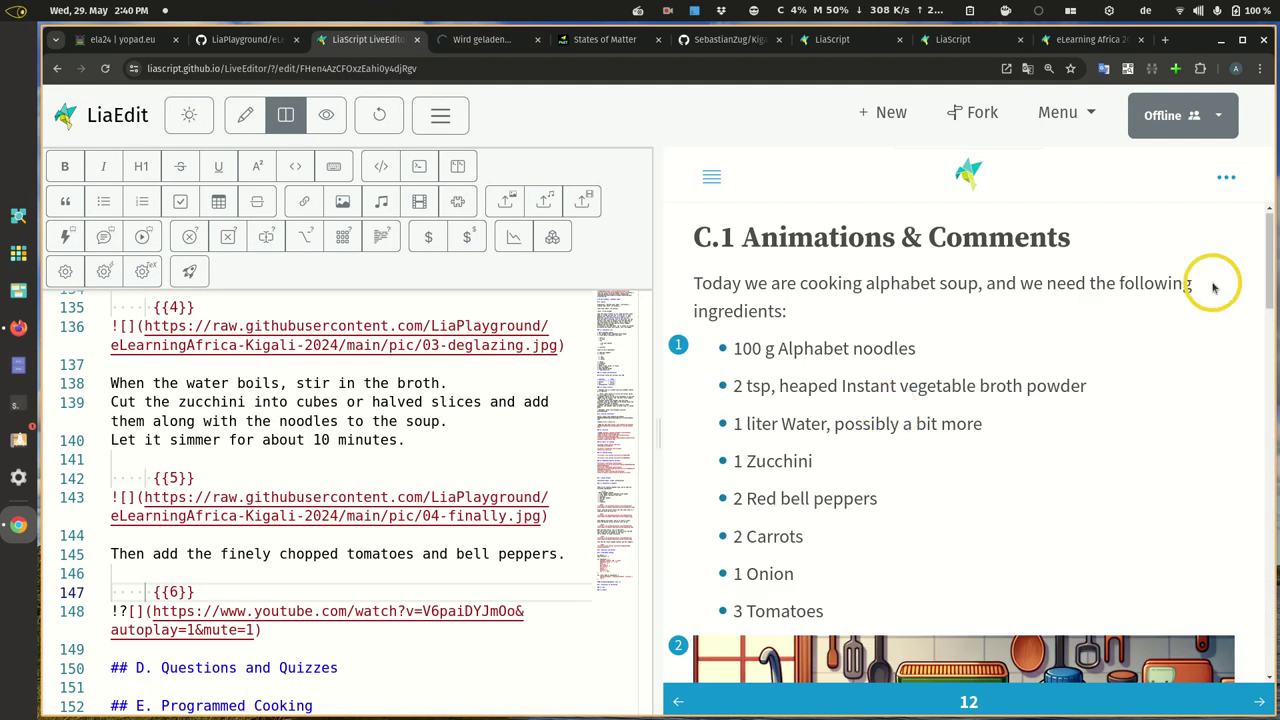
{"action": "left_click", "coordinate": [1230, 178]}
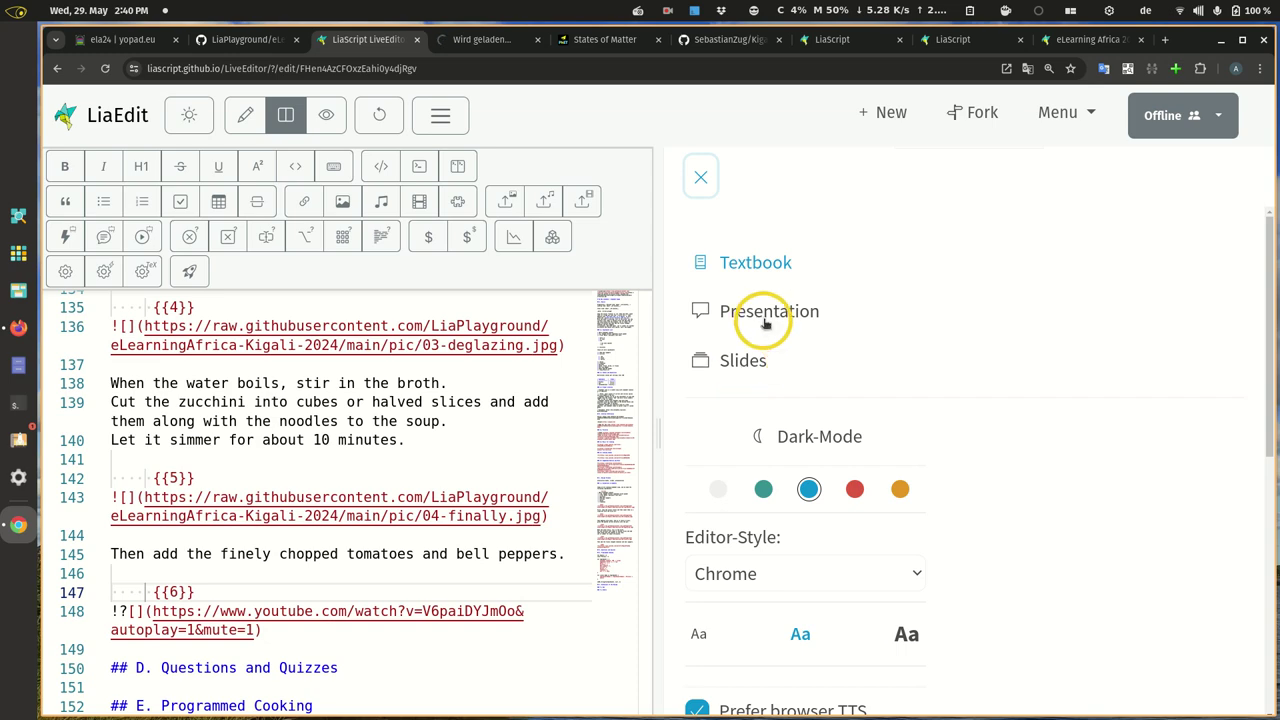
{"action": "left_click", "coordinate": [750, 360]}
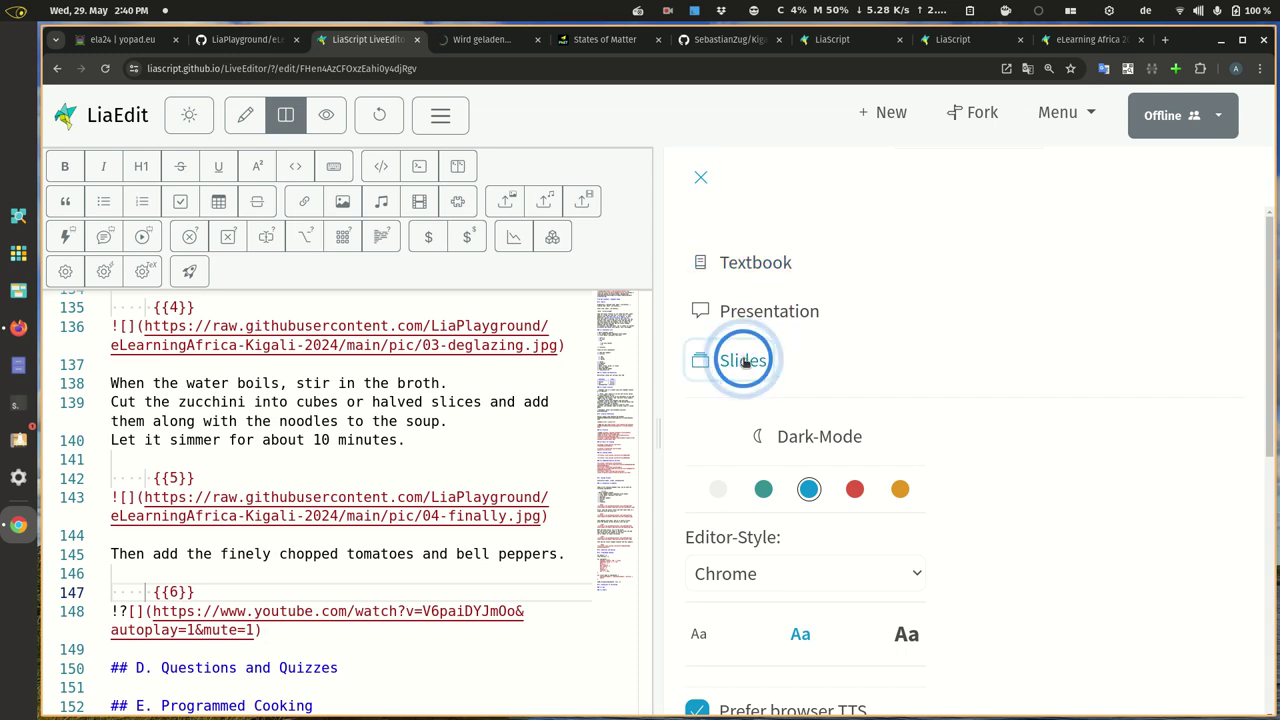
{"action": "left_click", "coordinate": [702, 181]}
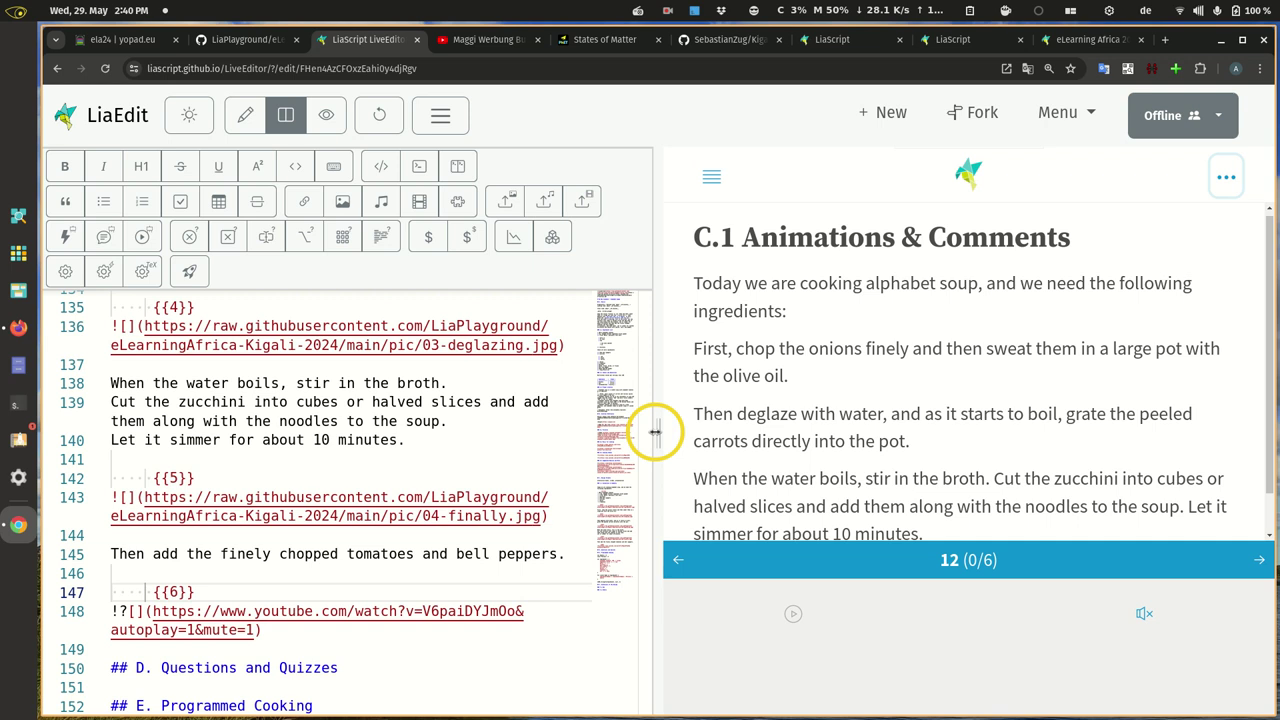
- Change the preview's display setting from Slides to Presentation
{"action": "left_click", "coordinate": [1225, 178]}
{"action": "left_click", "coordinate": [786, 315]}
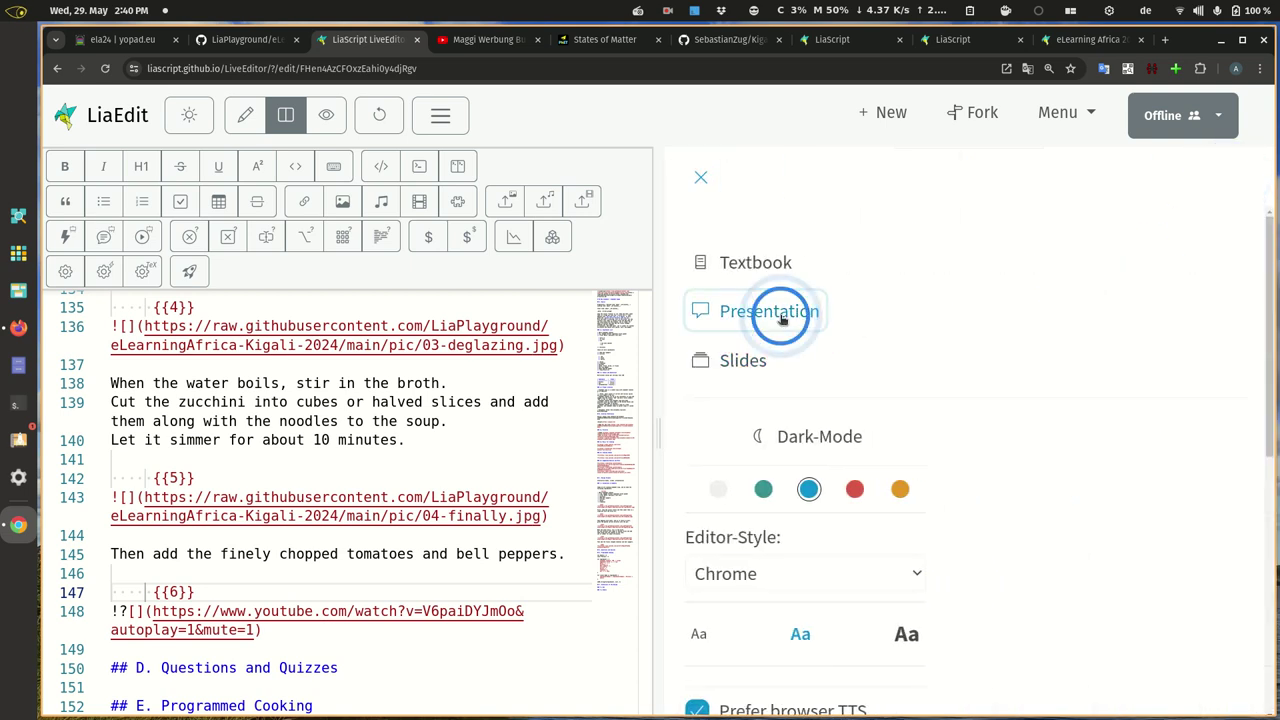
{"action": "left_click", "coordinate": [705, 183]}
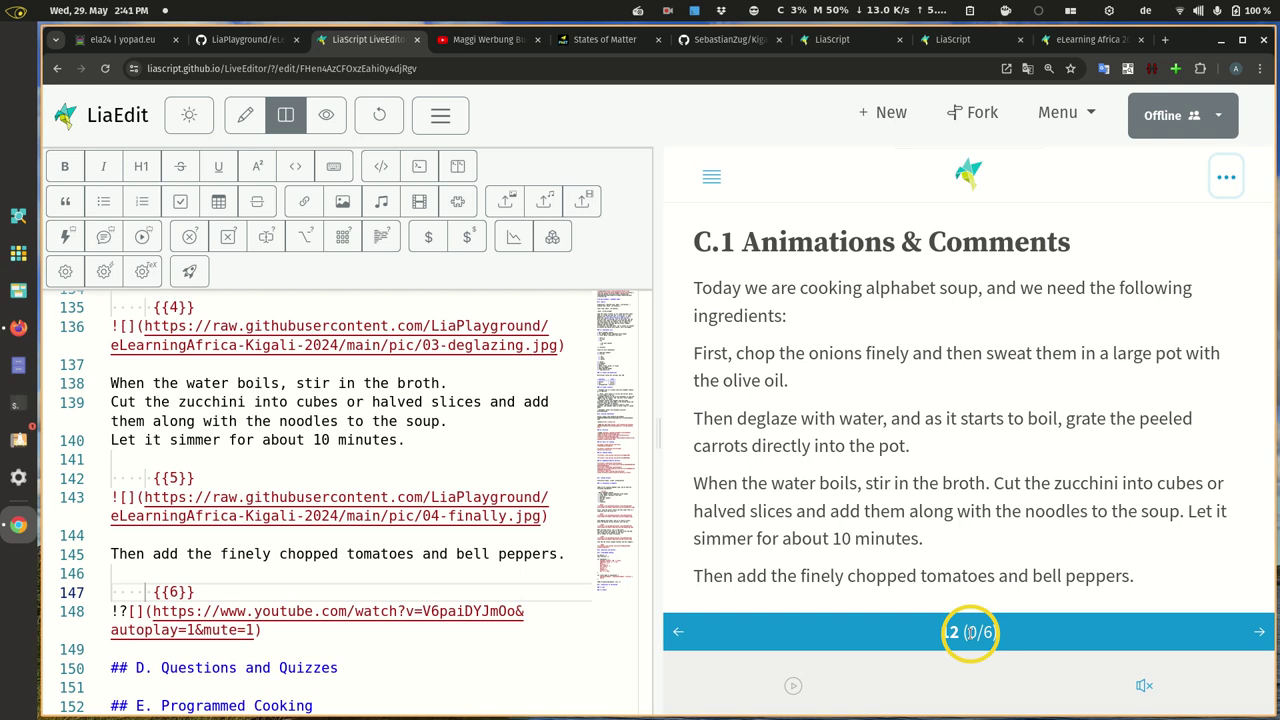
- Step the preview through animation fragments 1 to 6, then pause the embedded soup video
{"action": "left_click", "coordinate": [1260, 632]}
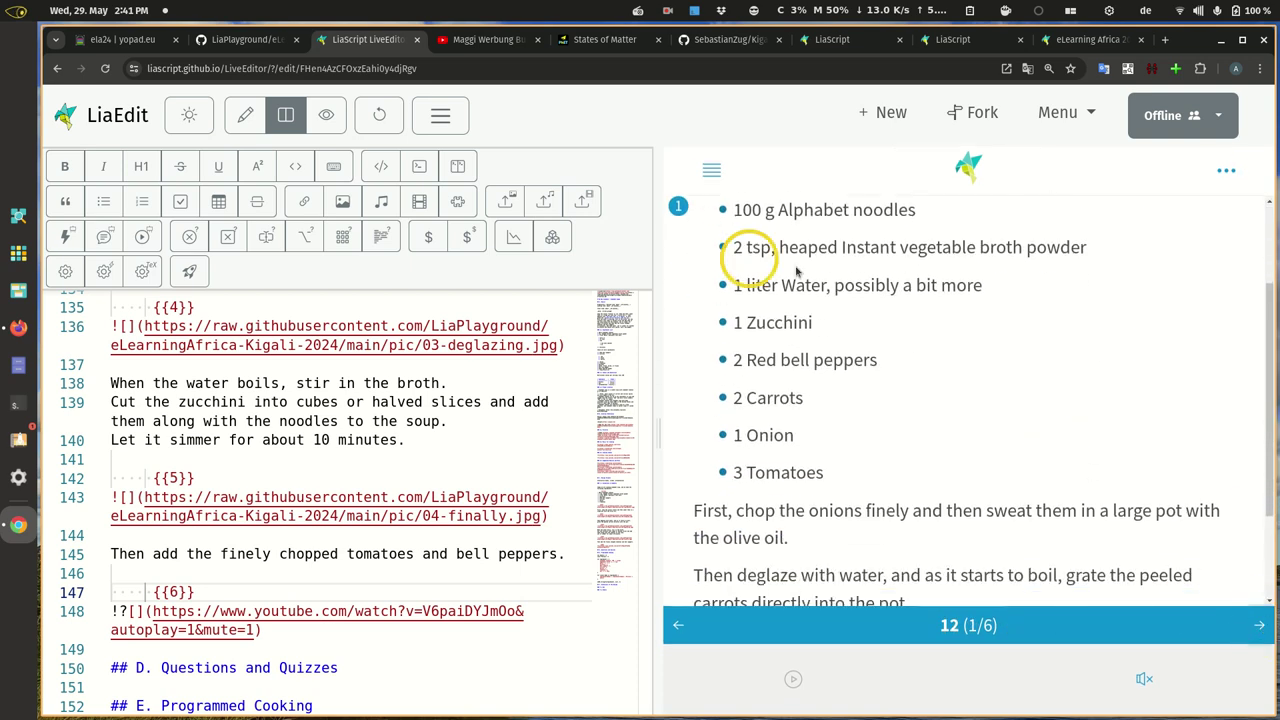
{"action": "scroll", "coordinate": [809, 363], "scroll_direction": "up", "scroll_amount": 2}
{"action": "scroll", "coordinate": [270, 400], "scroll_direction": "up", "scroll_amount": 2}
{"action": "scroll", "coordinate": [270, 400], "scroll_direction": "up", "scroll_amount": 6}
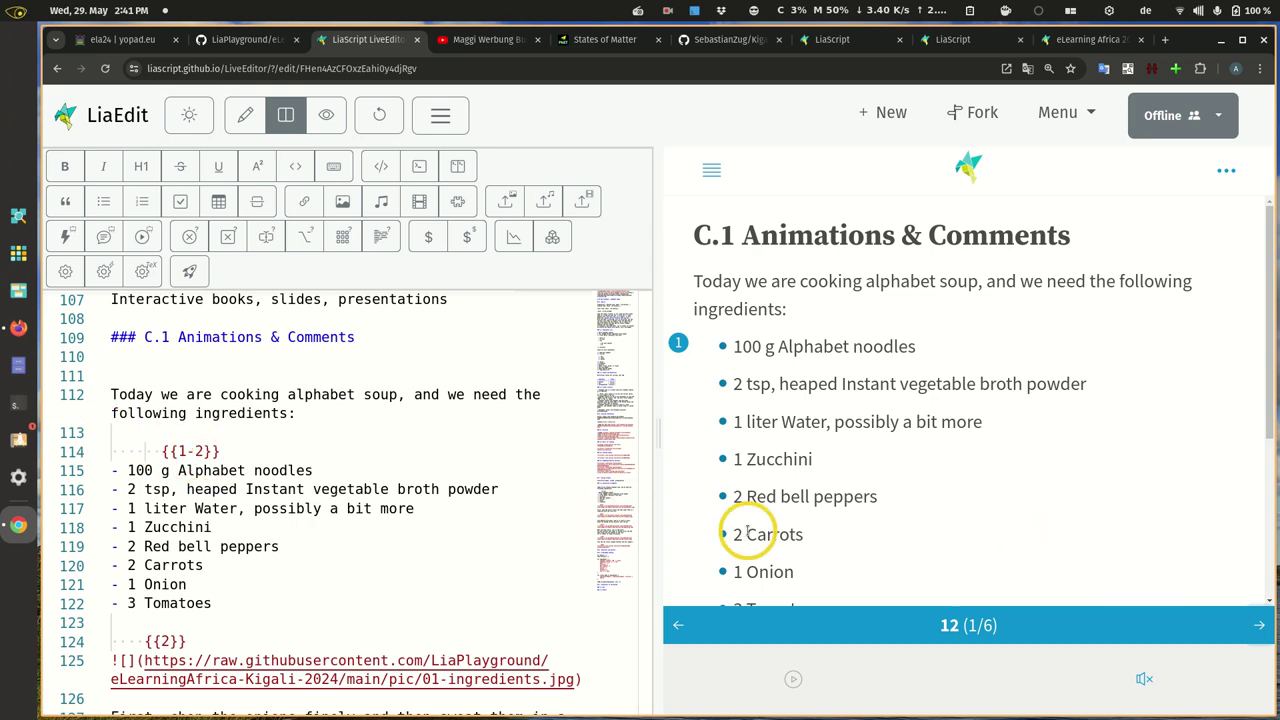
{"action": "left_click", "coordinate": [1259, 625]}
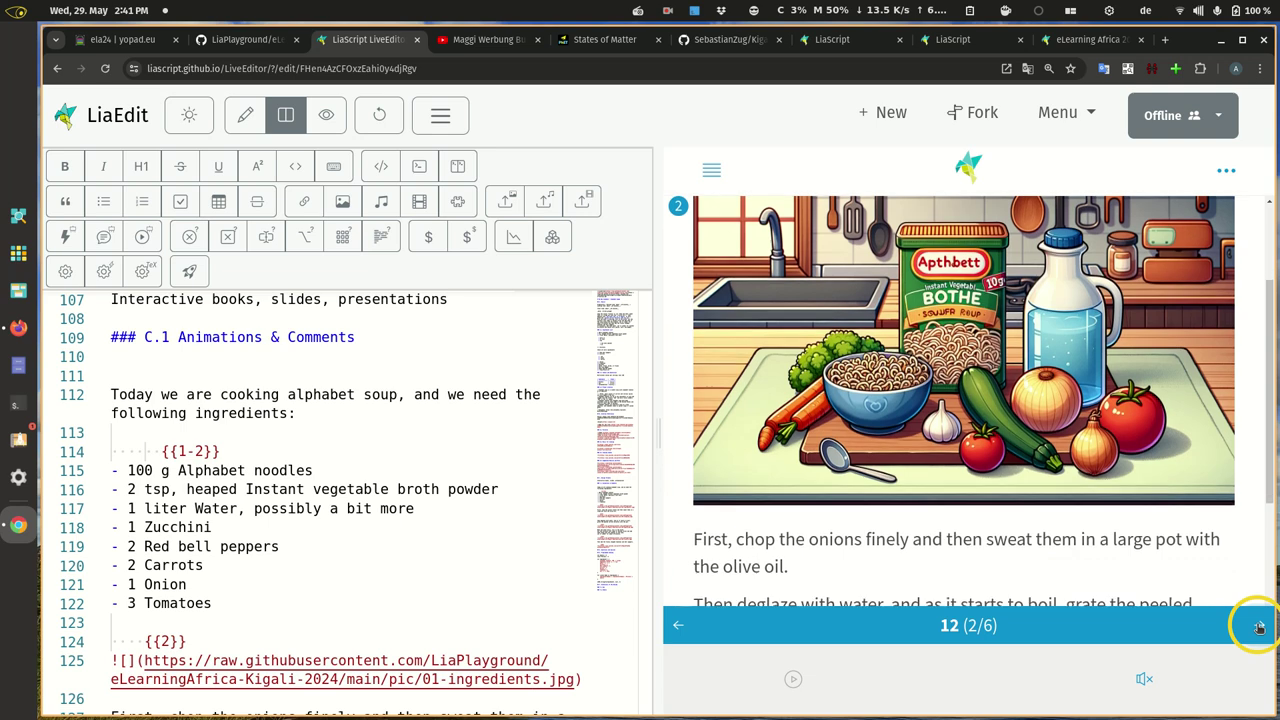
{"action": "left_click", "coordinate": [1259, 625]}
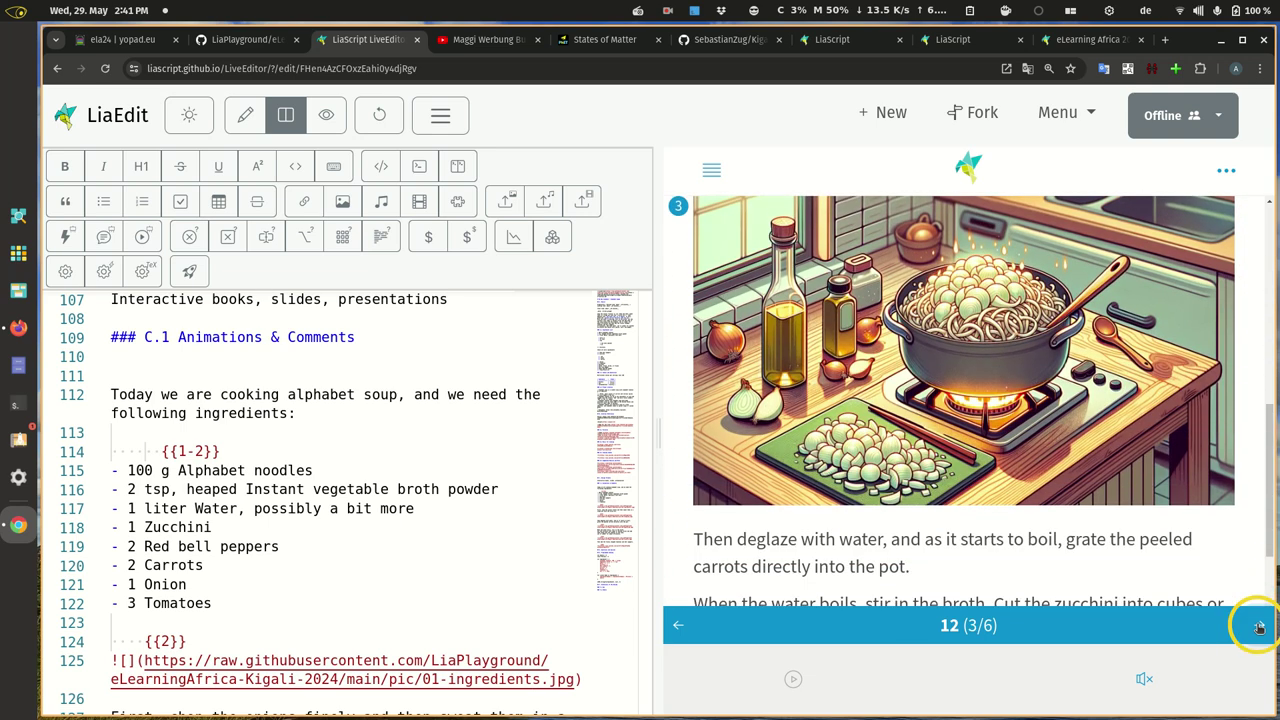
{"action": "left_click", "coordinate": [1259, 625]}
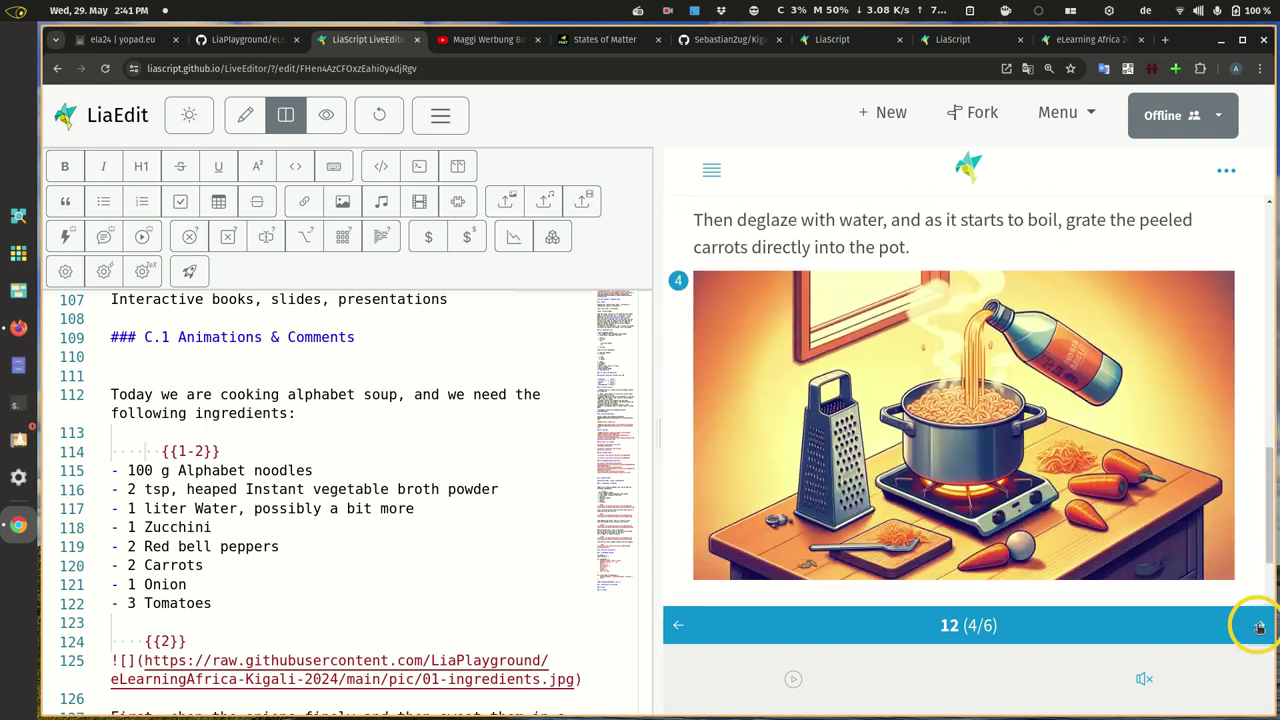
{"action": "left_click", "coordinate": [1259, 625]}
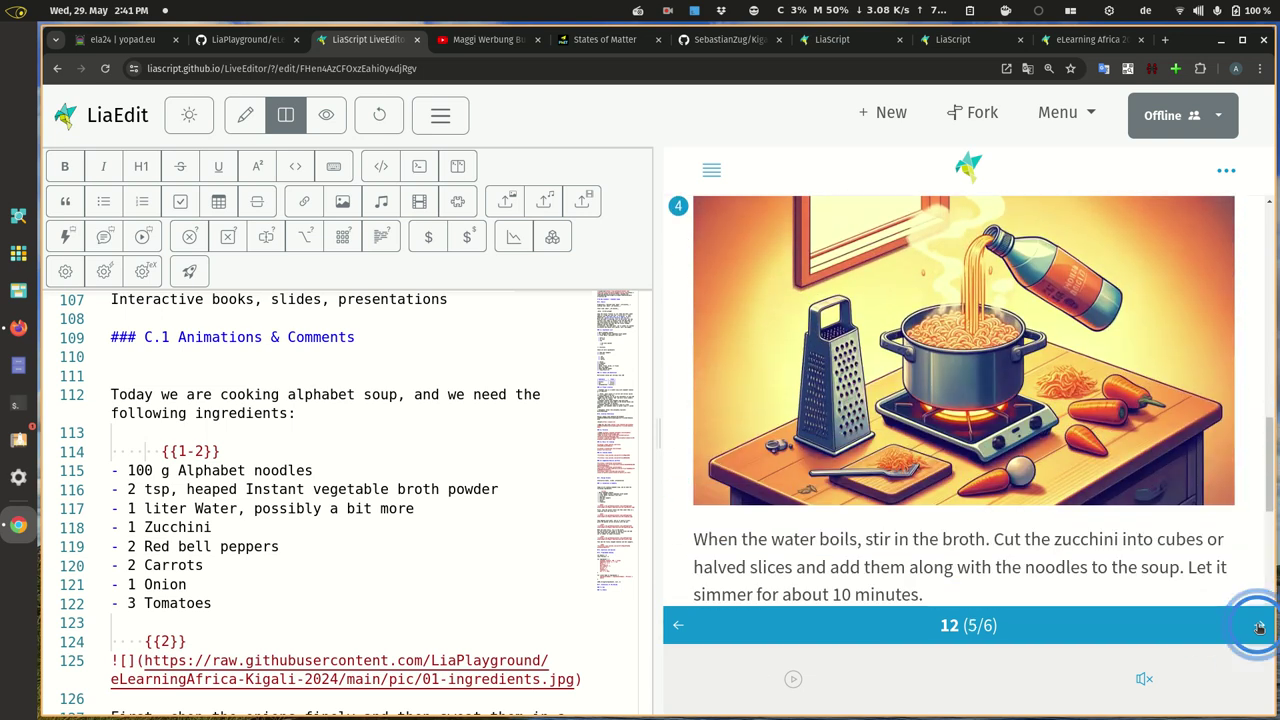
{"action": "left_click", "coordinate": [1259, 625]}
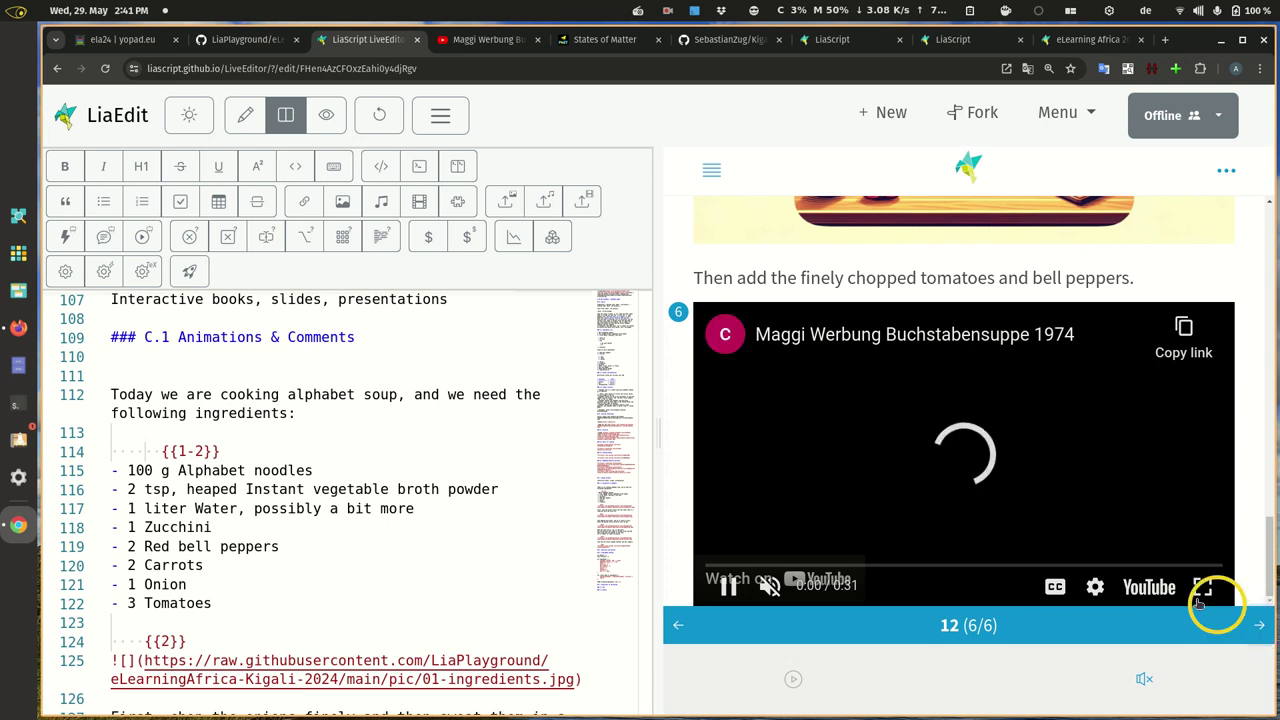
{"action": "left_click", "coordinate": [728, 590]}
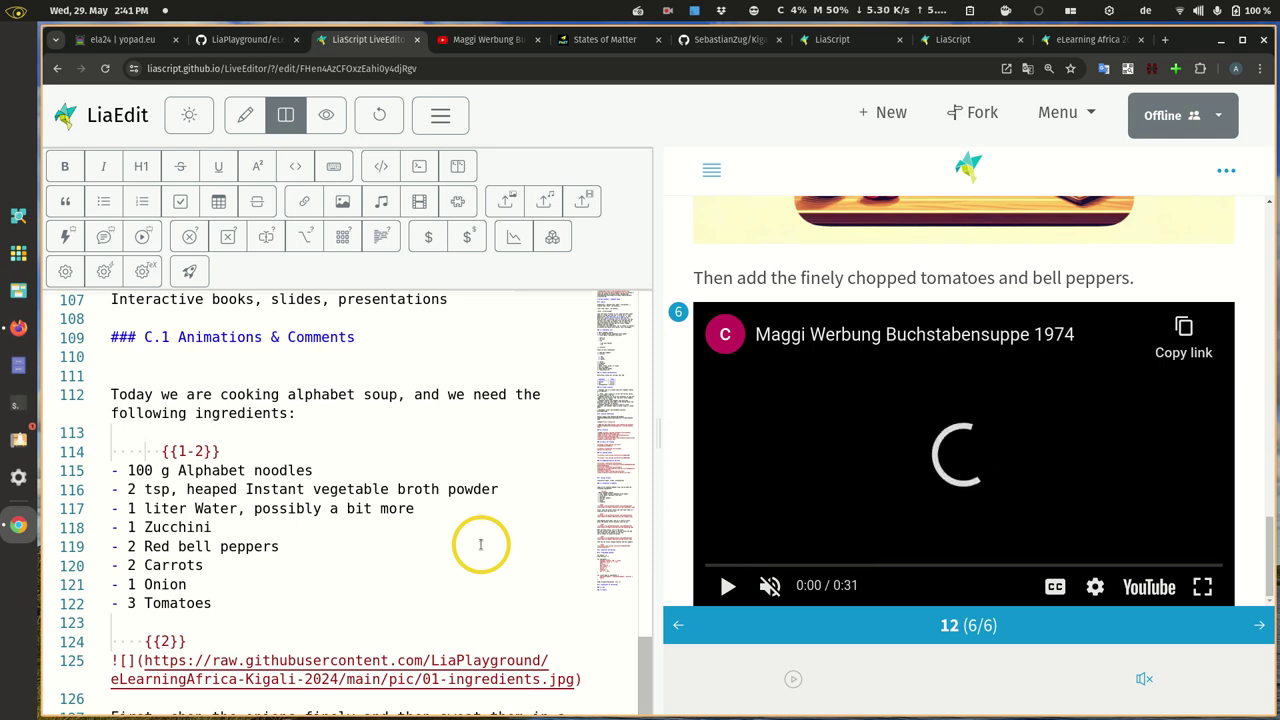
- Delete the course badge link and leftover empty lines so the cookbook title is line 1
{"action": "scroll", "coordinate": [480, 545], "scroll_direction": "down", "scroll_amount": 3}
{"action": "scroll", "coordinate": [480, 545], "scroll_direction": "up", "scroll_amount": 3}
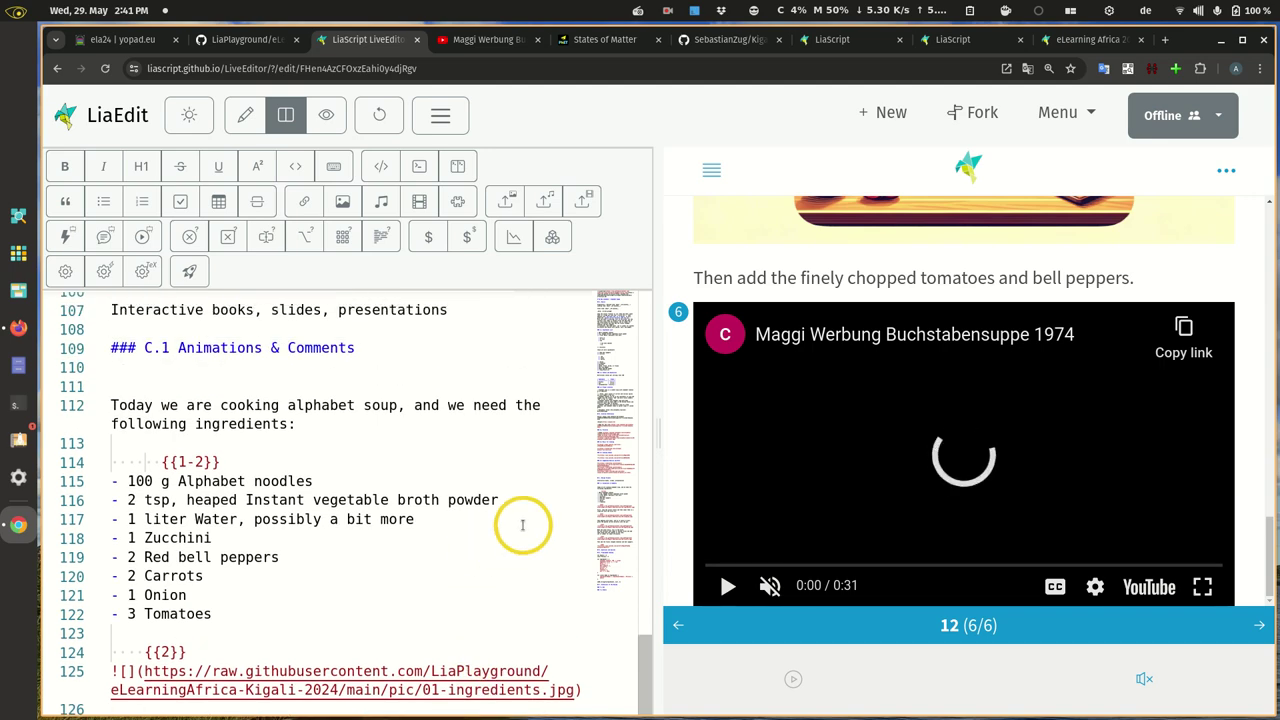
{"action": "left_click_drag", "start_coordinate": [644, 660], "coordinate": [632, 291]}
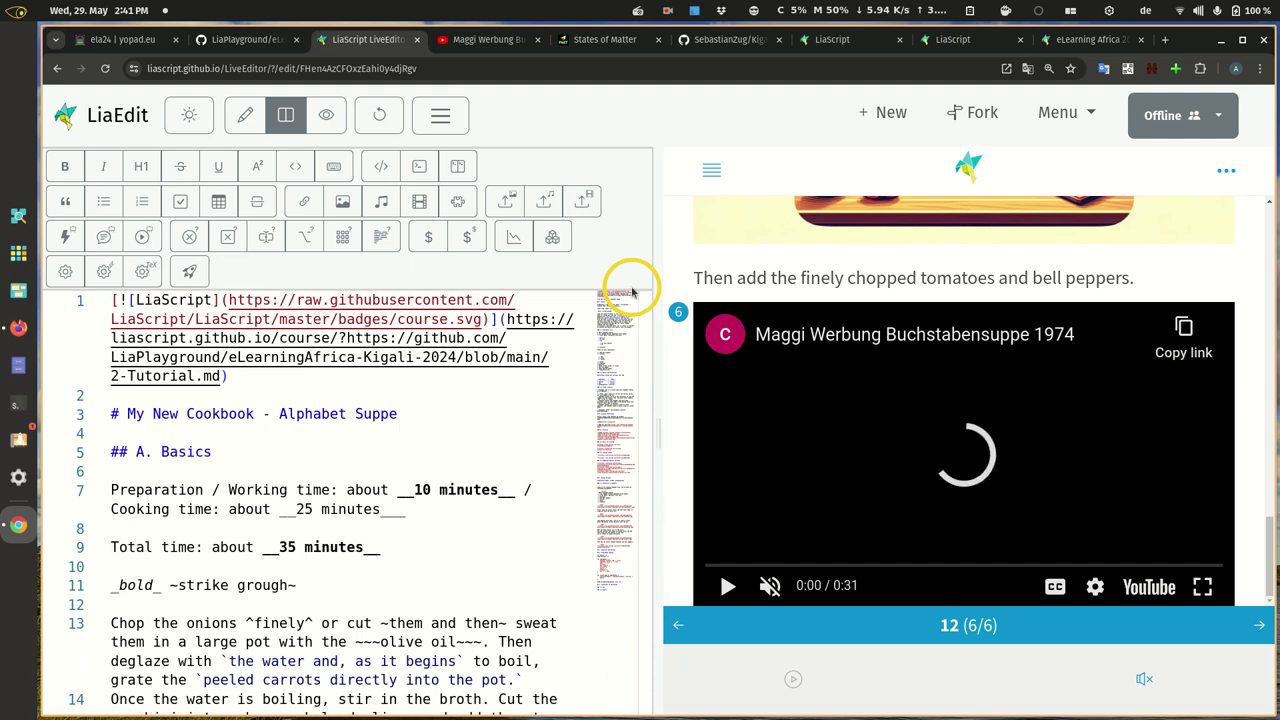
{"action": "left_click", "coordinate": [253, 378]}
{"action": "left_click_drag", "start_coordinate": [253, 378], "coordinate": [86, 300]}
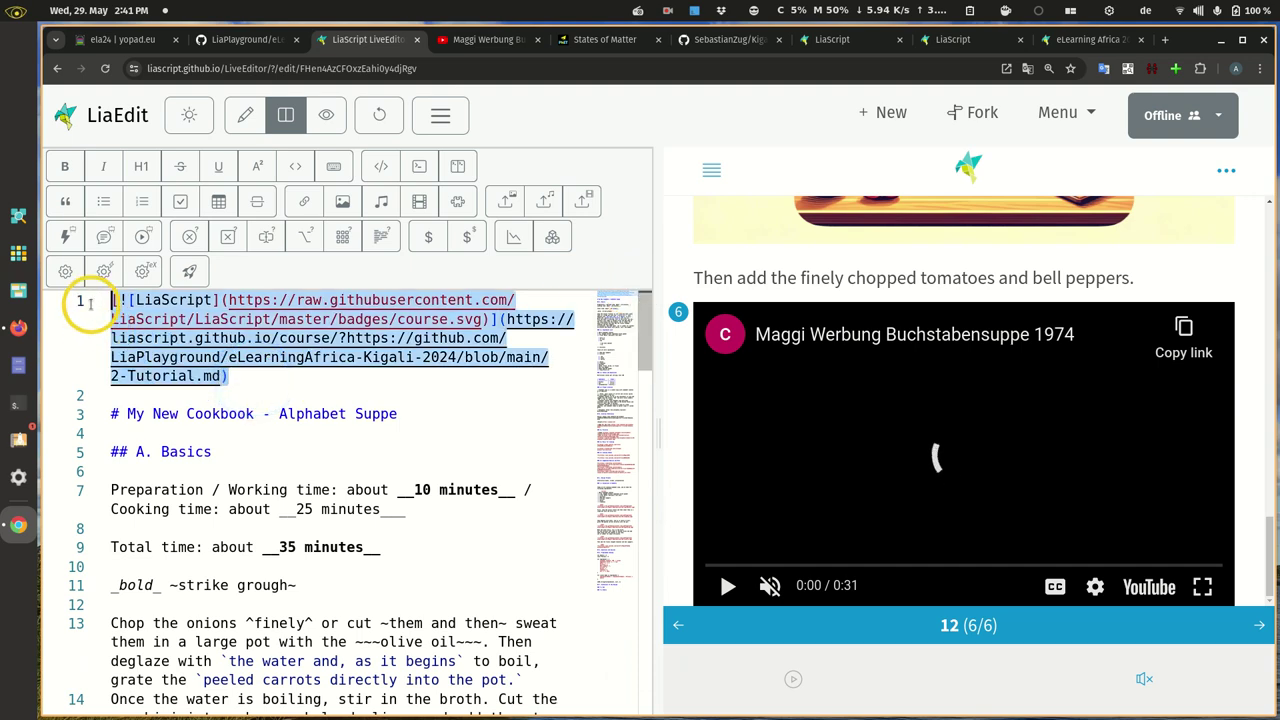
{"action": "key", "text": "BackSpace"}
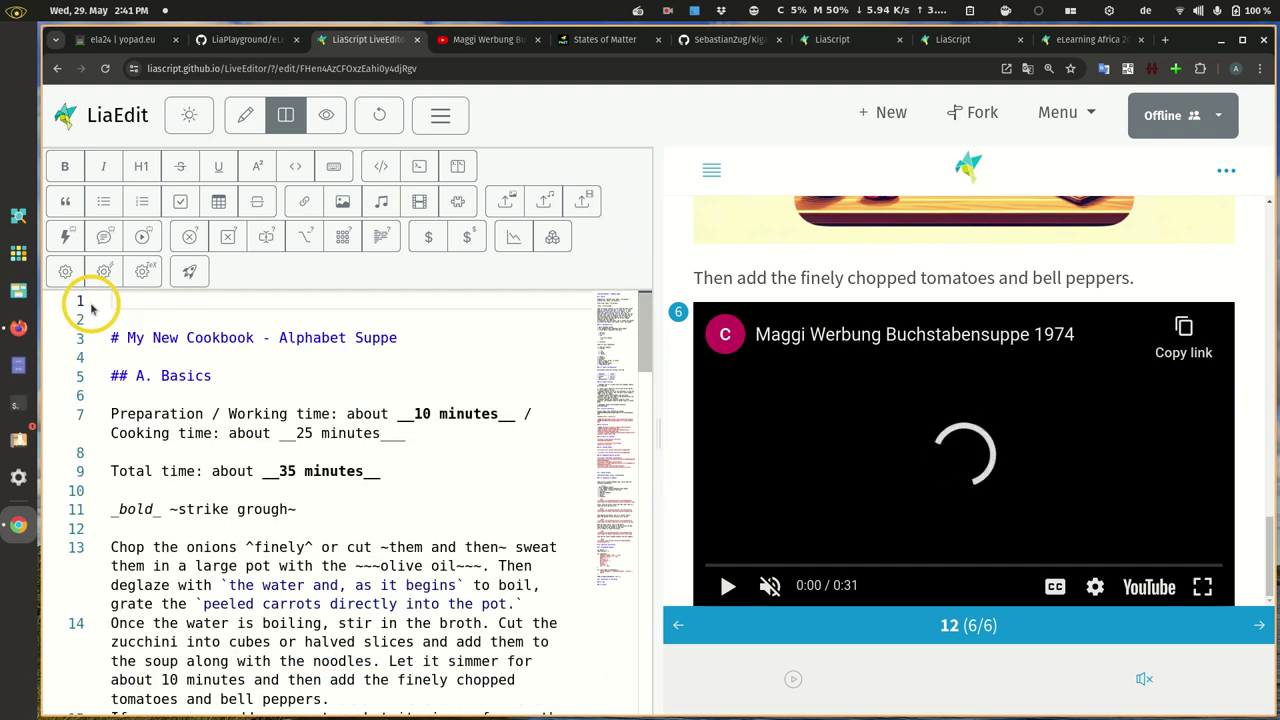
{"action": "type", "text": "<>"}
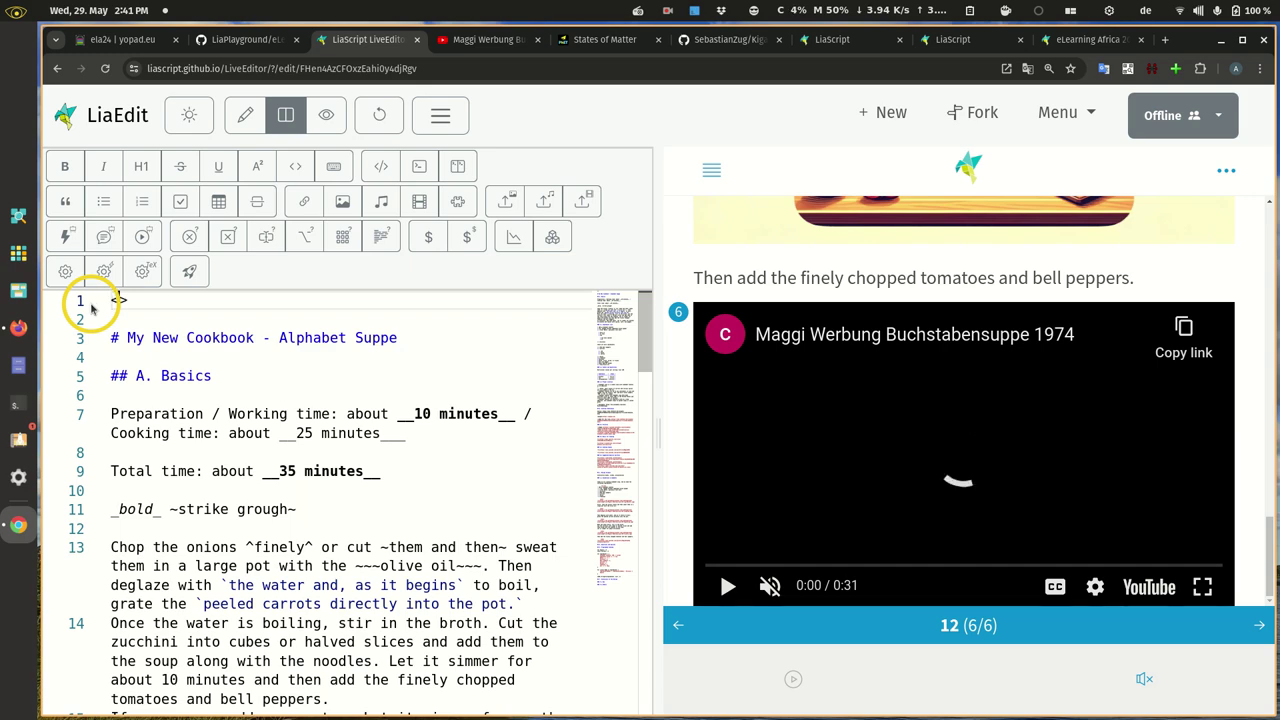
{"action": "key", "text": "BackSpace"}
{"action": "key", "text": "BackSpace"}
{"action": "key", "text": "Delete"}
{"action": "key", "text": "Delete"}
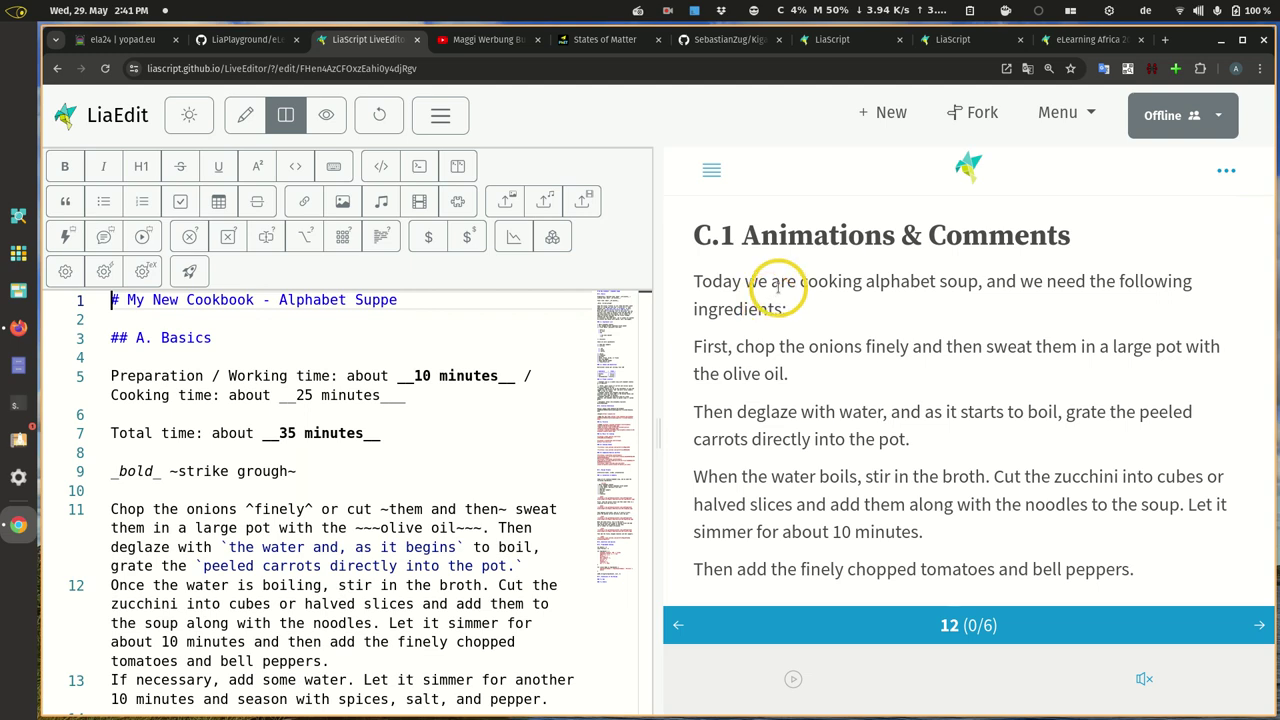
- Insert --{{1}}-- above the intro paragraph and --{{2}}-- above the chopping paragraph
{"action": "double_click", "coordinate": [778, 284]}
{"action": "left_click", "coordinate": [363, 408]}
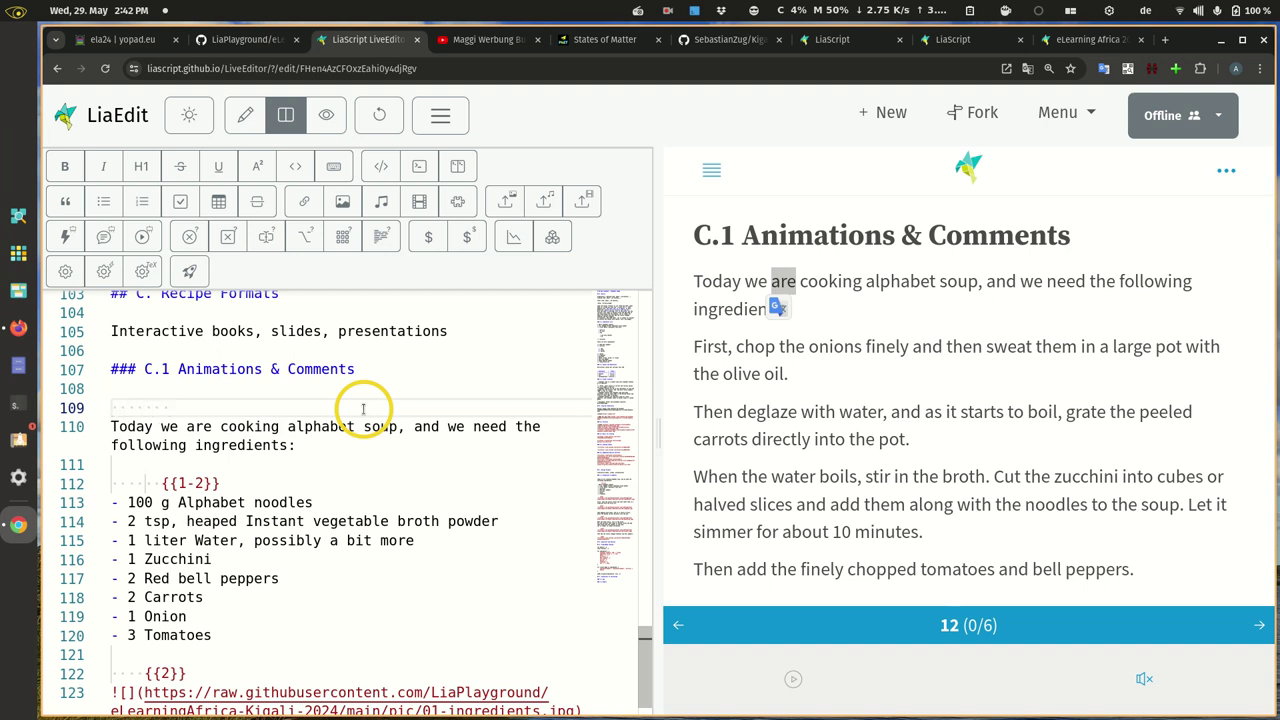
{"action": "type", "text": "--{{1}}--"}
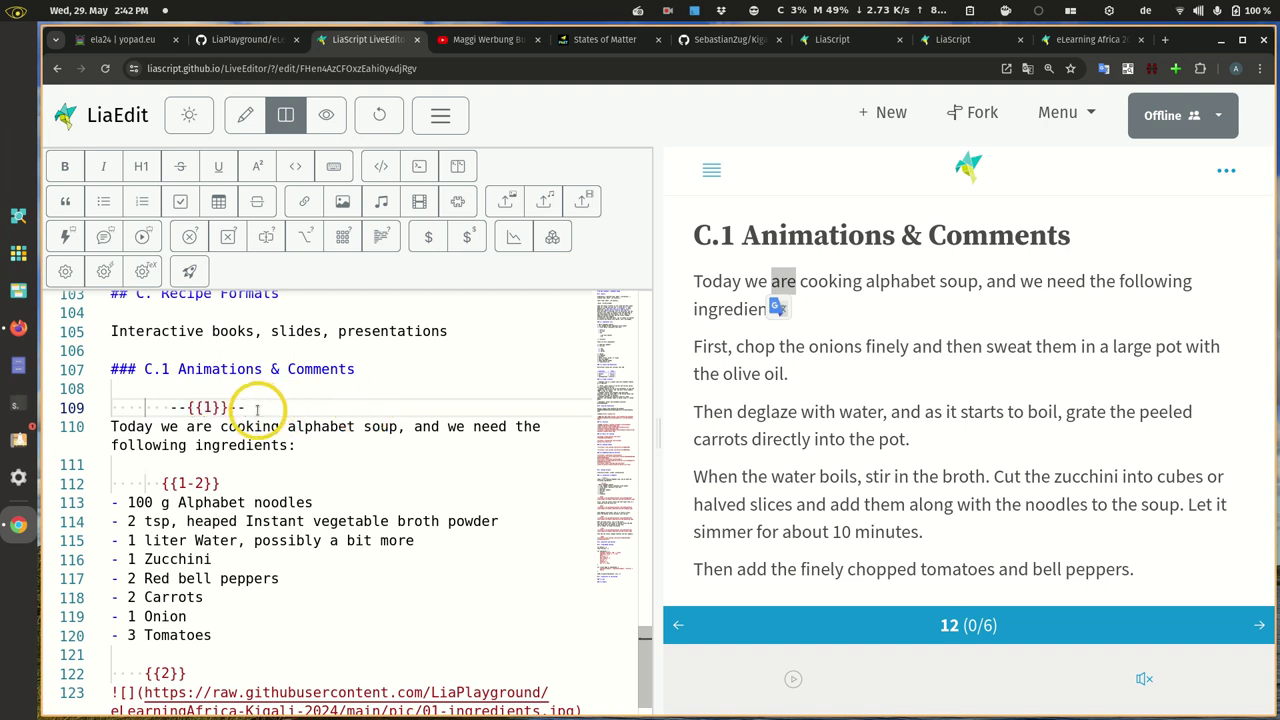
{"action": "left_click_drag", "start_coordinate": [245, 408], "coordinate": [229, 407]}
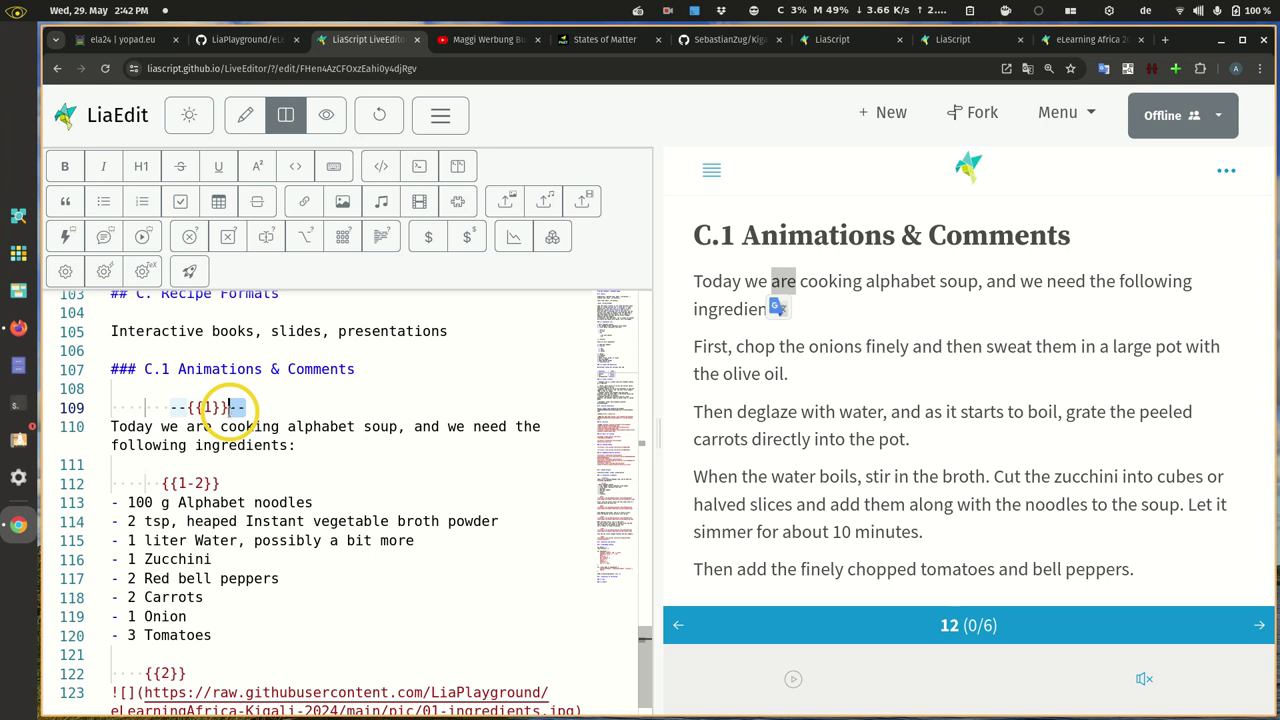
{"action": "scroll", "coordinate": [232, 407], "scroll_direction": "down", "scroll_amount": 4}
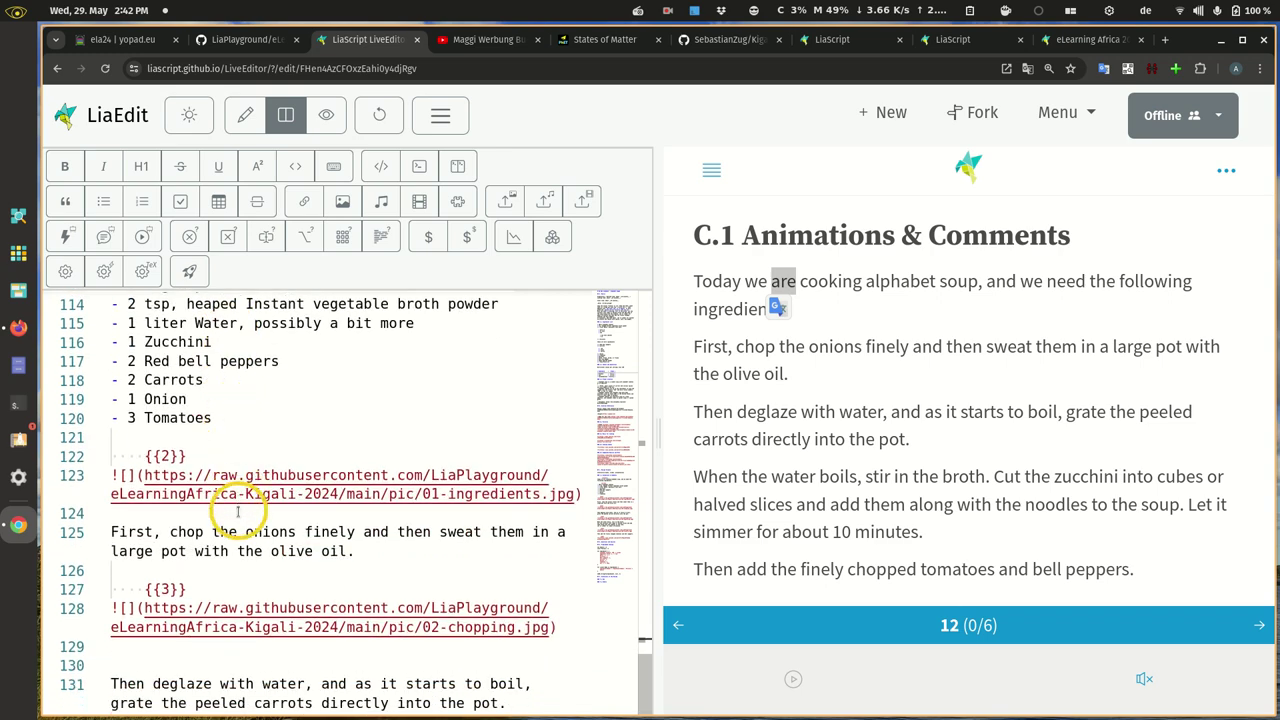
{"action": "left_click", "coordinate": [240, 513]}
{"action": "key", "text": "Return"}
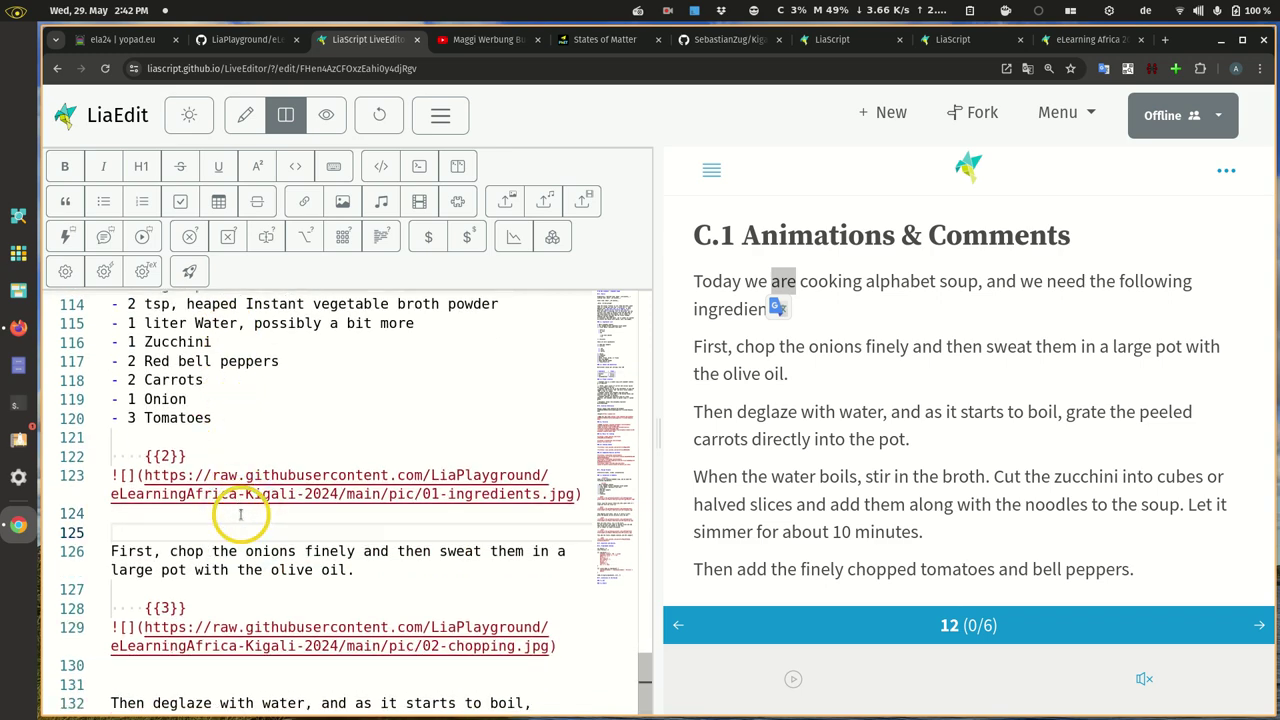
{"action": "type", "text": "--{{2}}--"}
- Insert --{{3}}-- above the deglazing paragraph and --{{4}}-- above the water-boils paragraph
{"action": "scroll", "coordinate": [240, 515], "scroll_direction": "down", "scroll_amount": 3}
{"action": "left_click", "coordinate": [210, 553]}
{"action": "type", "text": "--{{3}}--"}
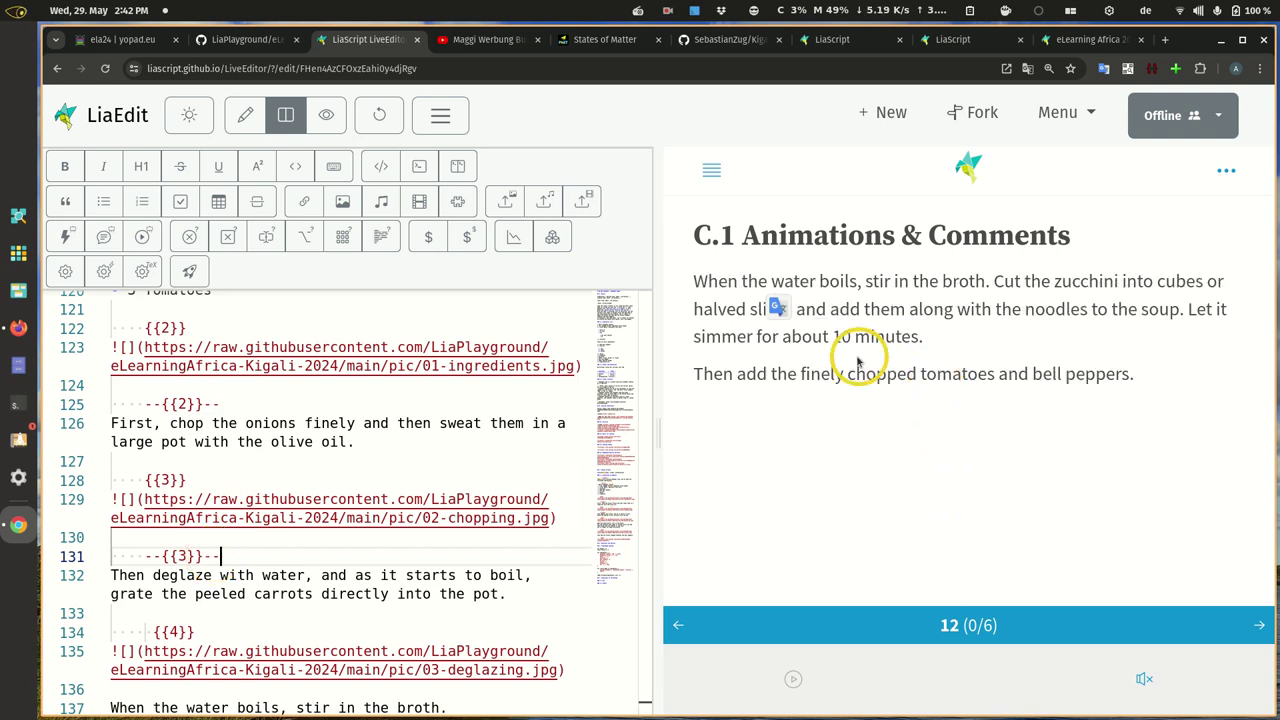
{"action": "scroll", "coordinate": [563, 486], "scroll_direction": "down", "scroll_amount": 2}
{"action": "left_click", "coordinate": [324, 508]}
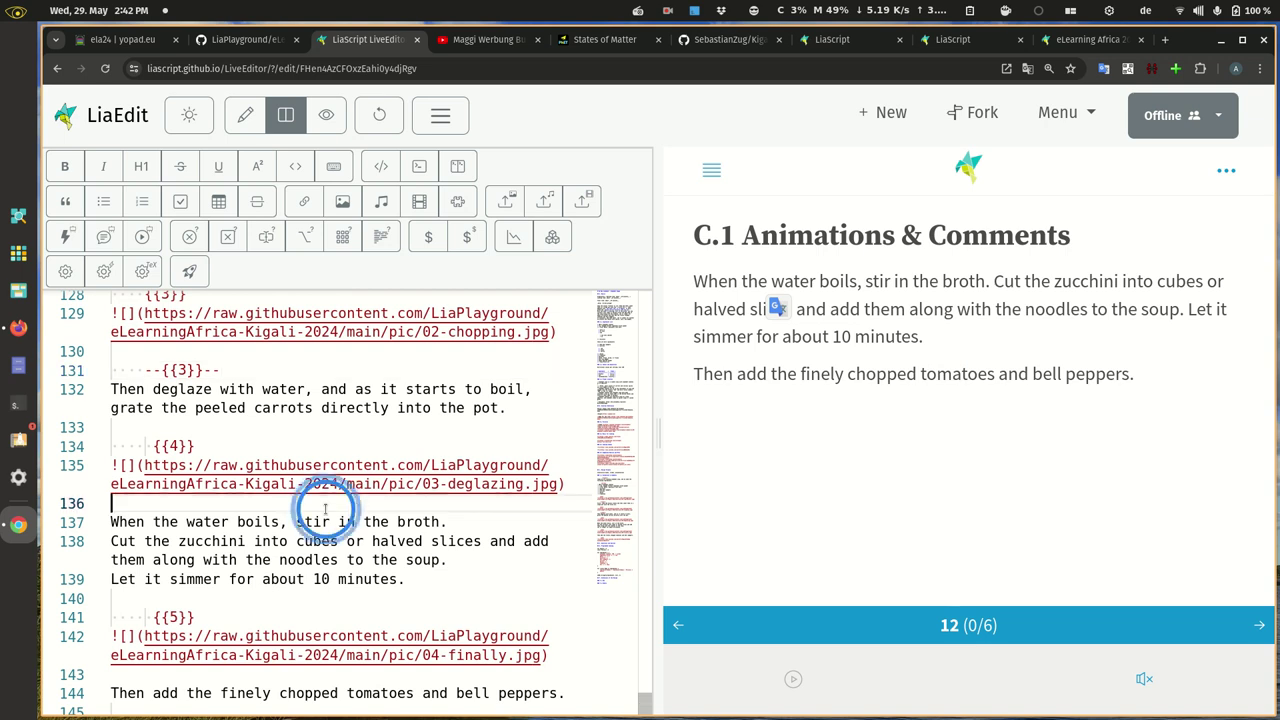
{"action": "key", "text": "Return"}
{"action": "type", "text": "--"}
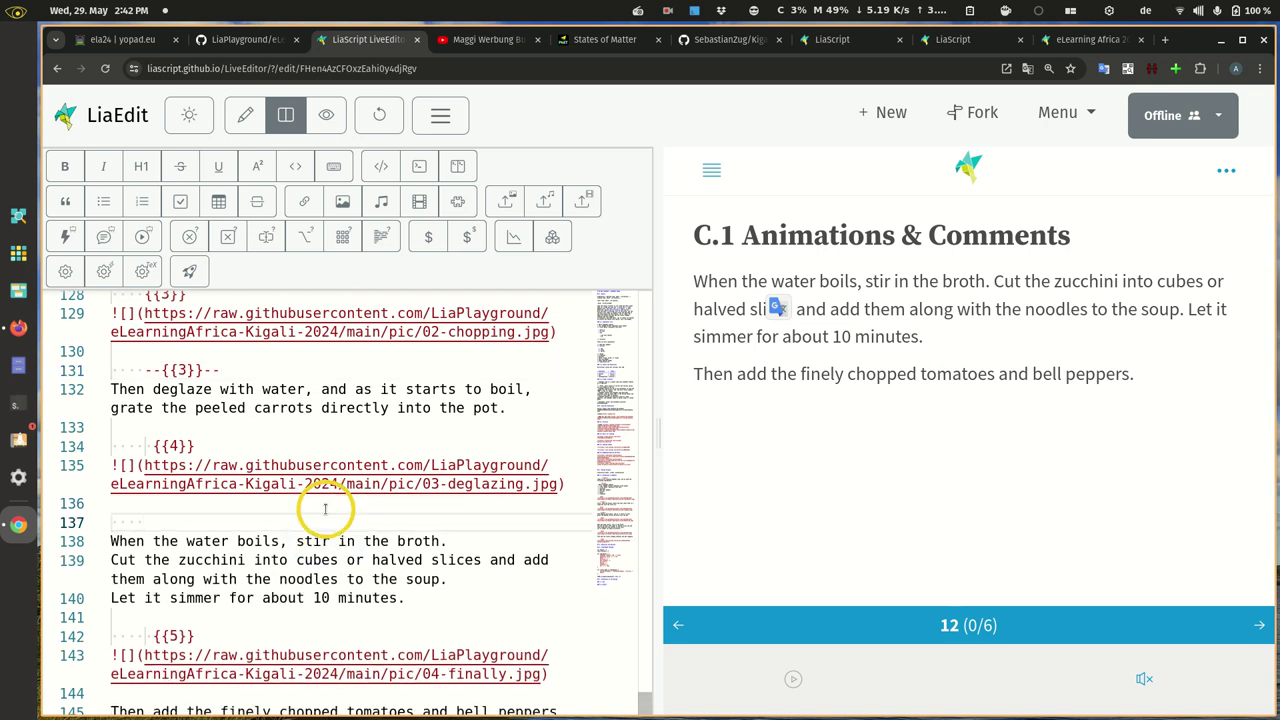
{"action": "type", "text": "{{4}}--"}
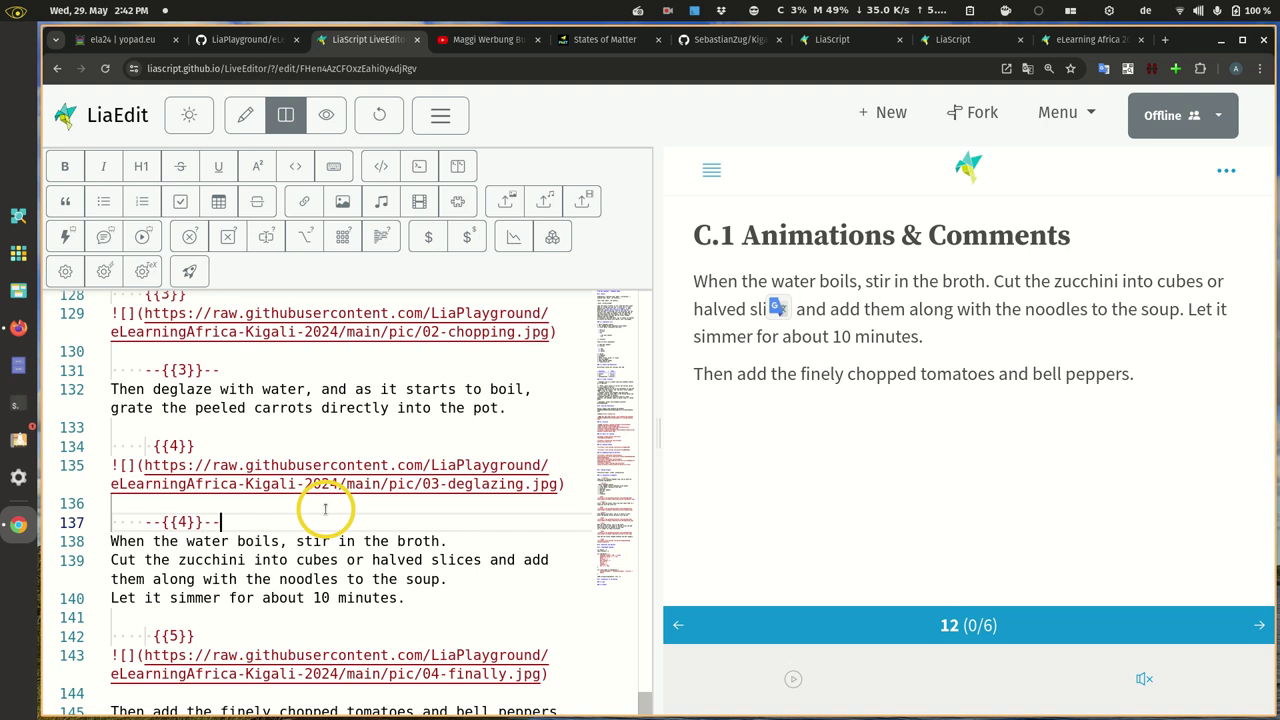
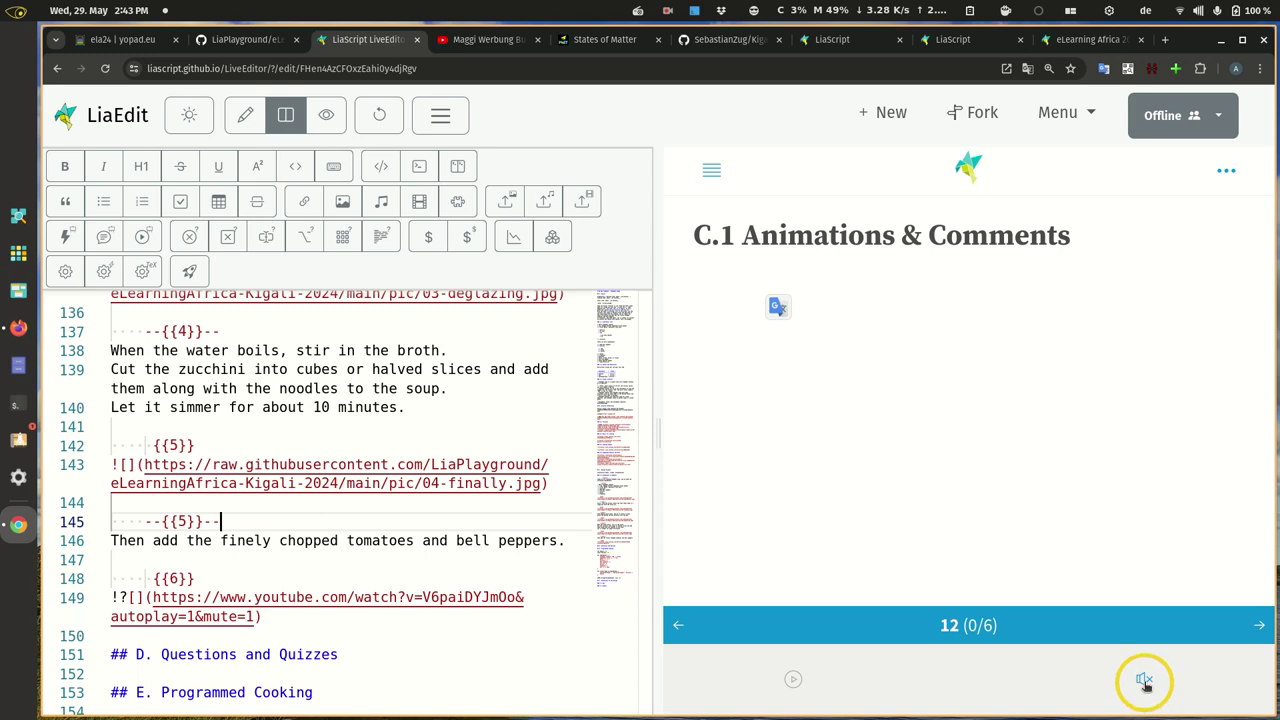
- Turn on spoken narration for the C.1 Animations & Comments slide
{"action": "left_click", "coordinate": [1143, 679]}
{"action": "left_click", "coordinate": [1221, 622]}
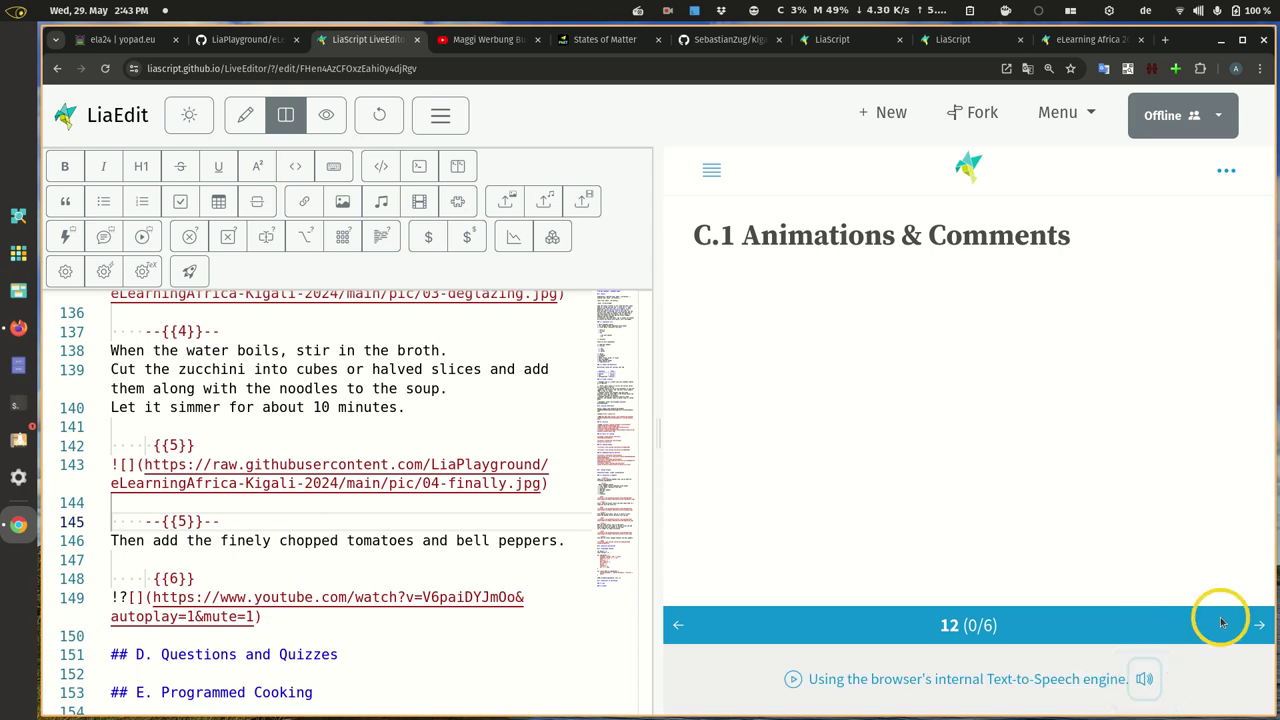
{"action": "scroll", "coordinate": [314, 505], "scroll_direction": "up", "scroll_amount": 5}
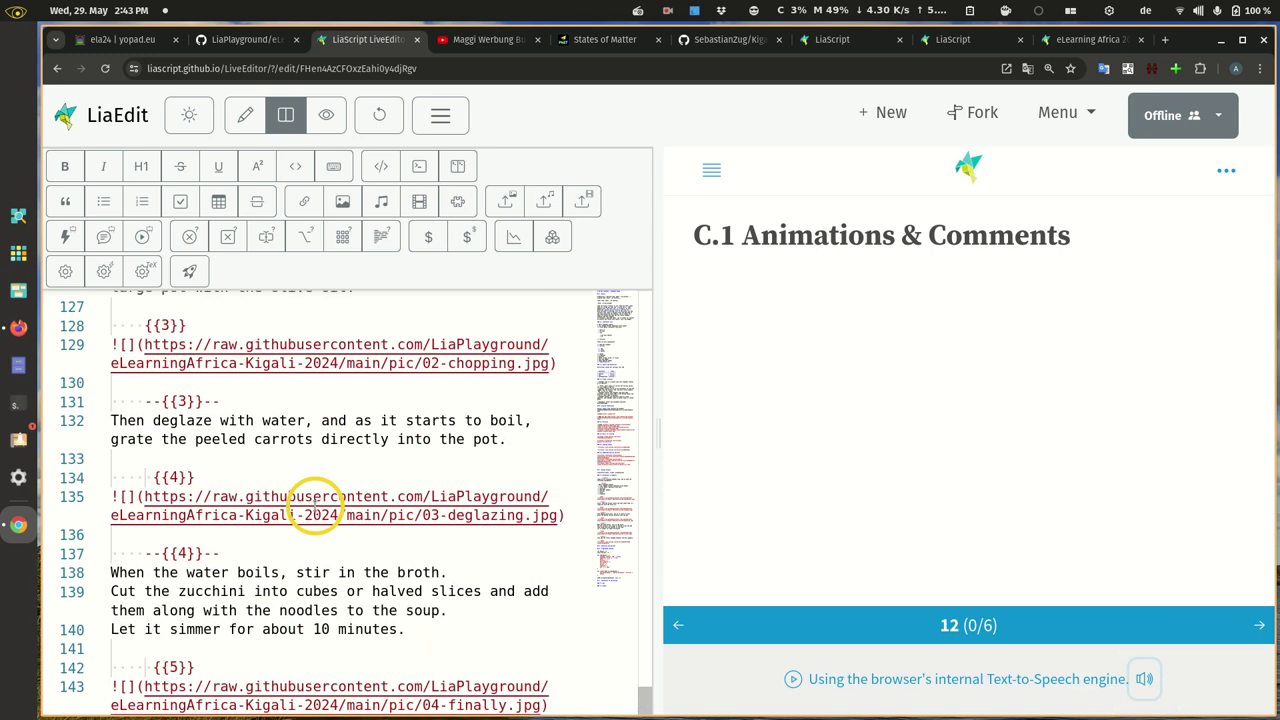
{"action": "scroll", "coordinate": [314, 505], "scroll_direction": "up", "scroll_amount": 2}
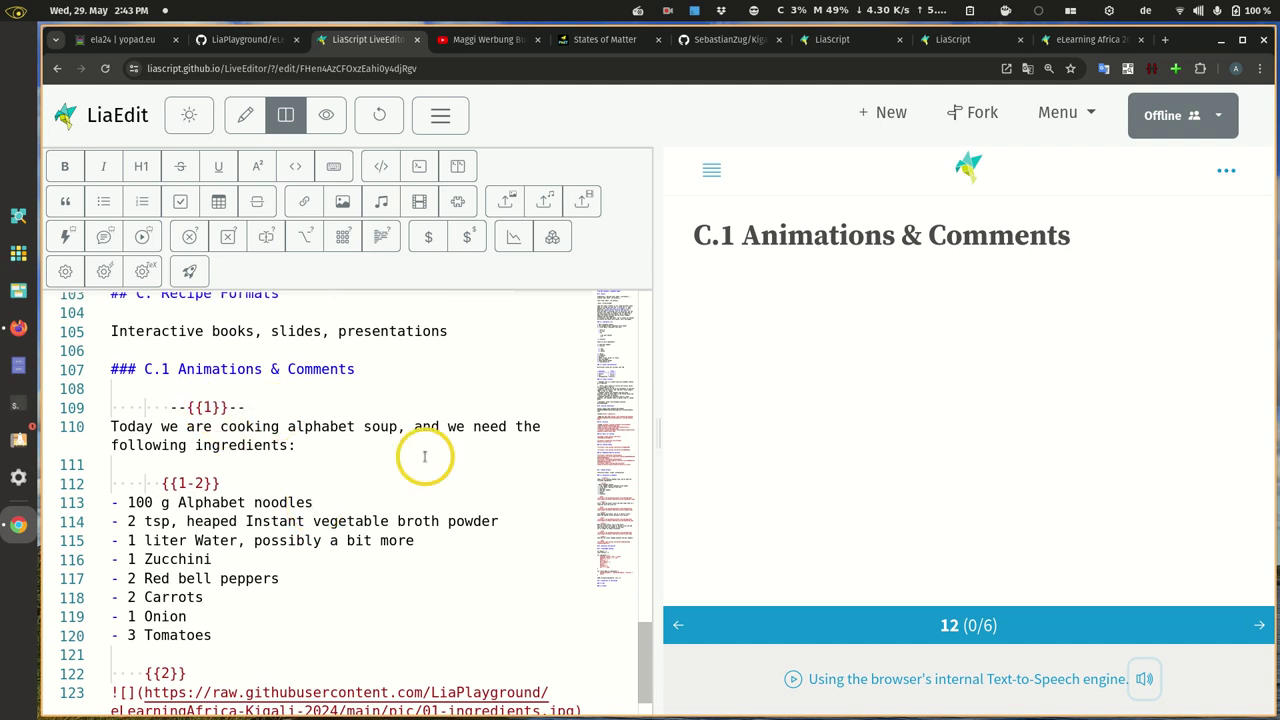
- Step the animations forward to the pot, then back to the ingredients image at 2/6
{"action": "left_click", "coordinate": [1258, 625]}
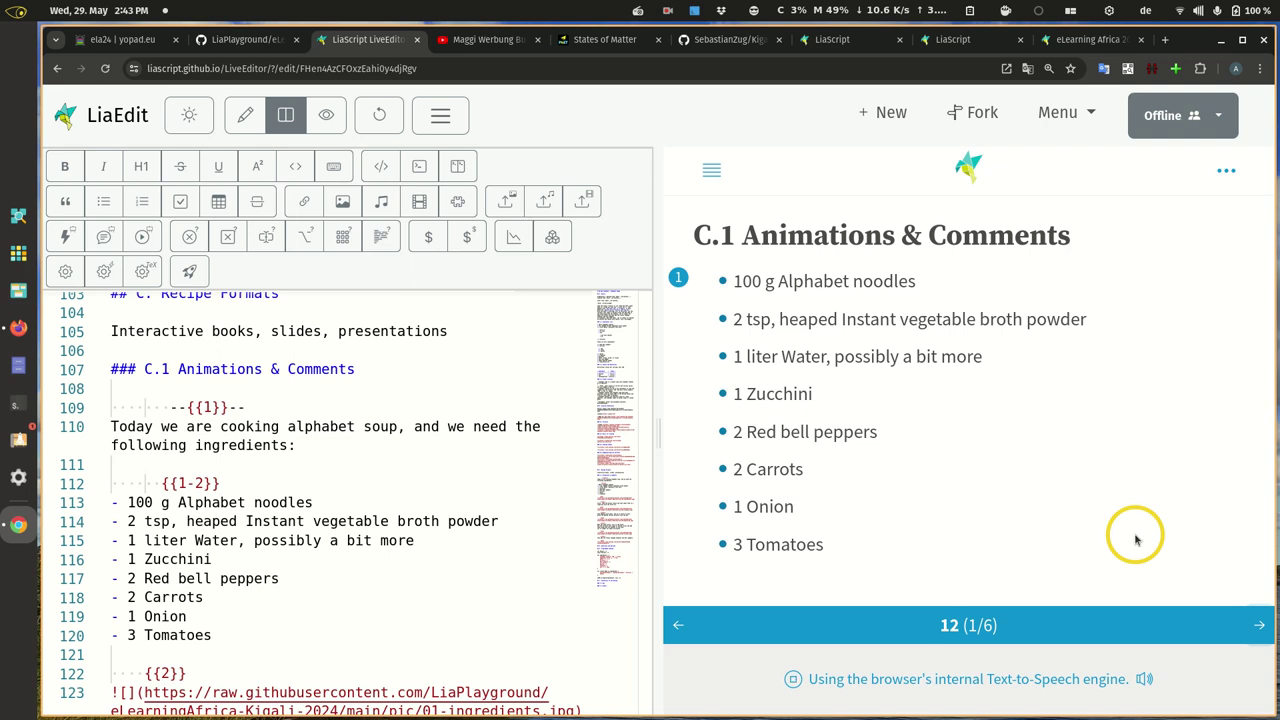
{"action": "left_click", "coordinate": [1259, 626]}
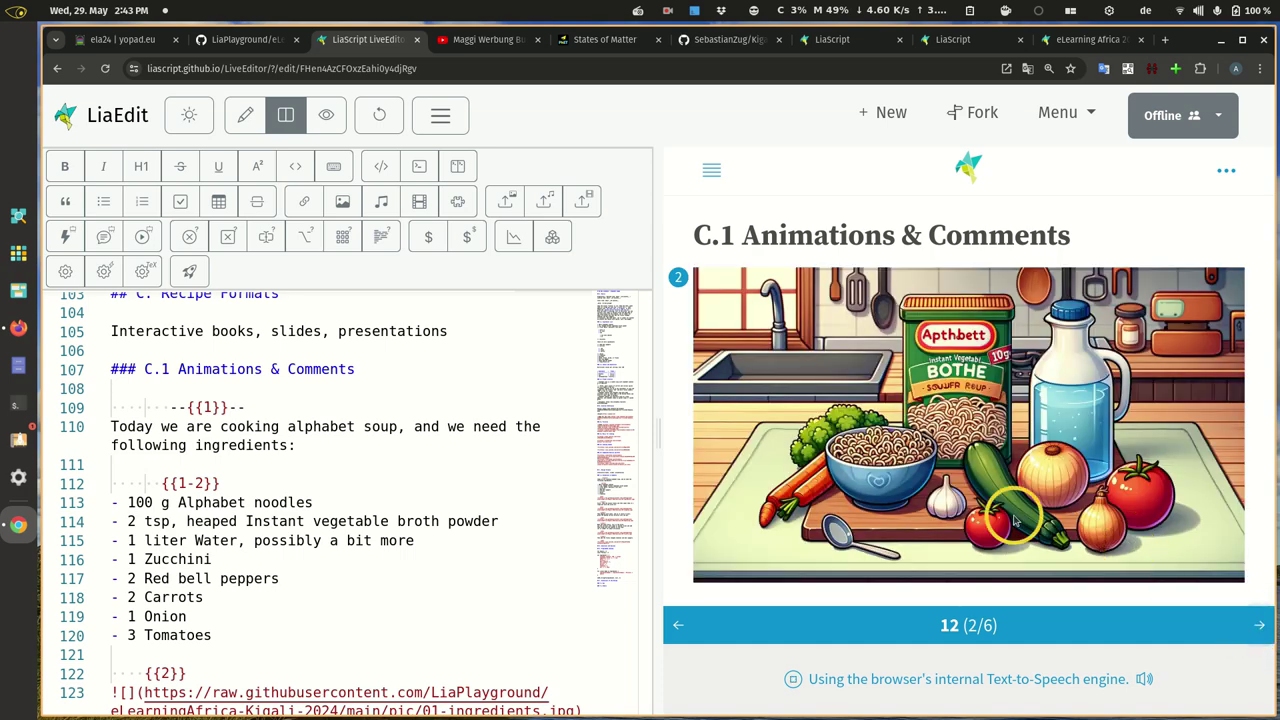
{"action": "left_click", "coordinate": [1259, 625]}
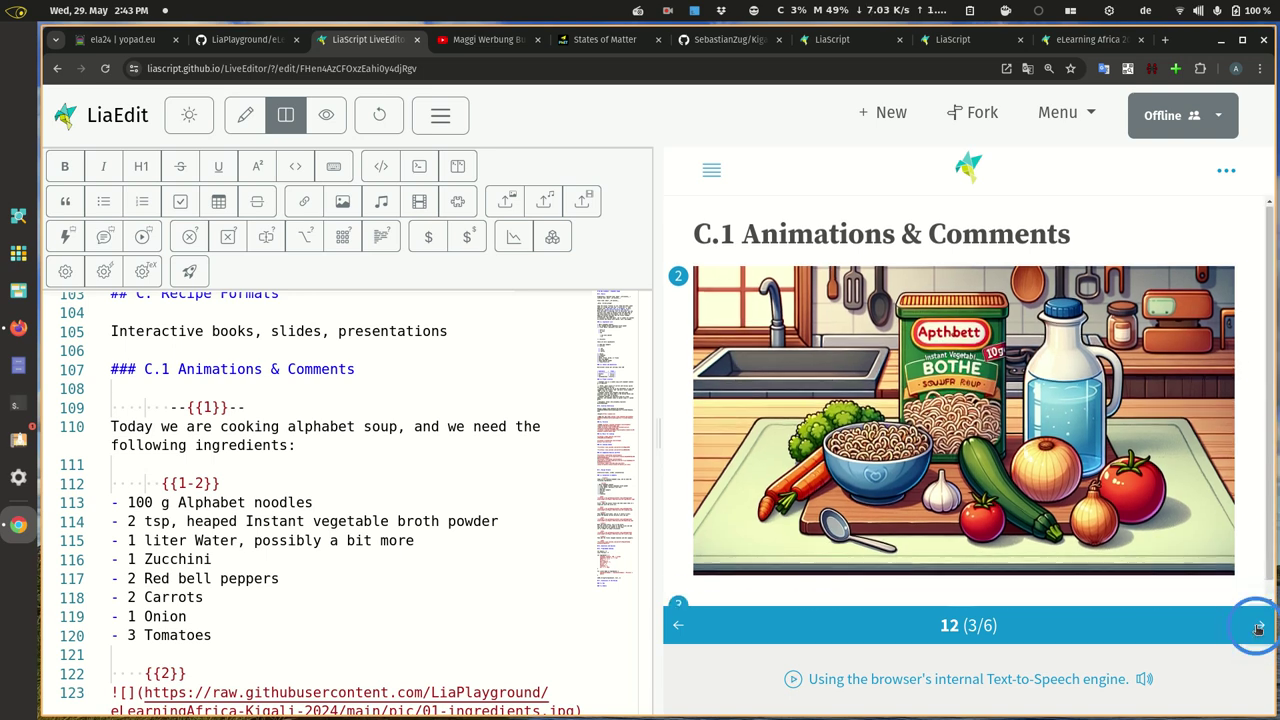
{"action": "scroll", "coordinate": [1163, 538], "scroll_direction": "down", "scroll_amount": 3}
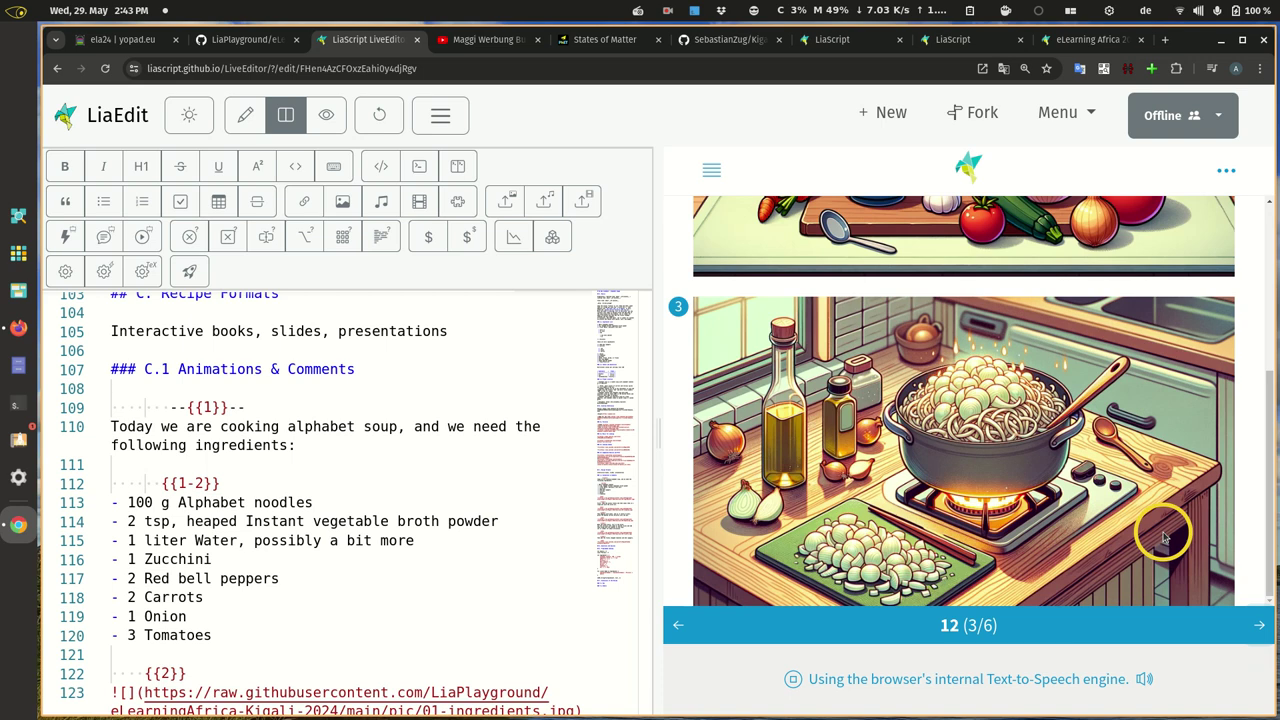
{"action": "left_click", "coordinate": [680, 626]}
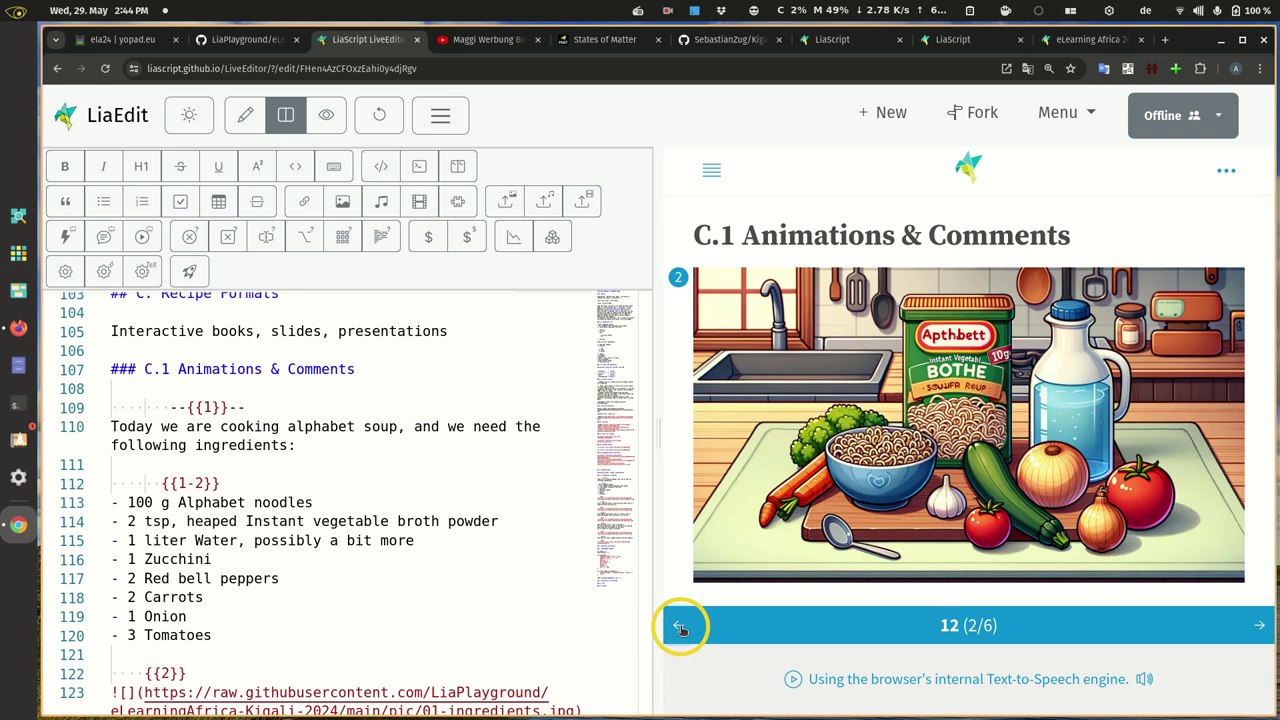
- Uncheck 'Prefer browser TTS' in the course settings so narration uses ResponsiveVoice
{"action": "left_click", "coordinate": [1222, 177]}
{"action": "scroll", "coordinate": [1035, 405], "scroll_direction": "down", "scroll_amount": 3}
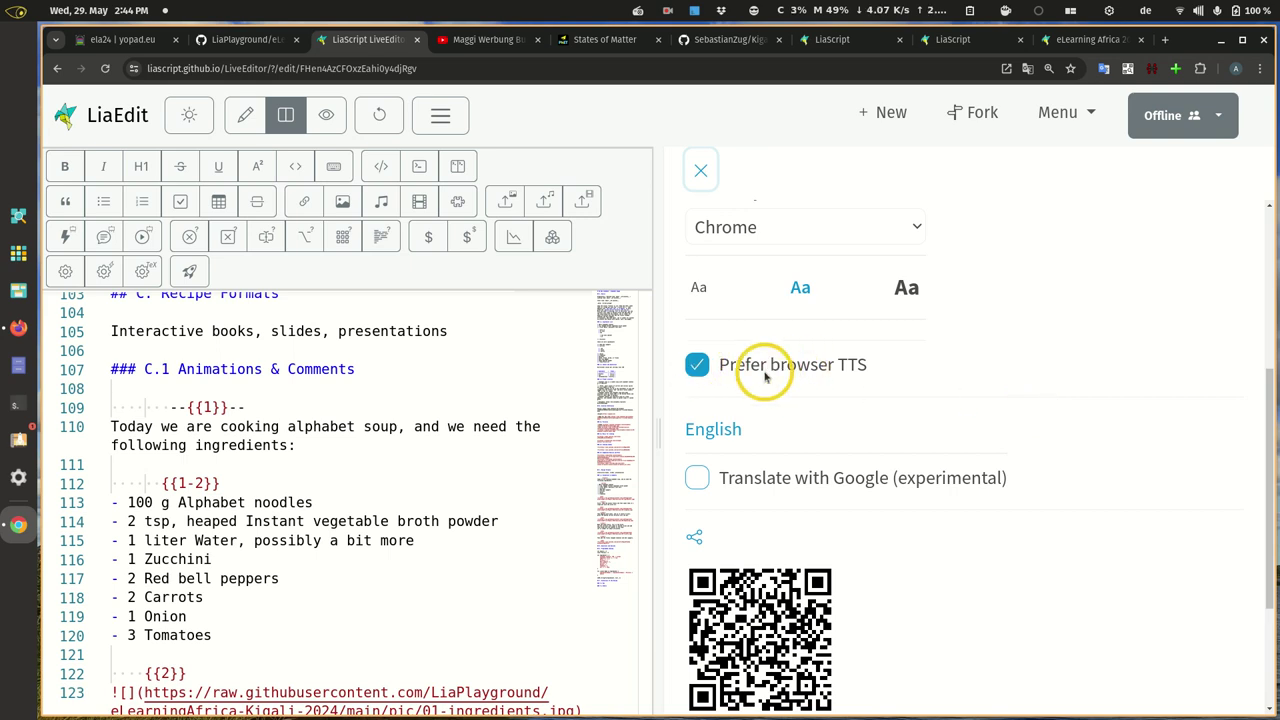
{"action": "left_click", "coordinate": [697, 365]}
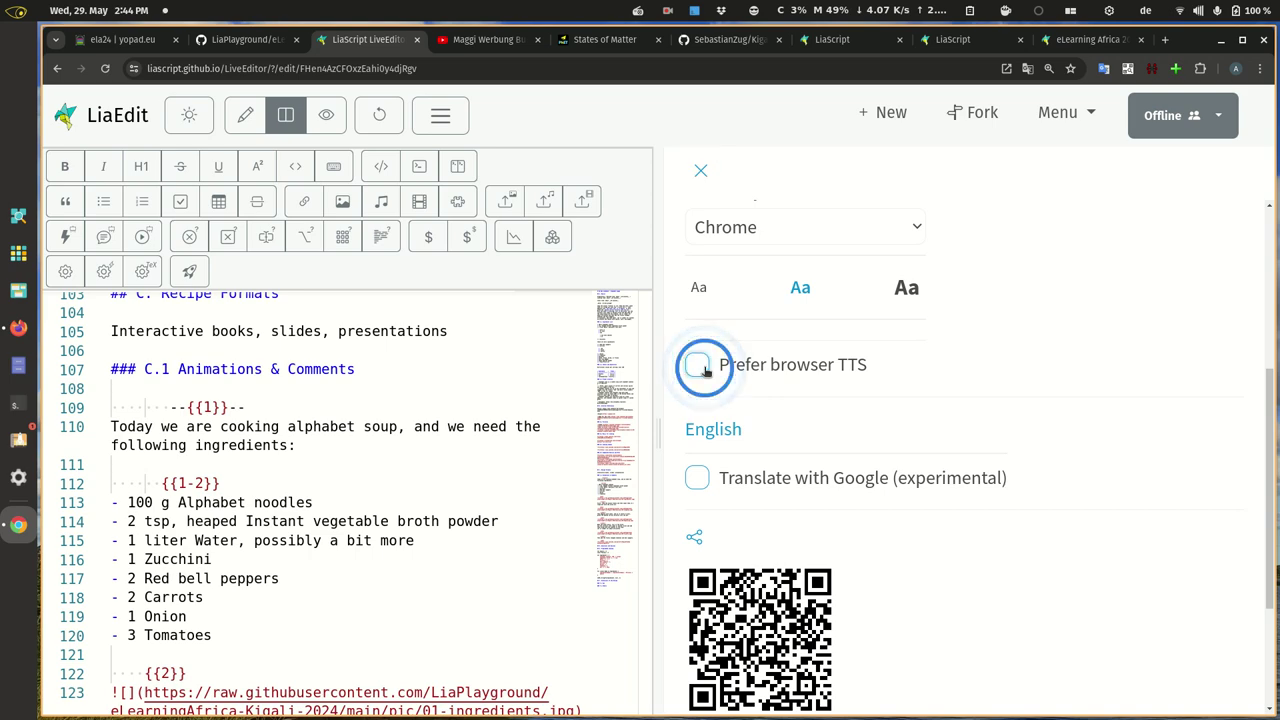
{"action": "left_click", "coordinate": [701, 171]}
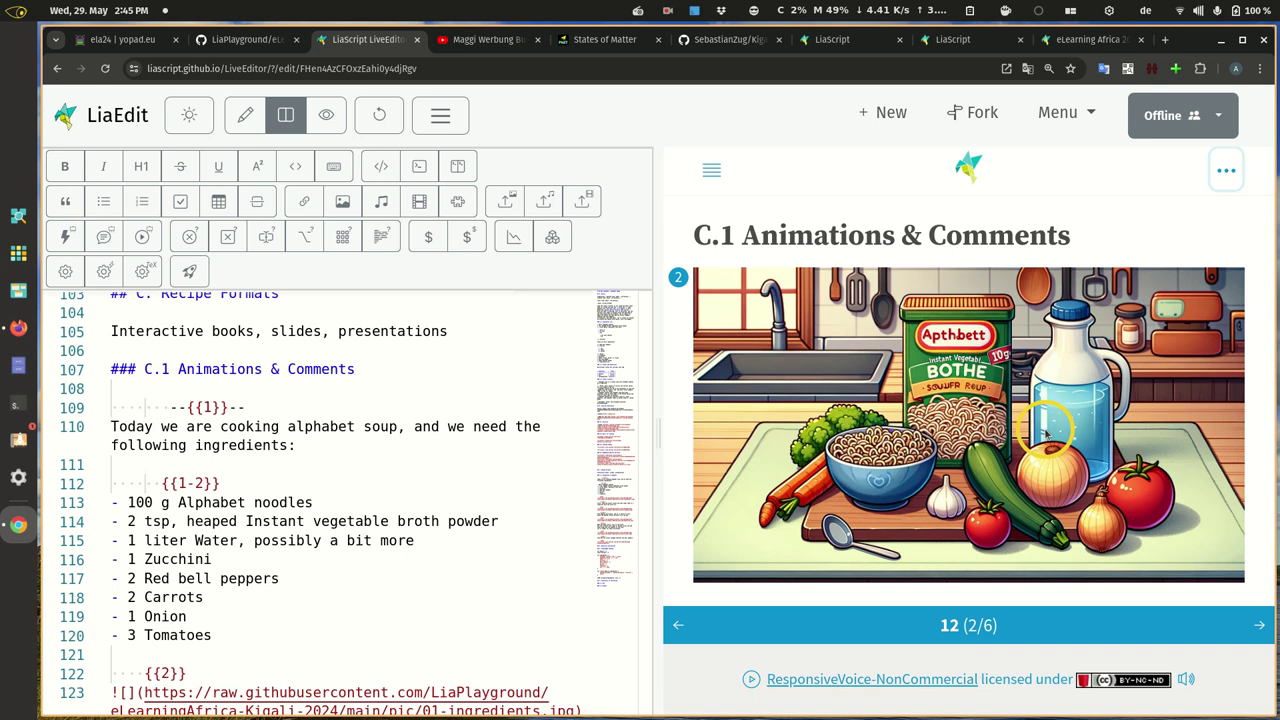
- Reopen the course settings and scroll down to the 'Translate with Google' option
{"action": "left_click", "coordinate": [1226, 178]}
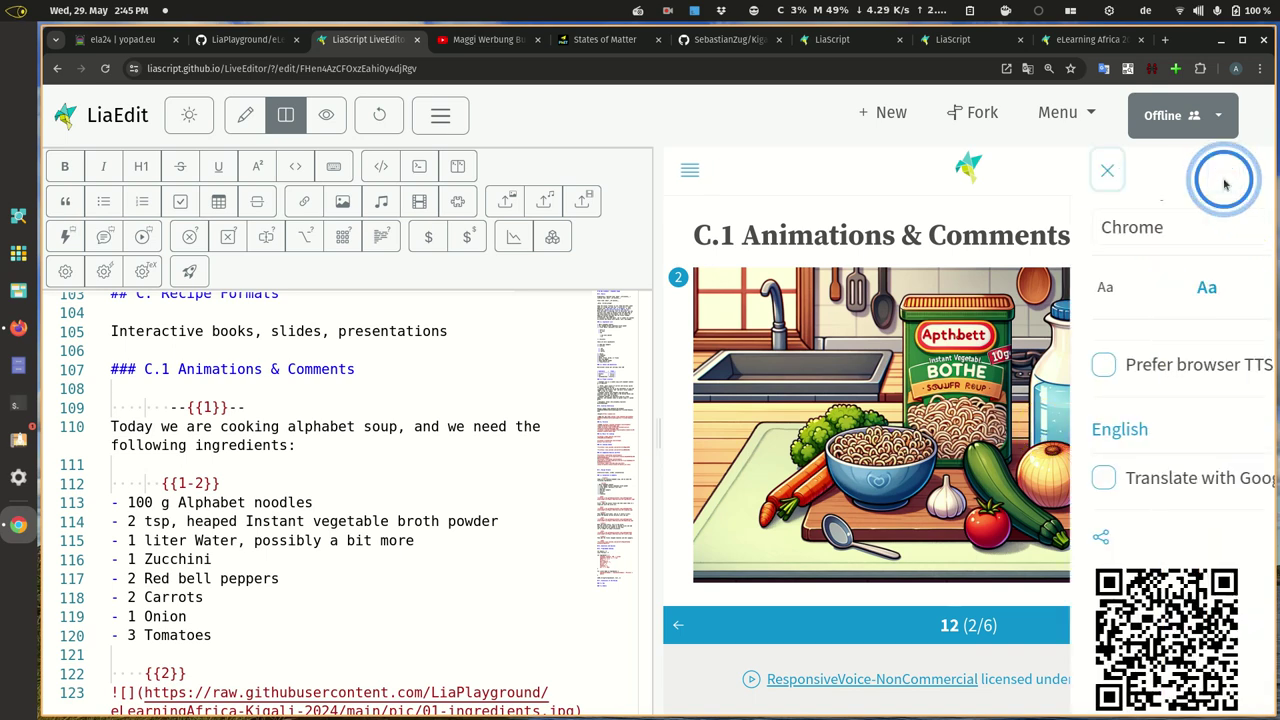
{"action": "scroll", "coordinate": [1072, 311], "scroll_direction": "up", "scroll_amount": 3}
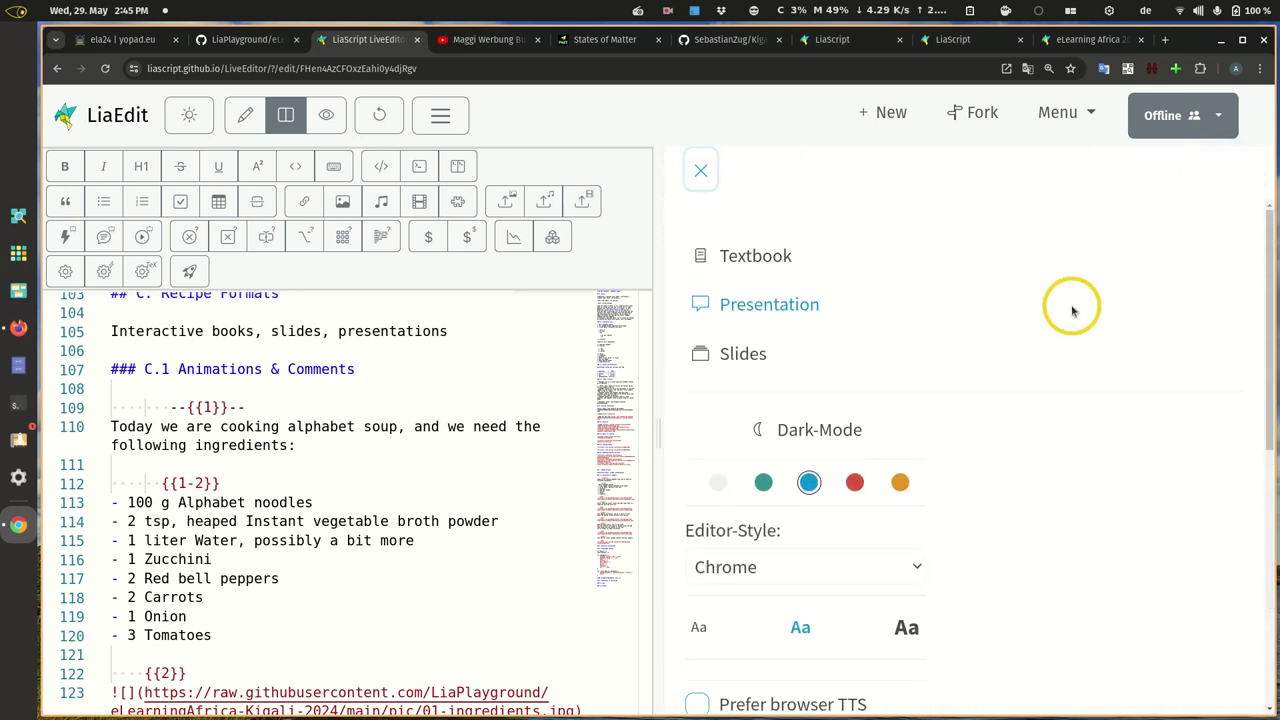
{"action": "scroll", "coordinate": [1068, 308], "scroll_direction": "down", "scroll_amount": 1}
{"action": "scroll", "coordinate": [1071, 306], "scroll_direction": "up", "scroll_amount": 1}
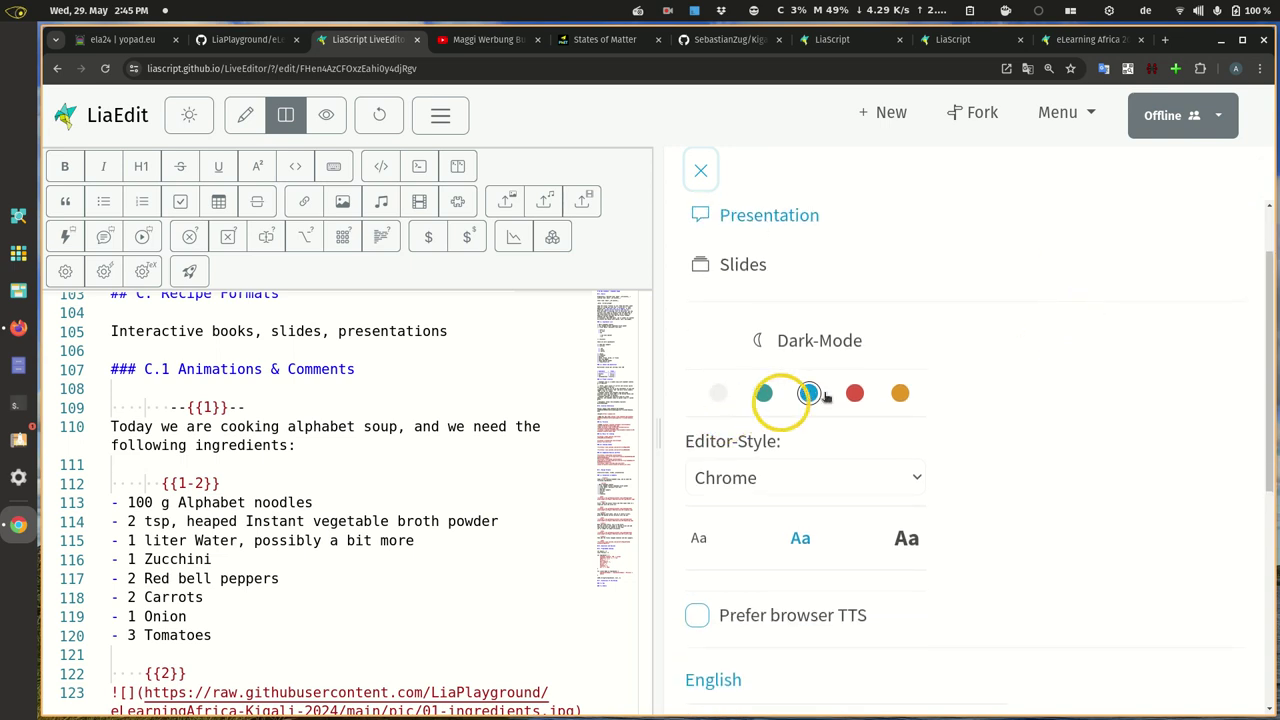
{"action": "scroll", "coordinate": [952, 375], "scroll_direction": "down", "scroll_amount": 2}
{"action": "scroll", "coordinate": [952, 375], "scroll_direction": "down", "scroll_amount": 1}
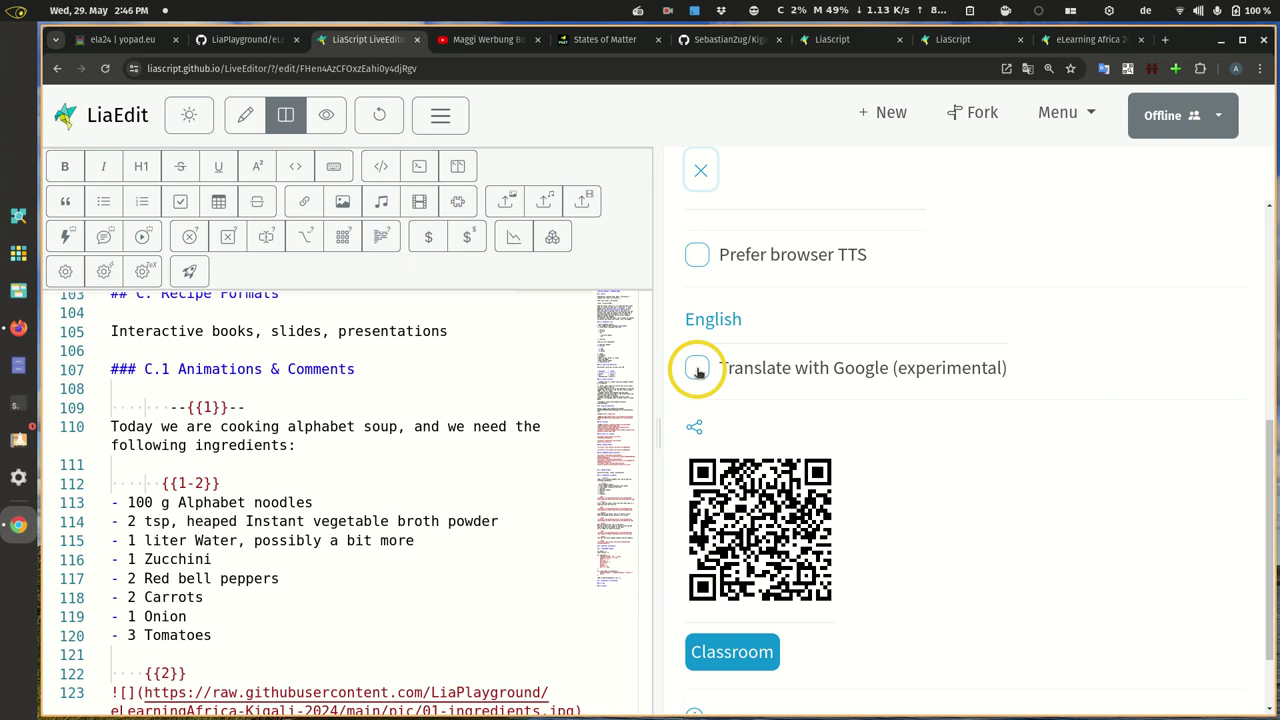
- Enable Google translation into Französisch, close the settings, and widen the preview pane
{"action": "left_click", "coordinate": [698, 370]}
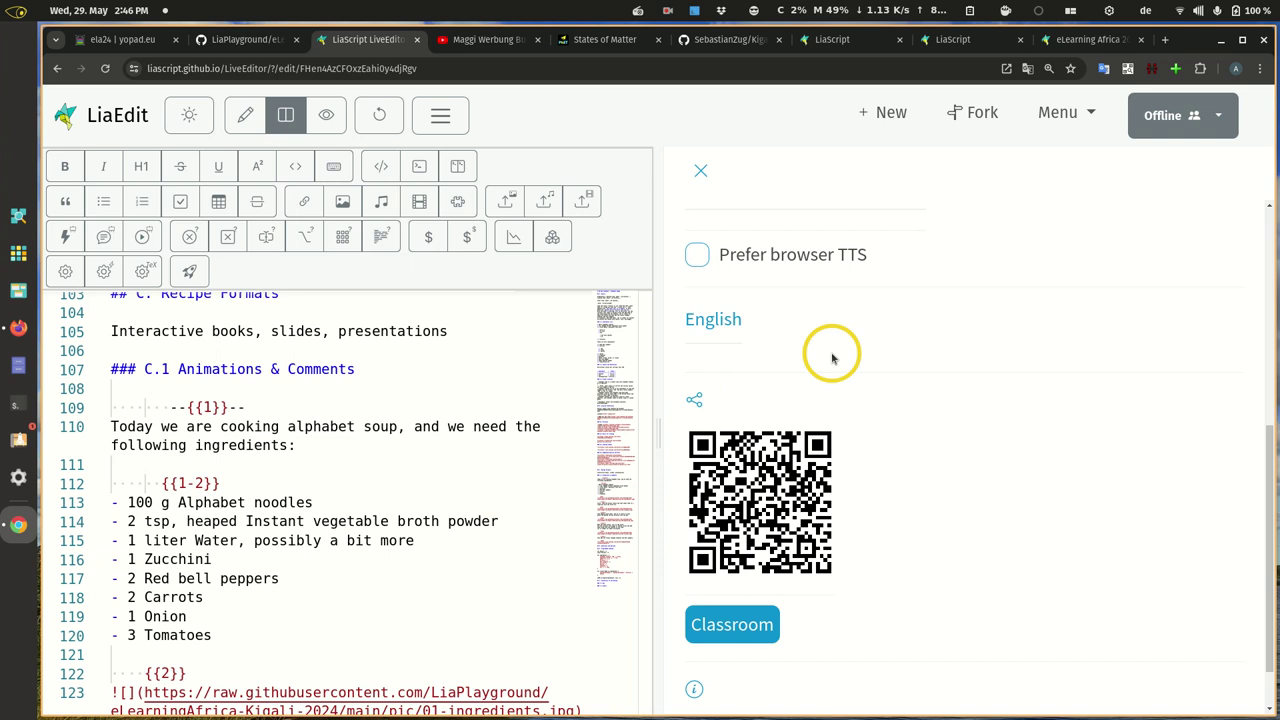
{"action": "left_click", "coordinate": [880, 369]}
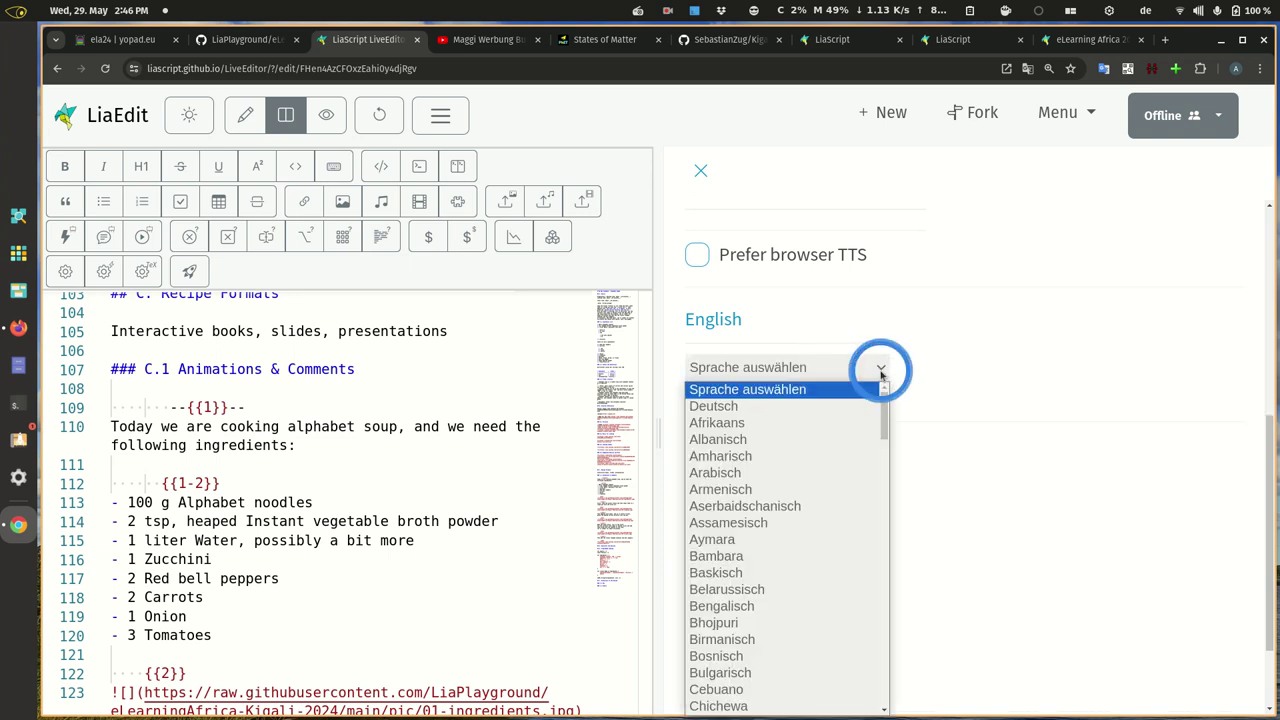
{"action": "scroll", "coordinate": [824, 432], "scroll_direction": "down", "scroll_amount": 2}
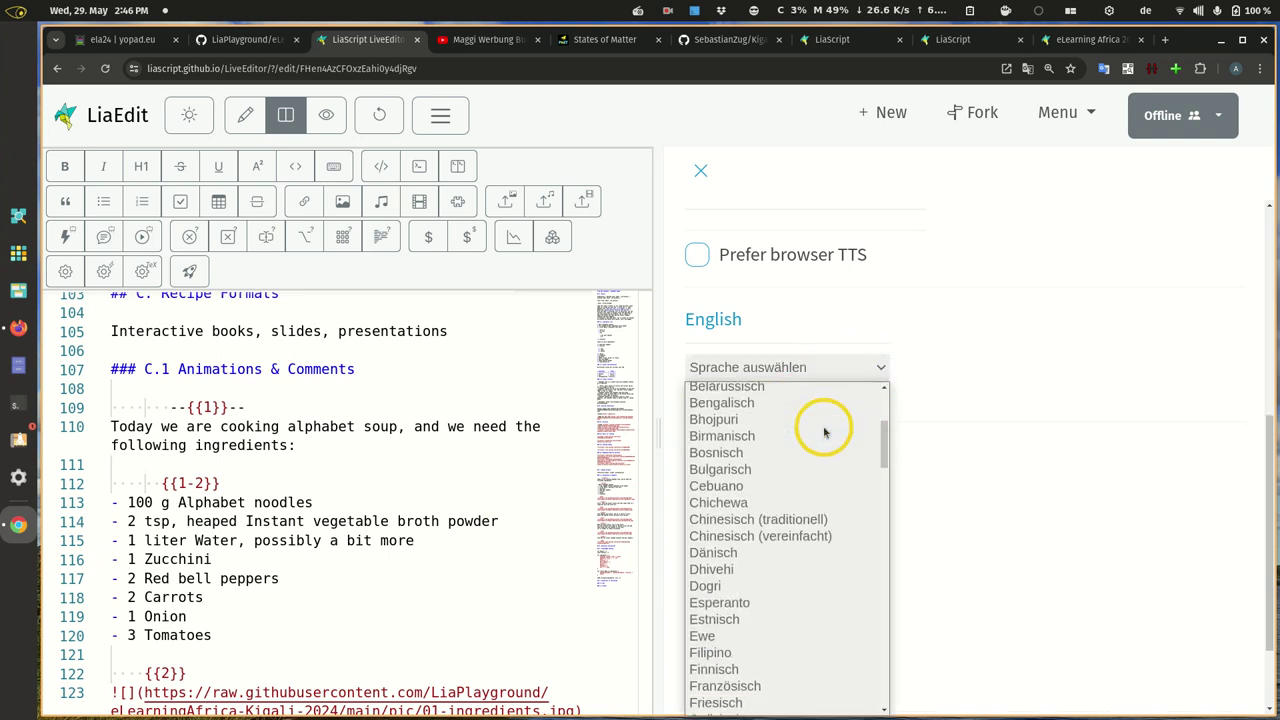
{"action": "scroll", "coordinate": [824, 432], "scroll_direction": "down", "scroll_amount": 3}
{"action": "scroll", "coordinate": [824, 432], "scroll_direction": "up", "scroll_amount": 2}
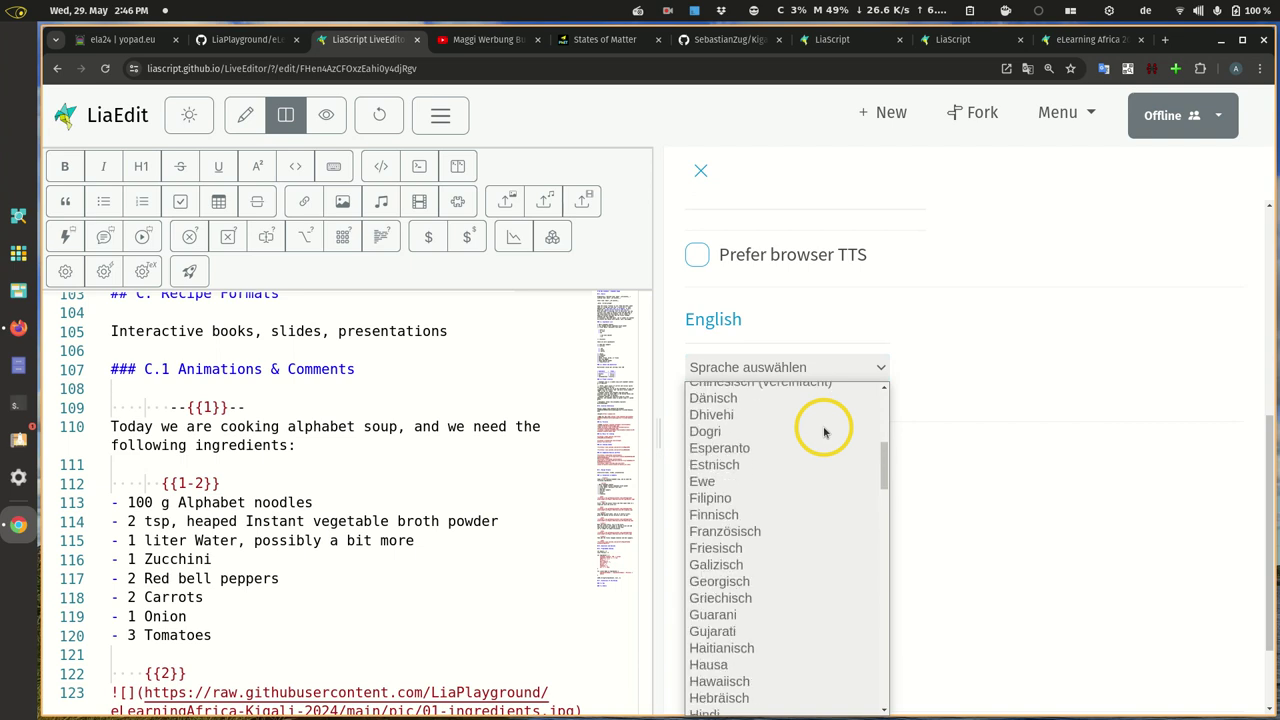
{"action": "scroll", "coordinate": [824, 432], "scroll_direction": "down", "scroll_amount": 5}
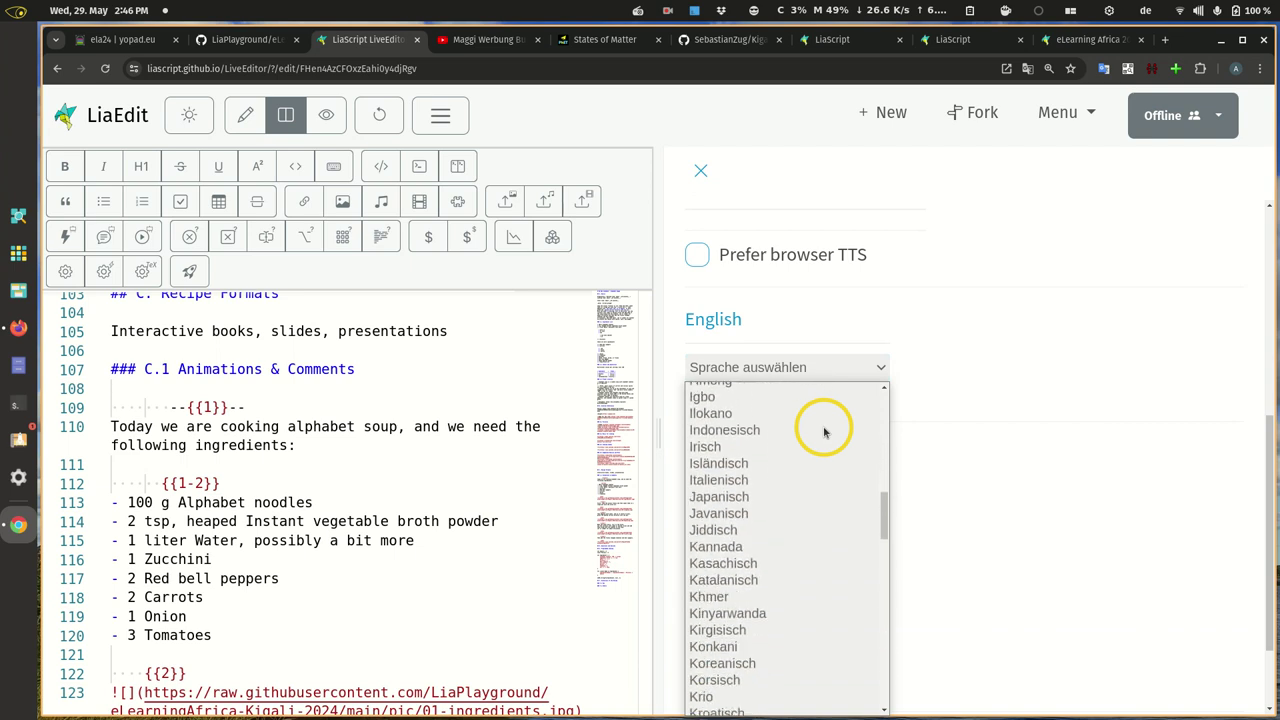
{"action": "scroll", "coordinate": [824, 432], "scroll_direction": "down", "scroll_amount": 2}
{"action": "scroll", "coordinate": [824, 432], "scroll_direction": "up", "scroll_amount": 7}
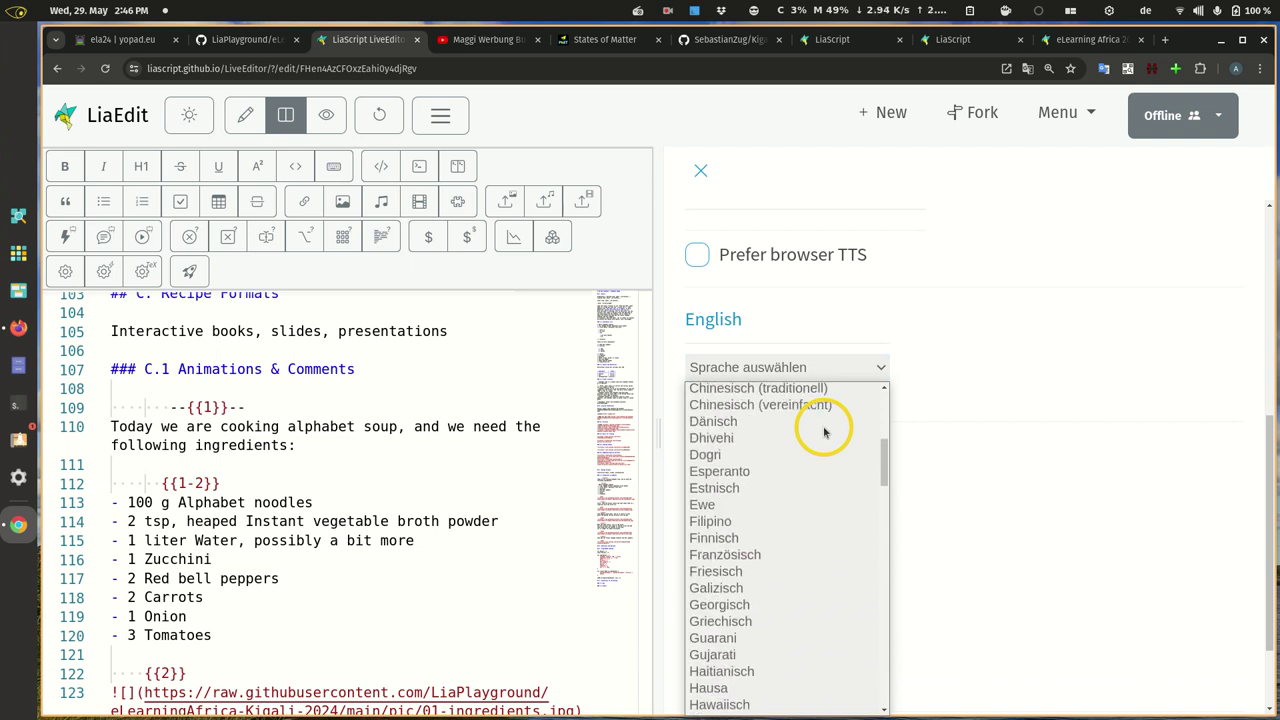
{"action": "left_click", "coordinate": [753, 558]}
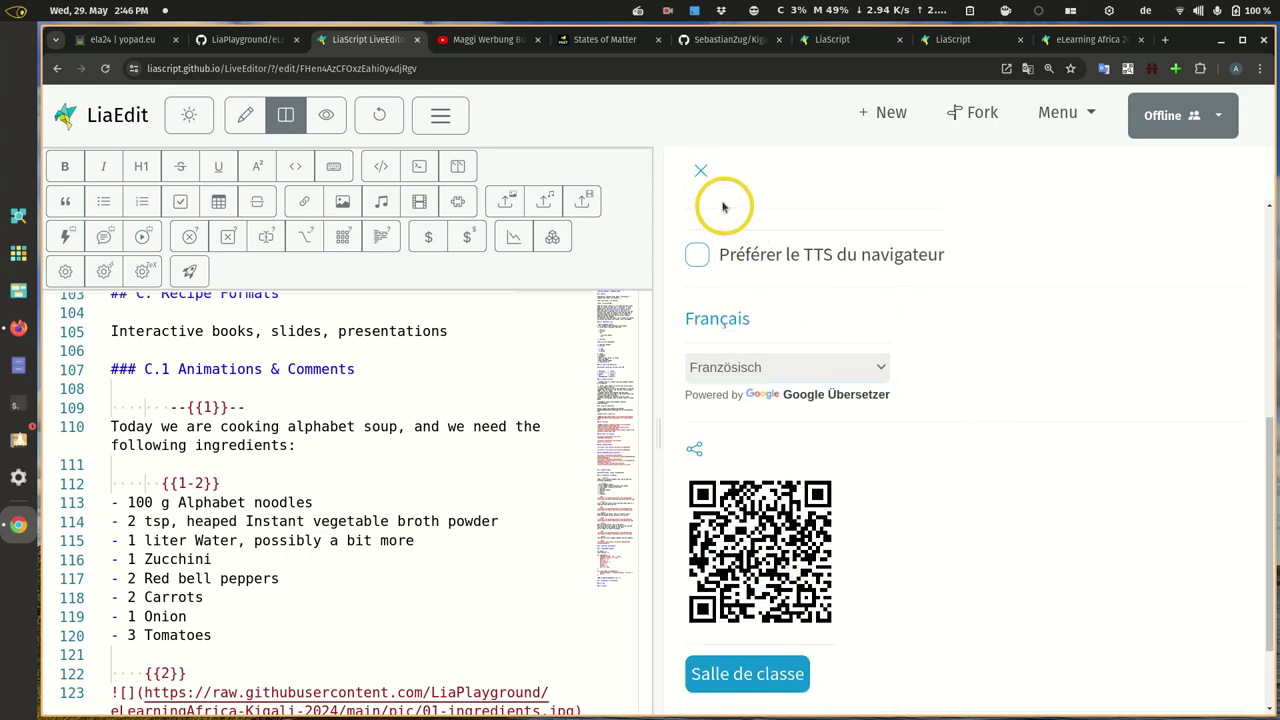
{"action": "left_click", "coordinate": [700, 171]}
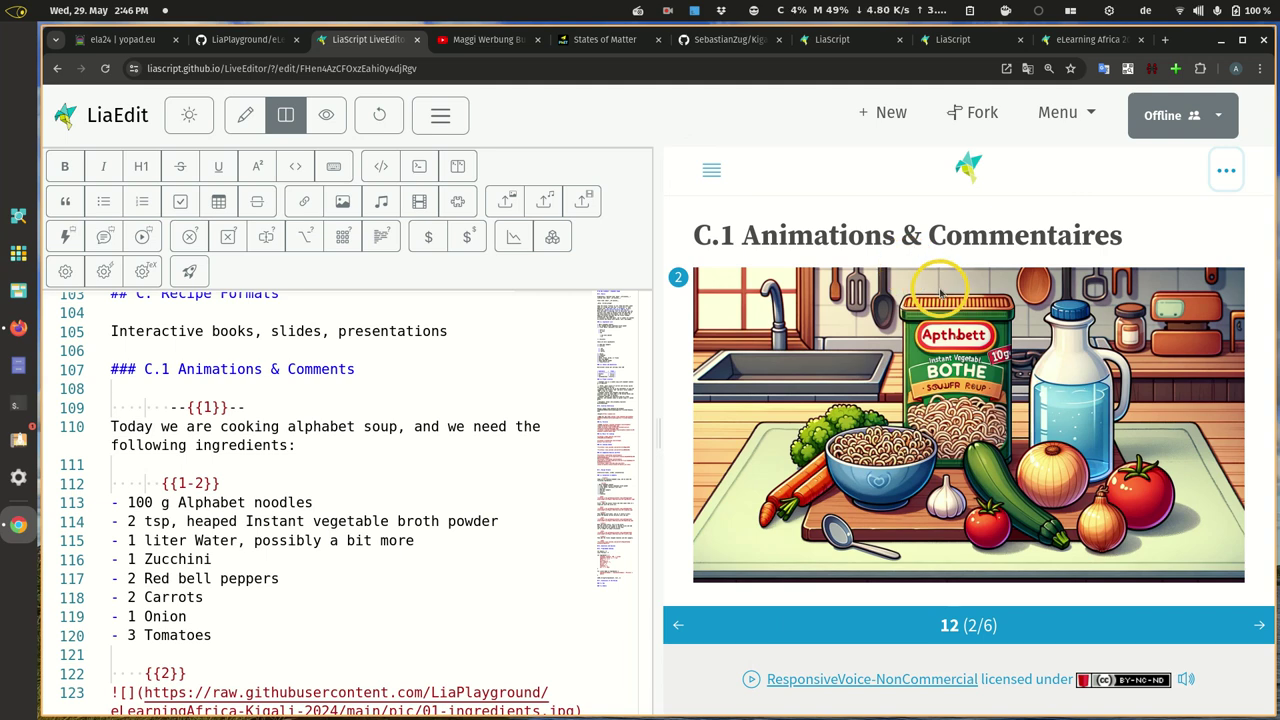
{"action": "left_click_drag", "start_coordinate": [654, 385], "coordinate": [563, 380]}
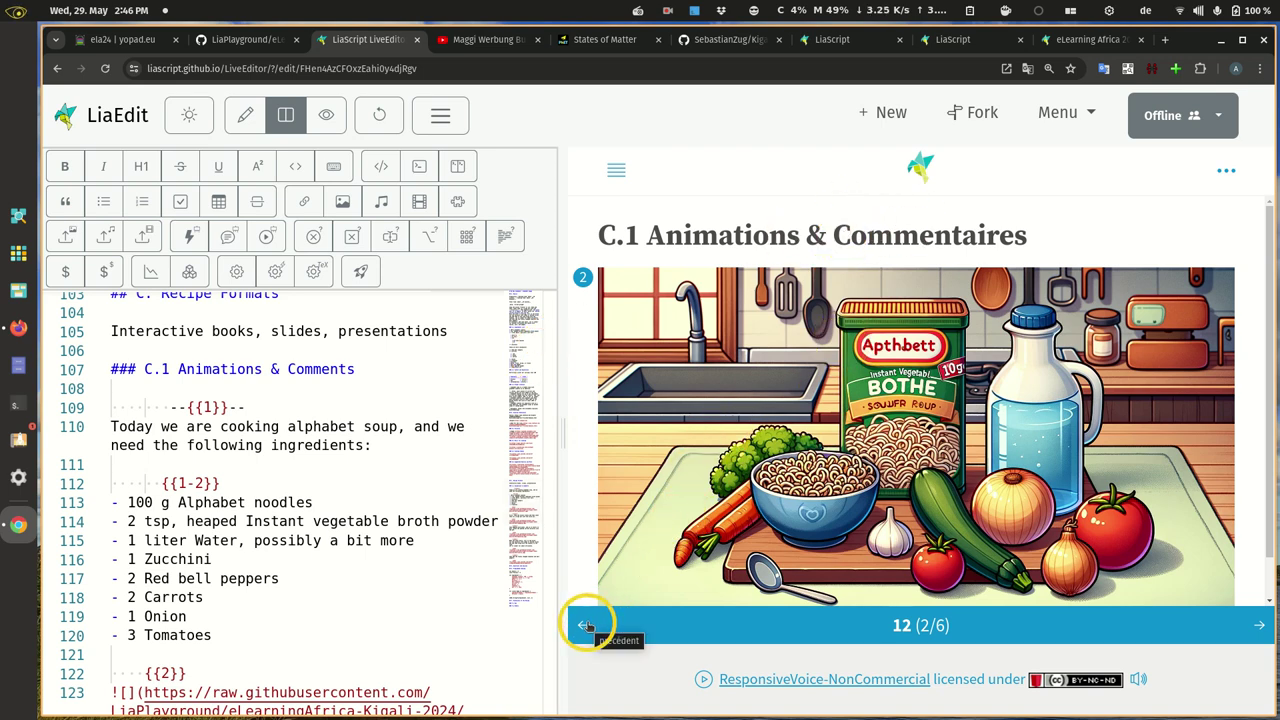
{"action": "left_click", "coordinate": [1226, 170]}
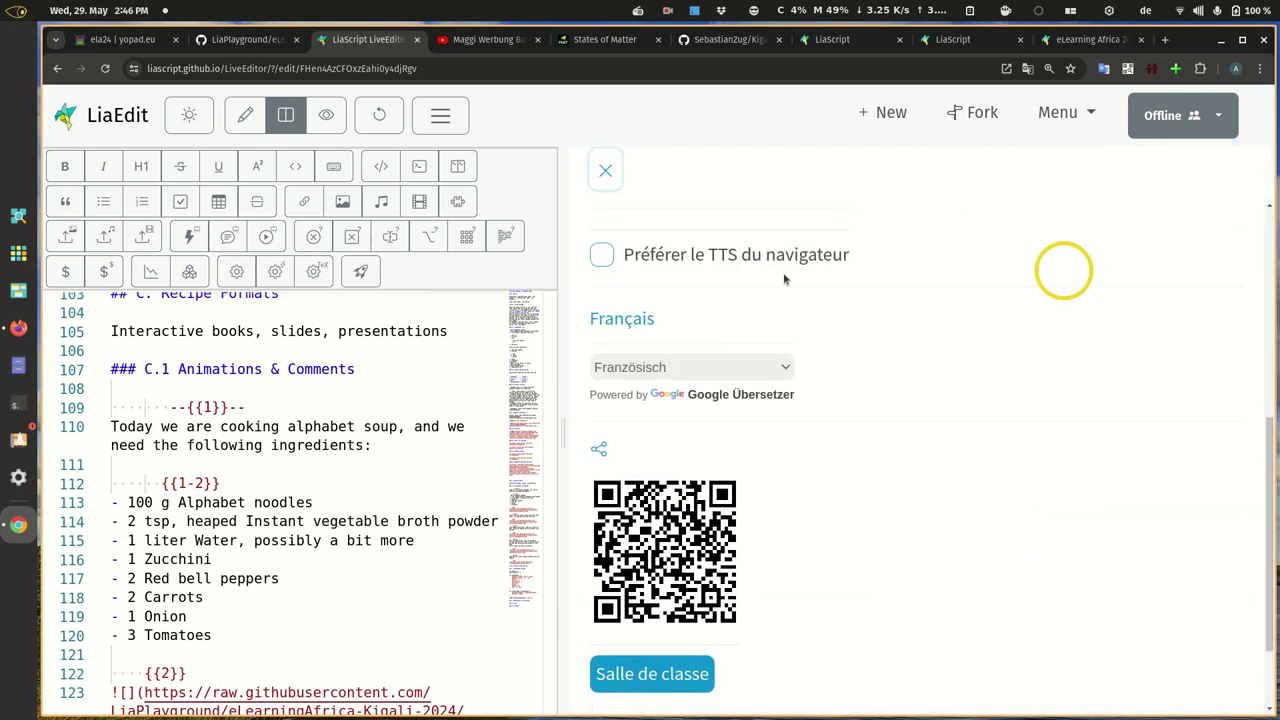
{"action": "scroll", "coordinate": [780, 274], "scroll_direction": "up", "scroll_amount": 5}
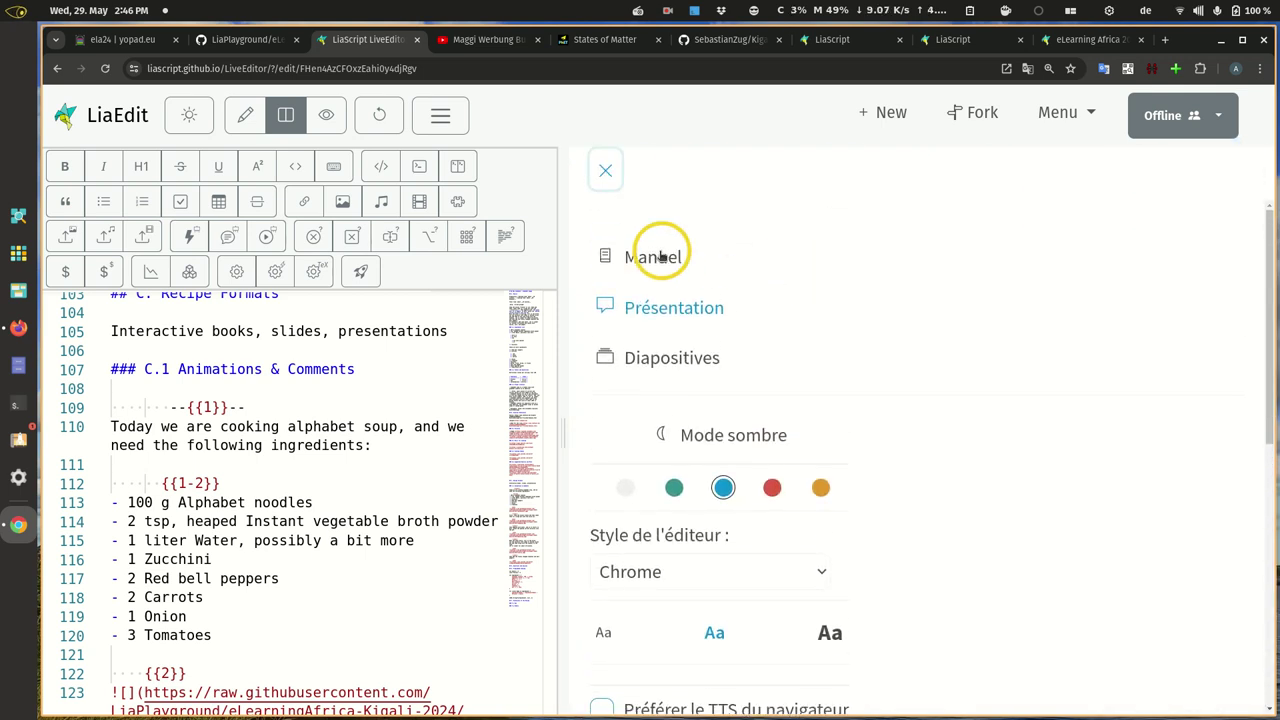
{"action": "left_click", "coordinate": [660, 257]}
{"action": "left_click", "coordinate": [605, 170]}
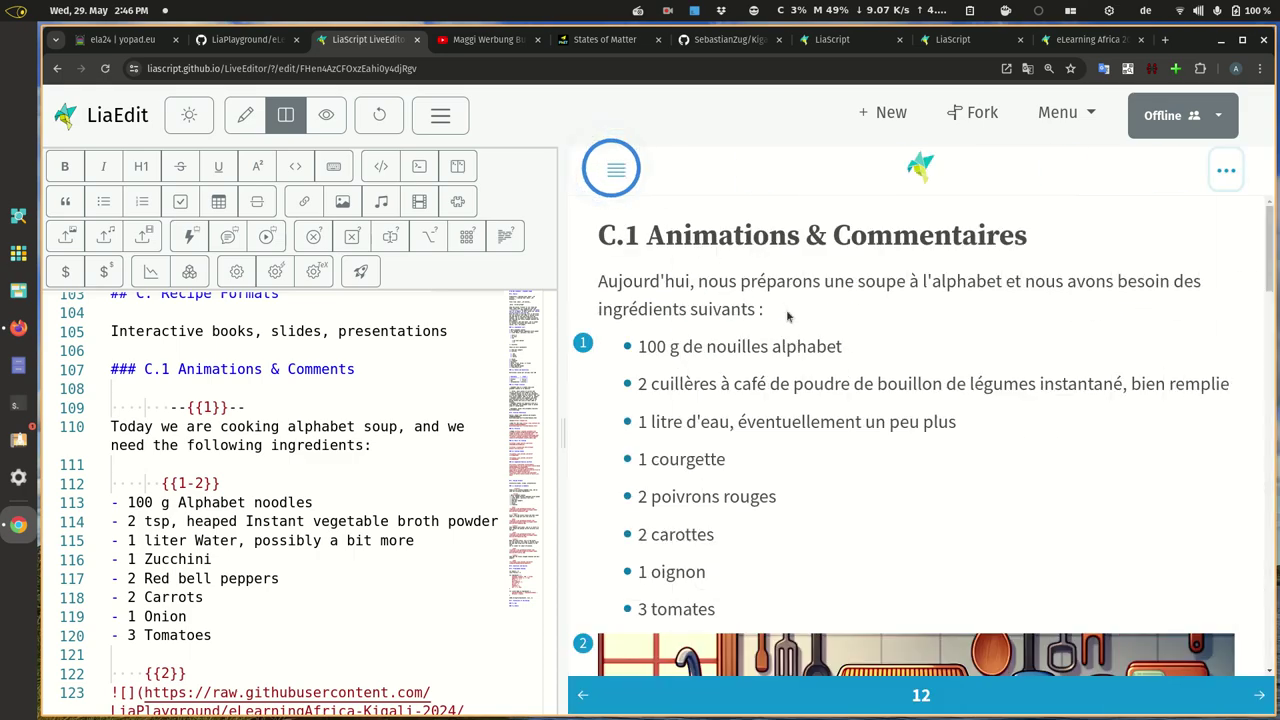
{"action": "scroll", "coordinate": [787, 316], "scroll_direction": "down", "scroll_amount": 5}
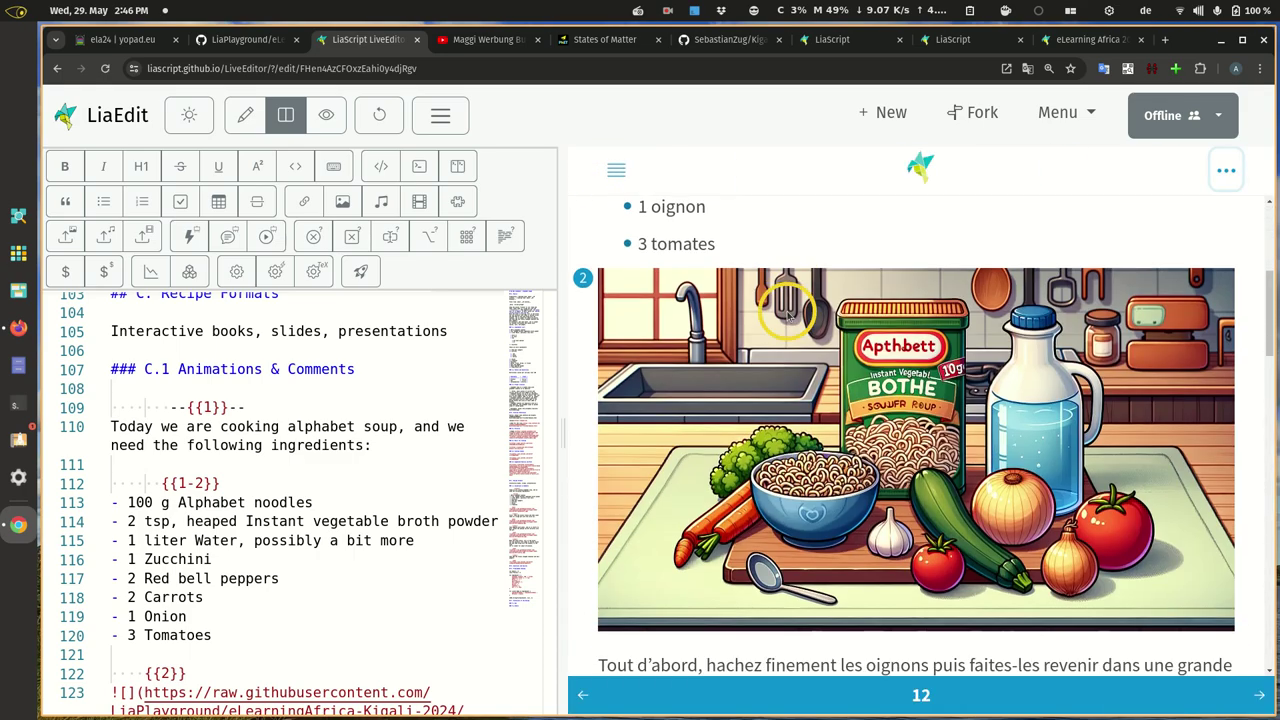
{"action": "scroll", "coordinate": [787, 314], "scroll_direction": "down", "scroll_amount": 5}
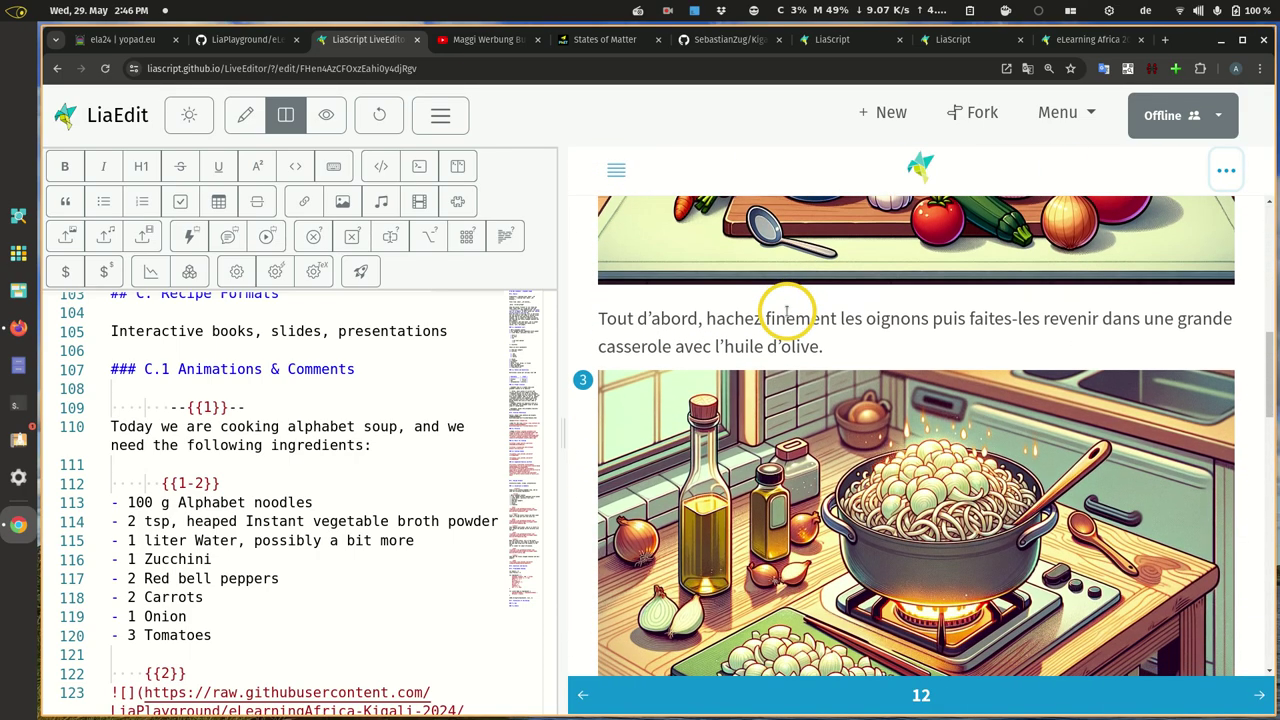
{"action": "scroll", "coordinate": [787, 313], "scroll_direction": "down", "scroll_amount": 5}
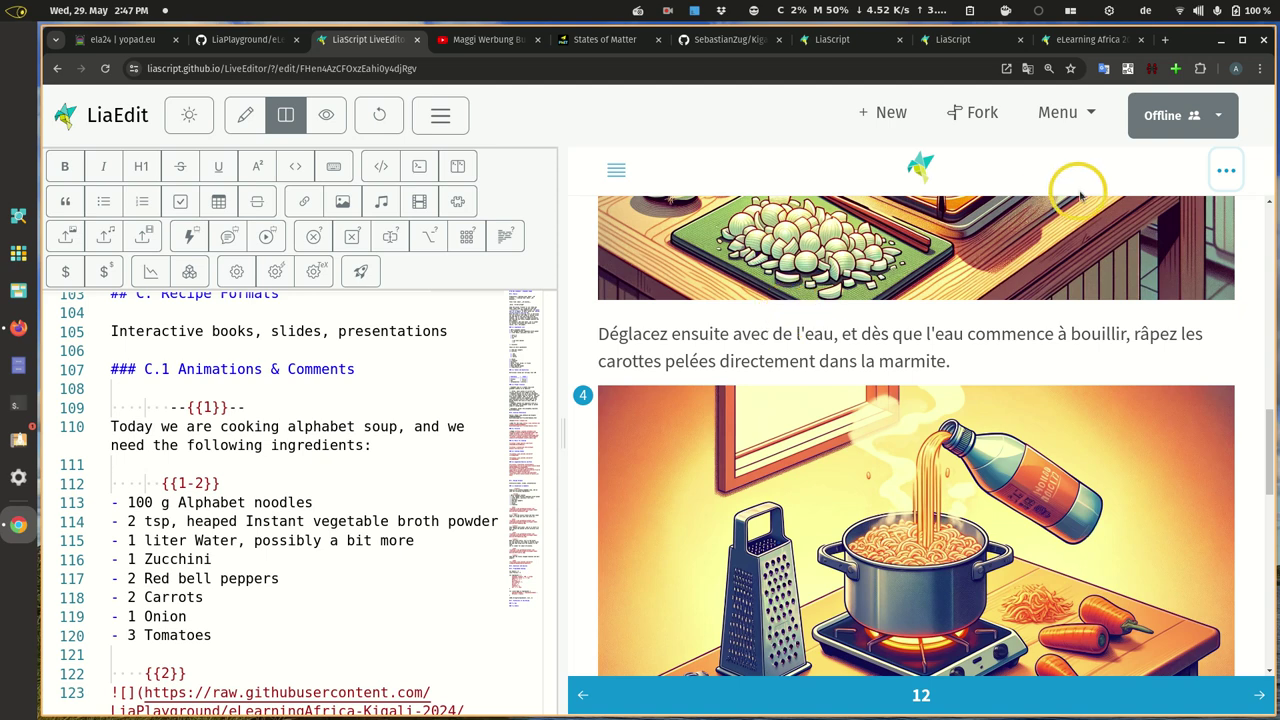
- Switch the preview to Présentation > Diapositives mode, widen it, and zoom the page out
{"action": "left_click", "coordinate": [1225, 172]}
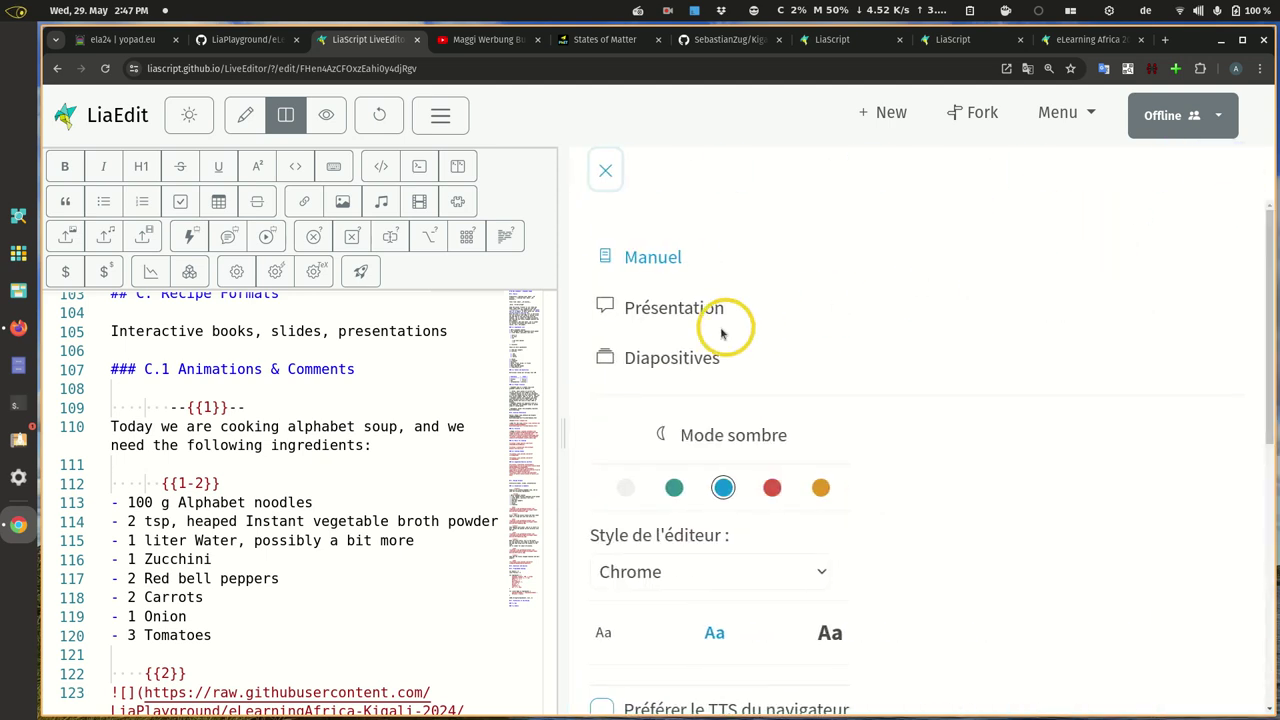
{"action": "left_click", "coordinate": [608, 307]}
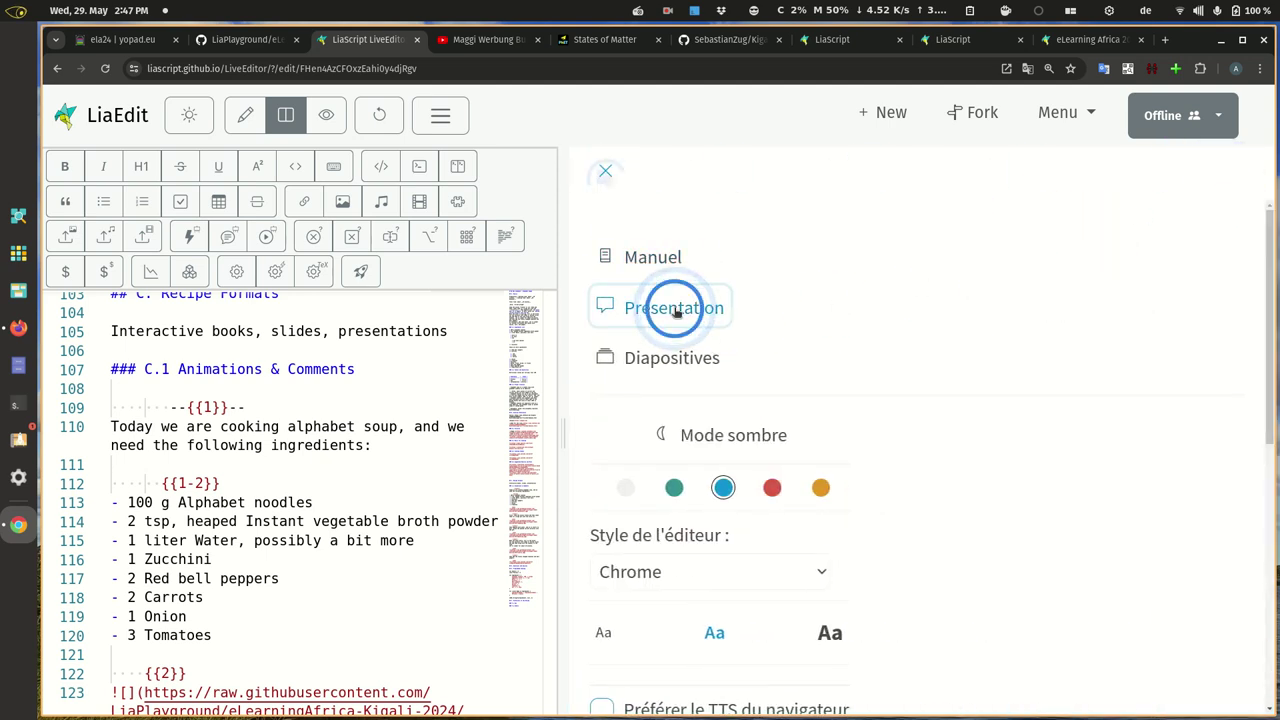
{"action": "double_click", "coordinate": [656, 357]}
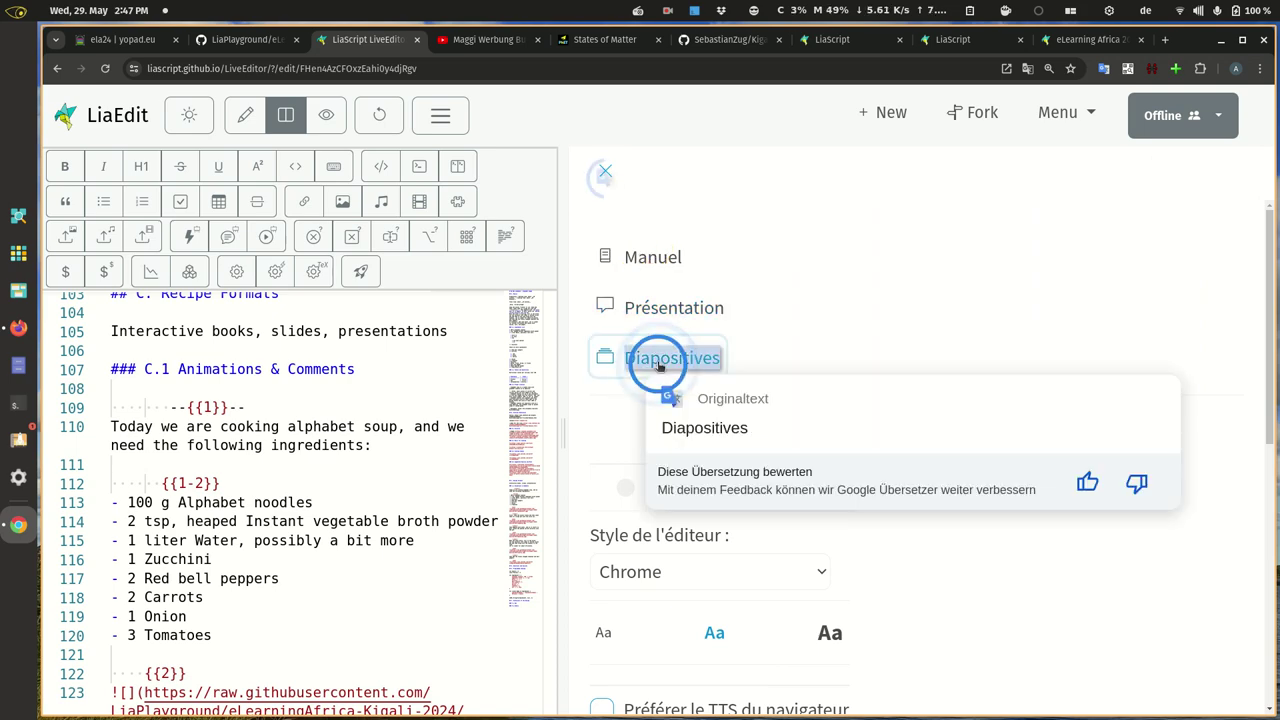
{"action": "left_click", "coordinate": [605, 170]}
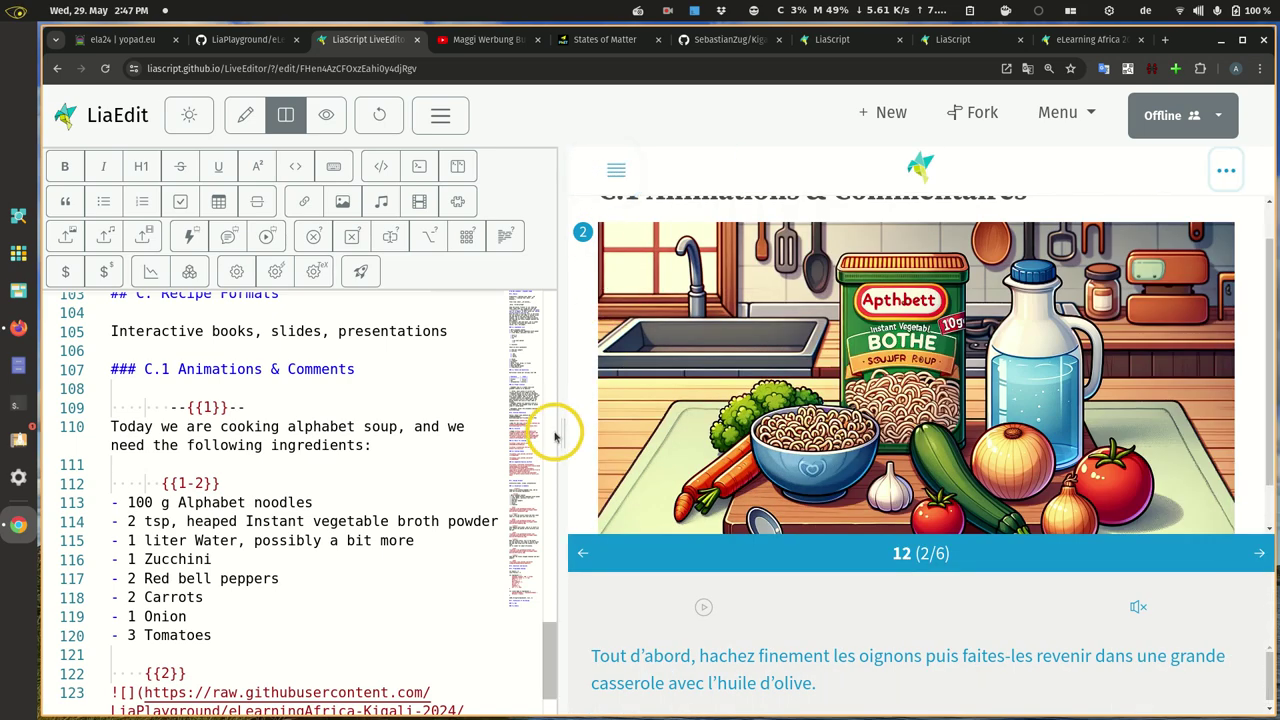
{"action": "left_click_drag", "start_coordinate": [562, 432], "coordinate": [260, 391]}
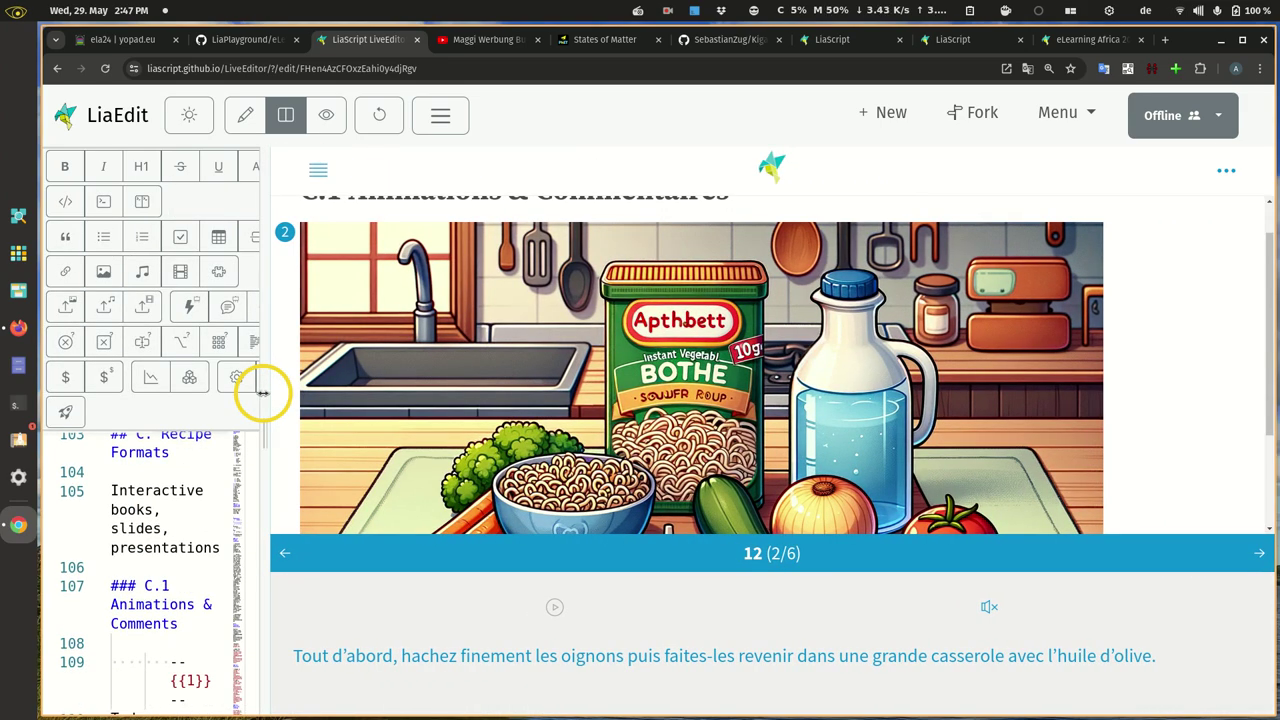
{"action": "key", "text": "ctrl+minus"}
{"action": "key", "text": "ctrl+minus"}
{"action": "key", "text": "ctrl+minus"}
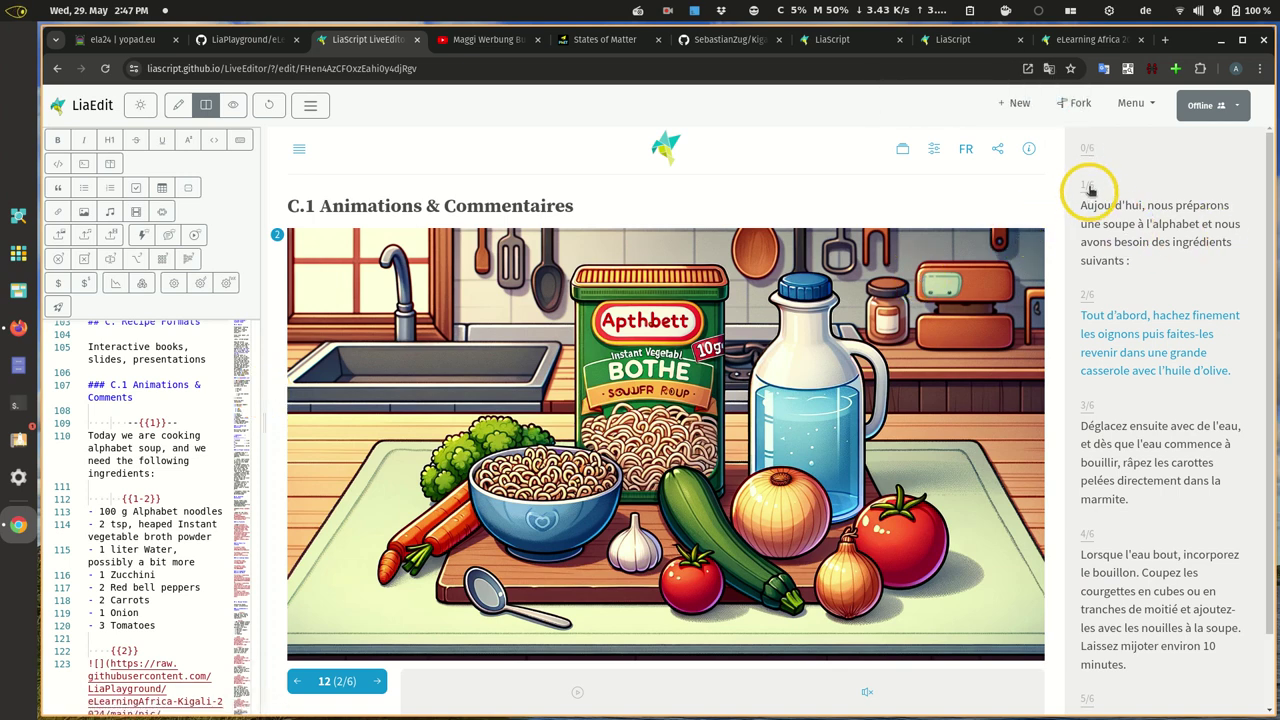
- Return to narration step 1/6, enable read-aloud, advance to 2/6, then widen the editor
{"action": "left_click", "coordinate": [1087, 183]}
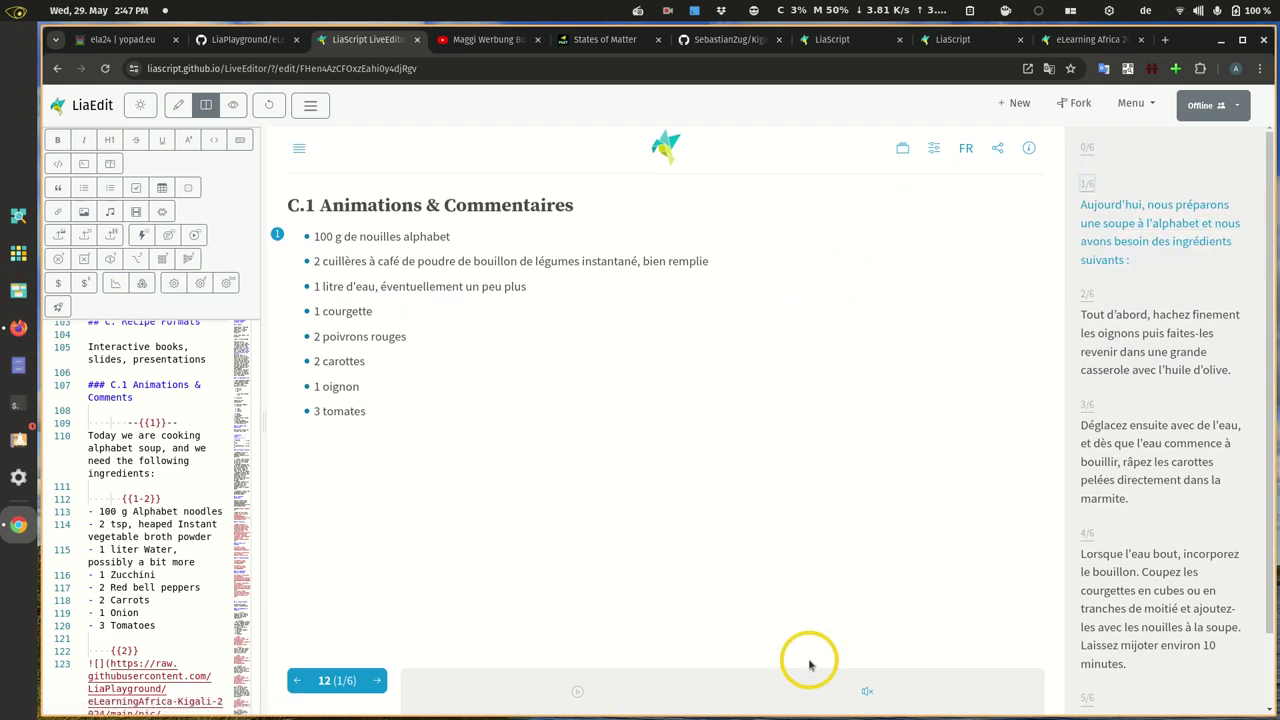
{"action": "left_click", "coordinate": [867, 691]}
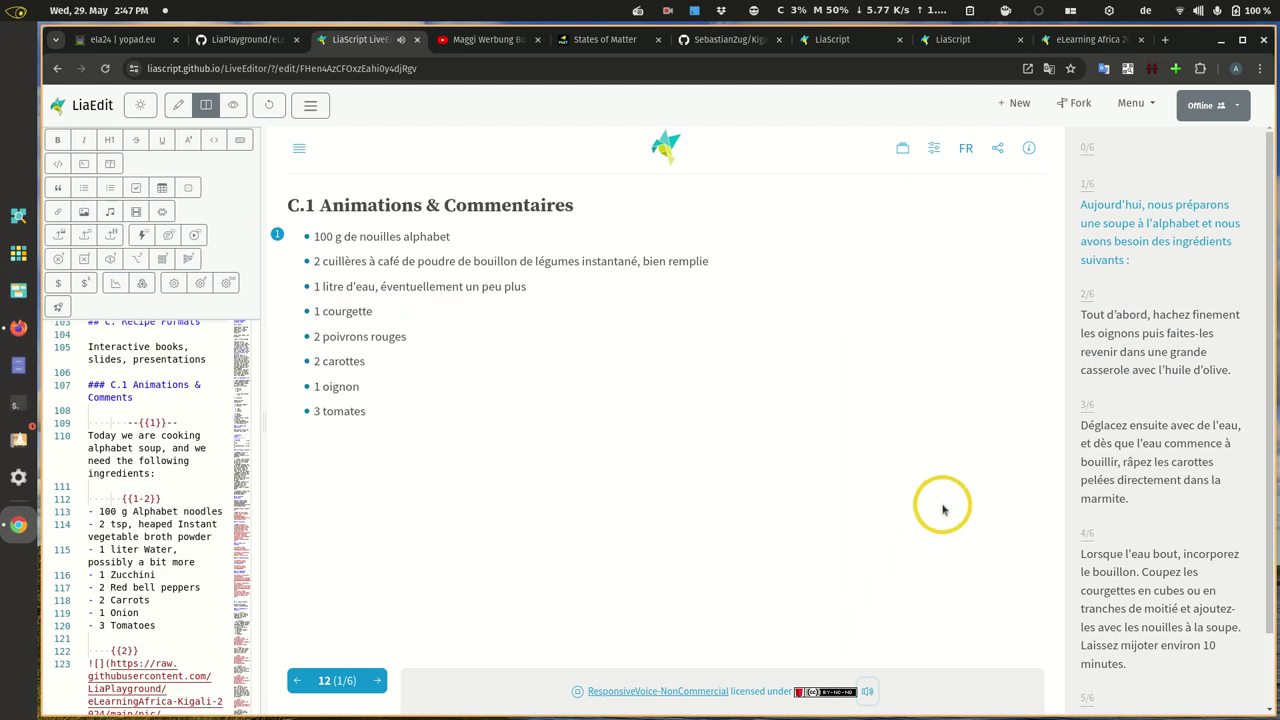
{"action": "double_click", "coordinate": [1087, 299]}
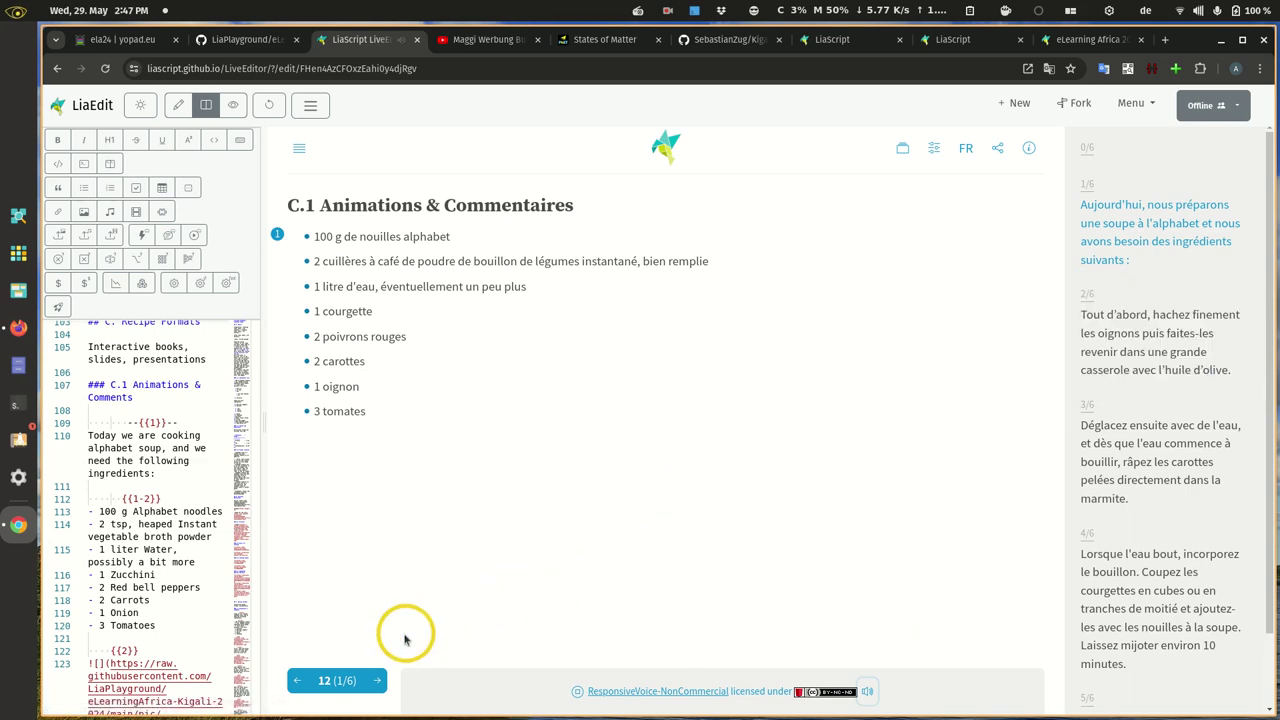
{"action": "left_click", "coordinate": [378, 682]}
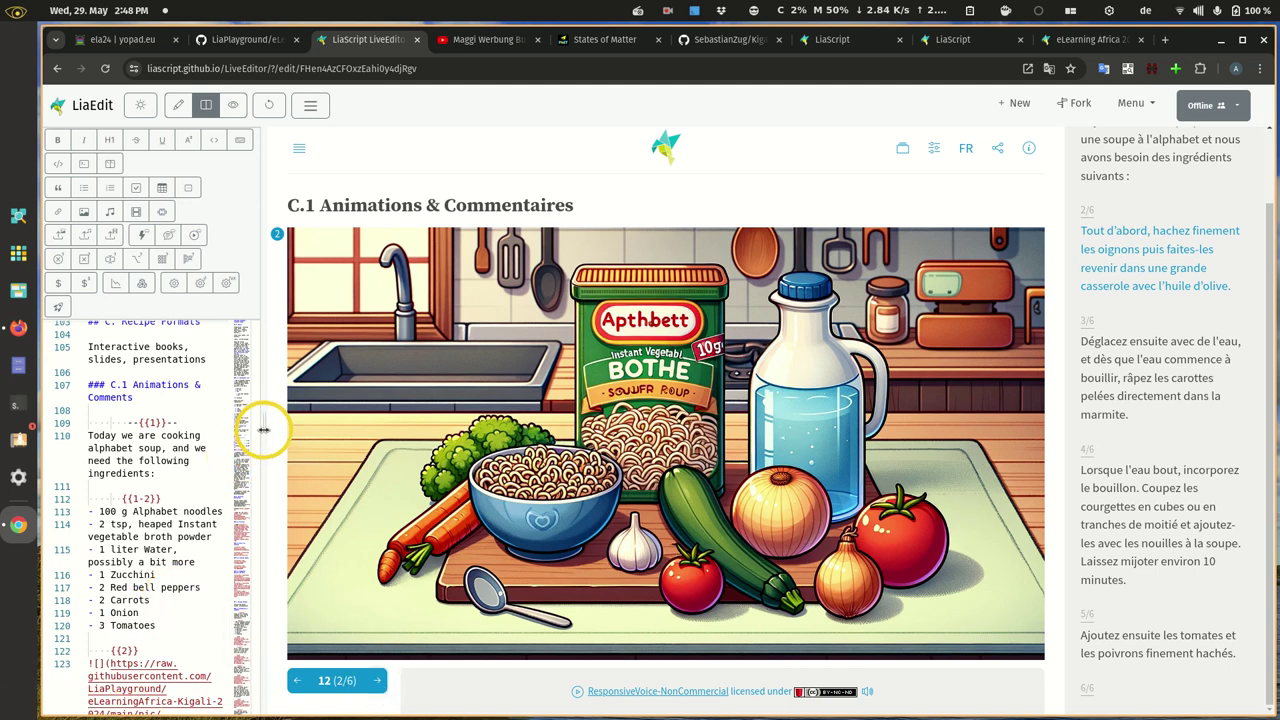
{"action": "left_click_drag", "start_coordinate": [263, 423], "coordinate": [639, 400]}
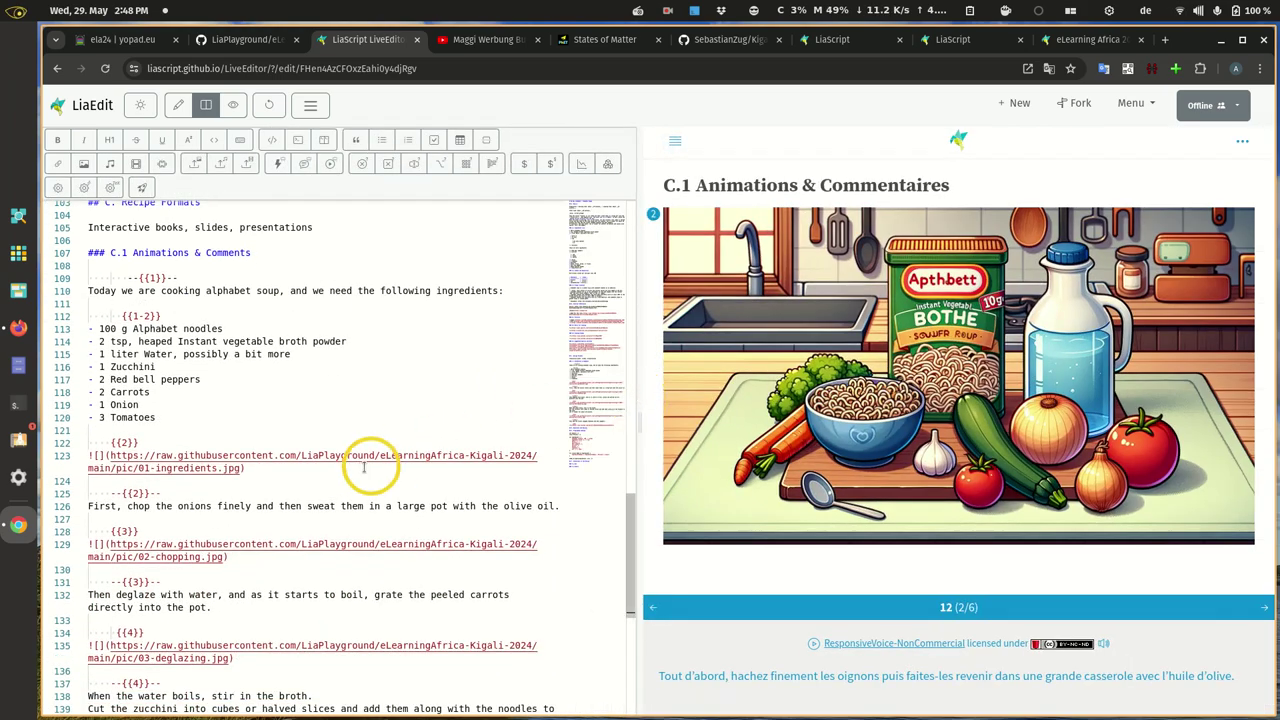
{"action": "scroll", "coordinate": [352, 462], "scroll_direction": "down", "scroll_amount": 5}
- Insert several empty lines below '## D. Questions and Quizzes' in the Markdown source
{"action": "scroll", "coordinate": [360, 467], "scroll_direction": "down", "scroll_amount": 1}
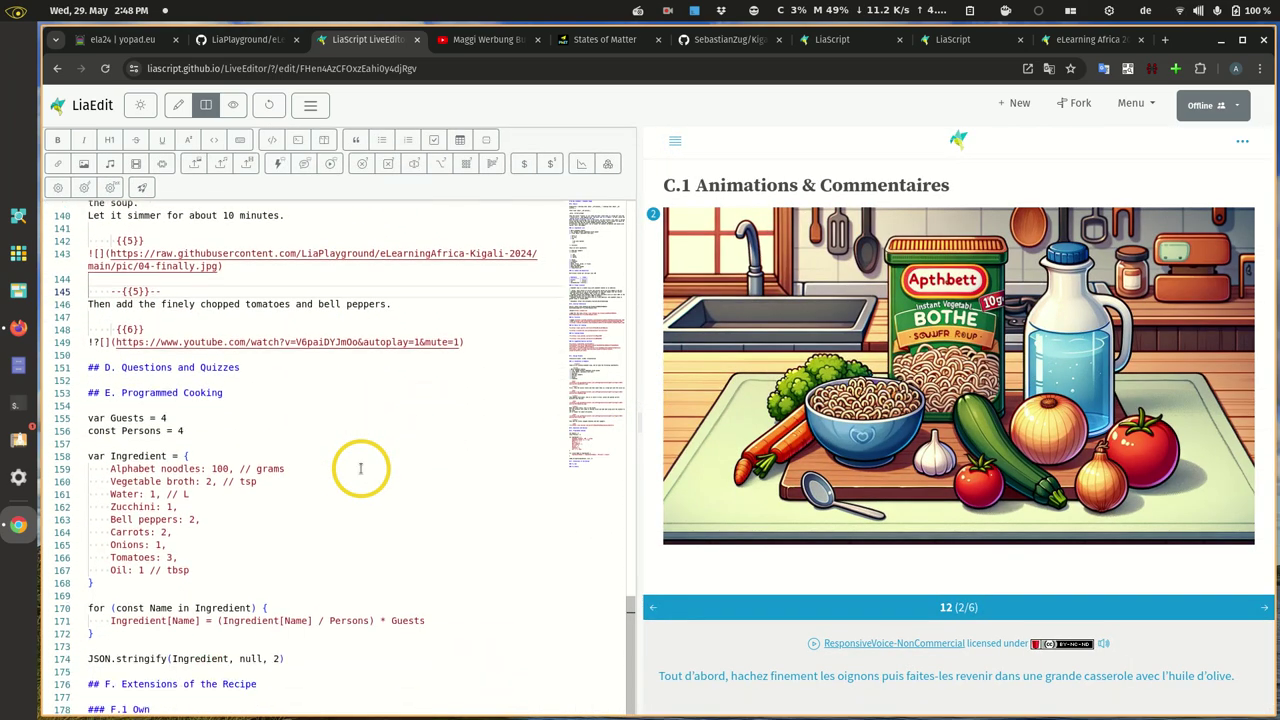
{"action": "left_click", "coordinate": [268, 384]}
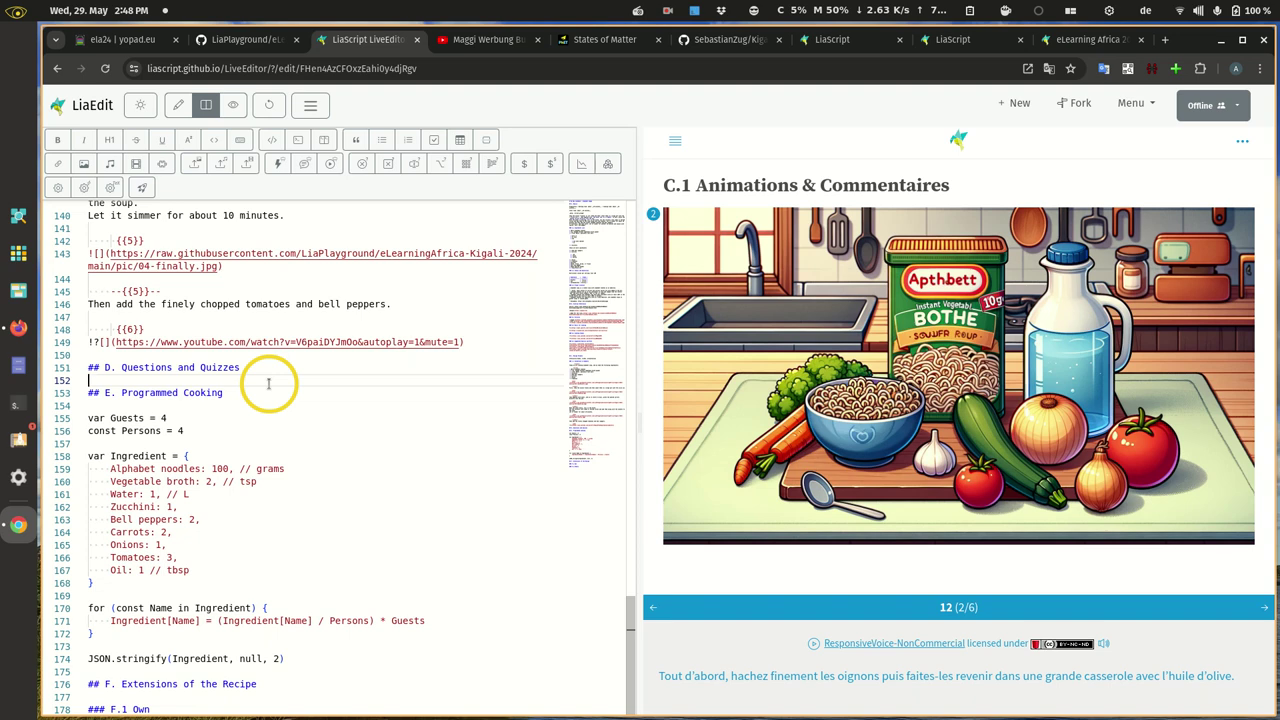
{"action": "scroll", "coordinate": [268, 384], "scroll_direction": "down", "scroll_amount": 2}
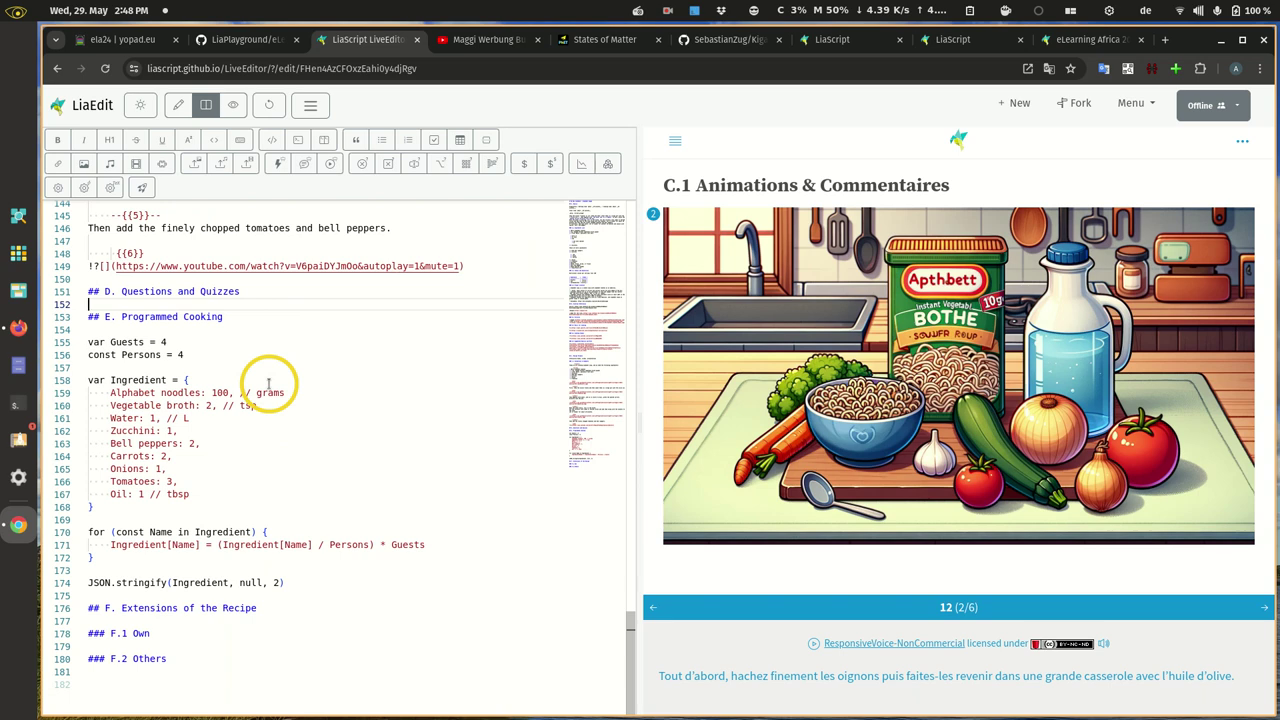
{"action": "key", "text": "Return"}
{"action": "key", "text": "Return"}
{"action": "key", "text": "Return"}
{"action": "key", "text": "Up"}
{"action": "key", "text": "Up"}
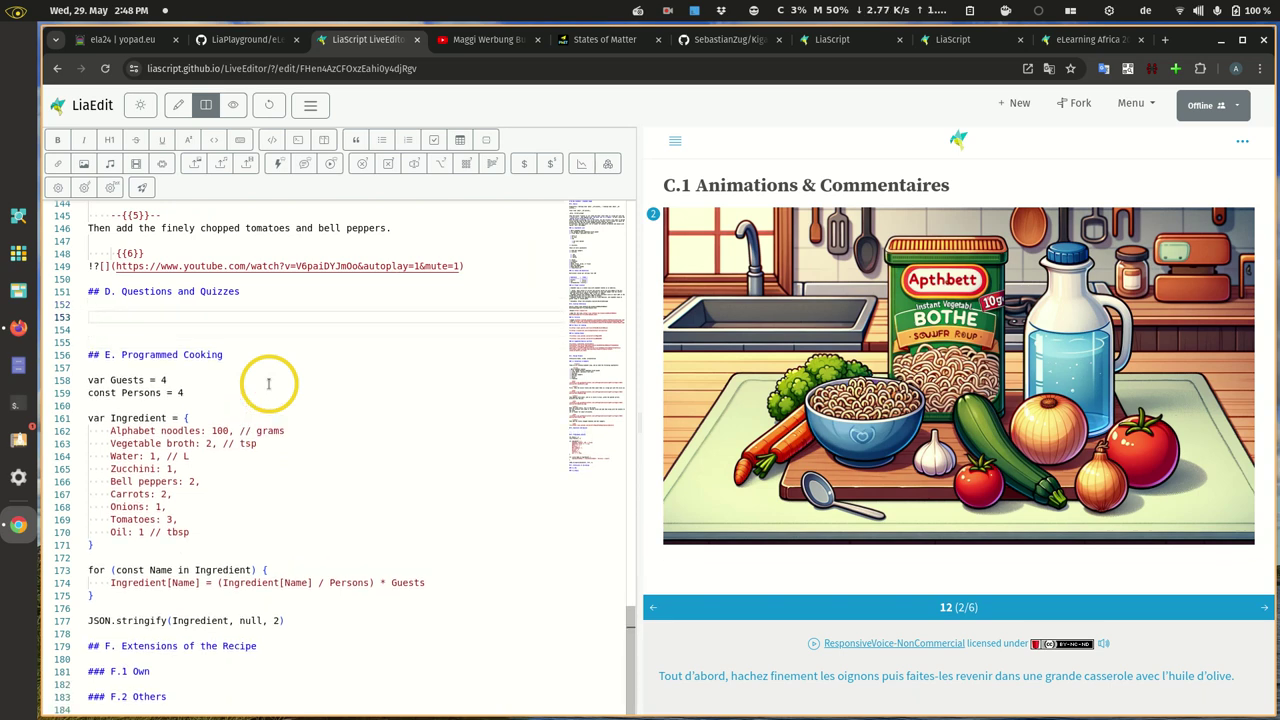
{"action": "key", "text": "Return"}
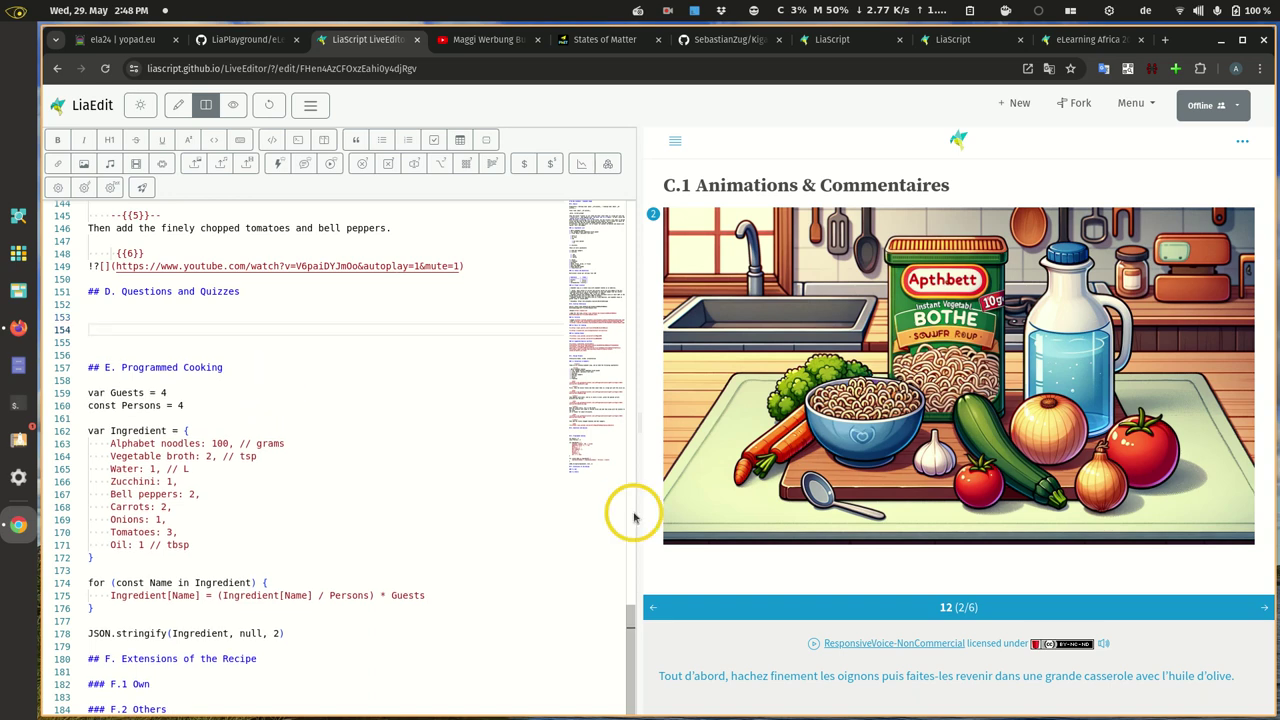
{"action": "left_click", "coordinate": [677, 146]}
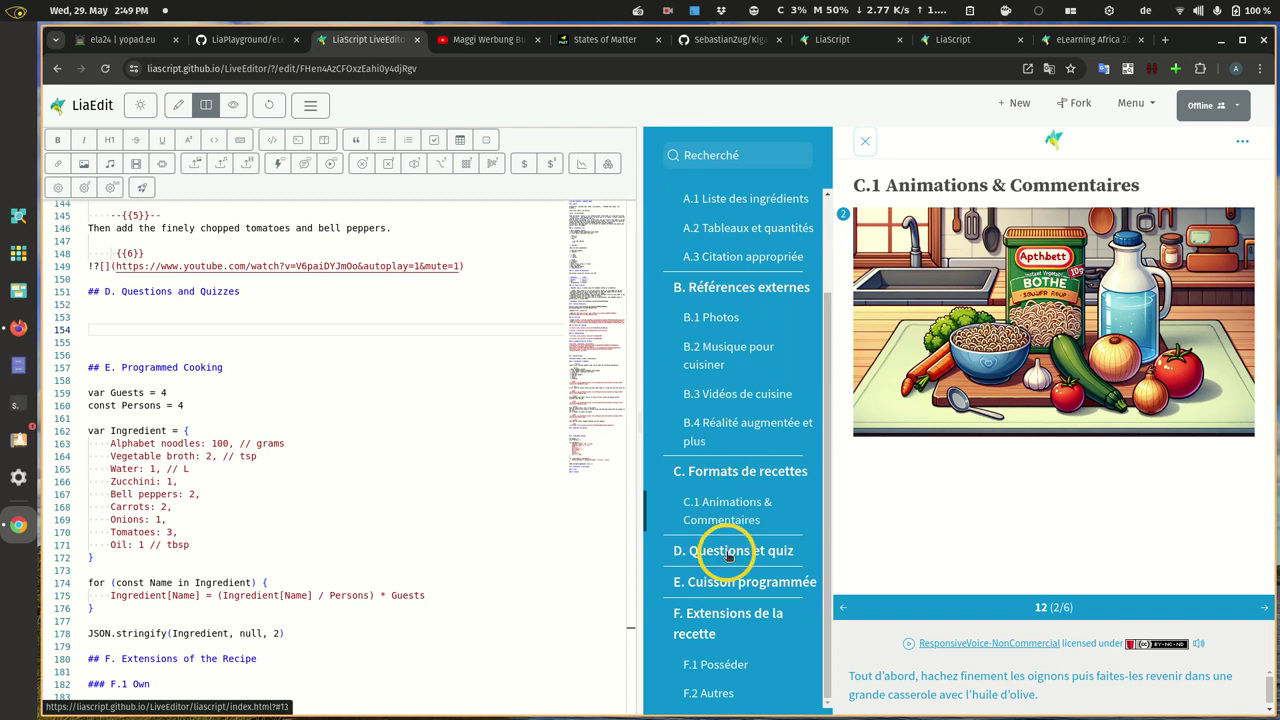
- Jump to 'D. Questions et quiz' in the preview and add an empty line under the heading
{"action": "mouse_move", "coordinate": [729, 555]}
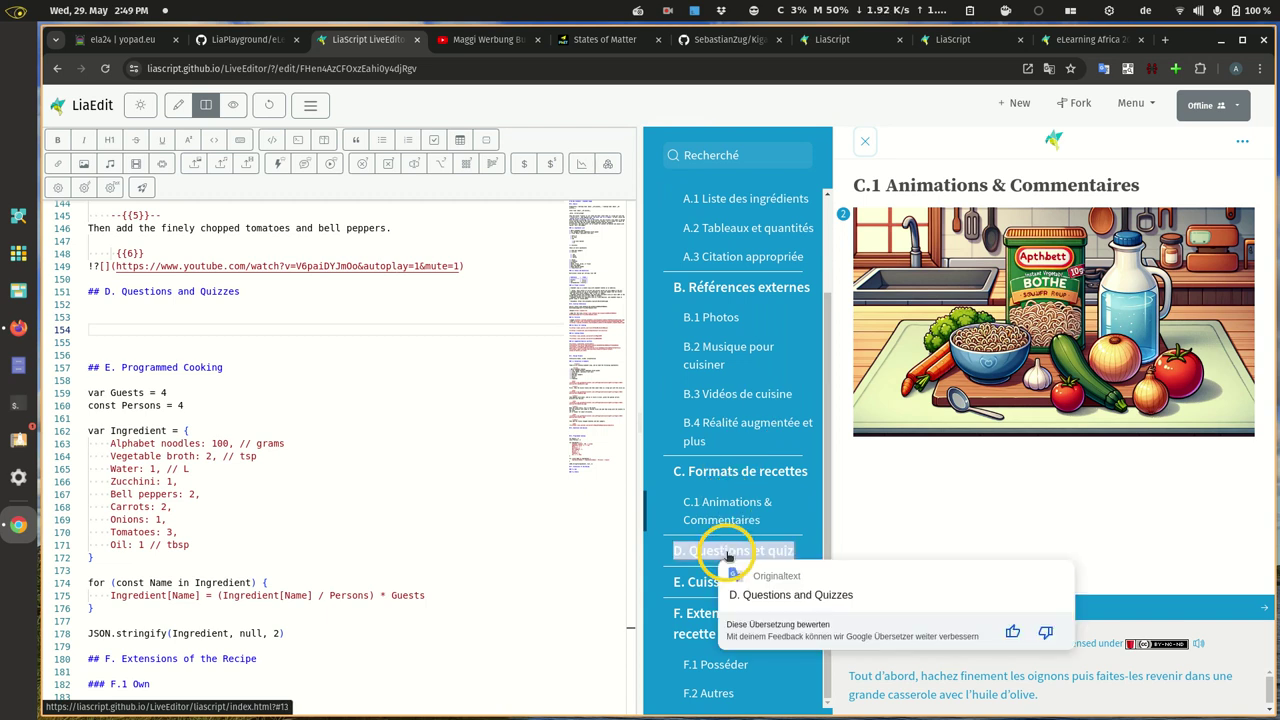
{"action": "left_click", "coordinate": [729, 552]}
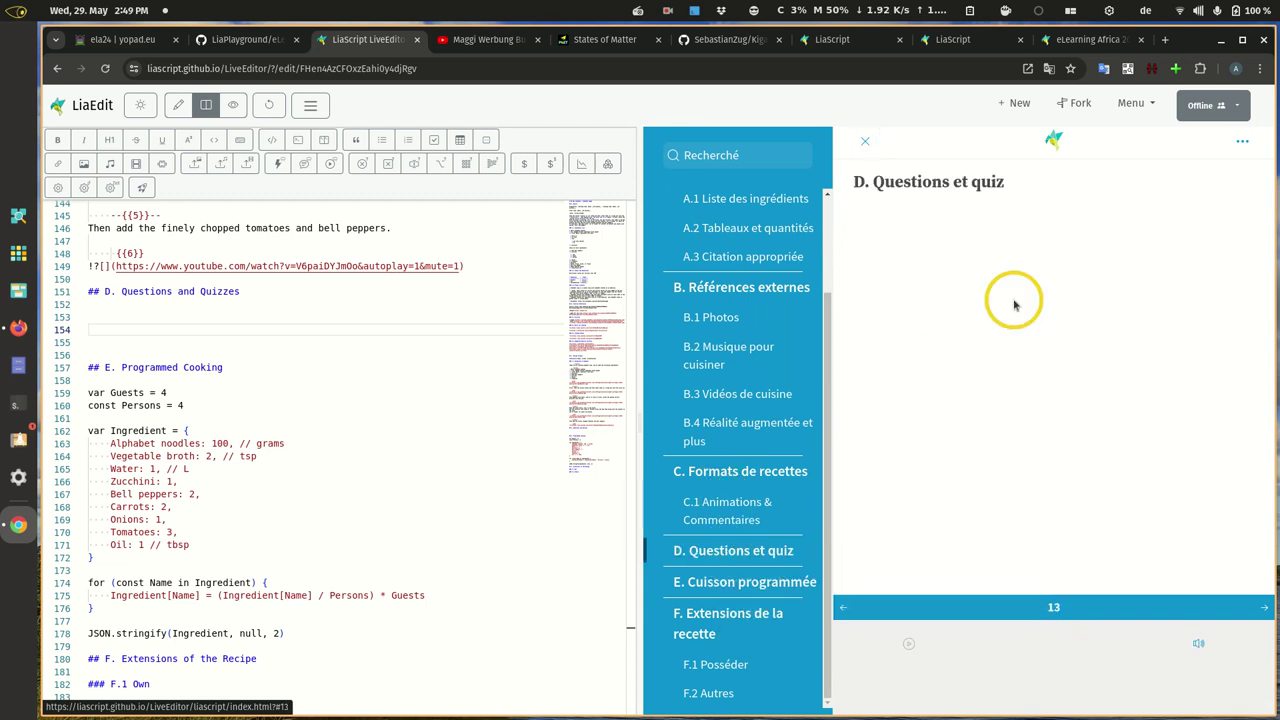
{"action": "left_click", "coordinate": [865, 141]}
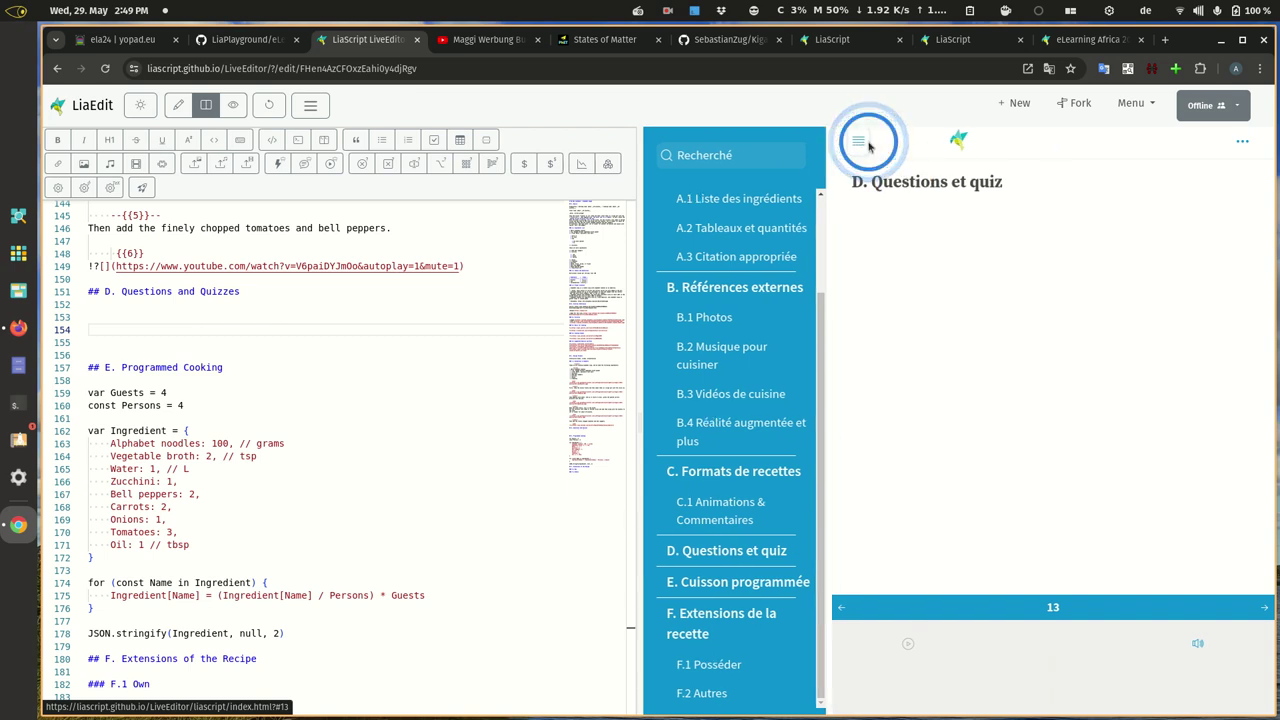
{"action": "left_click", "coordinate": [205, 316]}
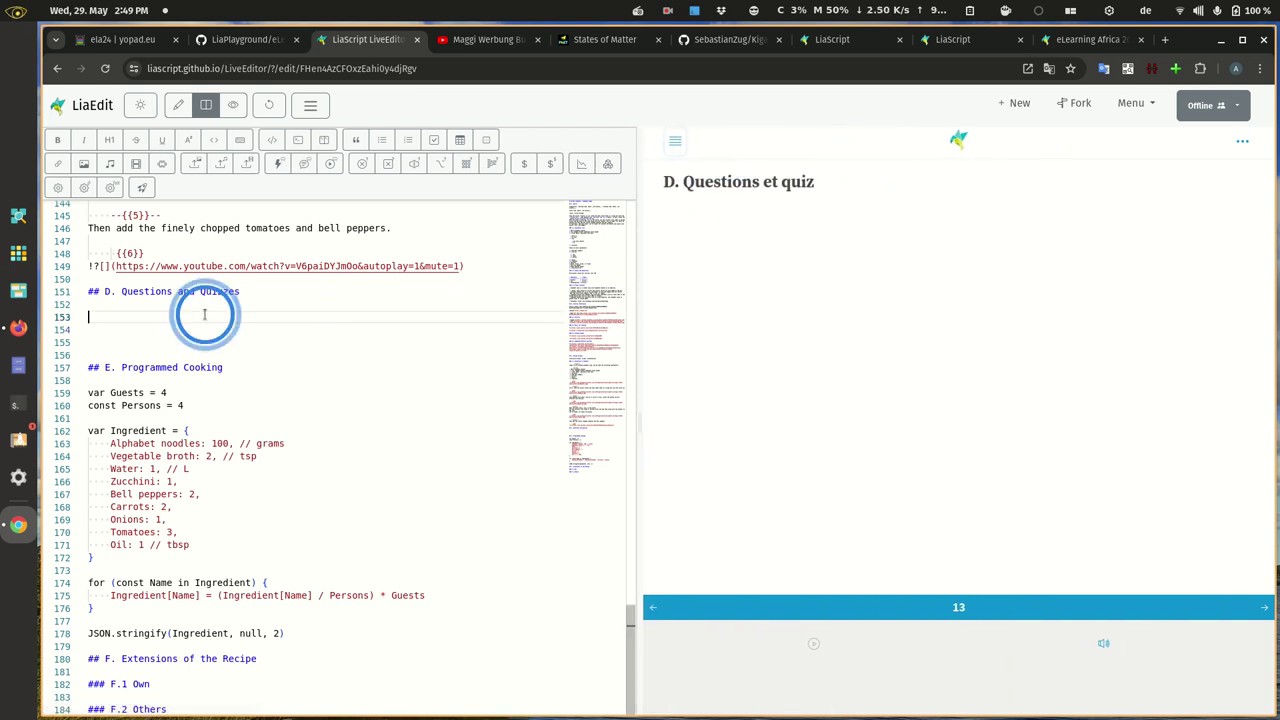
{"action": "key", "text": "Return"}
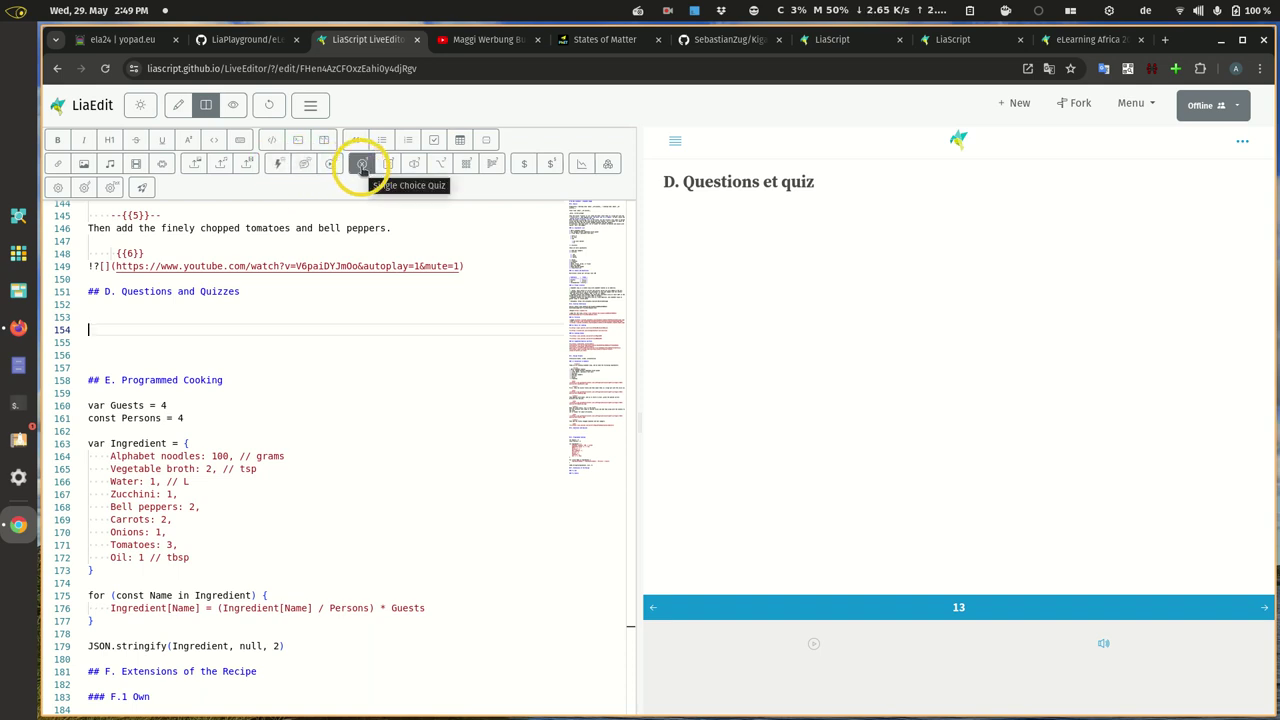
- Insert a single-choice quiz template introduced by the line 'This is my quiz'
{"action": "left_click", "coordinate": [362, 166]}
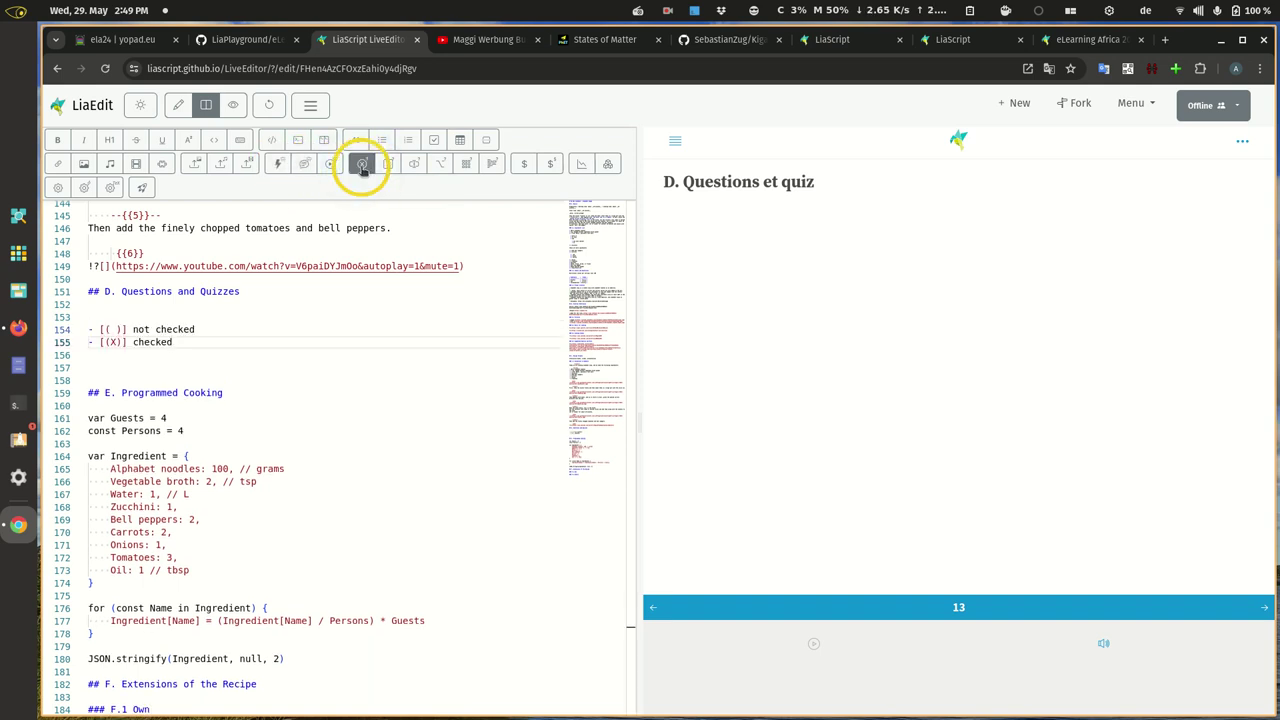
{"action": "left_click", "coordinate": [213, 315]}
{"action": "key", "text": "Return"}
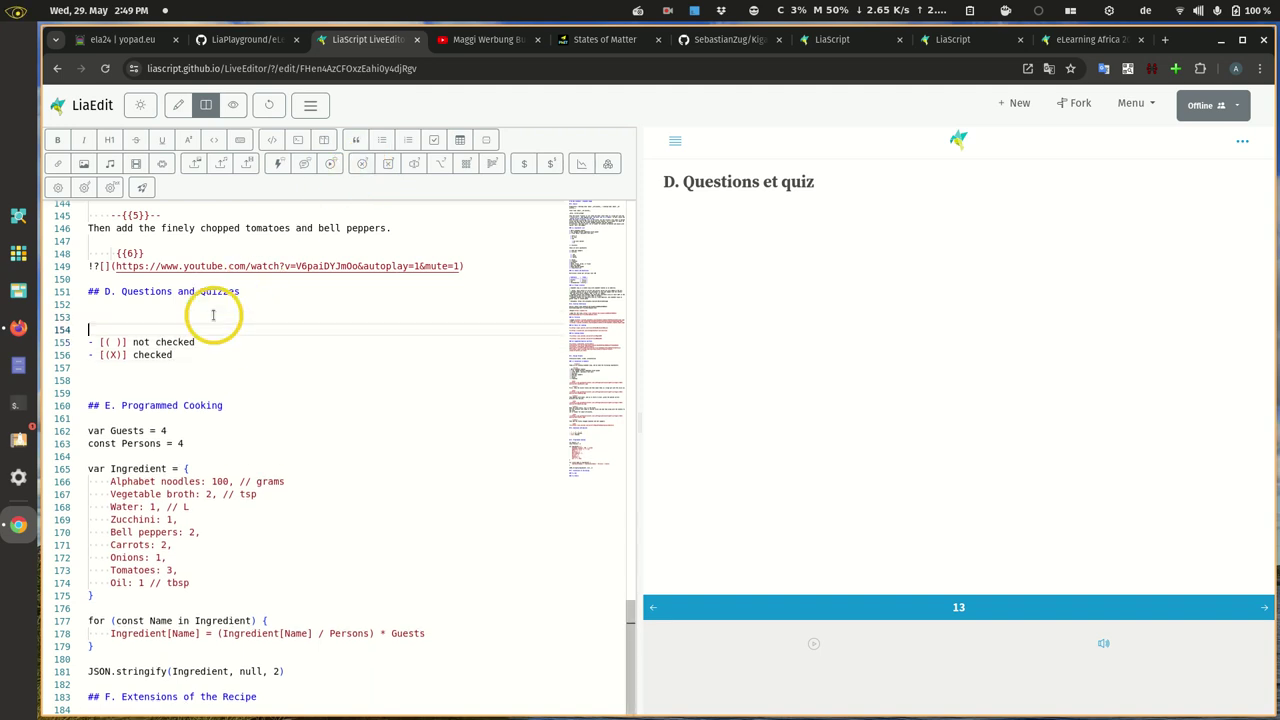
{"action": "key", "text": "Up"}
{"action": "type", "text": "This is ma"}
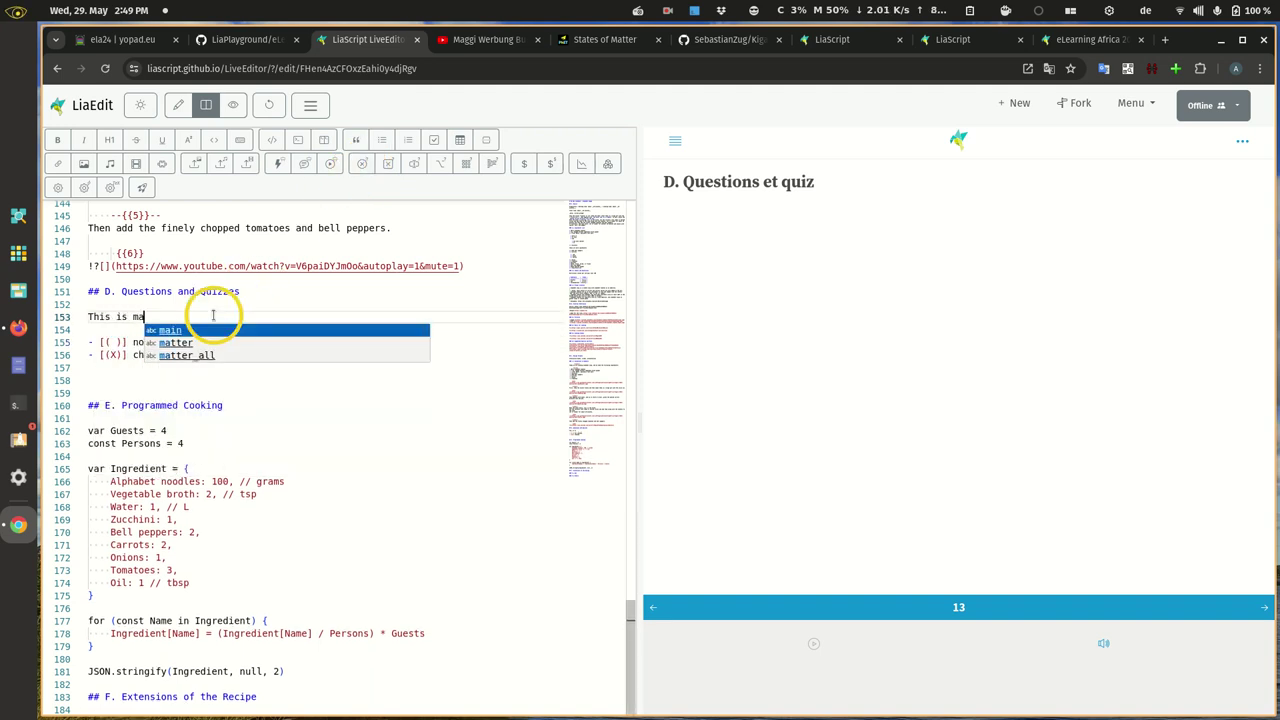
{"action": "key", "text": "BackSpace"}
{"action": "type", "text": "y quiz"}
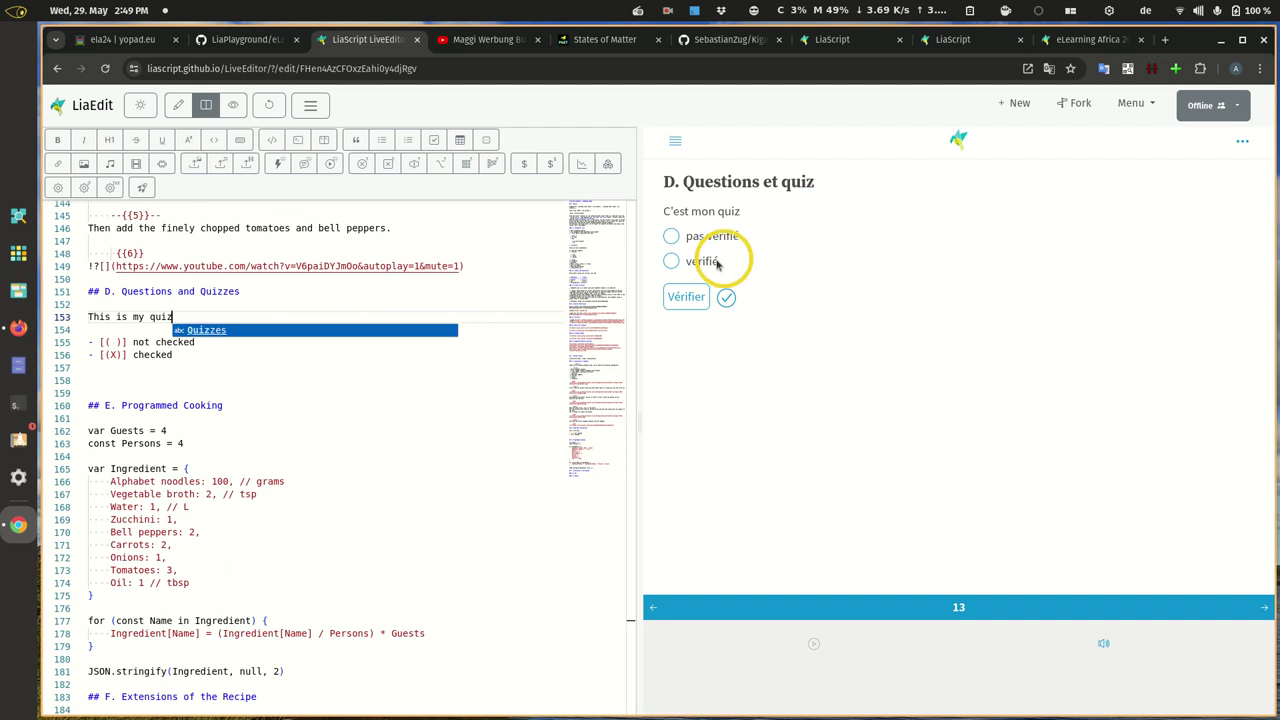
- Answer the preview quiz with vérifié and check that it is correct
{"action": "left_click", "coordinate": [672, 261]}
{"action": "left_click", "coordinate": [686, 295]}
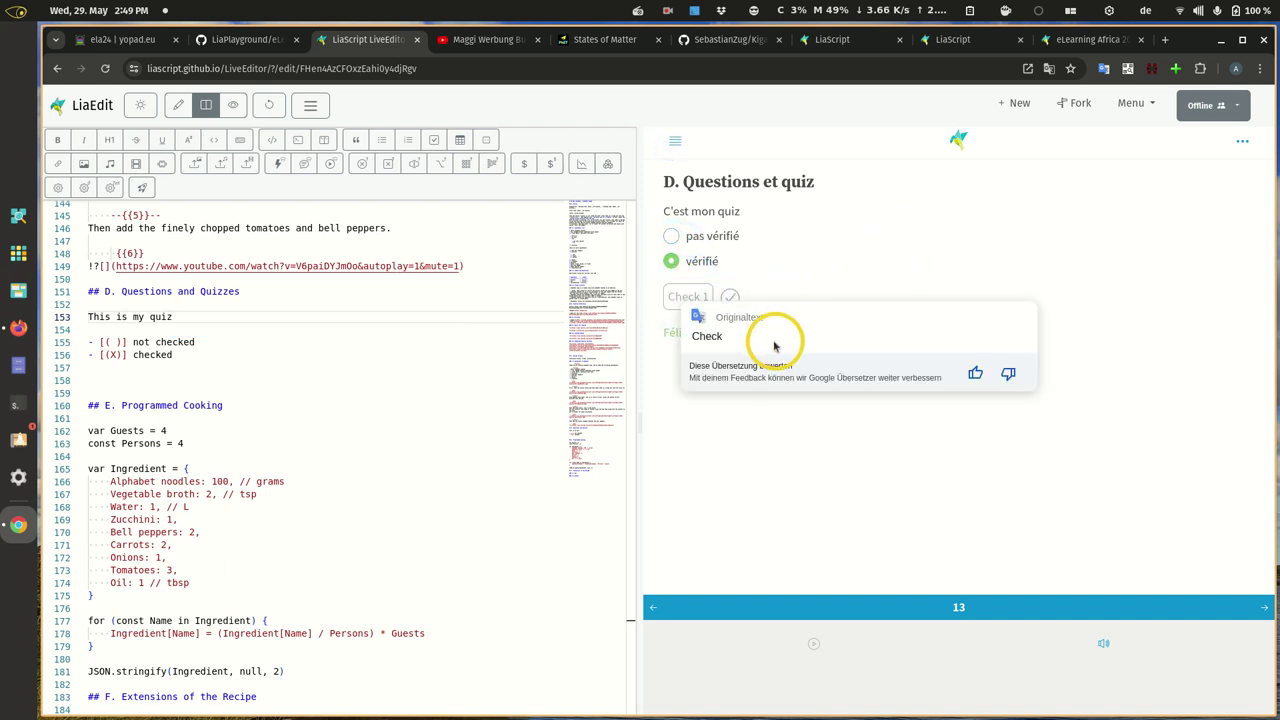
{"action": "left_click", "coordinate": [192, 373]}
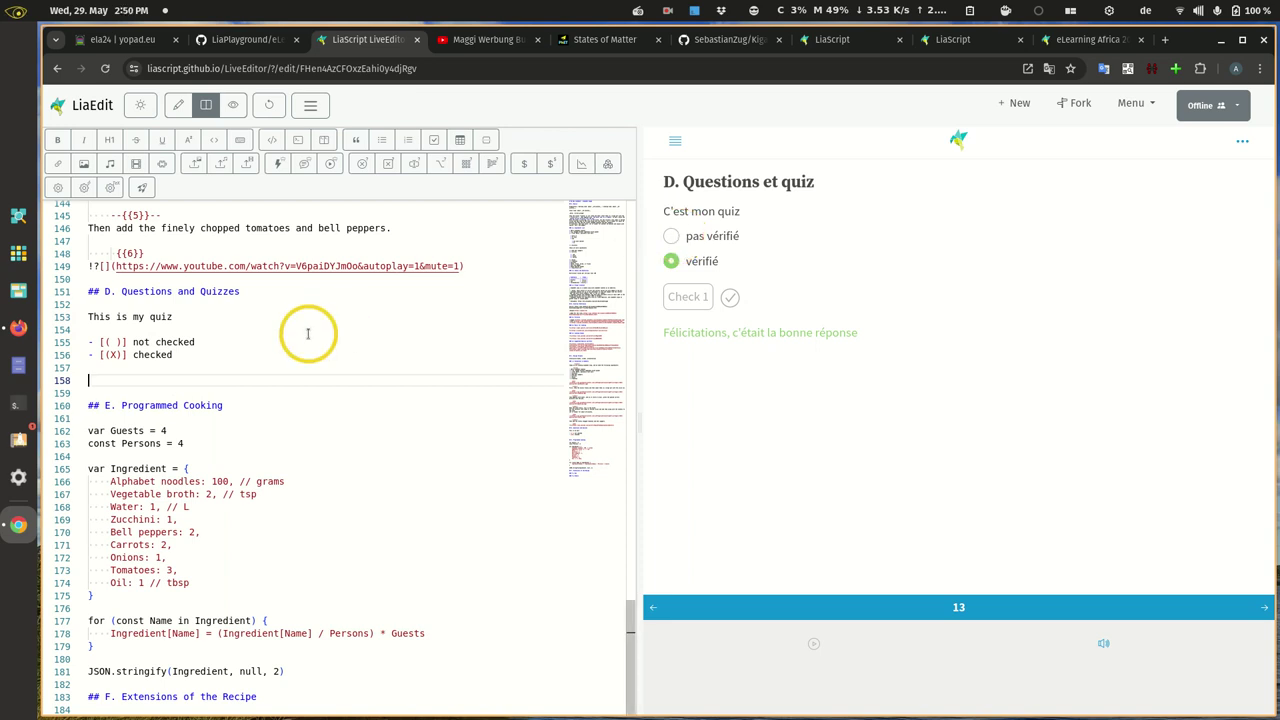
- Change the answer markers to [[ ]] and [[X]] checkboxes and add a 'checked too' option
{"action": "left_click", "coordinate": [120, 342]}
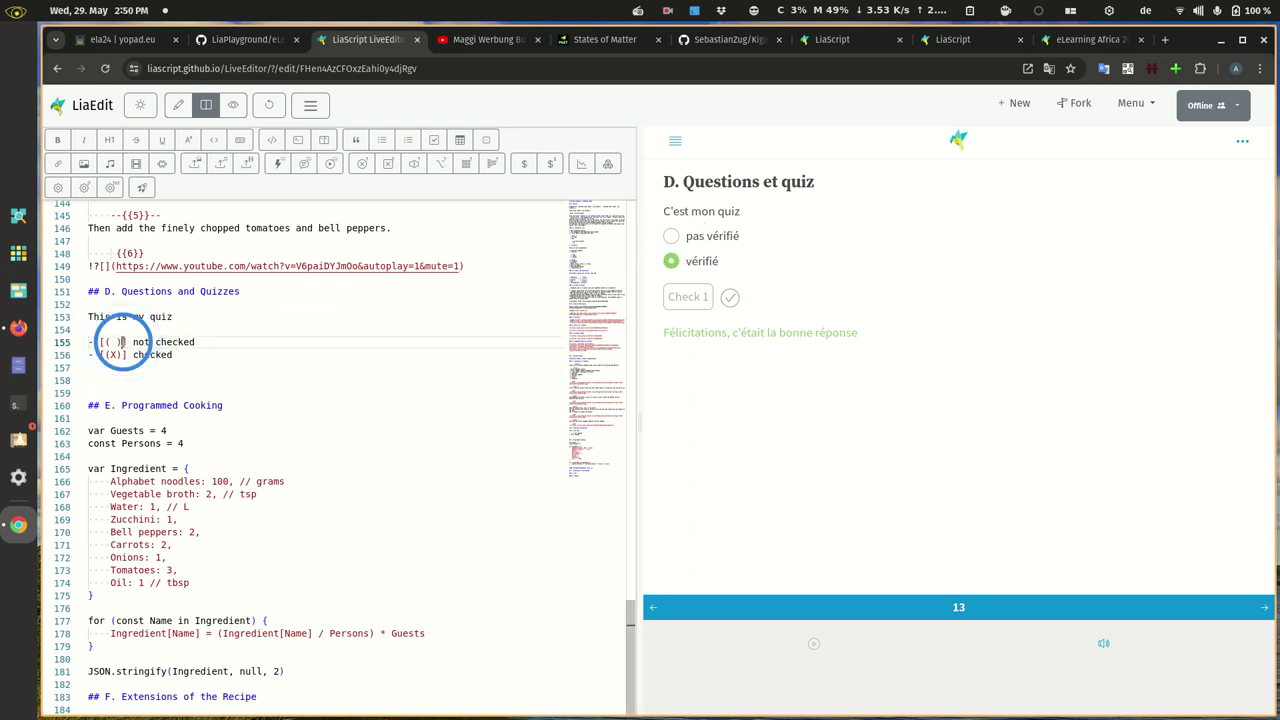
{"action": "key", "text": "BackSpace"}
{"action": "key", "text": "BackSpace"}
{"action": "key", "text": "BackSpace"}
{"action": "type", "text": "["}
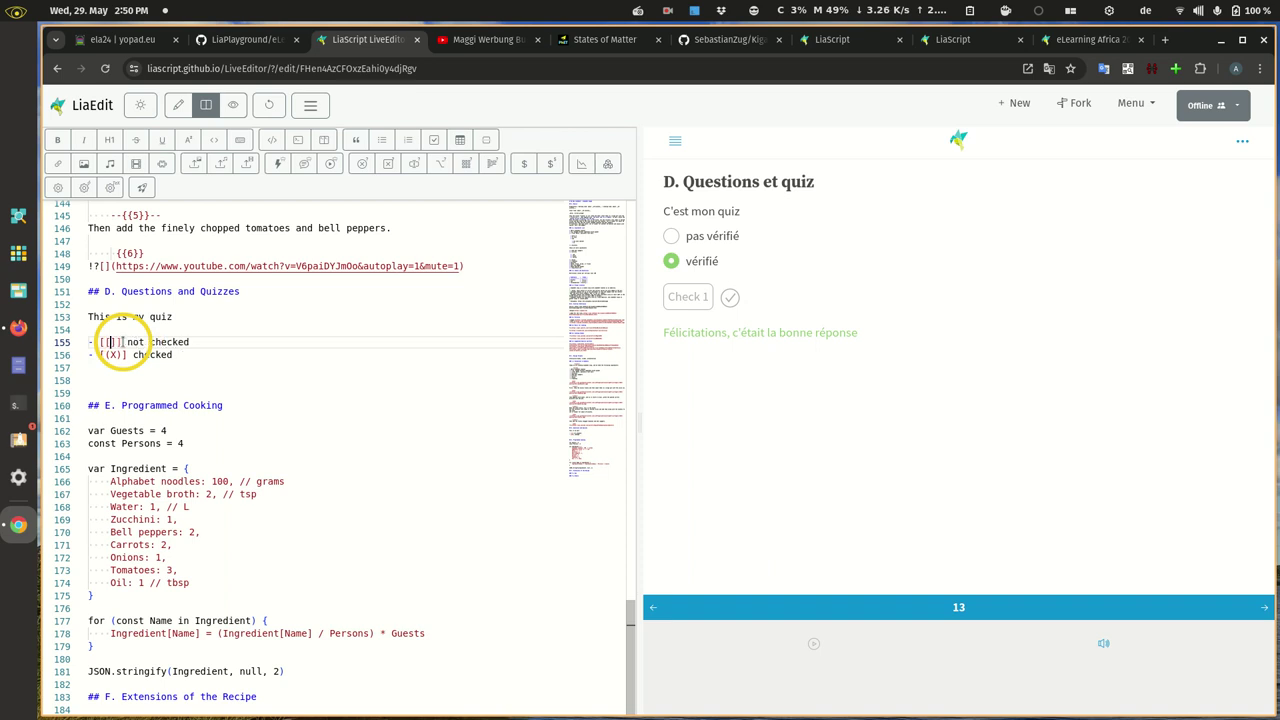
{"action": "left_click", "coordinate": [120, 352]}
{"action": "key", "text": "BackSpace"}
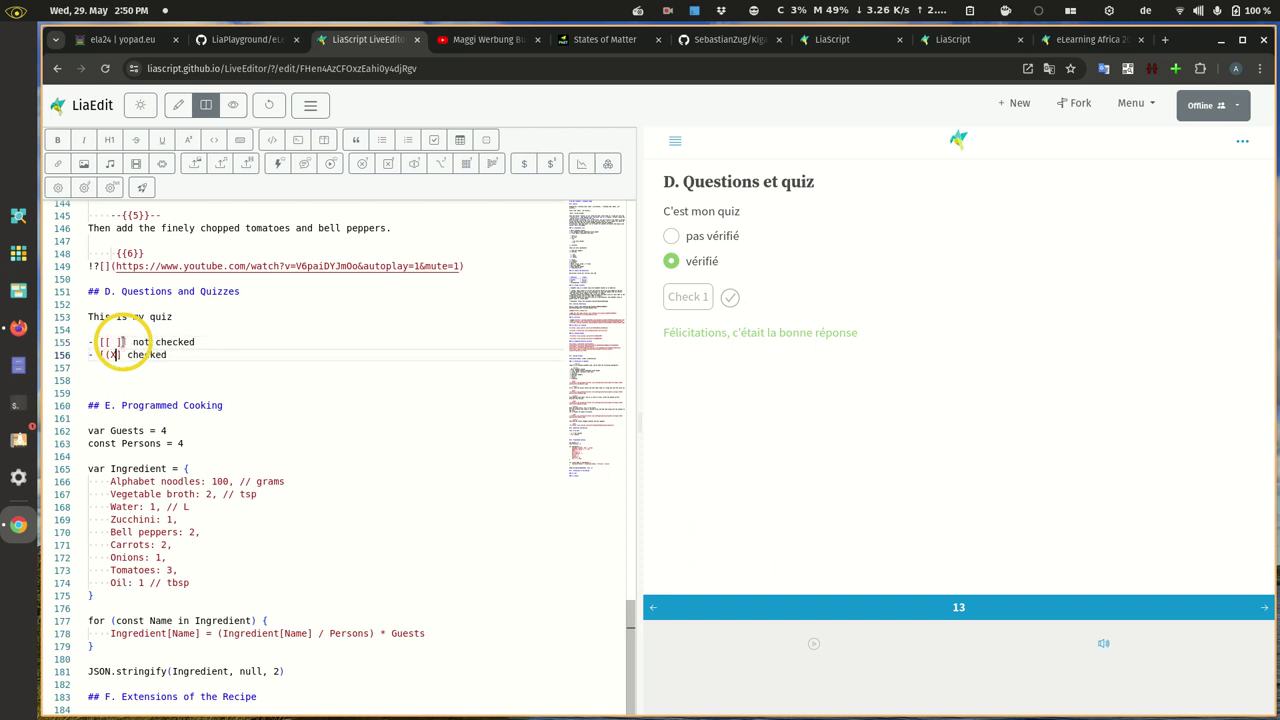
{"action": "type", "text": "]"}
{"action": "key", "text": "Left"}
{"action": "key", "text": "Left"}
{"action": "key", "text": "BackSpace"}
{"action": "type", "text": "["}
{"action": "key", "text": "BackSpace"}
{"action": "type", "text": "["}
{"action": "key", "text": "Return"}
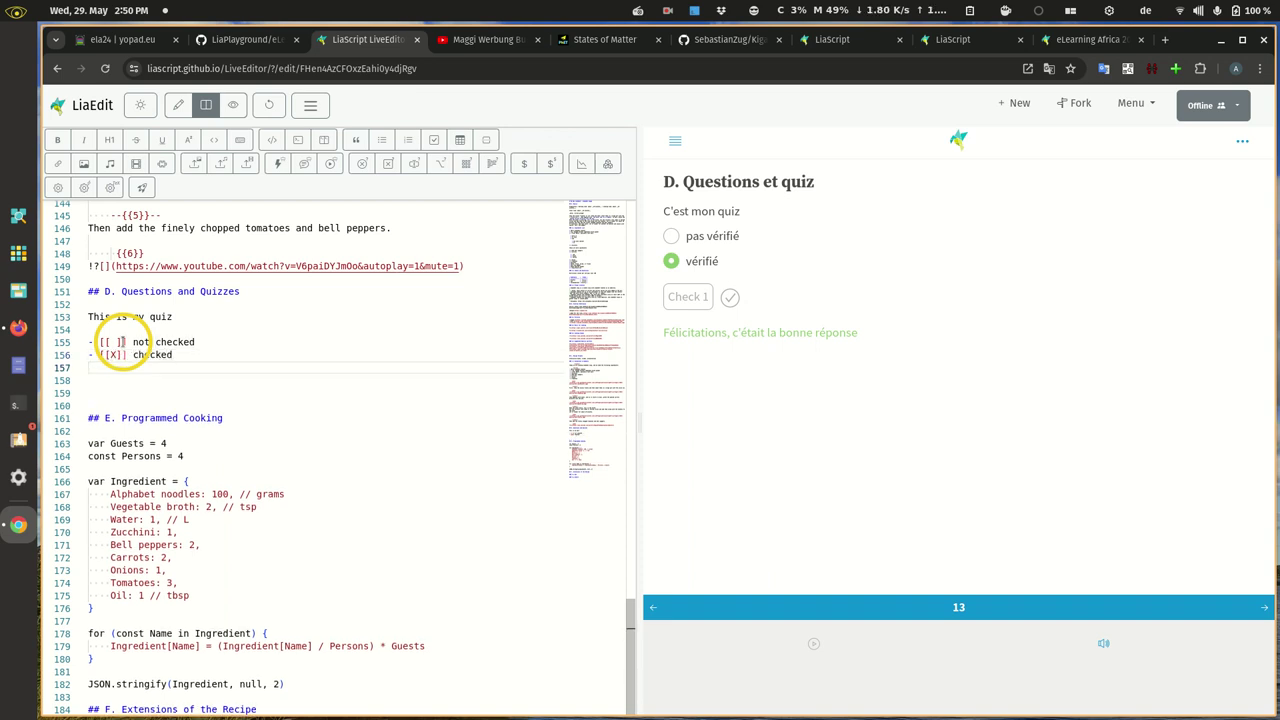
{"action": "type", "text": "[[ ]] checked too"}
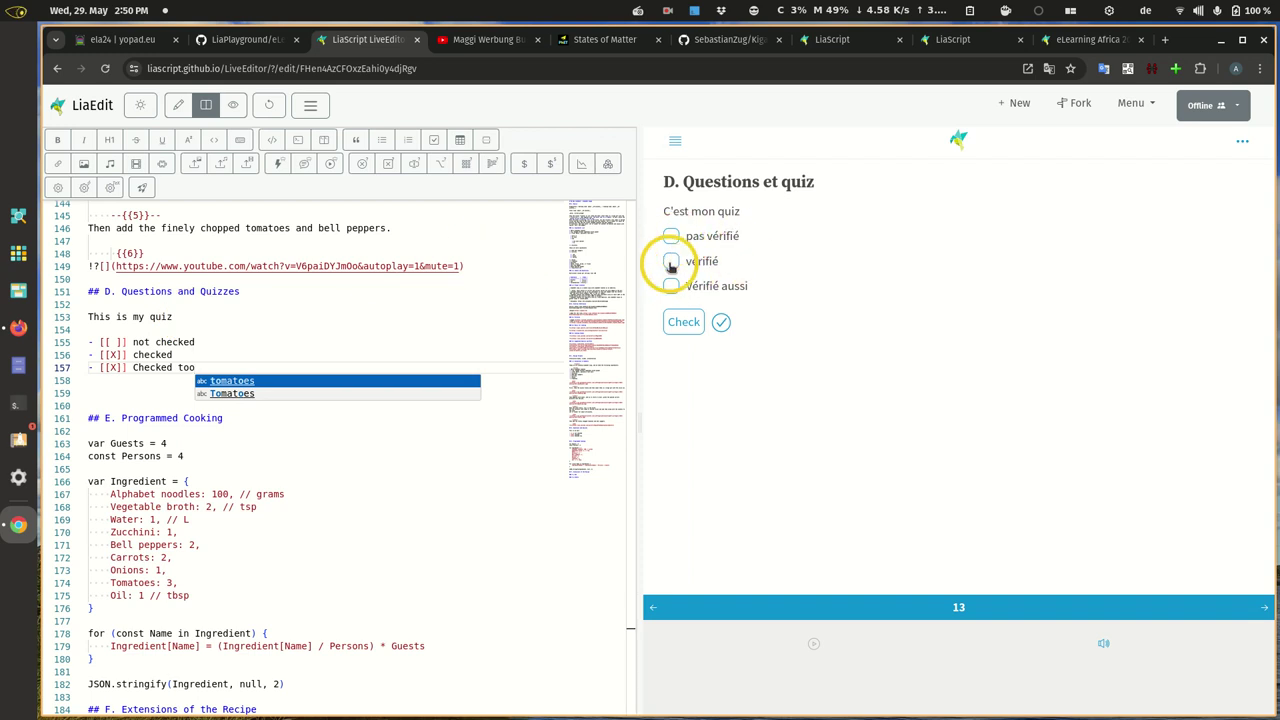
- Tick vérifié and Vérifié aussi in the preview quiz and check until it's accepted
{"action": "left_click", "coordinate": [671, 261]}
{"action": "left_click", "coordinate": [671, 235]}
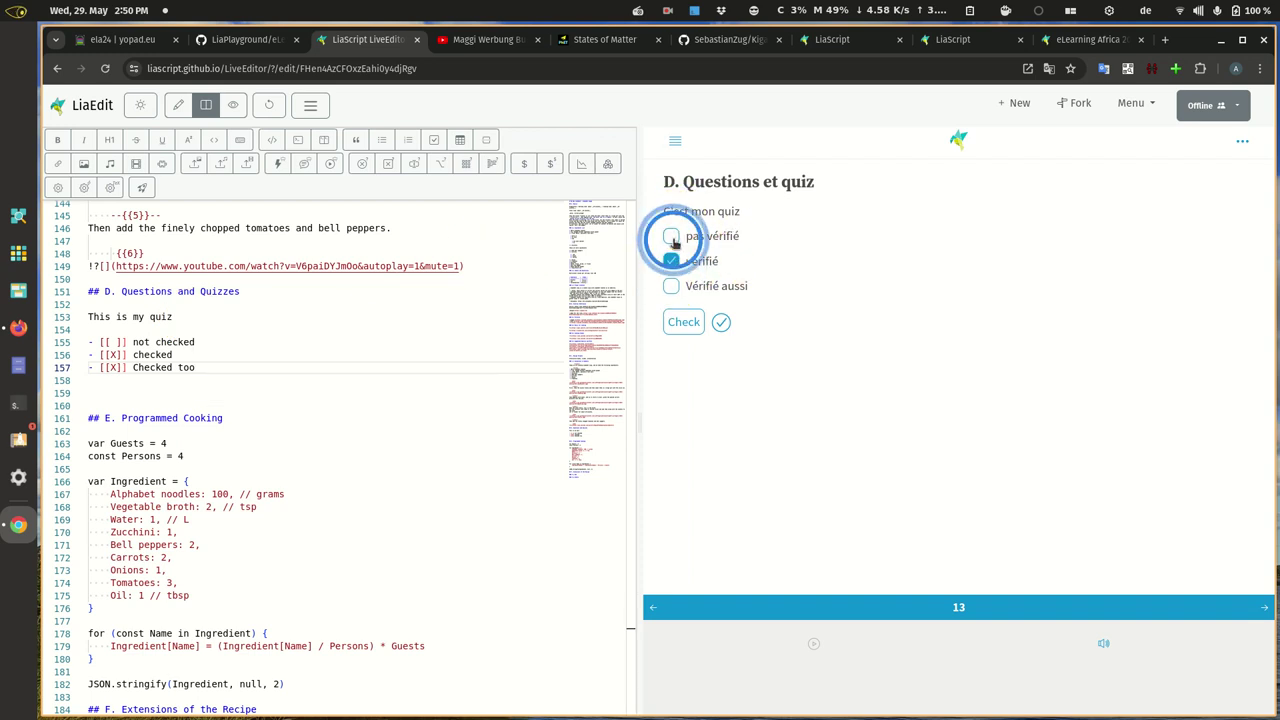
{"action": "left_click", "coordinate": [684, 321]}
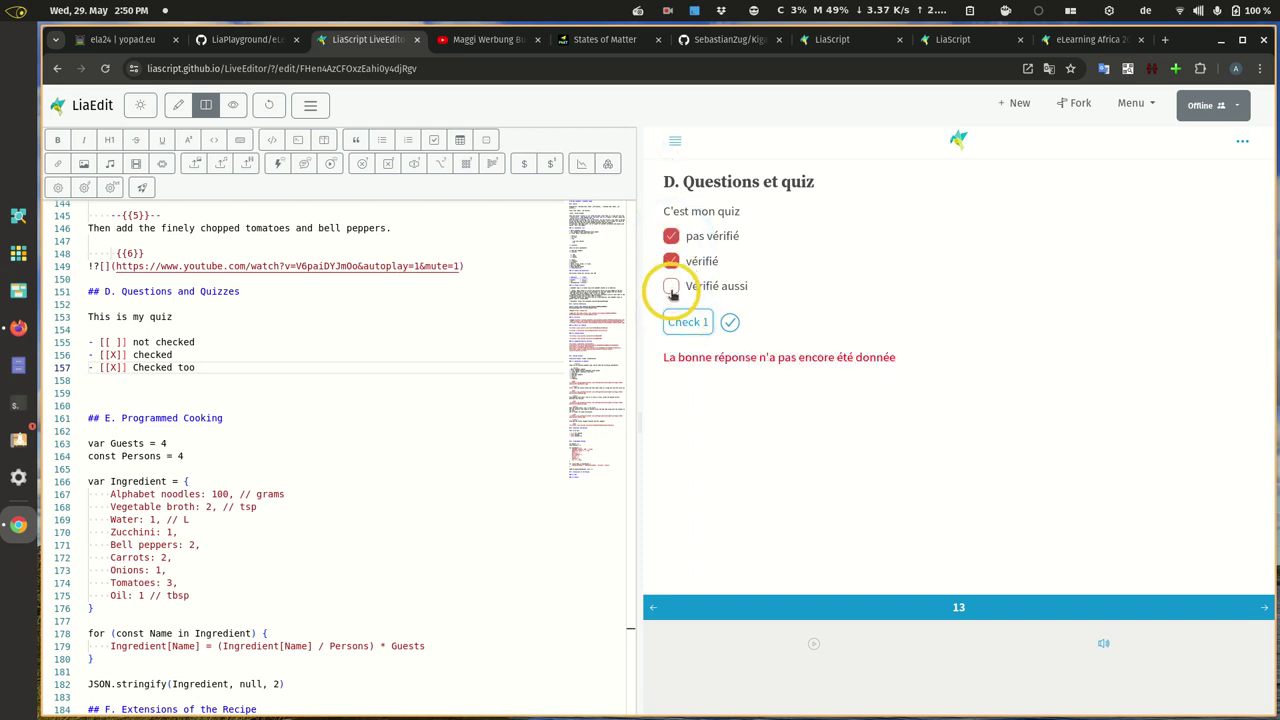
{"action": "left_click", "coordinate": [671, 286]}
{"action": "left_click", "coordinate": [671, 236]}
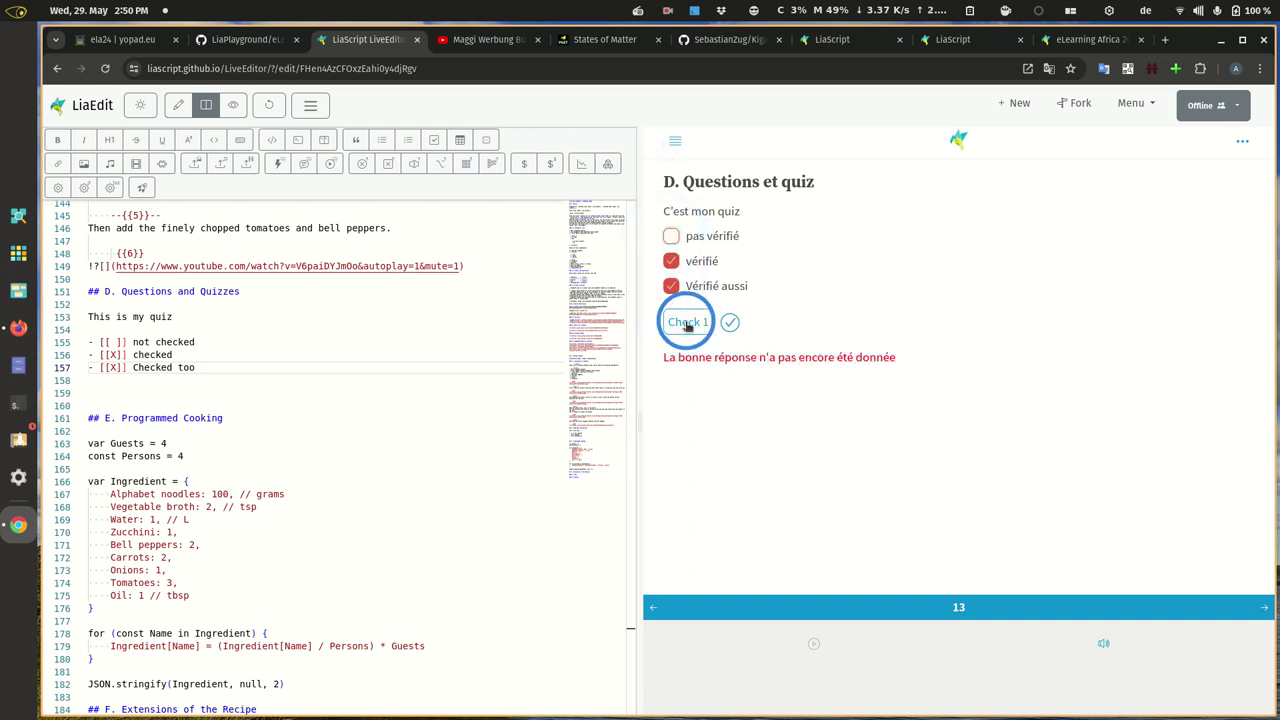
{"action": "left_click", "coordinate": [688, 322]}
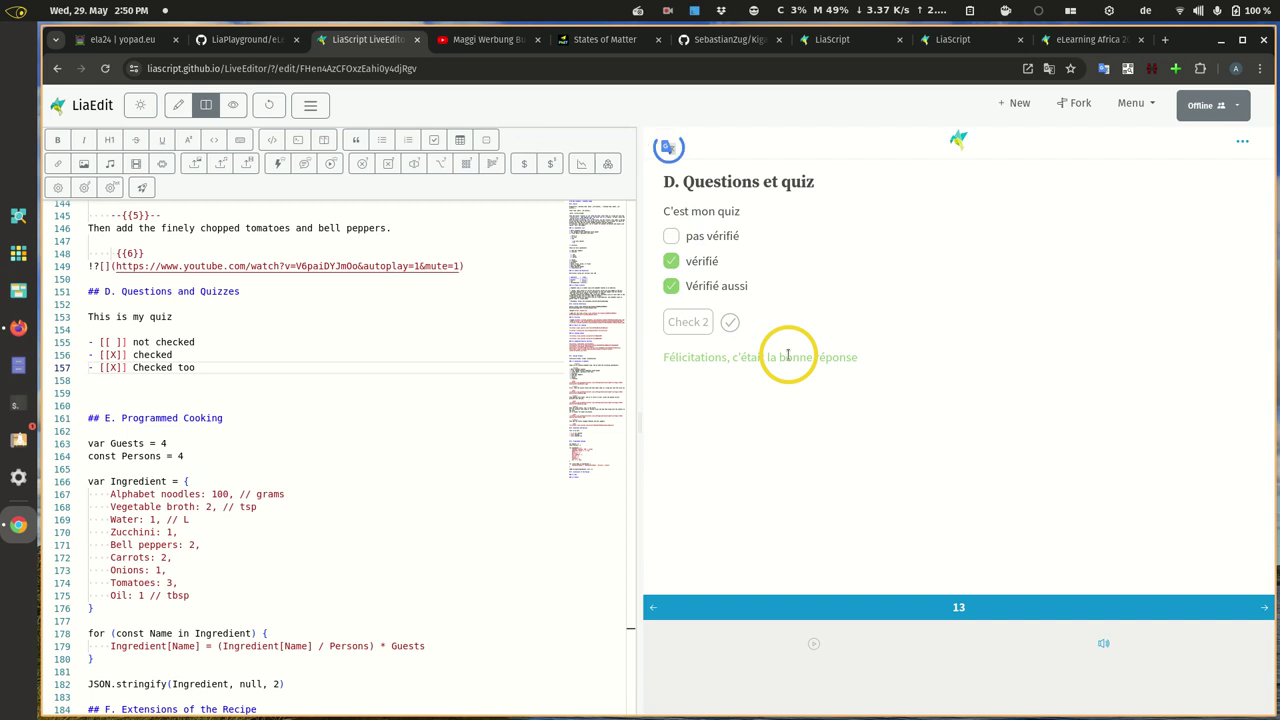
{"action": "triple_click", "coordinate": [788, 356]}
{"action": "left_click", "coordinate": [920, 283]}
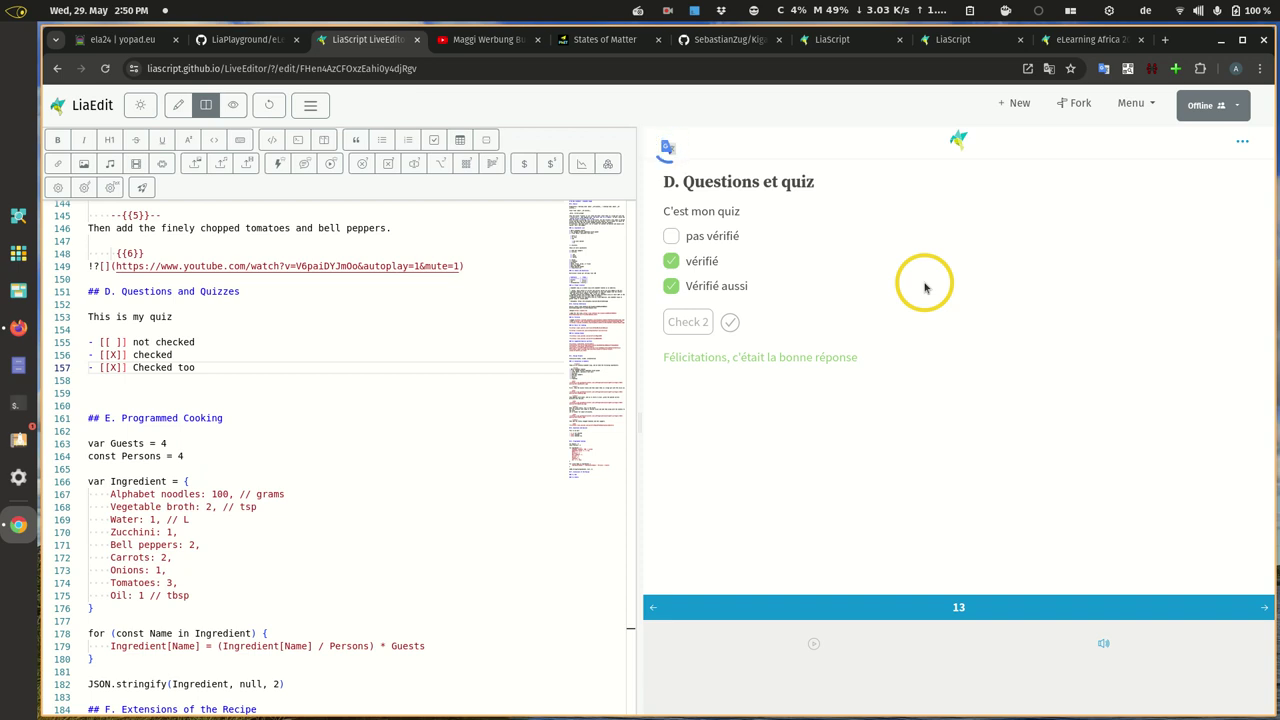
- Reload LiaEdit with F5 and show slide 14, 'E. Programmed Cooking', in the preview
{"action": "scroll", "coordinate": [471, 346], "scroll_direction": "down", "scroll_amount": 3}
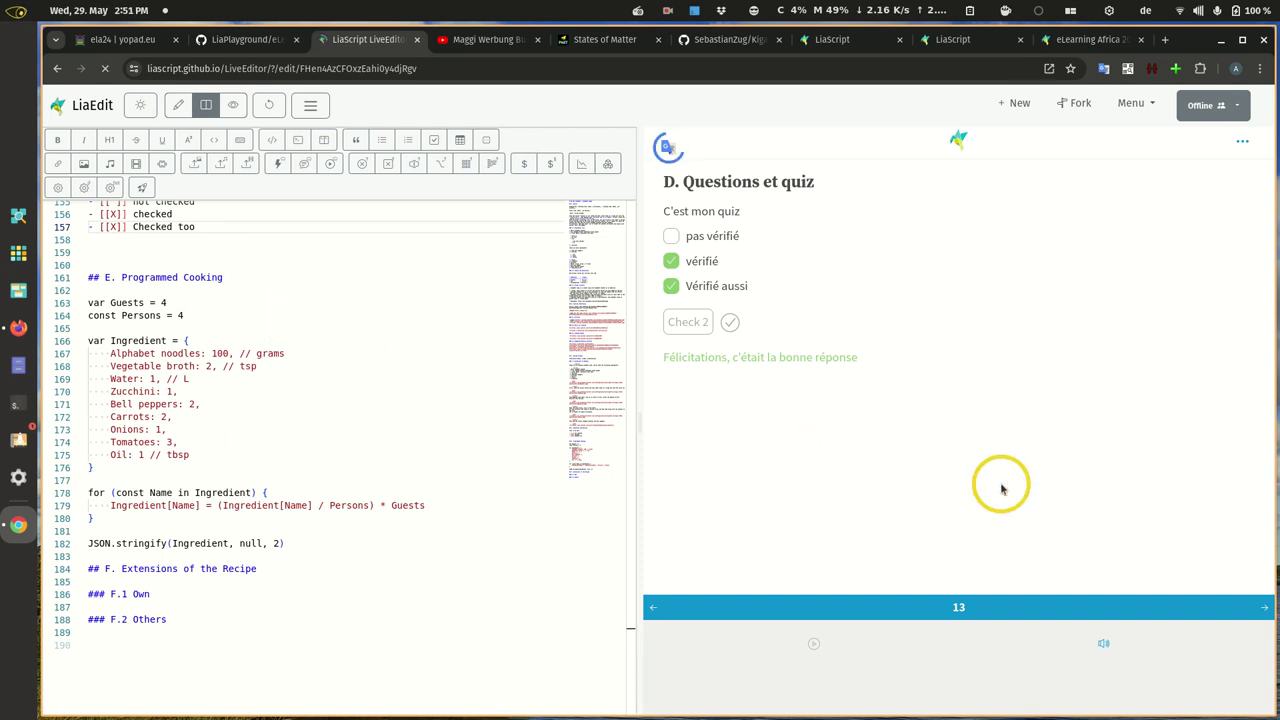
{"action": "key", "text": "F5"}
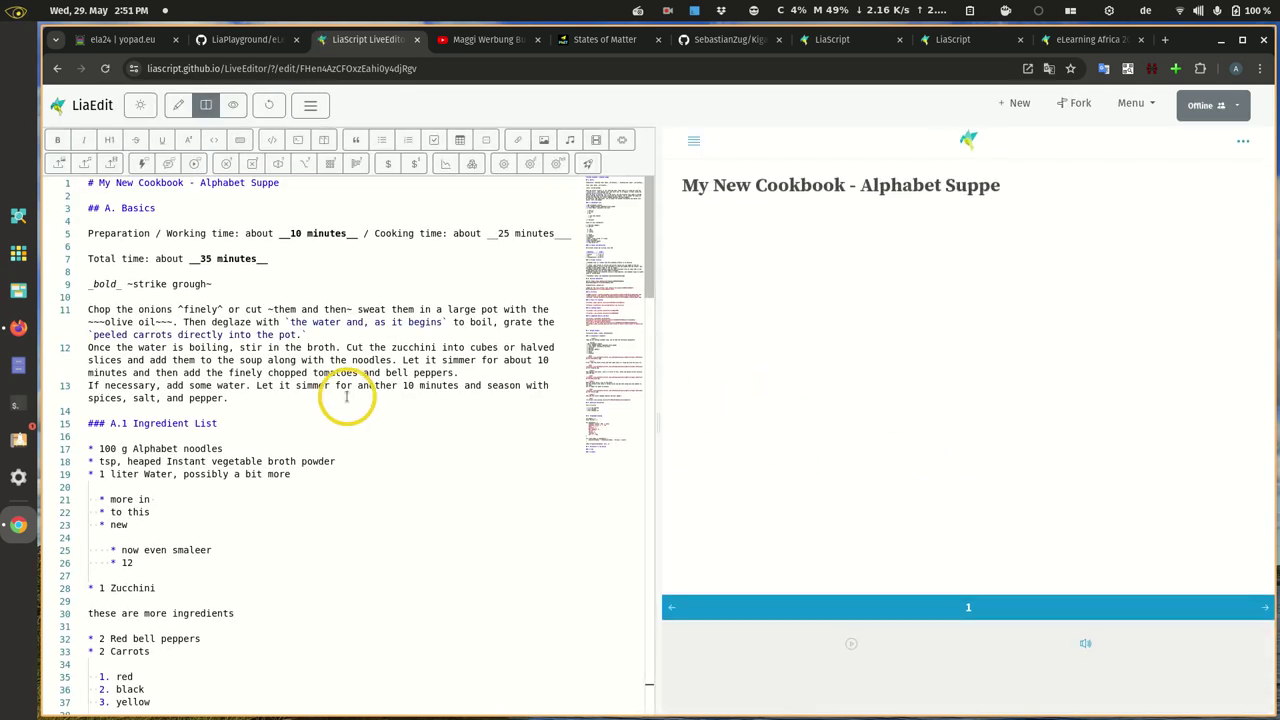
{"action": "scroll", "coordinate": [346, 397], "scroll_direction": "down", "scroll_amount": 4}
{"action": "scroll", "coordinate": [346, 397], "scroll_direction": "down", "scroll_amount": 15}
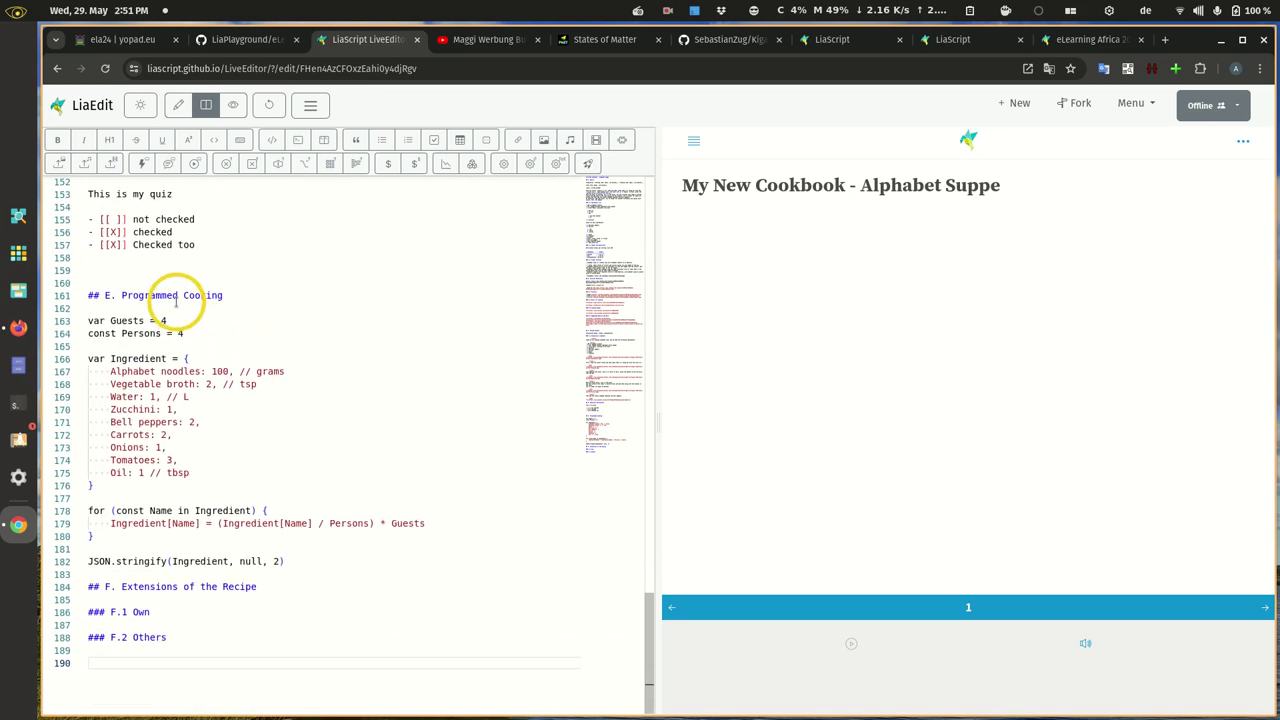
{"action": "double_click", "coordinate": [176, 297]}
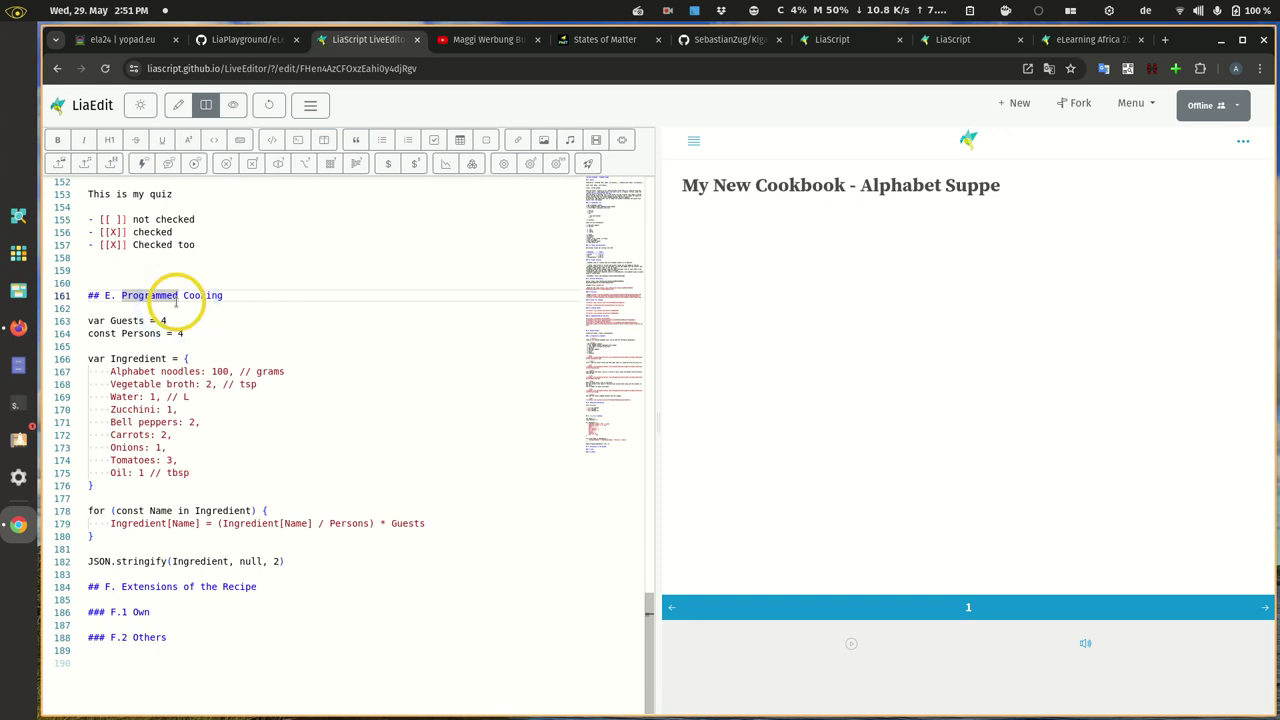
- Add ``` fence lines above 'var Guests = 4' and below the JSON.stringify line
{"action": "left_click", "coordinate": [386, 356]}
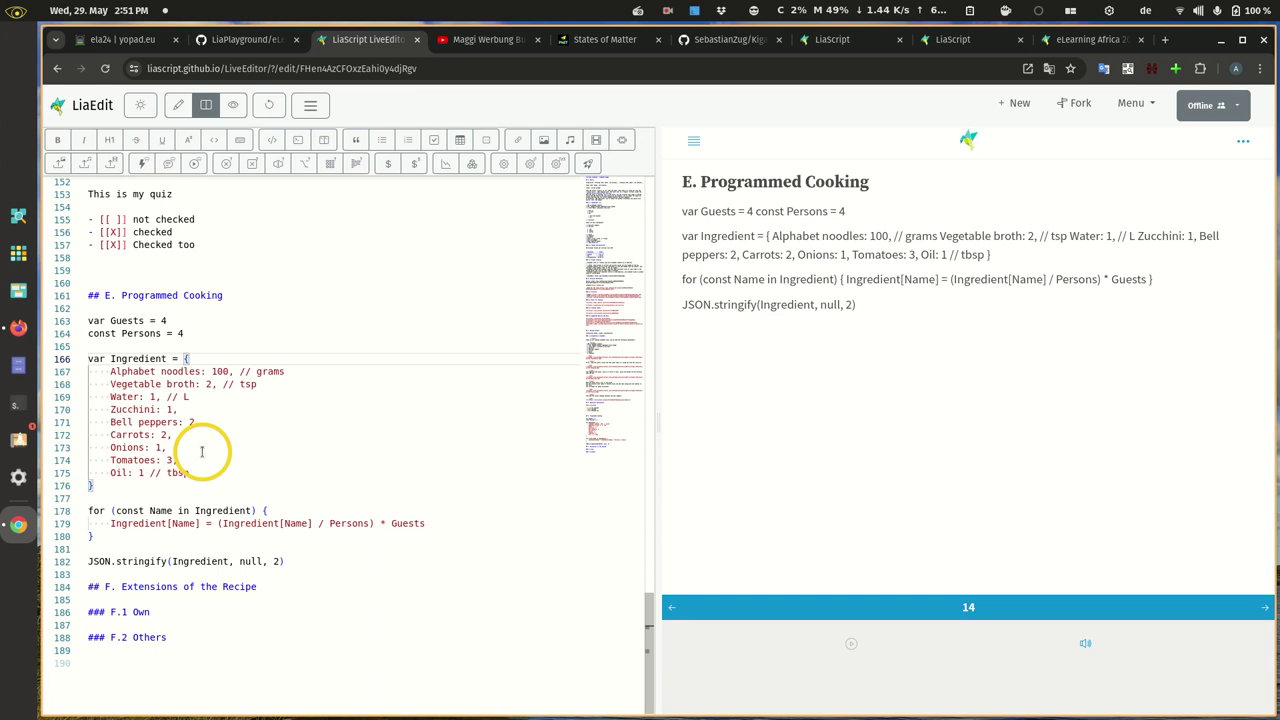
{"action": "key", "text": "Up"}
{"action": "key", "text": "Up"}
{"action": "key", "text": "Up"}
{"action": "key", "text": "Up"}
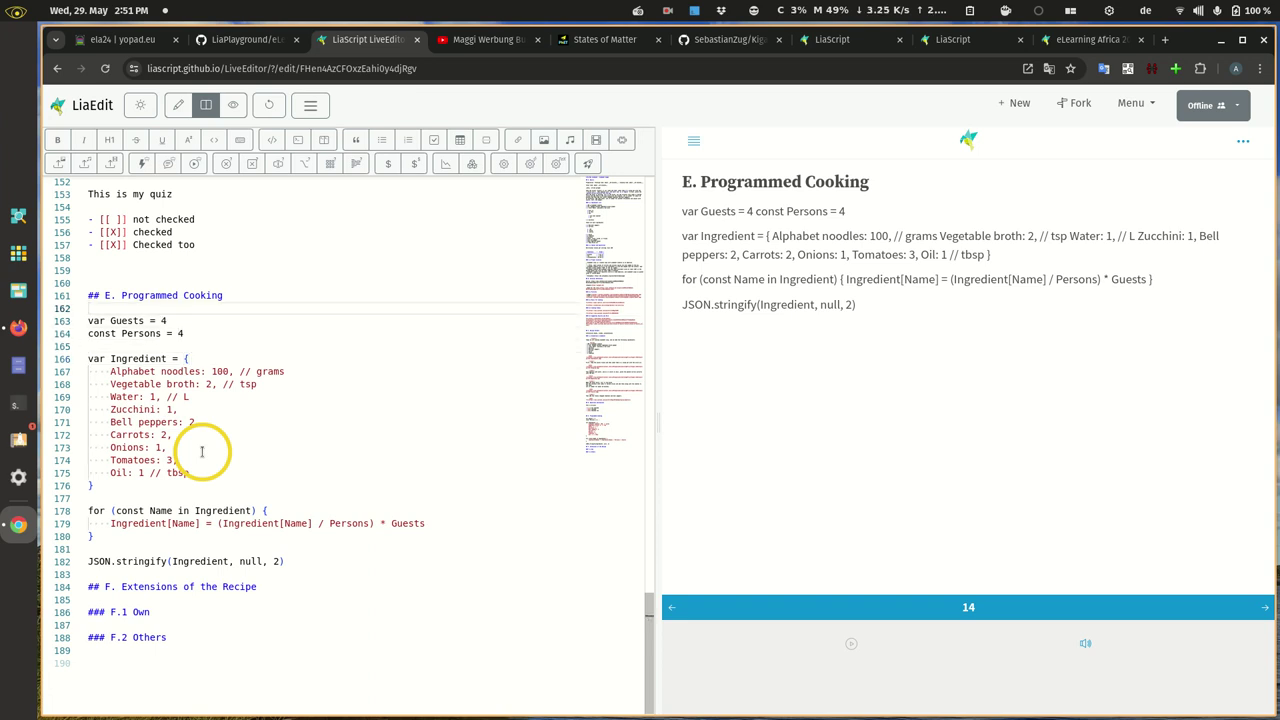
{"action": "key", "text": "Return"}
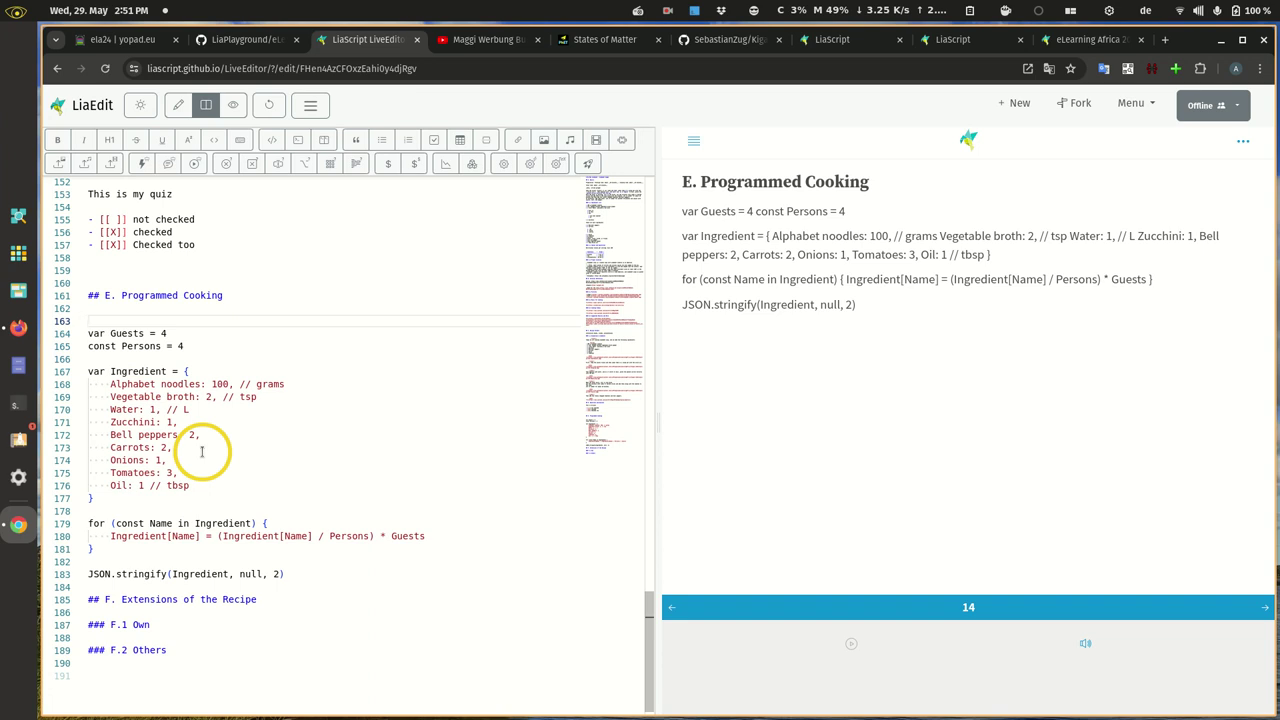
{"action": "type", "text": "```"}
{"action": "key", "text": "Down"}
{"action": "key", "text": "Down"}
{"action": "key", "text": "Down"}
{"action": "key", "text": "Down"}
{"action": "key", "text": "Down"}
{"action": "key", "text": "Down"}
{"action": "key", "text": "Down"}
{"action": "key", "text": "Down"}
{"action": "key", "text": "Down"}
{"action": "key", "text": "Down"}
{"action": "key", "text": "Down"}
{"action": "key", "text": "Down"}
{"action": "key", "text": "Down"}
{"action": "key", "text": "Down"}
{"action": "key", "text": "Down"}
{"action": "key", "text": "Down"}
{"action": "key", "text": "Down"}
{"action": "key", "text": "Down"}
{"action": "key", "text": "Down"}
{"action": "key", "text": "Down"}
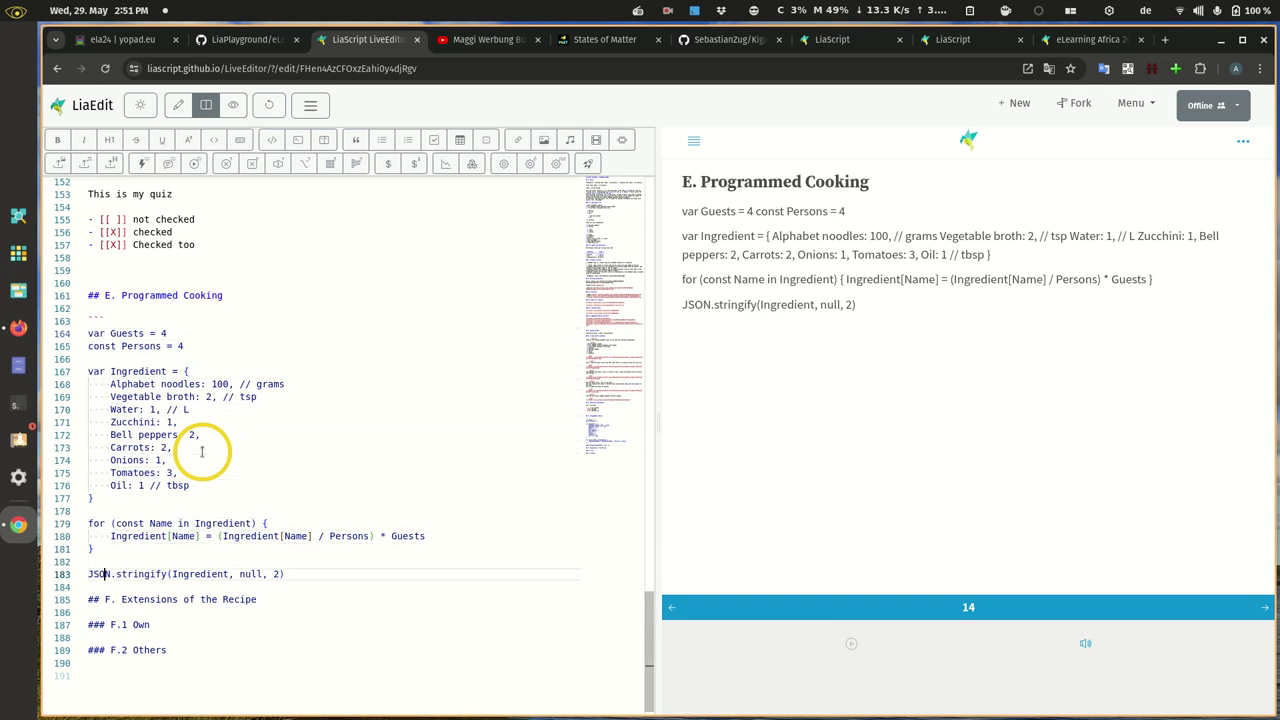
{"action": "key", "text": "Down"}
{"action": "key", "text": "Return"}
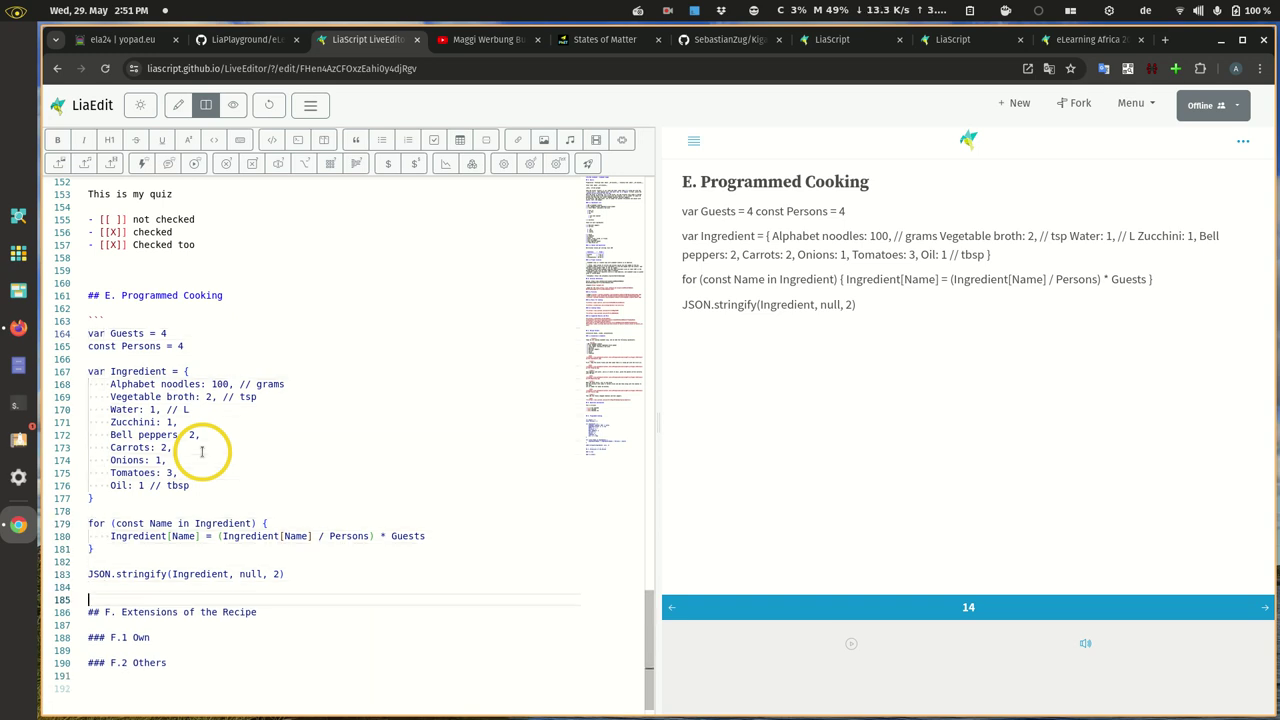
{"action": "key", "text": "Up"}
{"action": "type", "text": "```"}
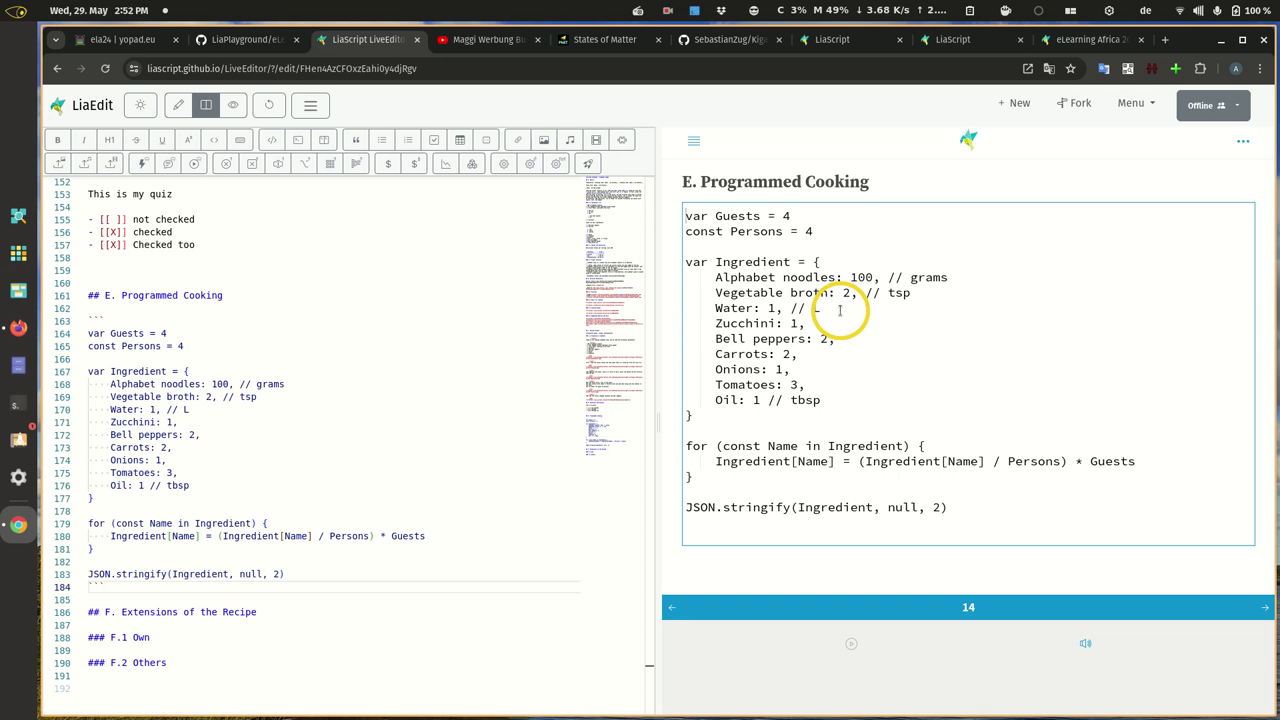
- Label the opening fence 'javascript' and add an empty <script></script> line below the block
{"action": "left_click", "coordinate": [130, 320]}
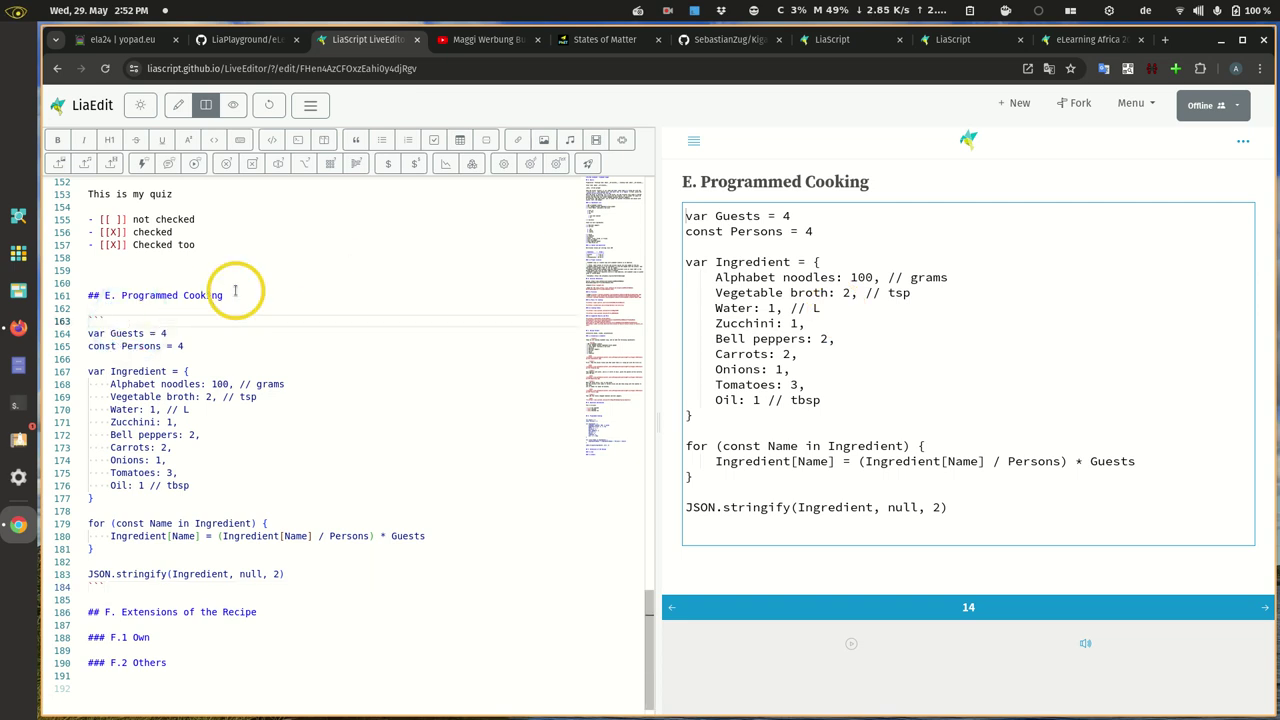
{"action": "type", "text": "javascript"}
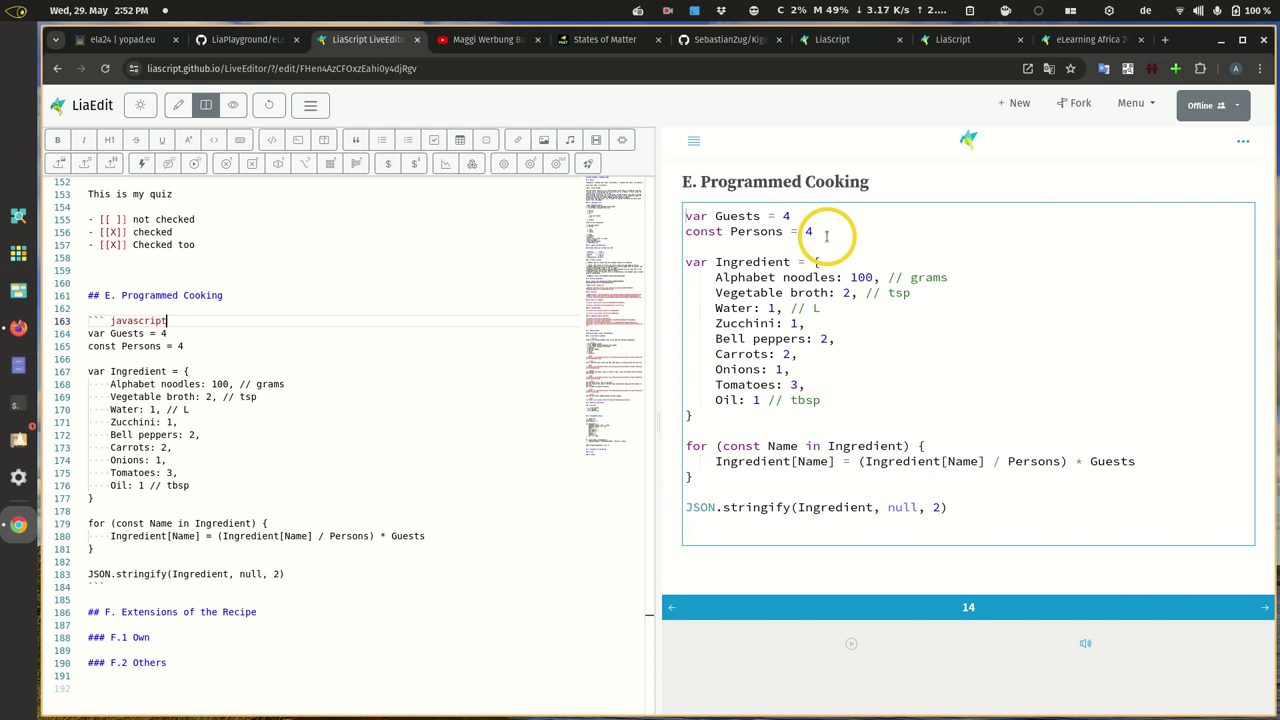
{"action": "key", "text": "Down"}
{"action": "key", "text": "Down"}
{"action": "key", "text": "Down"}
{"action": "key", "text": "Down"}
{"action": "key", "text": "Down"}
{"action": "key", "text": "Down"}
{"action": "key", "text": "Down"}
{"action": "key", "text": "Down"}
{"action": "key", "text": "Down"}
{"action": "key", "text": "Down"}
{"action": "key", "text": "Down"}
{"action": "key", "text": "Down"}
{"action": "key", "text": "Down"}
{"action": "key", "text": "Down"}
{"action": "key", "text": "Down"}
{"action": "key", "text": "Down"}
{"action": "key", "text": "Down"}
{"action": "key", "text": "Down"}
{"action": "key", "text": "Down"}
{"action": "key", "text": "Down"}
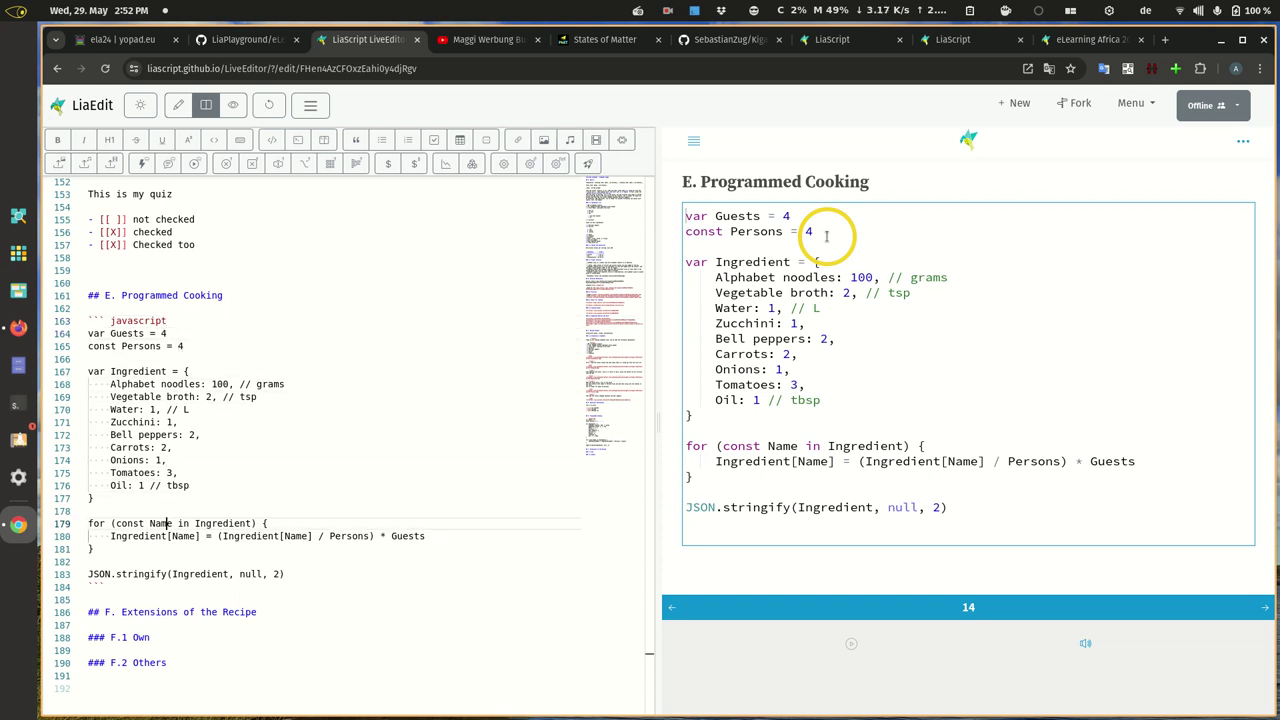
{"action": "key", "text": "Down"}
{"action": "key", "text": "Return"}
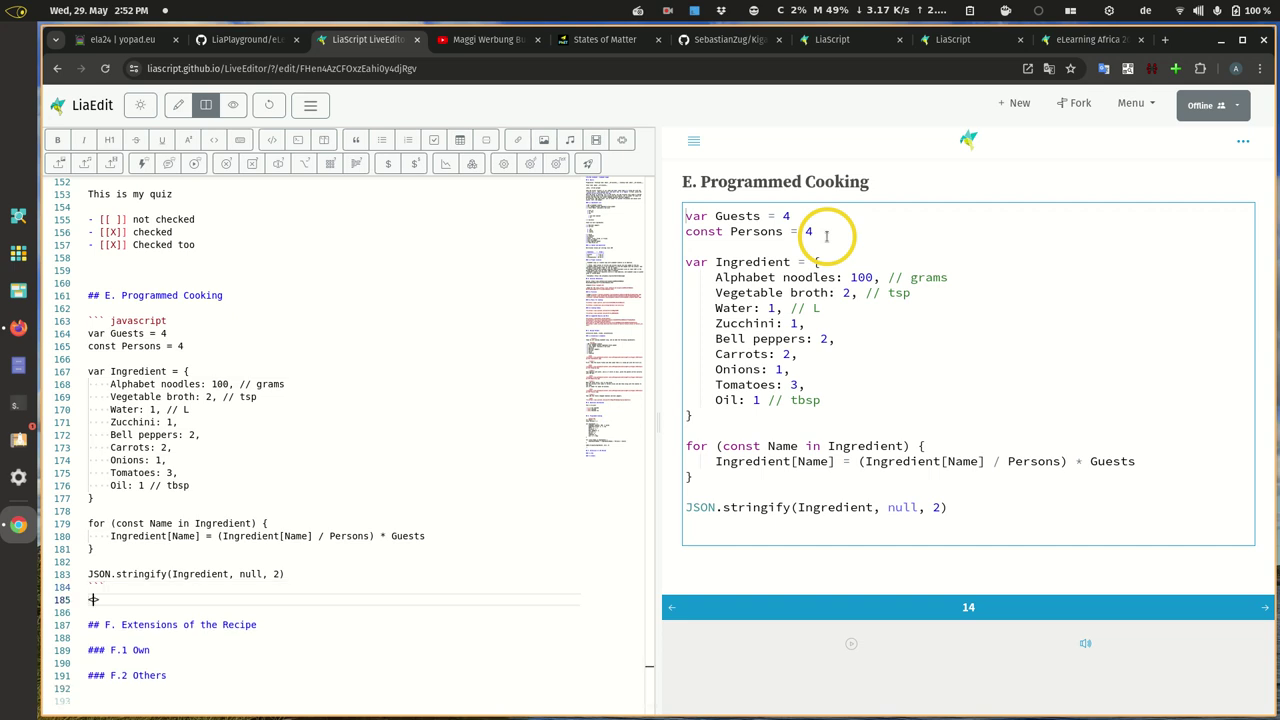
{"action": "type", "text": "<script></script>"}
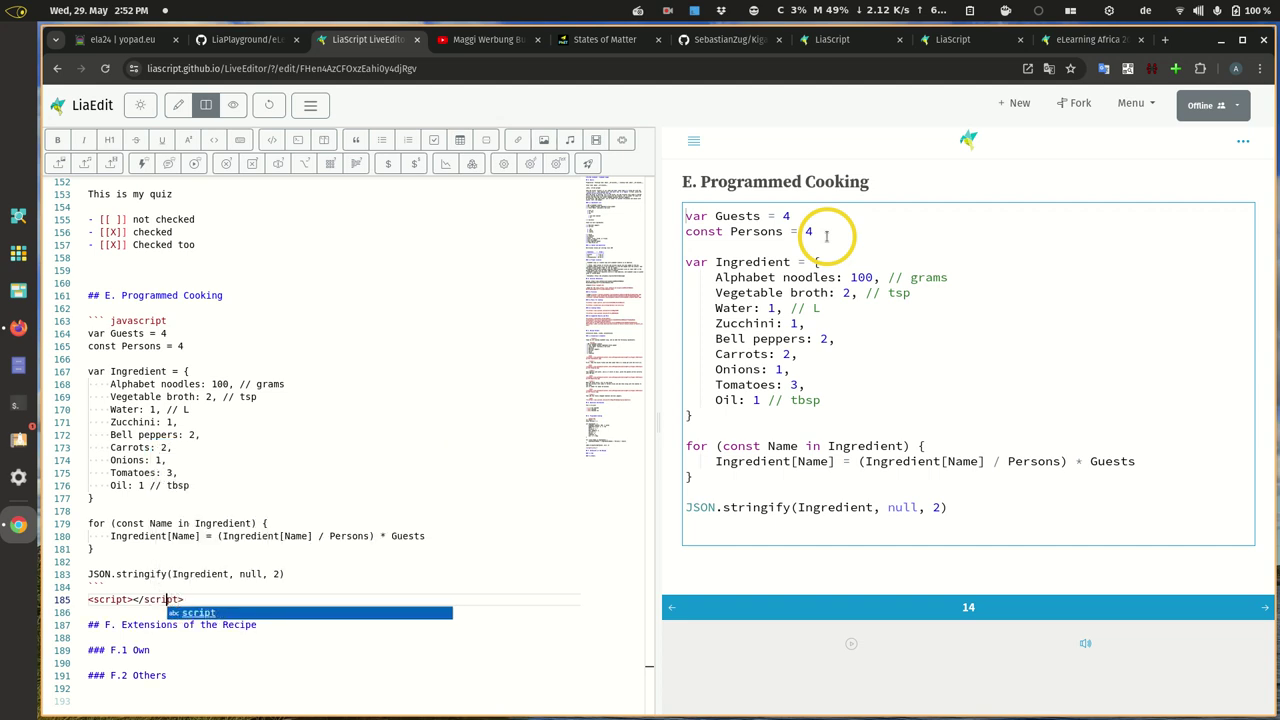
{"action": "key", "text": "Left"}
{"action": "key", "text": "Left"}
{"action": "key", "text": "Left"}
{"action": "key", "text": "Left"}
{"action": "key", "text": "Left"}
{"action": "key", "text": "Left"}
{"action": "key", "text": "Left"}
{"action": "key", "text": "Left"}
{"action": "type", "text": "@"}
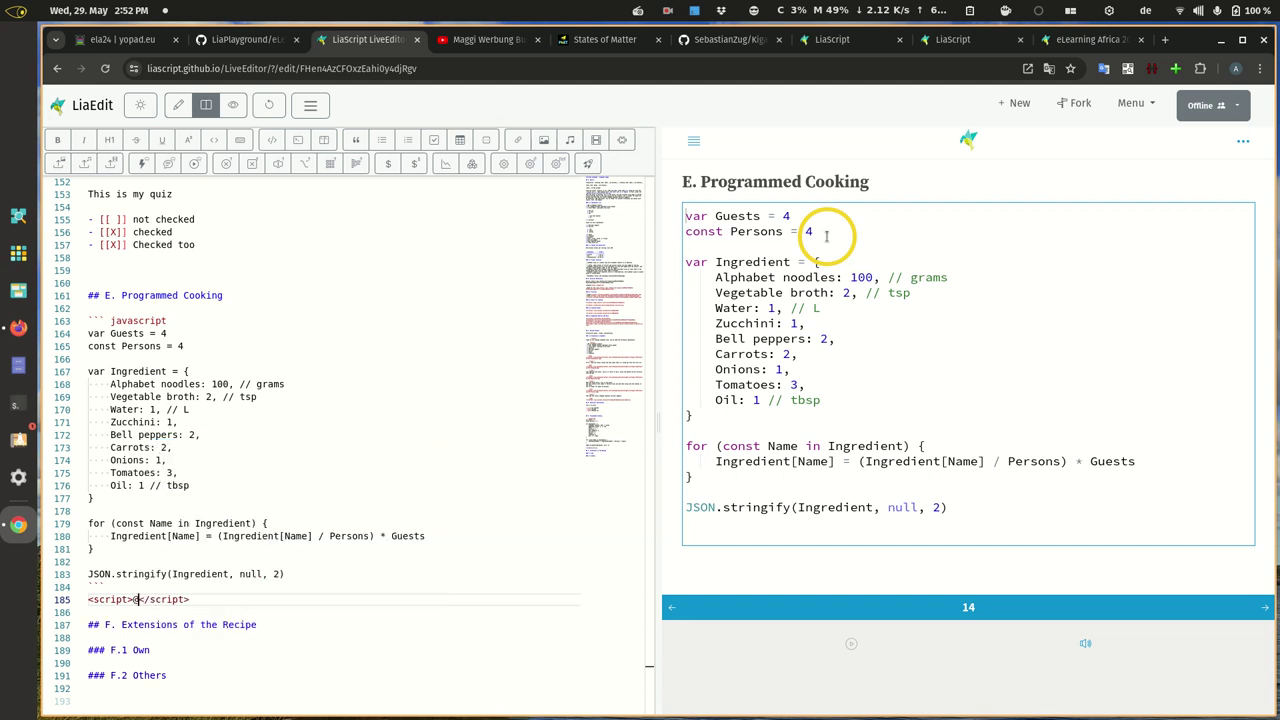
{"action": "type", "text": "input"}
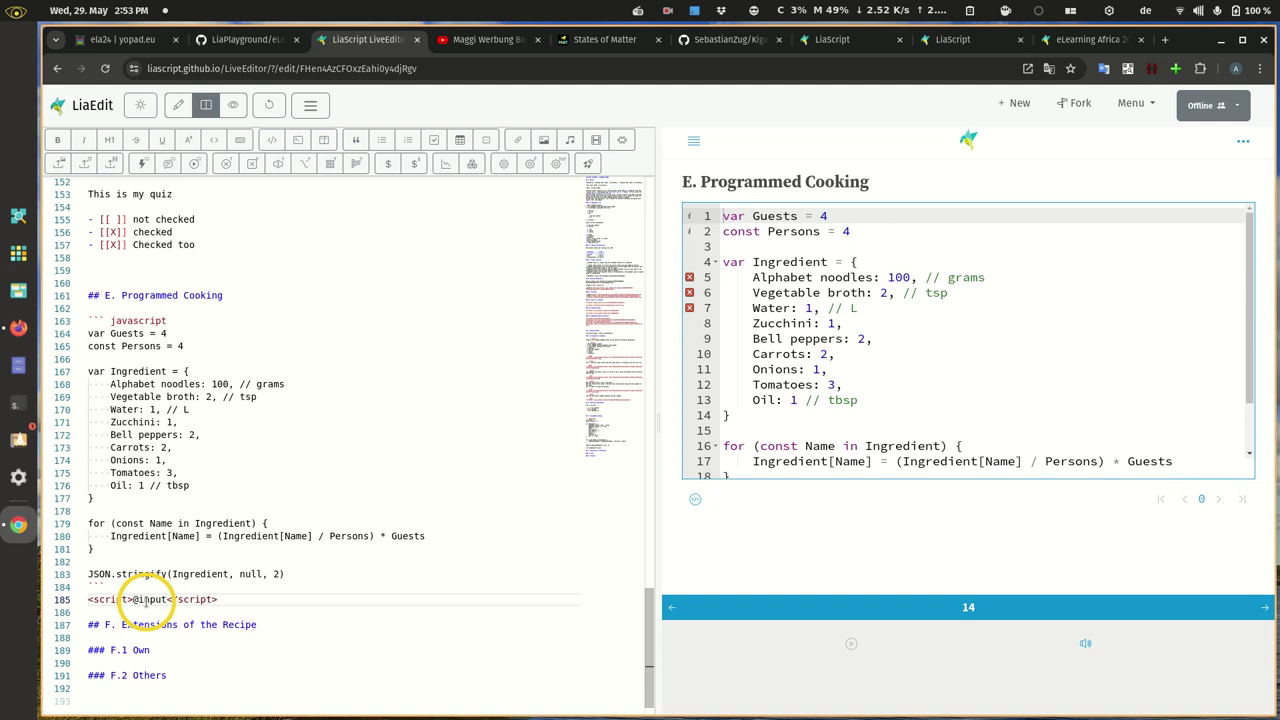
{"action": "mouse_move", "coordinate": [688, 279]}
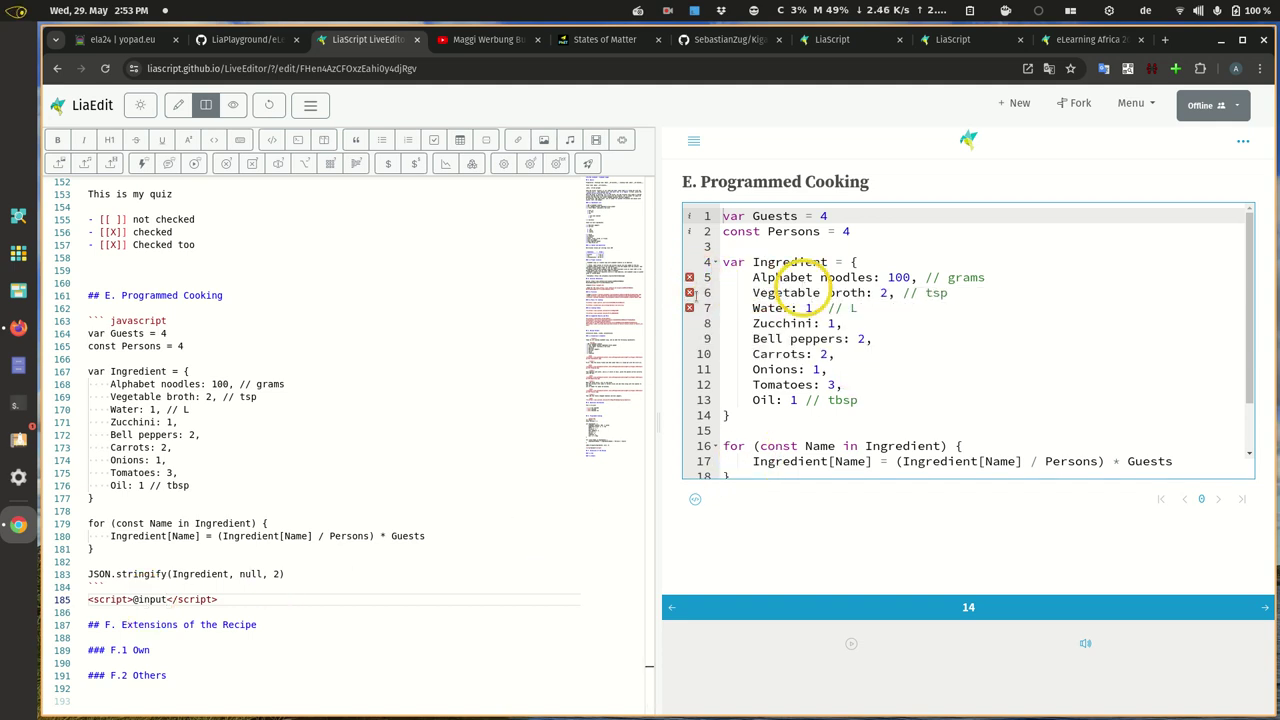
- Wrap "Alphabet noodles" and "Vegetable broth" in double quotes on lines 168 and 169
{"action": "left_click", "coordinate": [113, 384]}
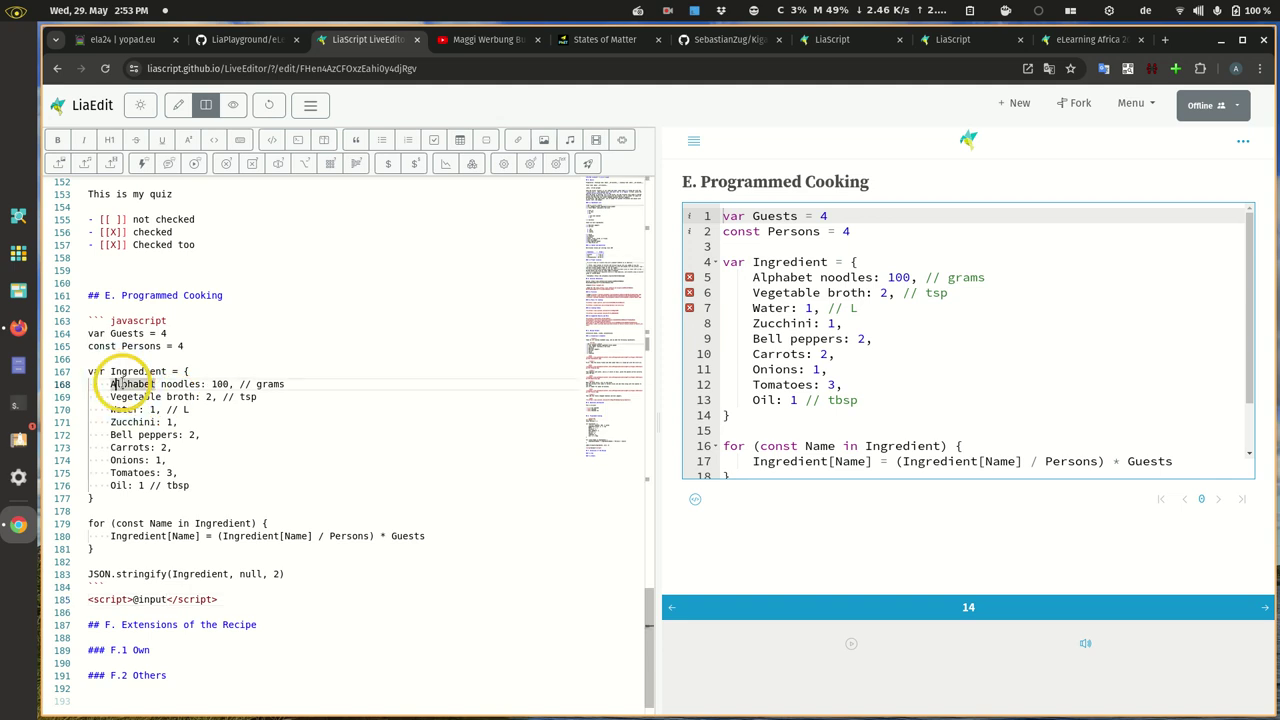
{"action": "type", "text": "\""}
{"action": "key", "text": "Right"}
{"action": "key", "text": "Right"}
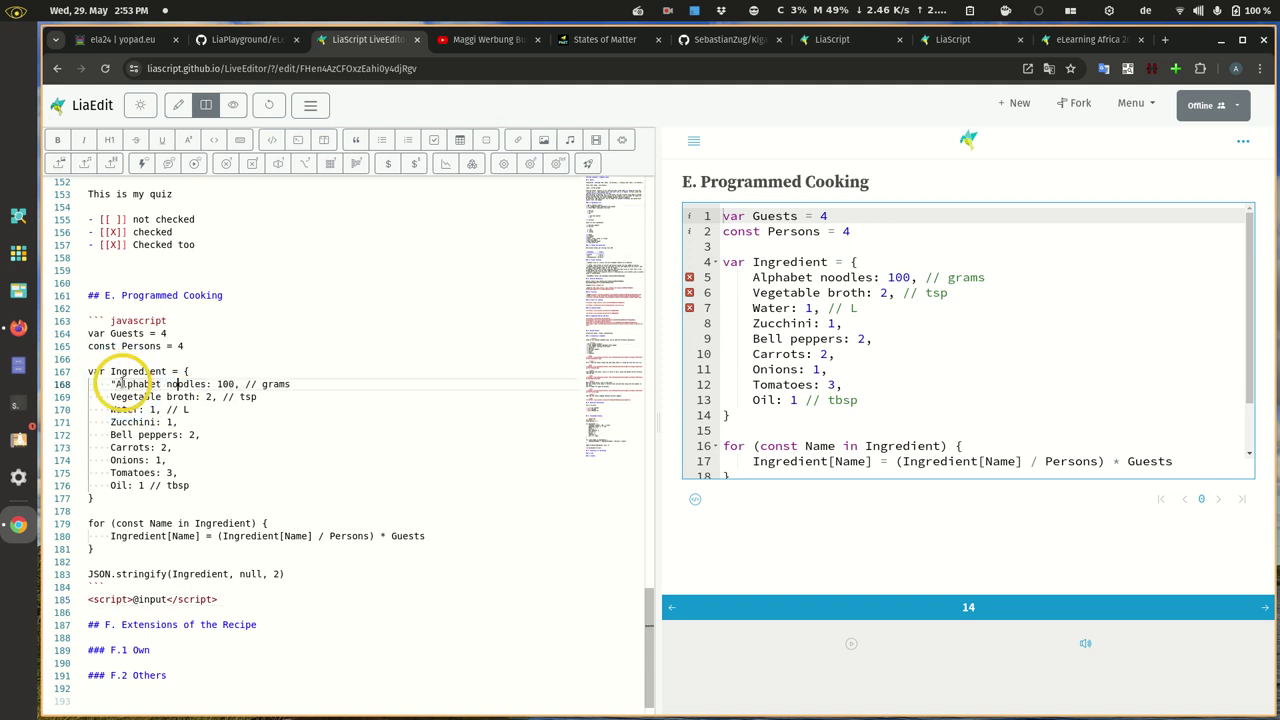
{"action": "type", "text": "\""}
{"action": "key", "text": "Down"}
{"action": "key", "text": "Left"}
{"action": "key", "text": "Left"}
{"action": "key", "text": "Left"}
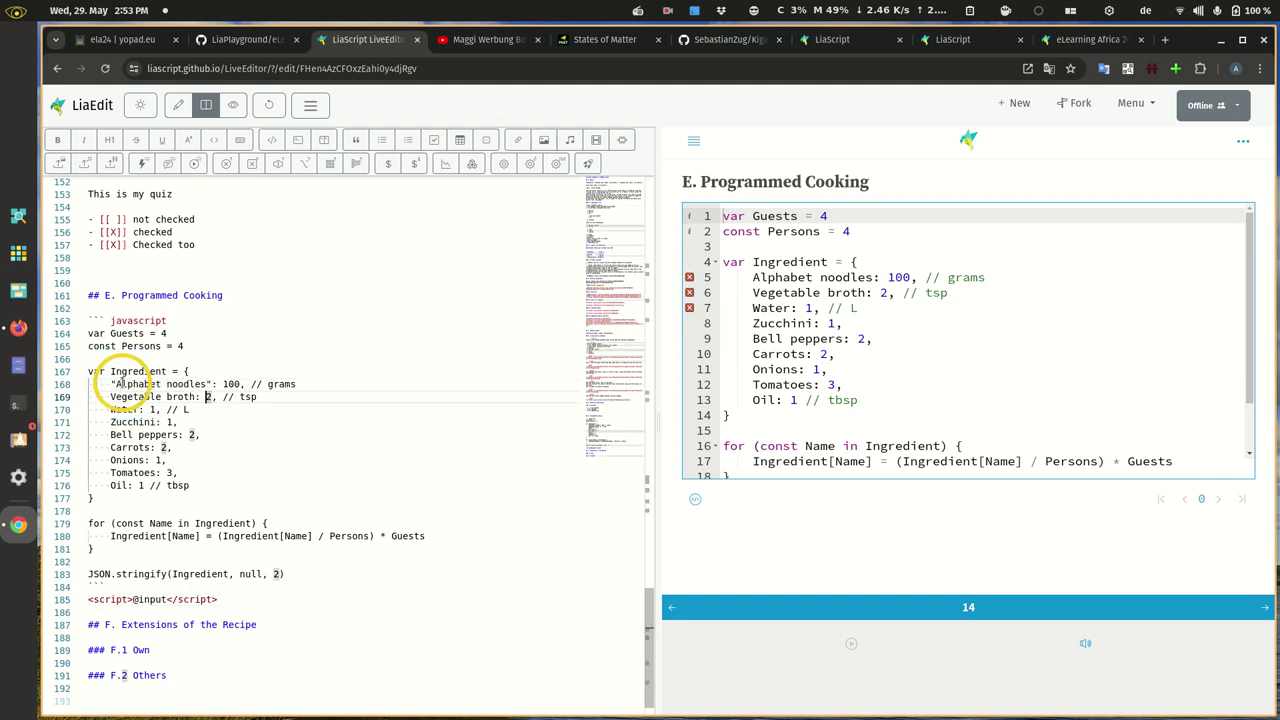
{"action": "type", "text": "\""}
{"action": "key", "text": "Left"}
{"action": "key", "text": "Left"}
{"action": "key", "text": "Left"}
{"action": "key", "text": "Left"}
{"action": "key", "text": "Left"}
{"action": "key", "text": "Left"}
{"action": "key", "text": "Left"}
{"action": "key", "text": "Left"}
{"action": "key", "text": "Left"}
{"action": "key", "text": "Left"}
{"action": "key", "text": "Left"}
{"action": "key", "text": "Left"}
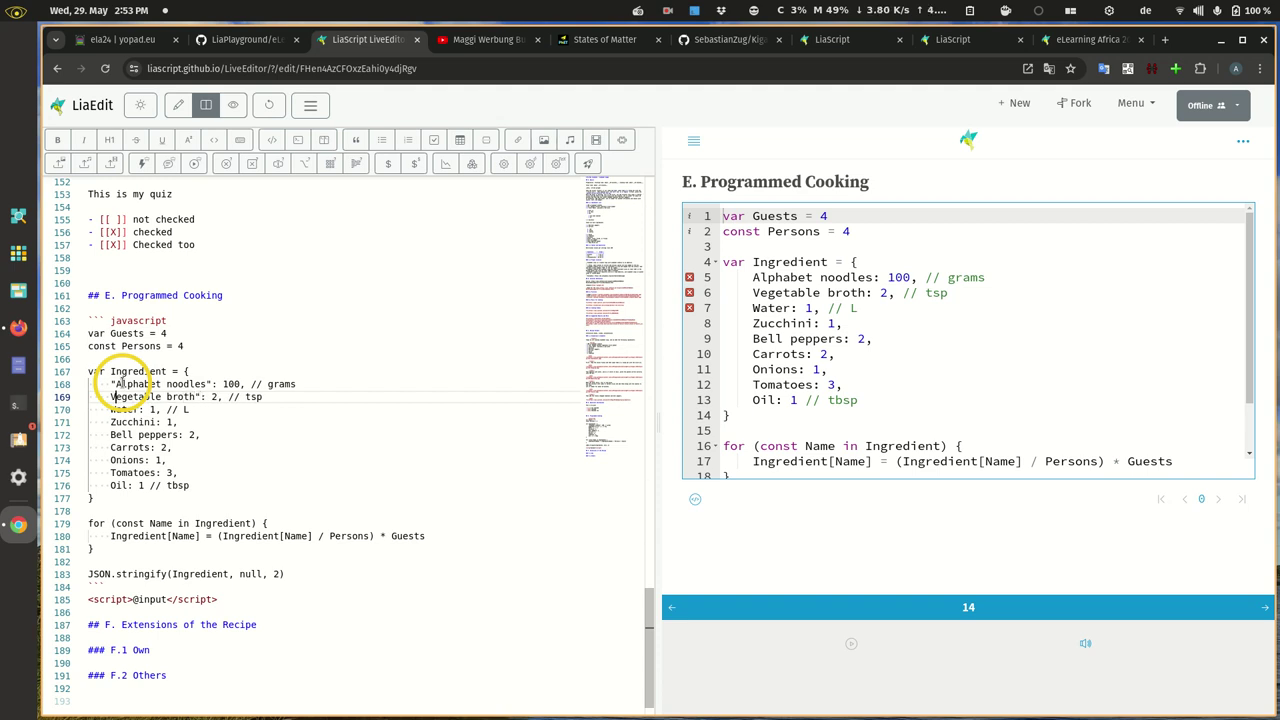
{"action": "type", "text": "\""}
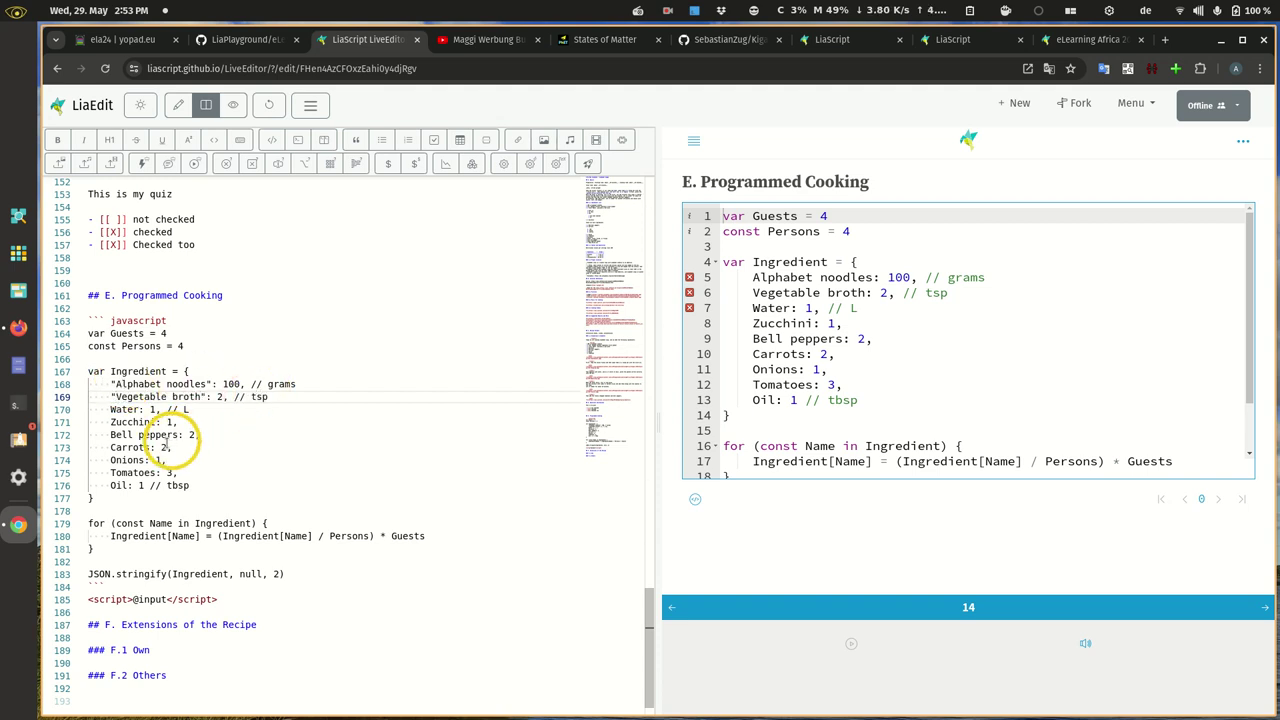
- Wrap "Bell peppers" in double quotes on line 172
{"action": "double_click", "coordinate": [168, 435]}
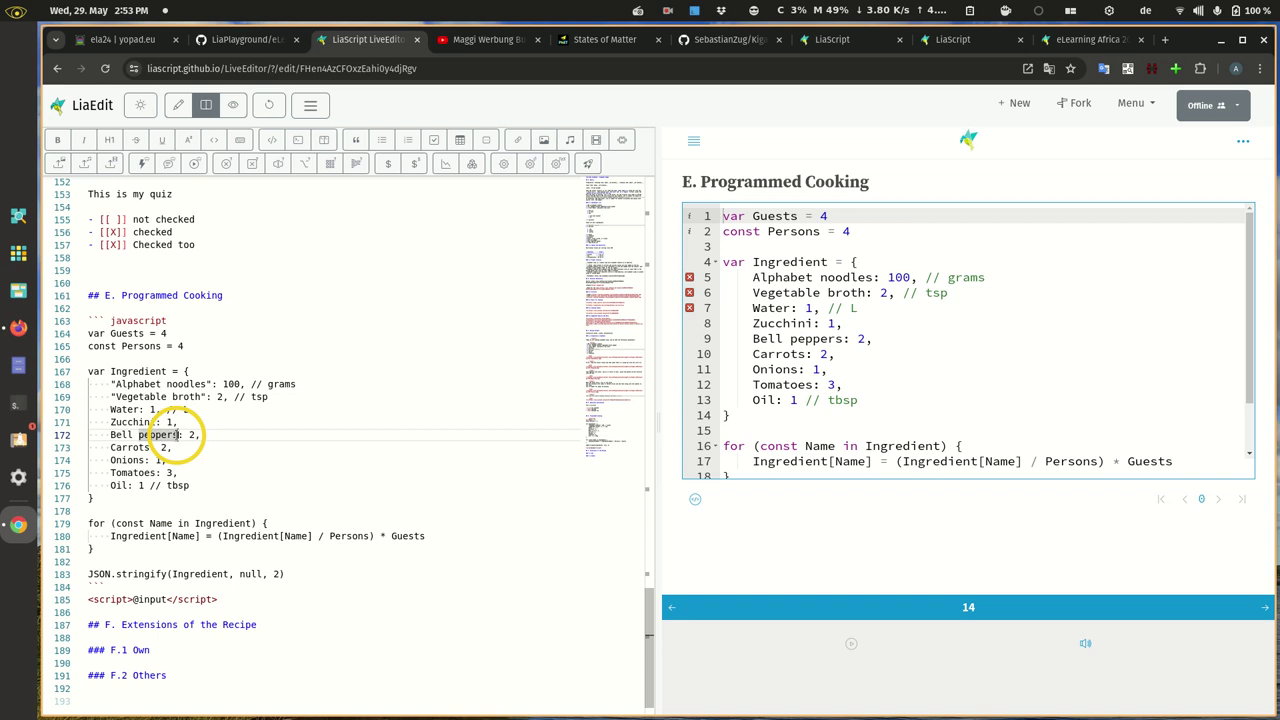
{"action": "key", "text": "Right"}
{"action": "type", "text": "\""}
{"action": "key", "text": "Home"}
{"action": "type", "text": "\""}
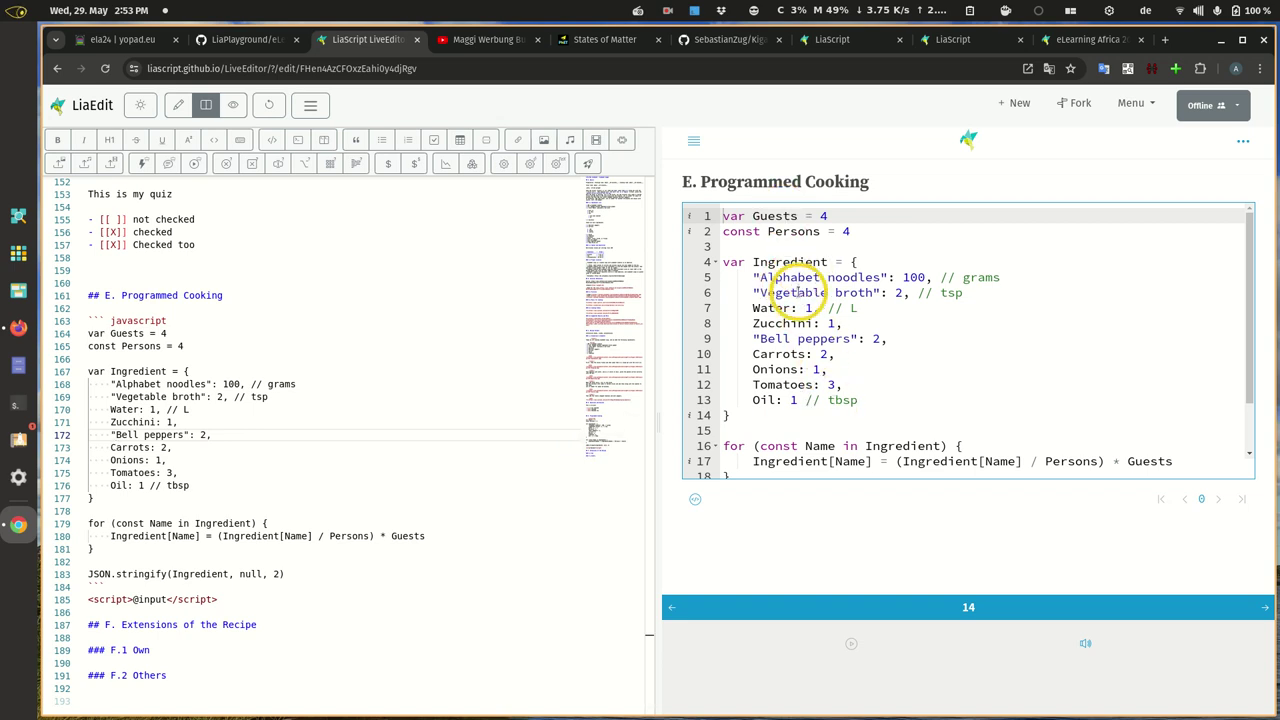
- Run slide 14's code block and review the JSON output, e.g. "Alphabet noodles": 100 for 4 guests
{"action": "scroll", "coordinate": [785, 305], "scroll_direction": "down", "scroll_amount": 2}
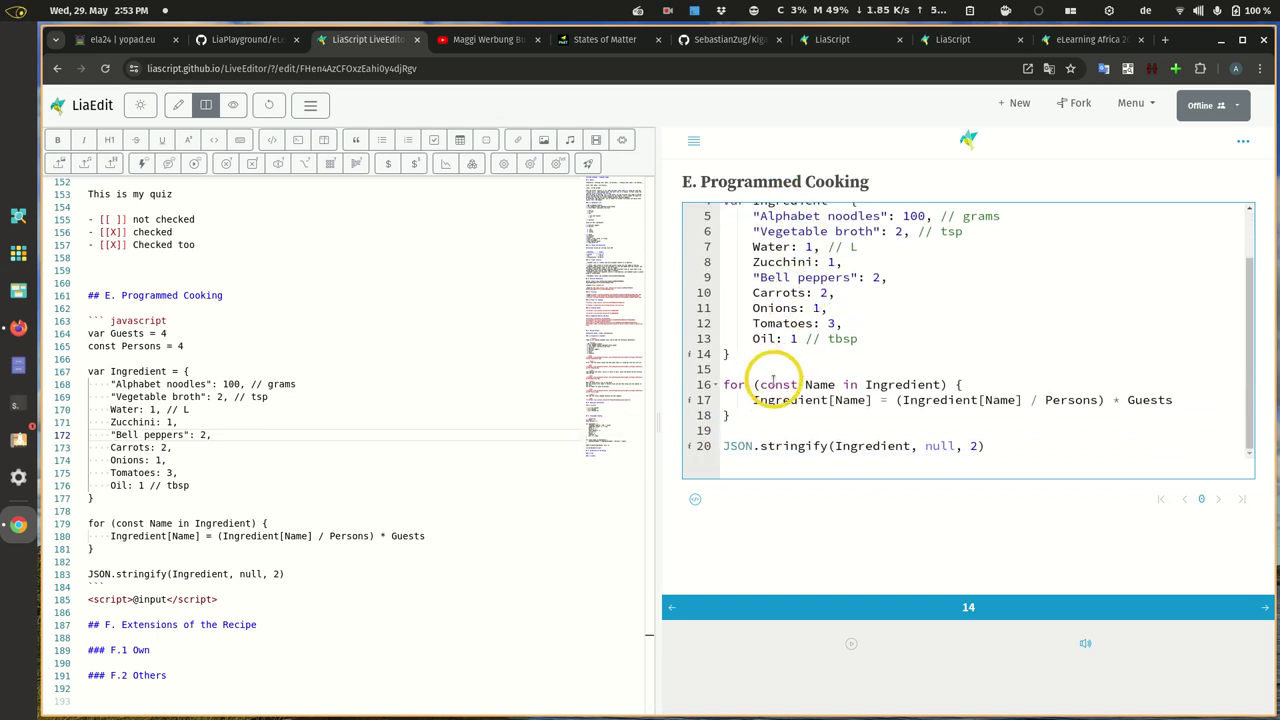
{"action": "scroll", "coordinate": [831, 399], "scroll_direction": "up", "scroll_amount": 2}
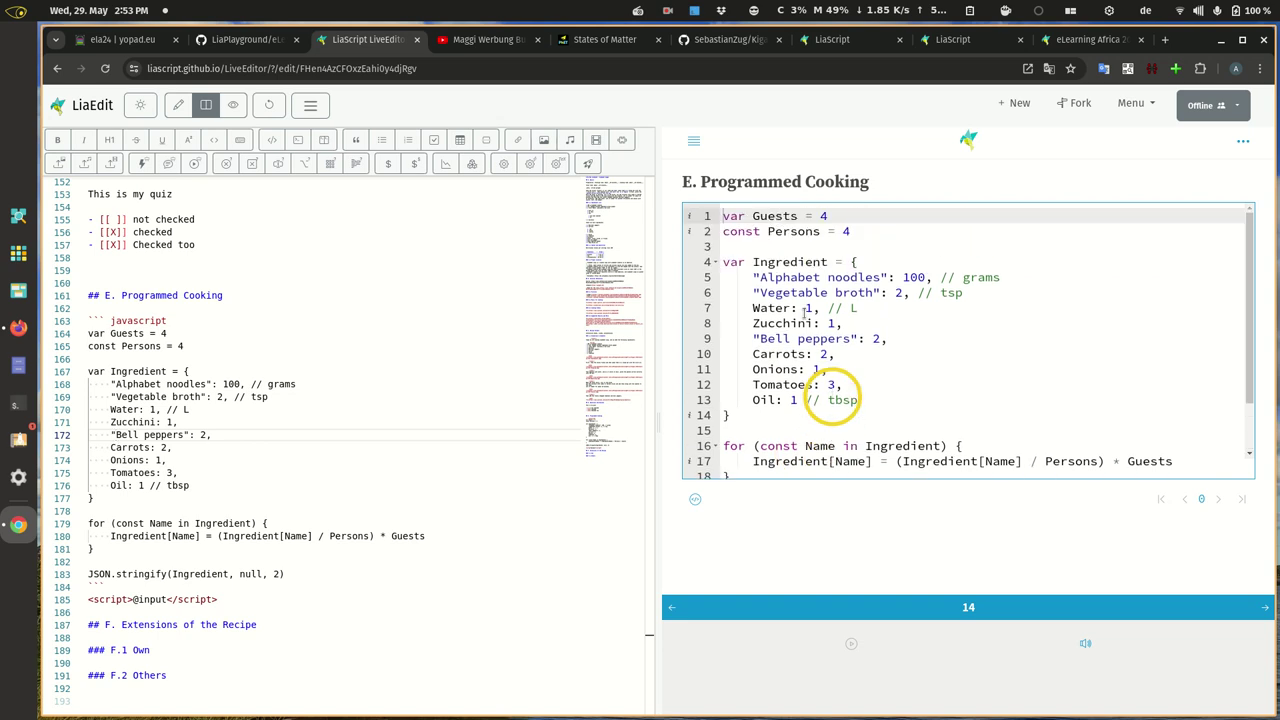
{"action": "scroll", "coordinate": [885, 329], "scroll_direction": "down", "scroll_amount": 2}
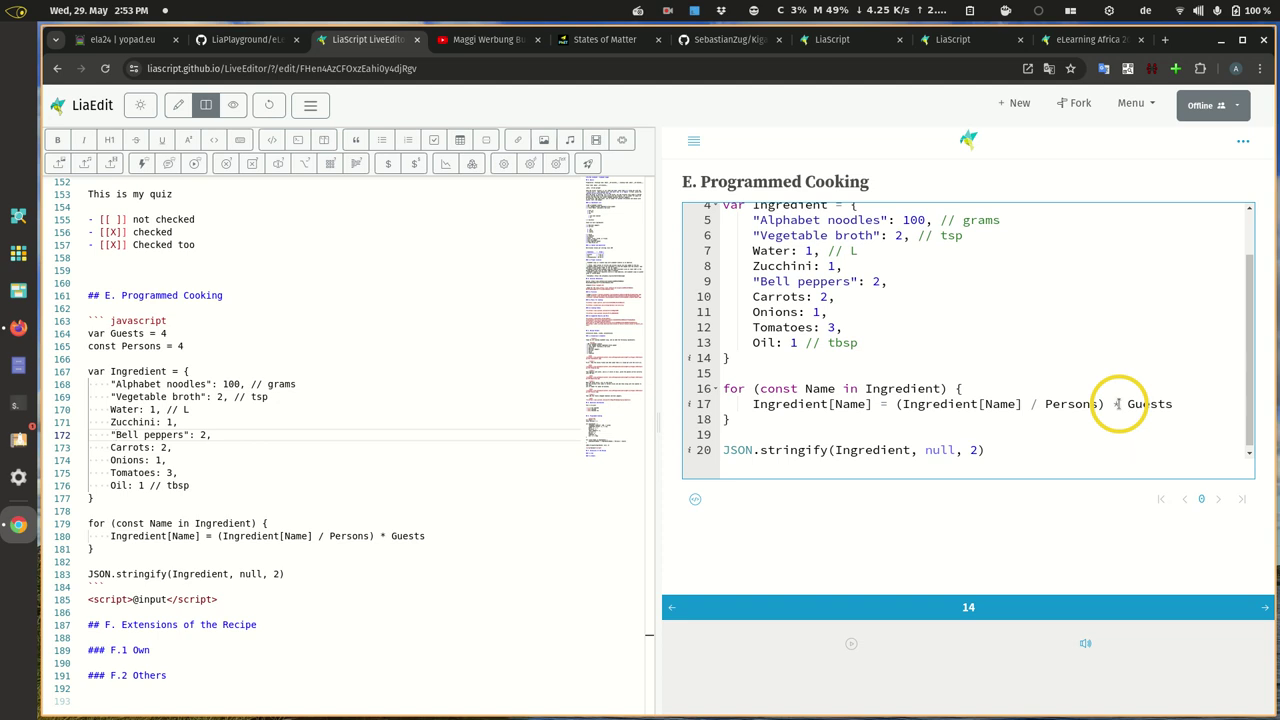
{"action": "scroll", "coordinate": [1117, 404], "scroll_direction": "up", "scroll_amount": 2}
{"action": "scroll", "coordinate": [1117, 404], "scroll_direction": "down", "scroll_amount": 3}
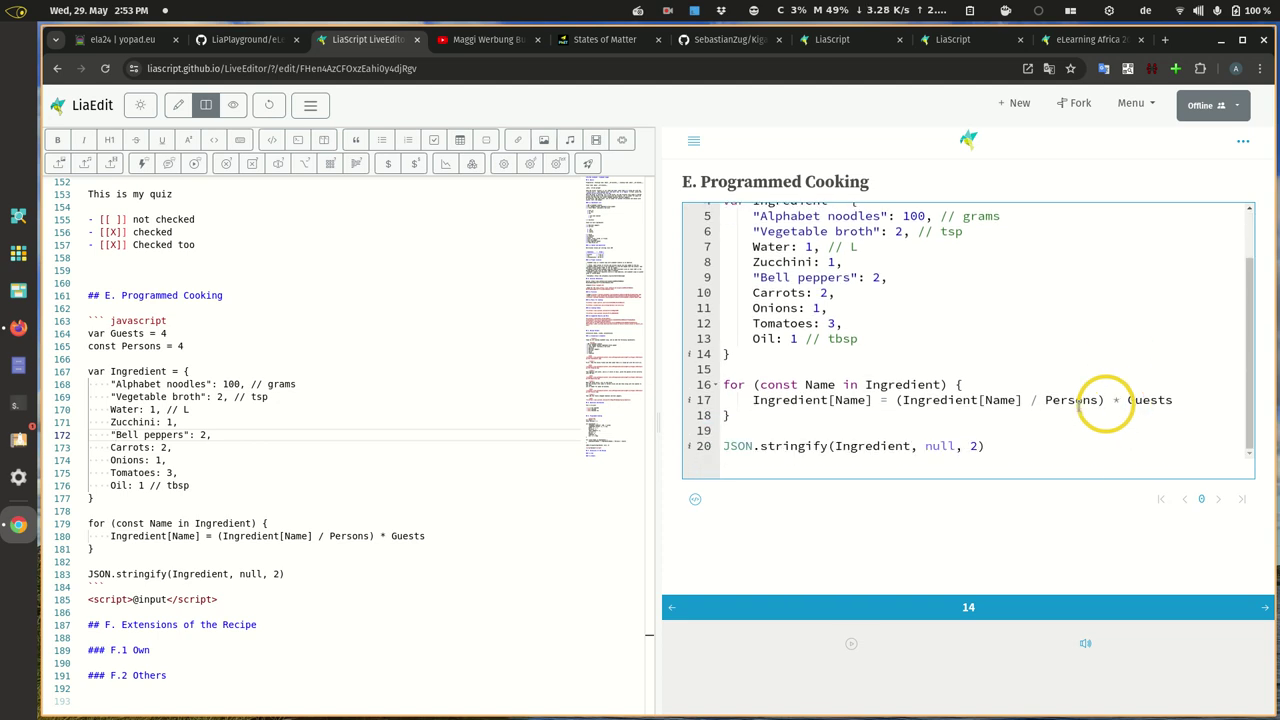
{"action": "left_click", "coordinate": [695, 503]}
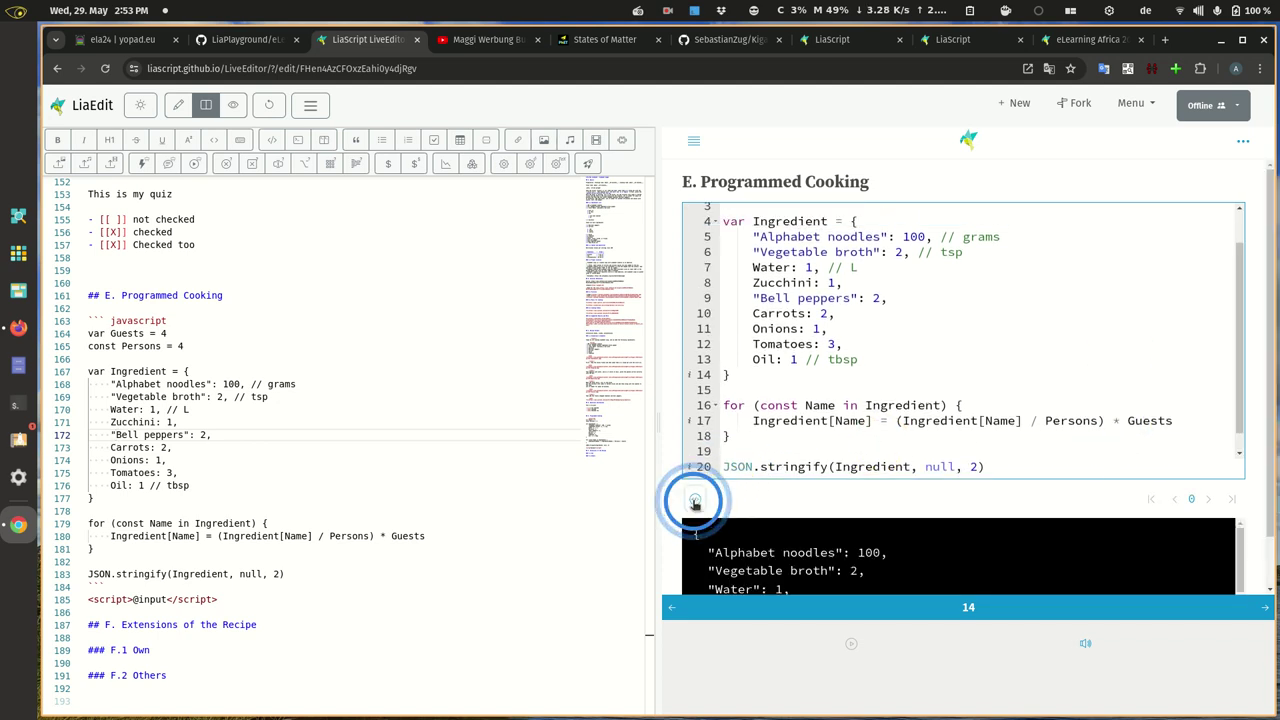
{"action": "scroll", "coordinate": [669, 468], "scroll_direction": "down", "scroll_amount": 1}
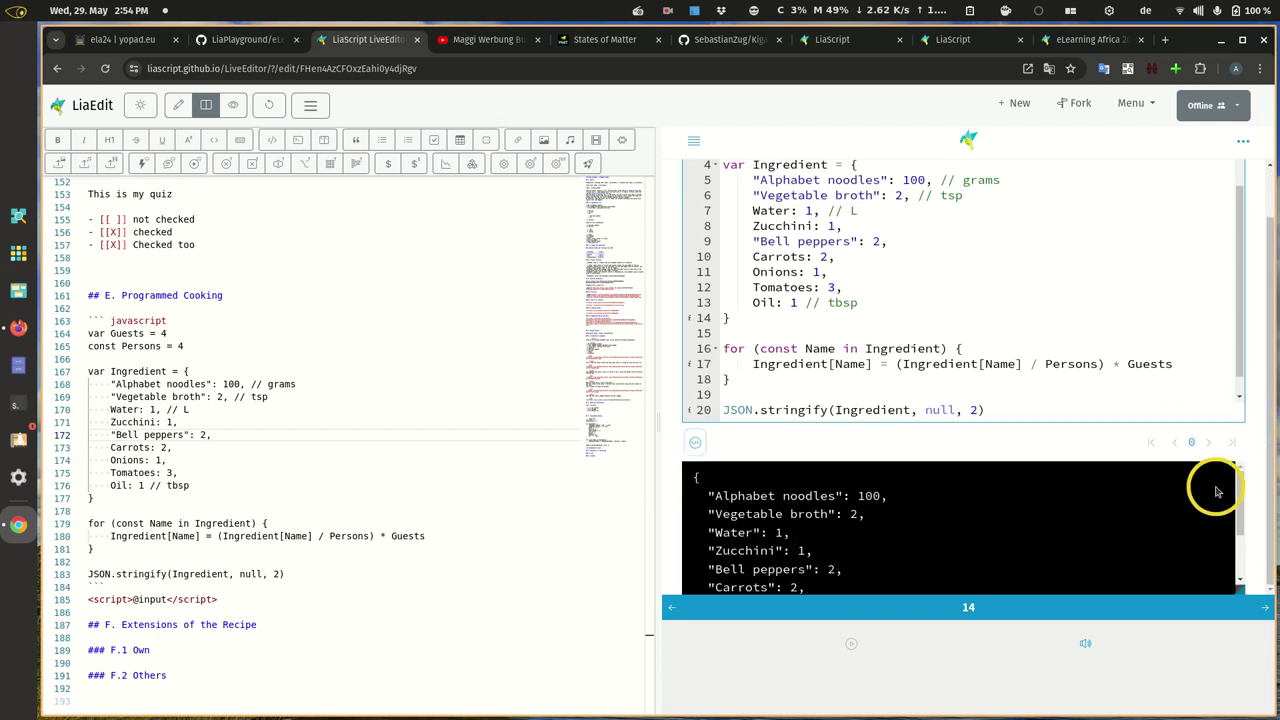
{"action": "scroll", "coordinate": [1217, 488], "scroll_direction": "down", "scroll_amount": 2}
{"action": "scroll", "coordinate": [1217, 490], "scroll_direction": "up", "scroll_amount": 2}
{"action": "scroll", "coordinate": [1217, 490], "scroll_direction": "down", "scroll_amount": 2}
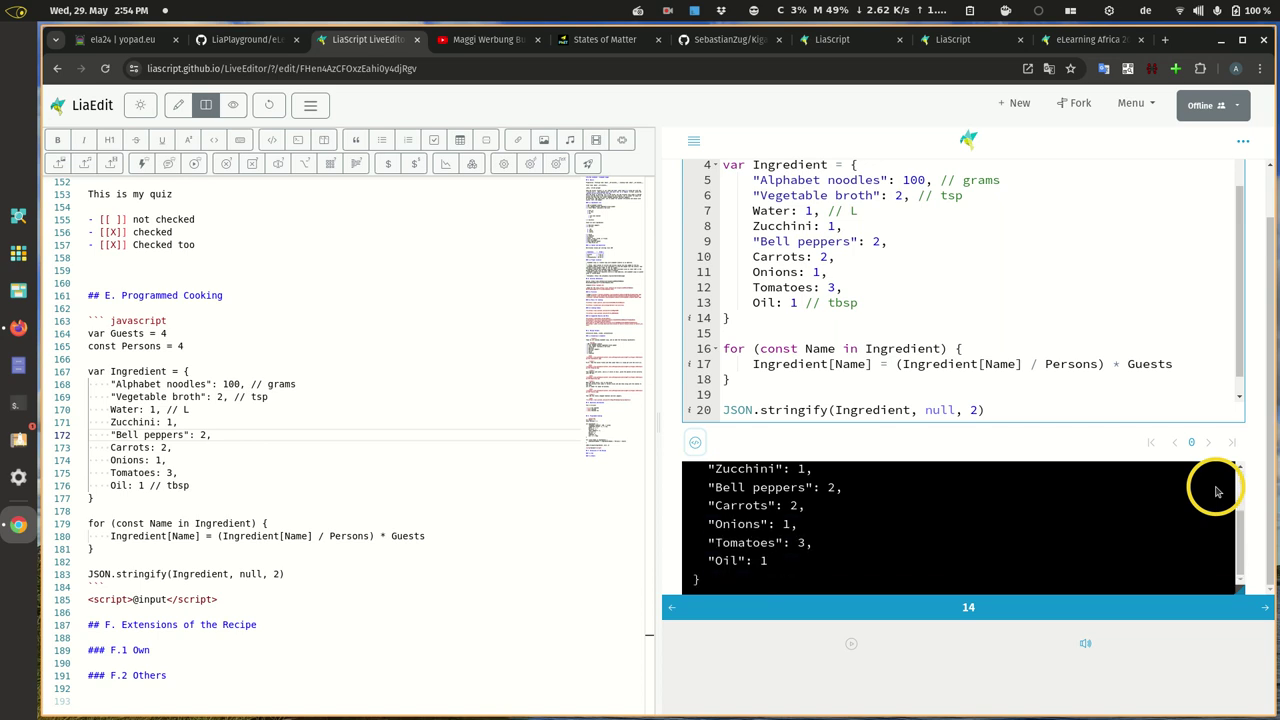
{"action": "scroll", "coordinate": [1217, 490], "scroll_direction": "up", "scroll_amount": 2}
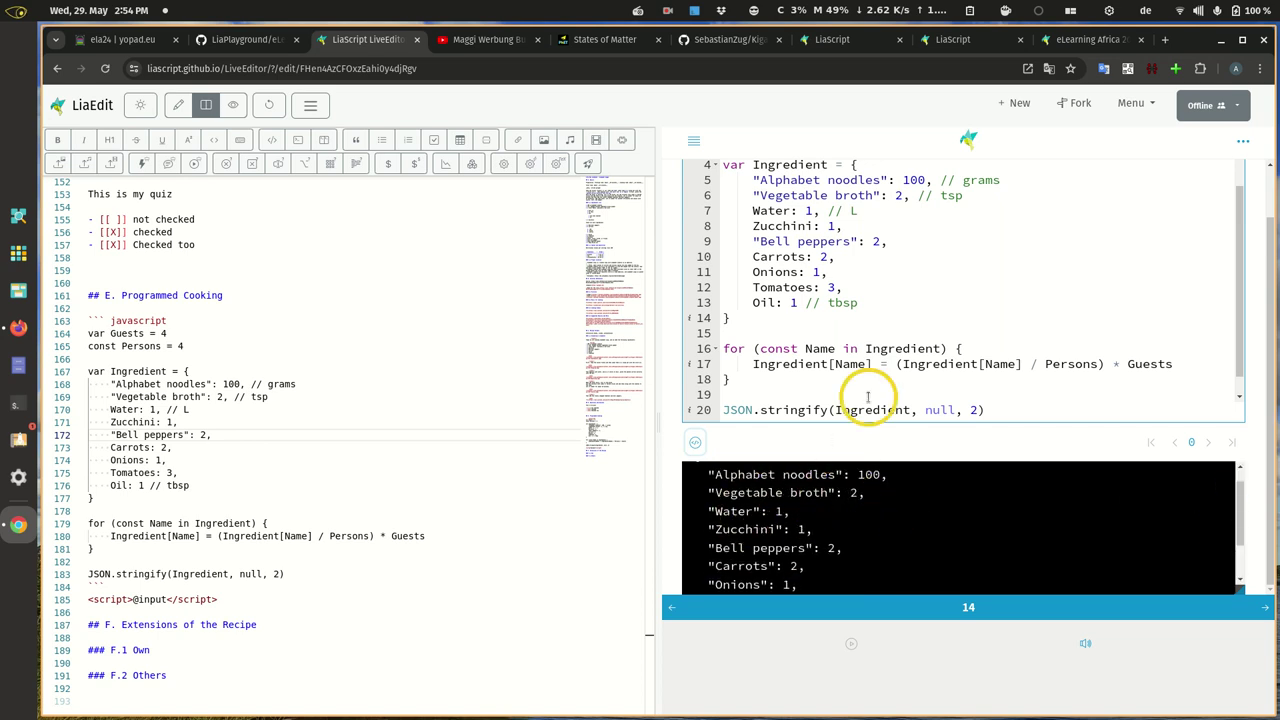
{"action": "scroll", "coordinate": [866, 400], "scroll_direction": "up", "scroll_amount": 2}
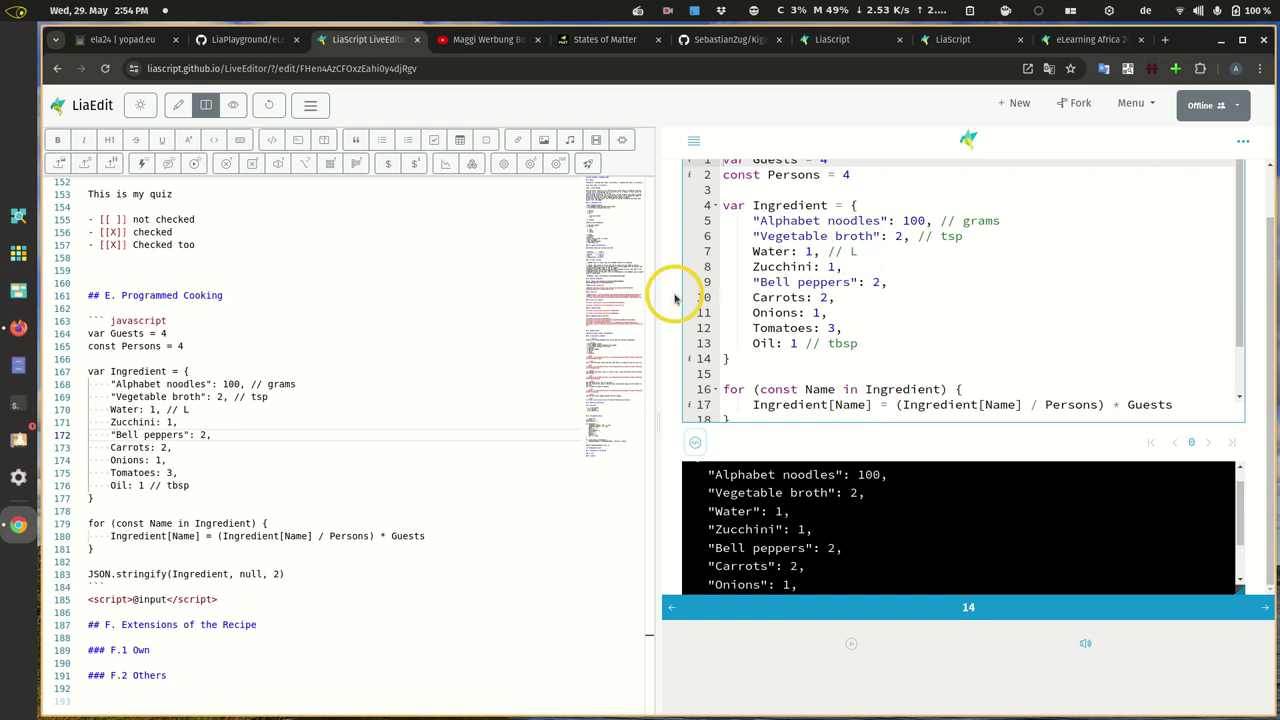
{"action": "scroll", "coordinate": [674, 291], "scroll_direction": "up", "scroll_amount": 1}
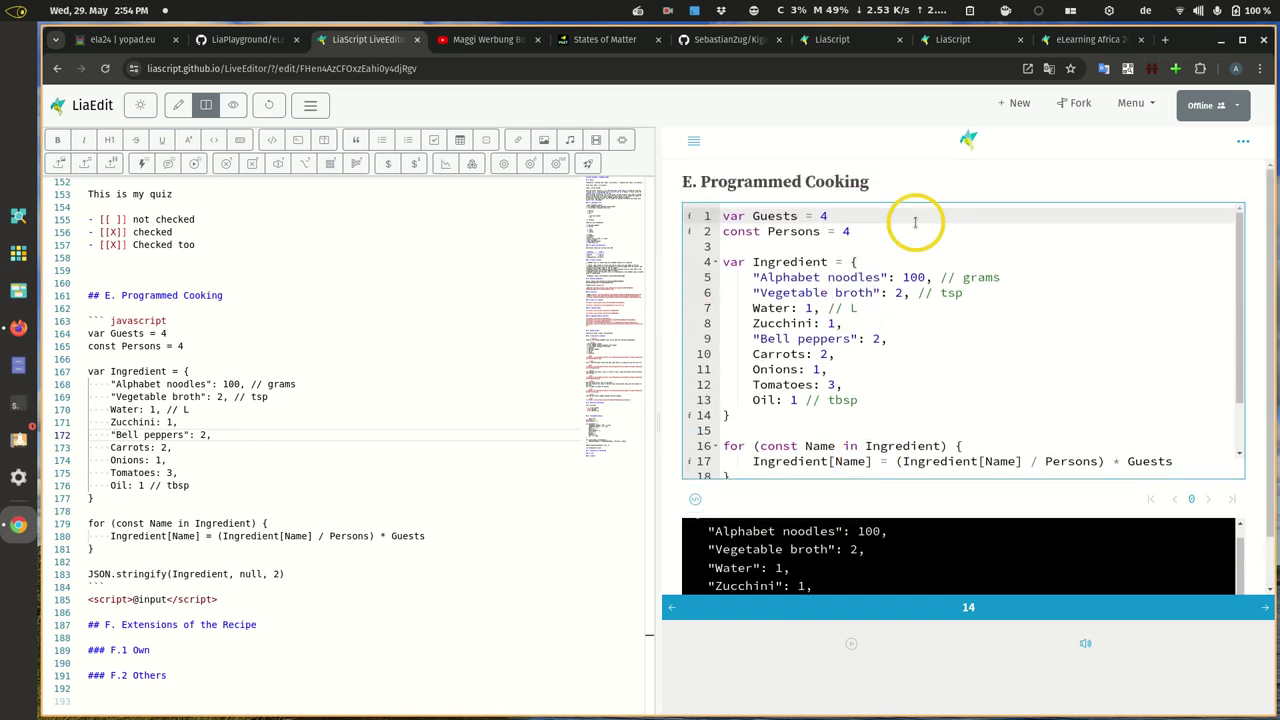
- Change Guests from 4 to 10 in the preview editor and rerun the code
{"action": "key", "text": "BackSpace"}
{"action": "type", "text": "10"}
{"action": "left_click", "coordinate": [697, 500]}
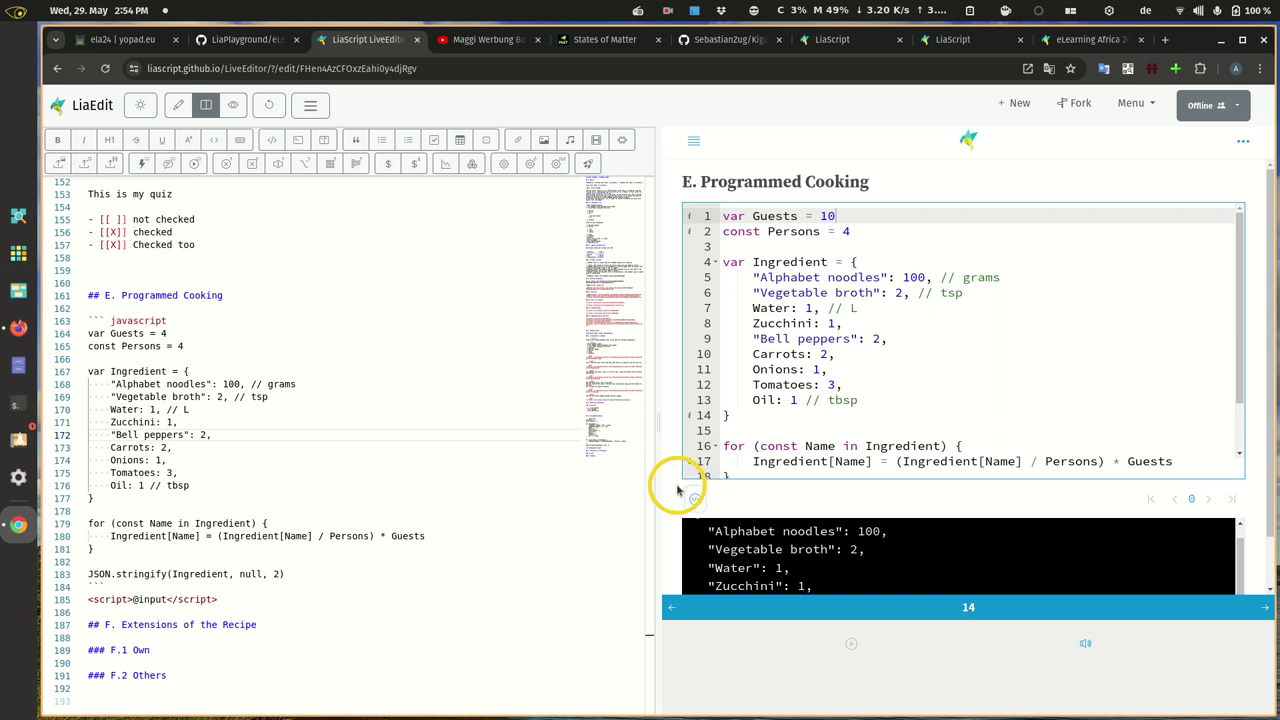
{"action": "scroll", "coordinate": [677, 488], "scroll_direction": "down", "scroll_amount": 1}
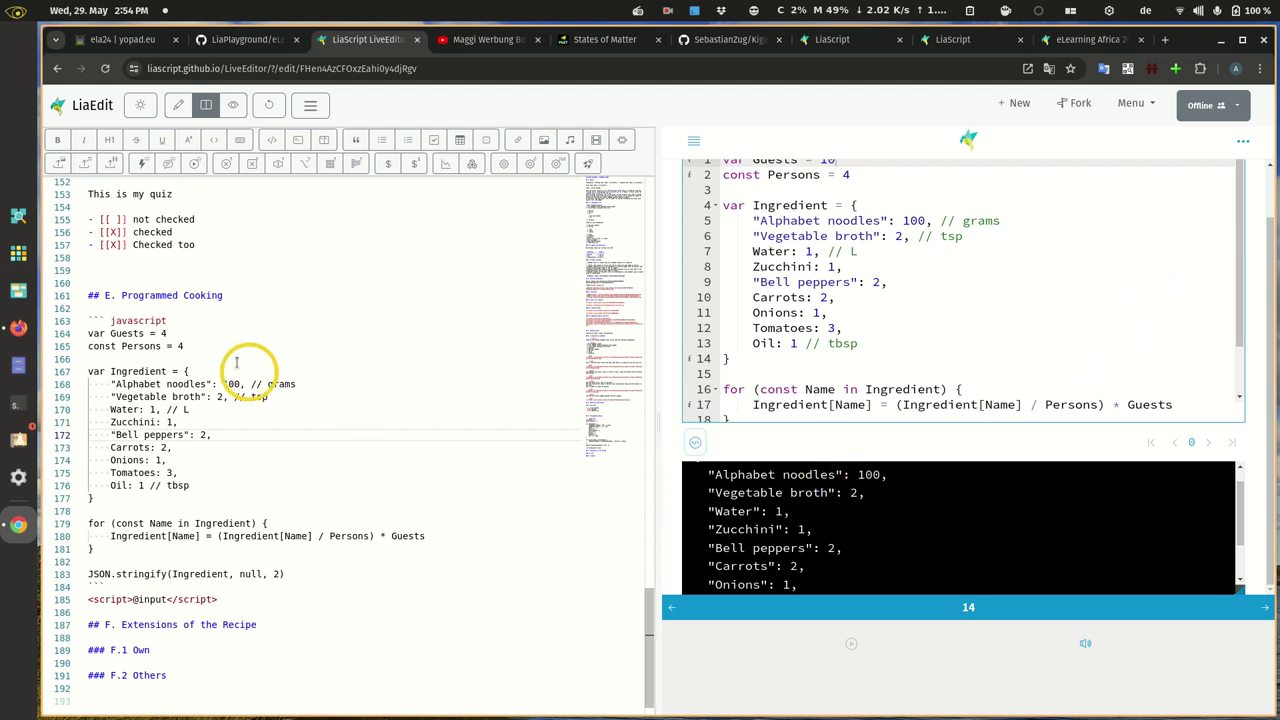
- Set Guests = 10 on source line 164 and rerun, scaling Alphabet noodles to 250
{"action": "left_click", "coordinate": [200, 335]}
{"action": "key", "text": "BackSpace"}
{"action": "type", "text": "10"}
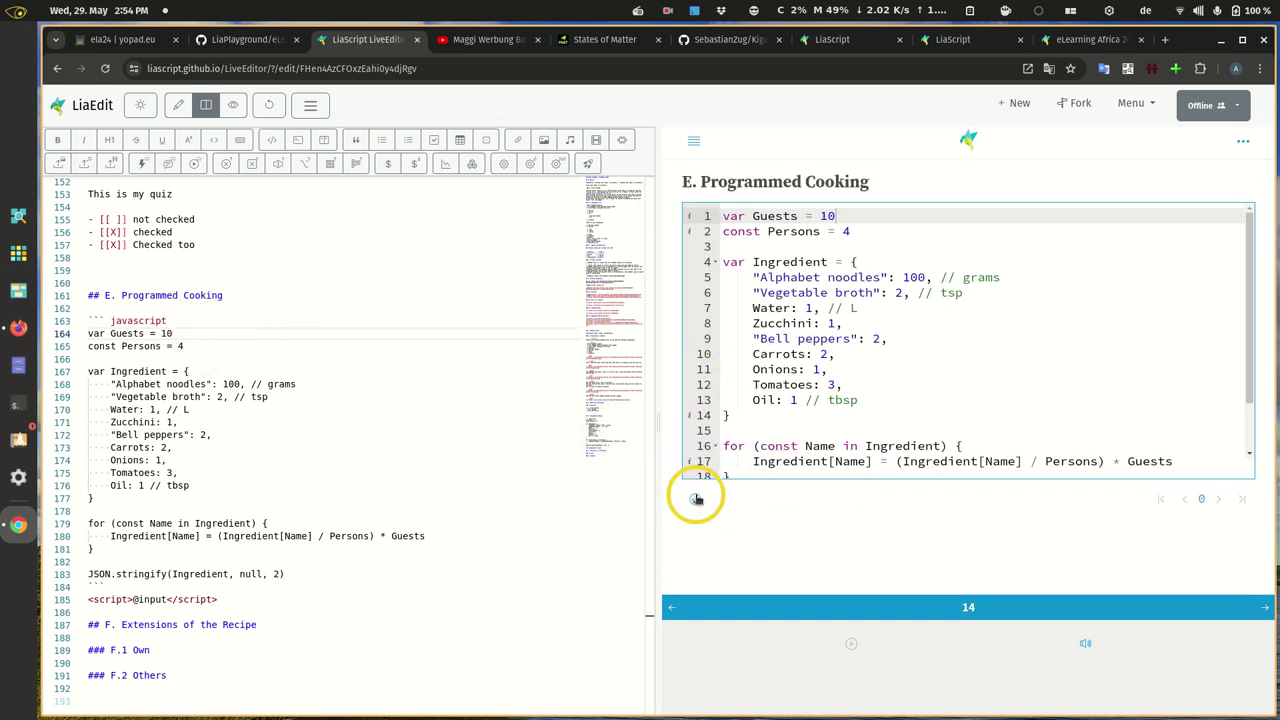
{"action": "left_click", "coordinate": [696, 503]}
{"action": "scroll", "coordinate": [830, 491], "scroll_direction": "down", "scroll_amount": 1}
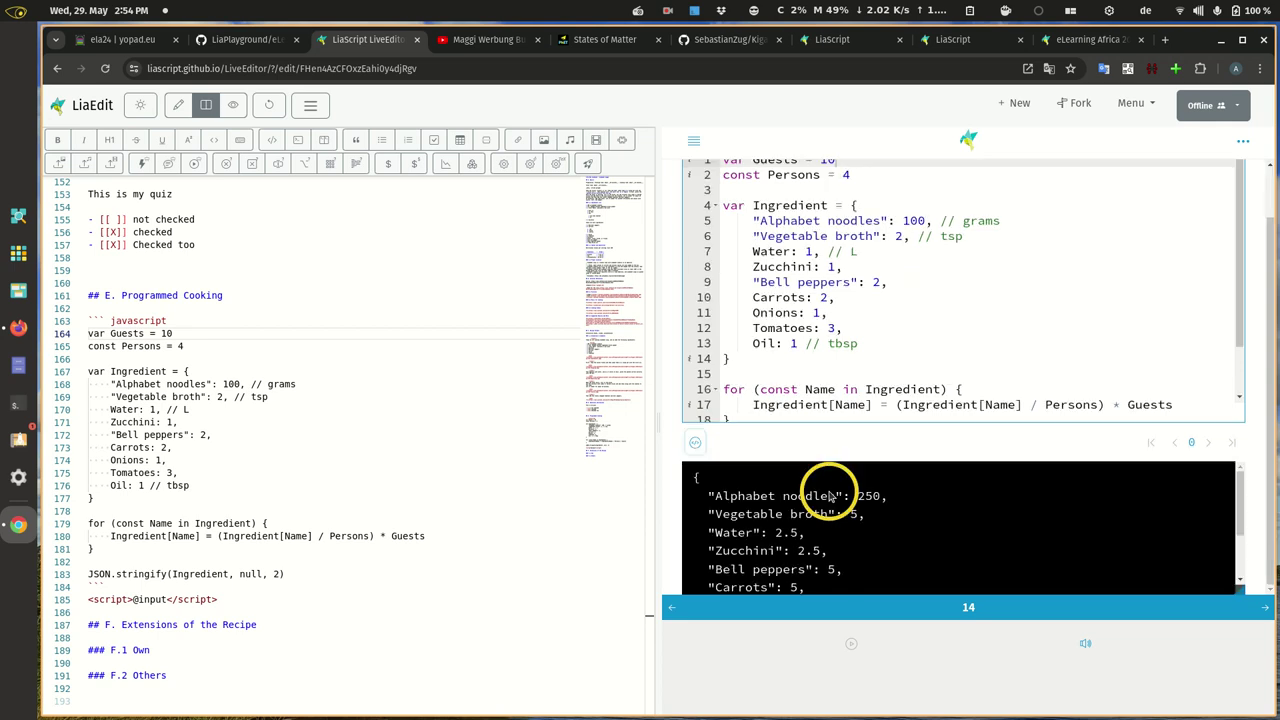
- Make it const Persons = 40 in the live block, run it, and select source line 185
{"action": "left_click", "coordinate": [865, 172]}
{"action": "type", "text": "0"}
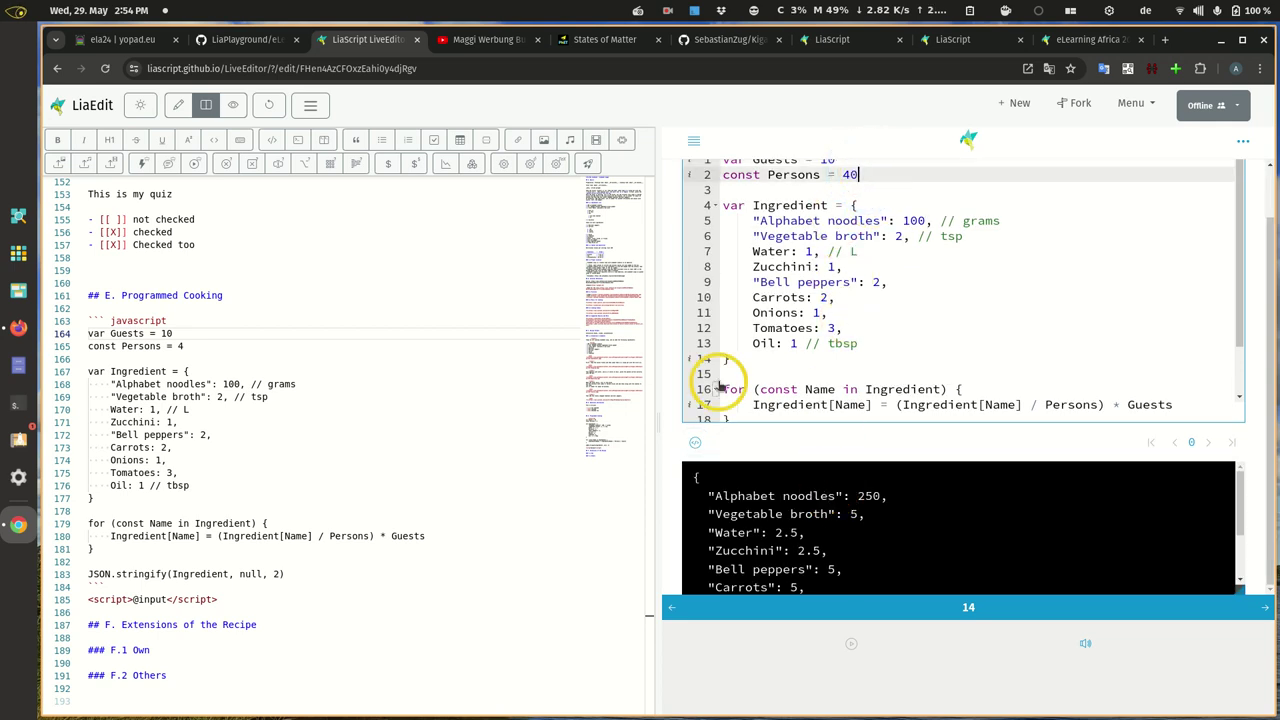
{"action": "left_click", "coordinate": [694, 443]}
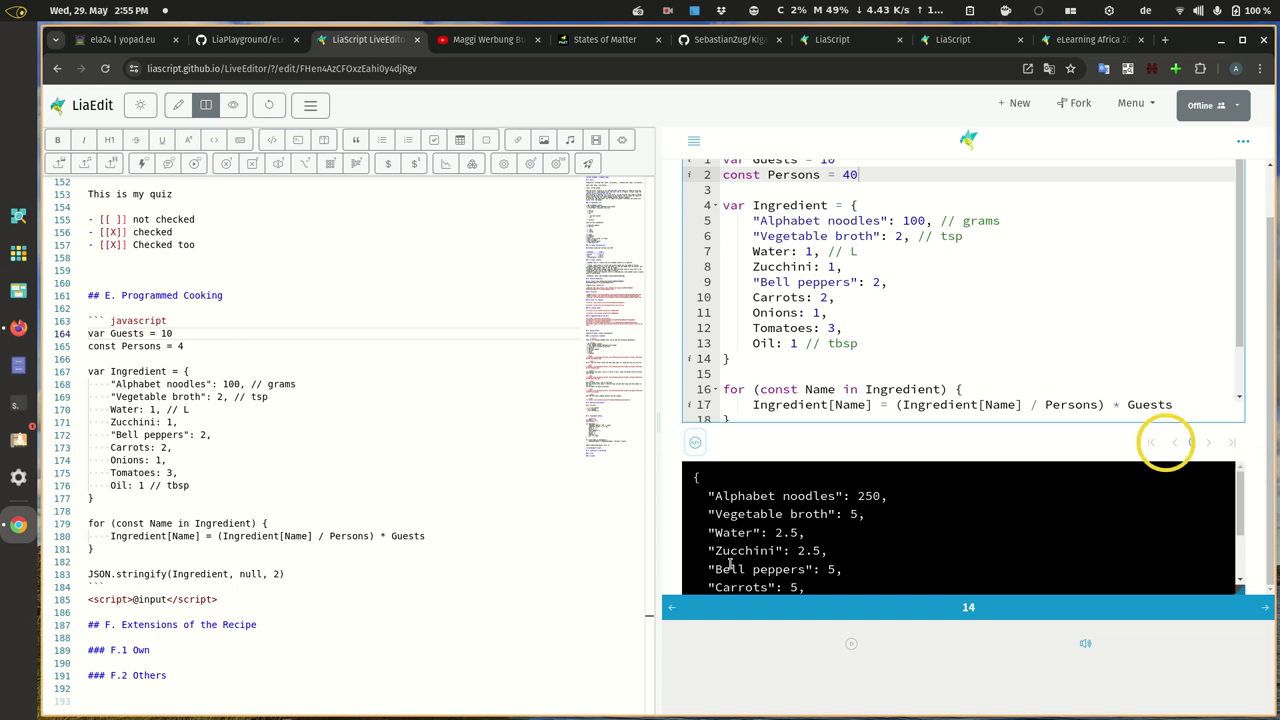
{"action": "left_click_drag", "start_coordinate": [224, 600], "coordinate": [83, 600]}
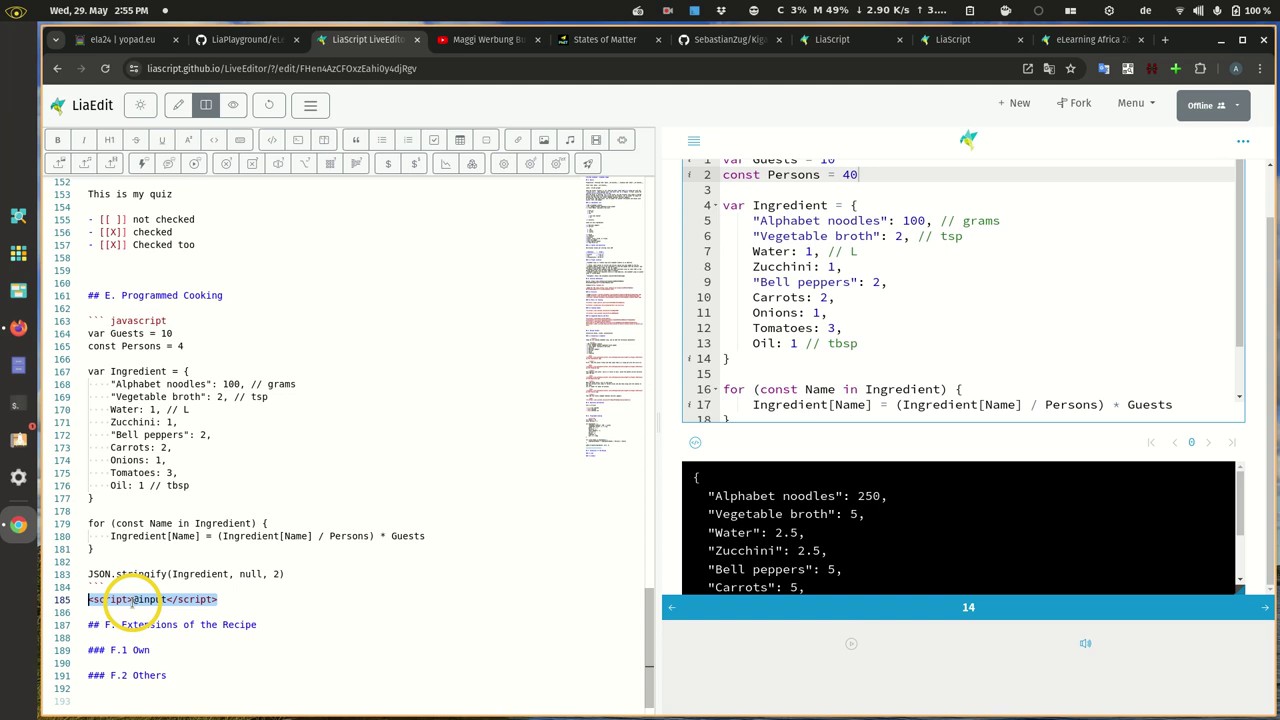
- Go to the liascript.github.io homepage tab and scroll to the JavaScript Ready section
{"action": "left_click", "coordinate": [1165, 40]}
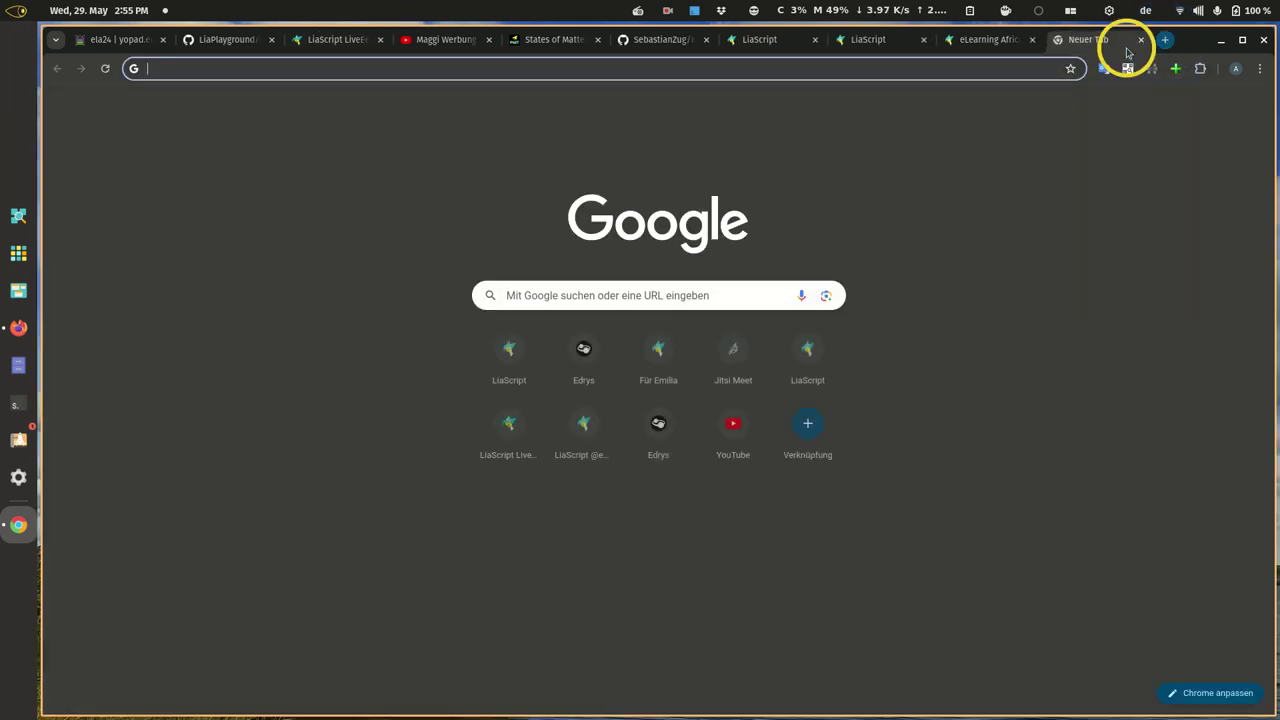
{"action": "left_click", "coordinate": [899, 40]}
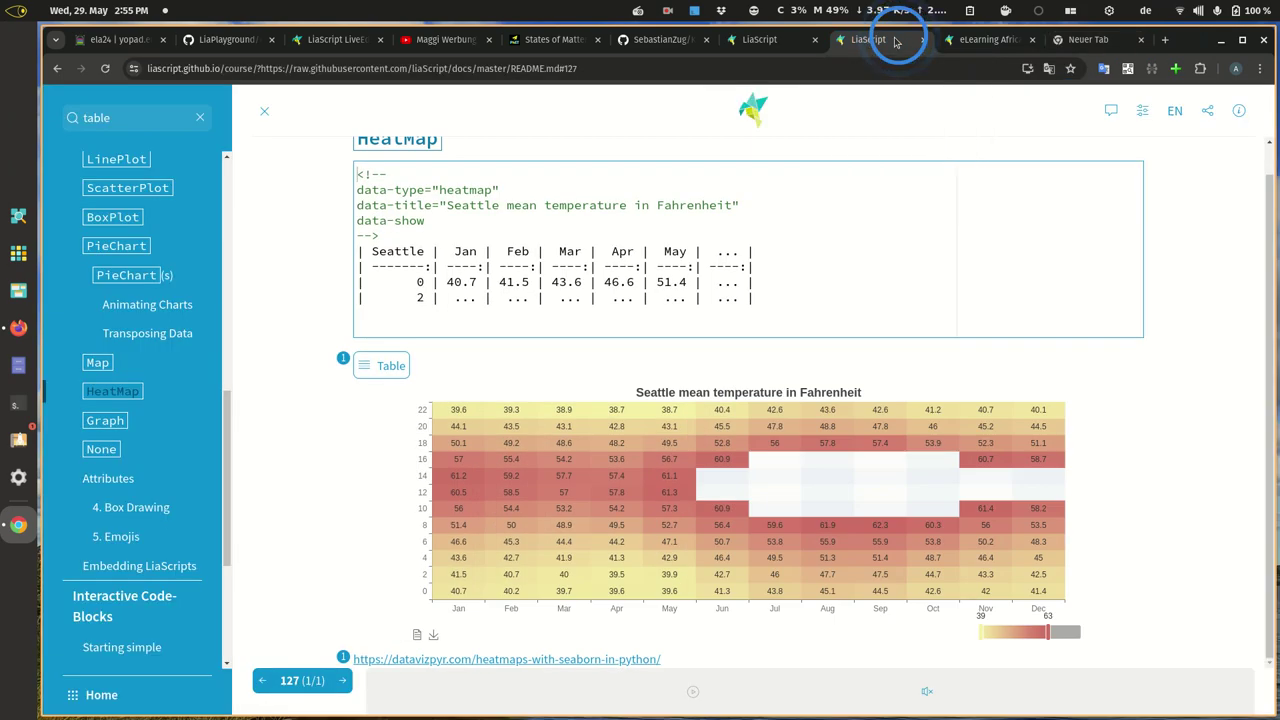
{"action": "left_click", "coordinate": [788, 40]}
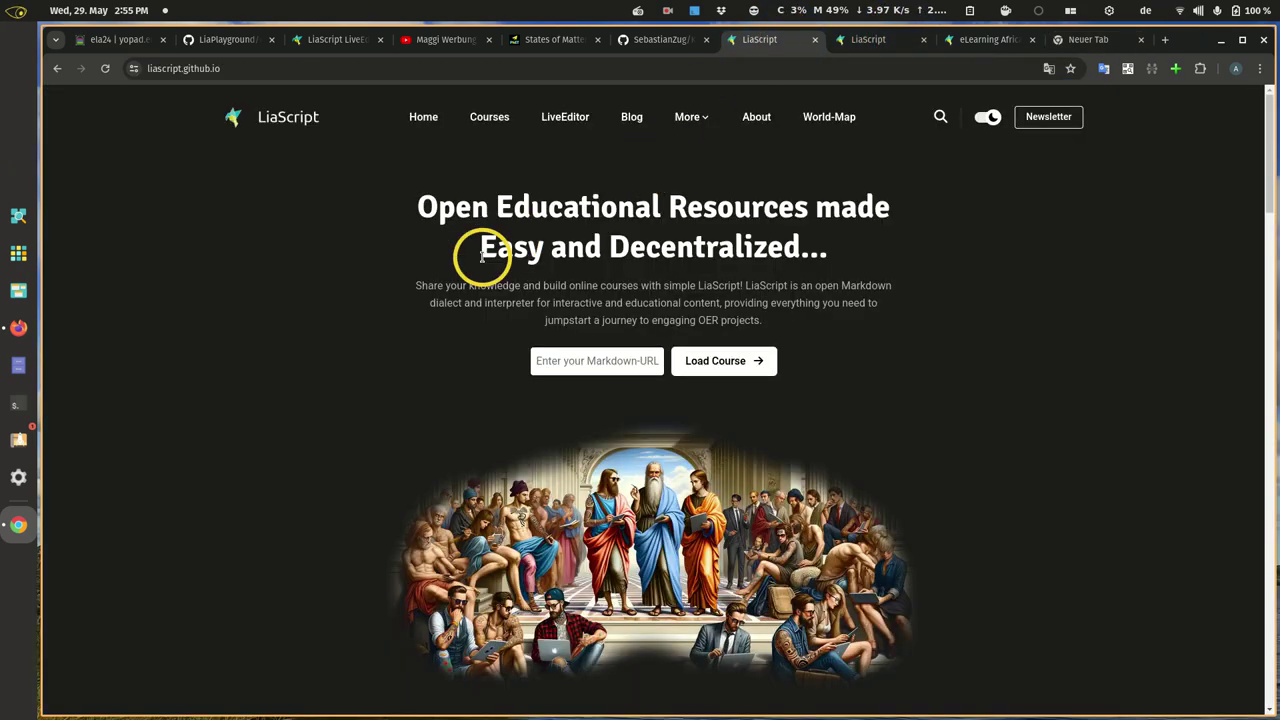
{"action": "scroll", "coordinate": [471, 257], "scroll_direction": "down", "scroll_amount": 10}
{"action": "scroll", "coordinate": [482, 262], "scroll_direction": "down", "scroll_amount": 5}
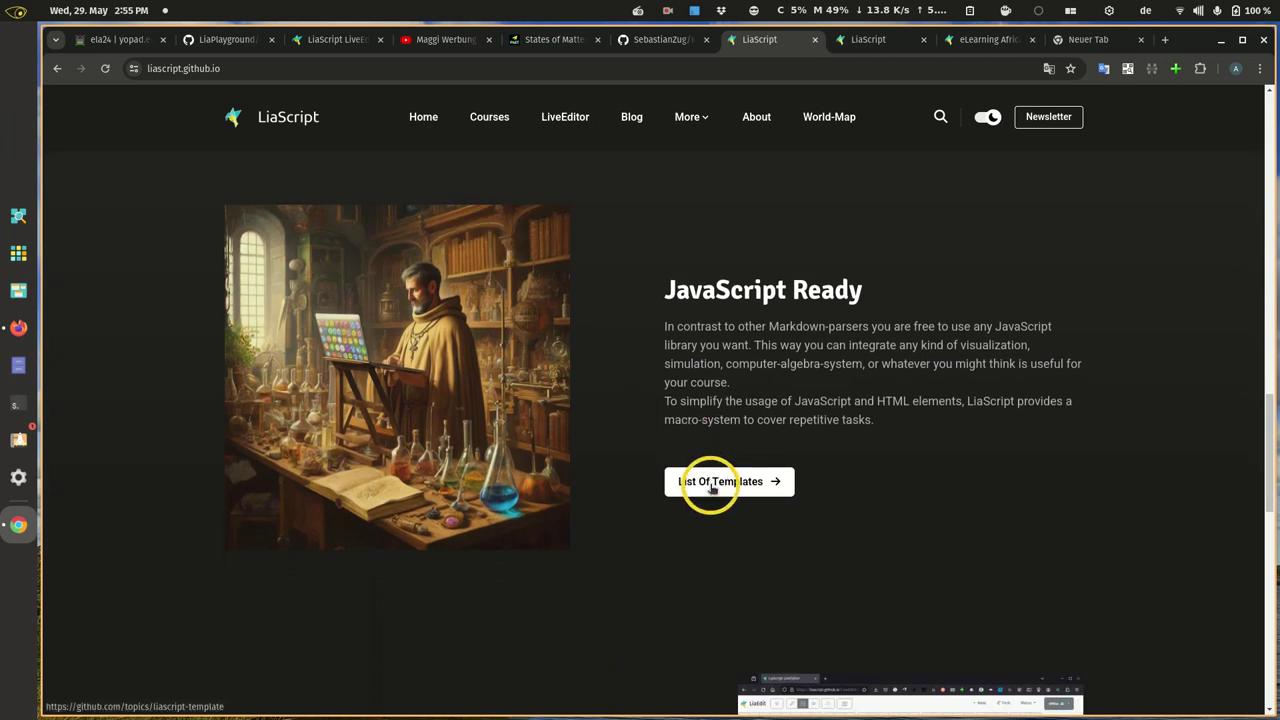
- Open List Of Templates and open LiaTemplates/AVR8js via 'Link in neuem Tab öffnen'
{"action": "left_click", "coordinate": [712, 488]}
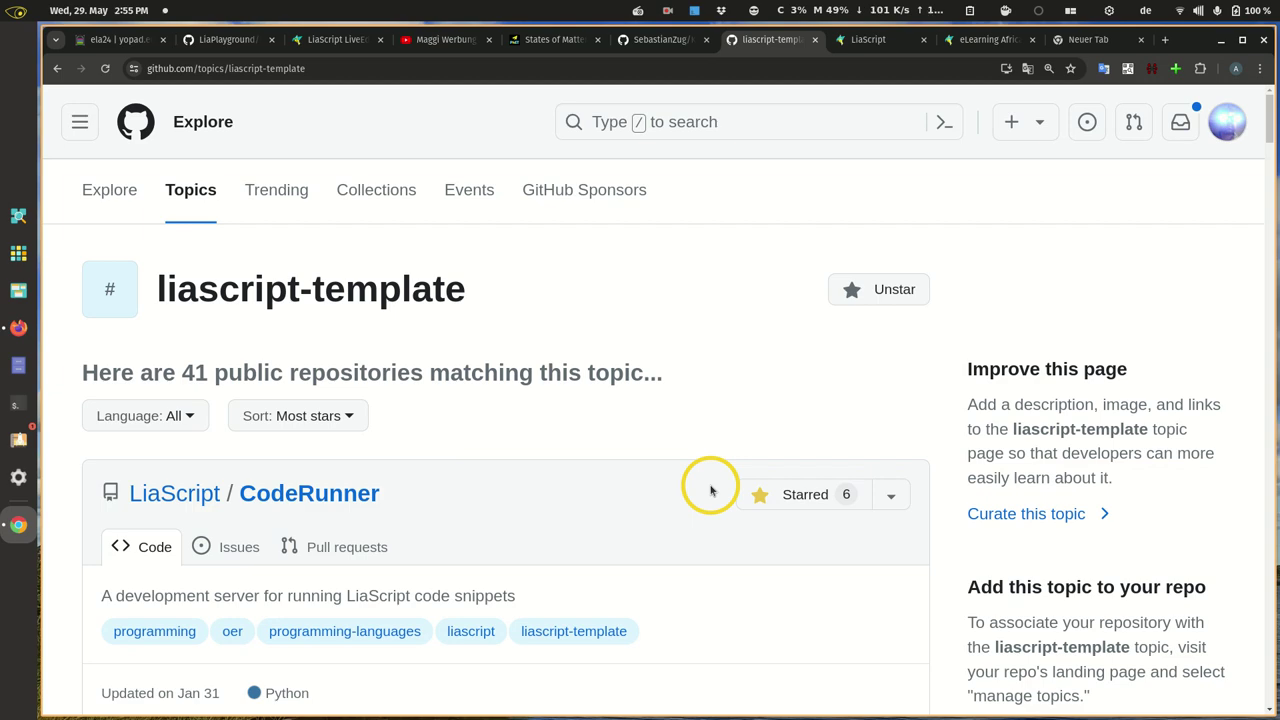
{"action": "scroll", "coordinate": [711, 490], "scroll_direction": "down", "scroll_amount": 10}
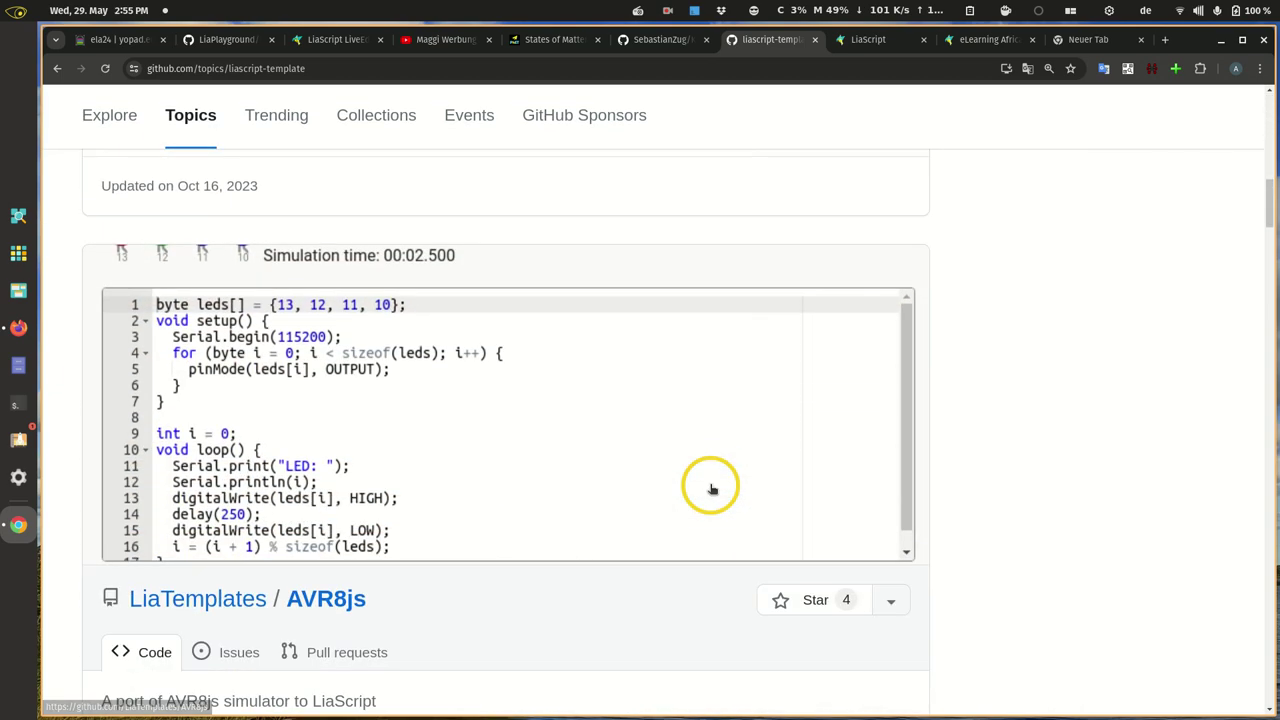
{"action": "scroll", "coordinate": [711, 490], "scroll_direction": "down", "scroll_amount": 2}
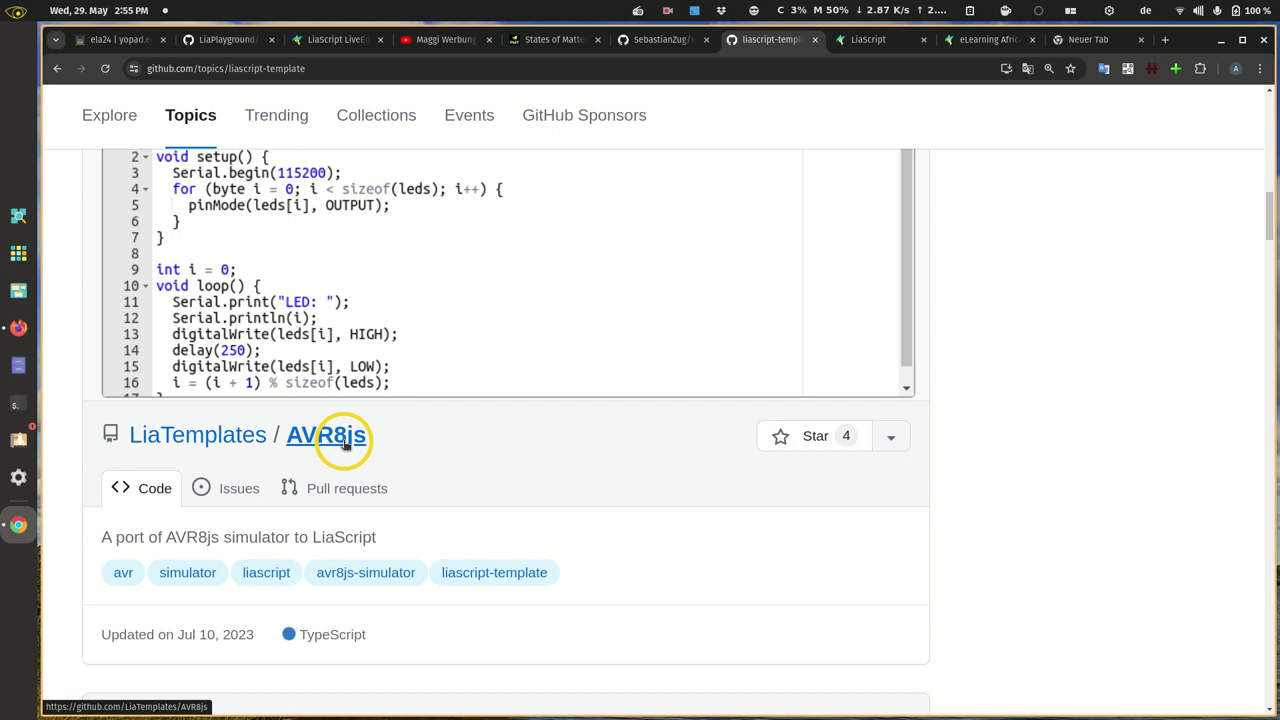
{"action": "right_click", "coordinate": [345, 443]}
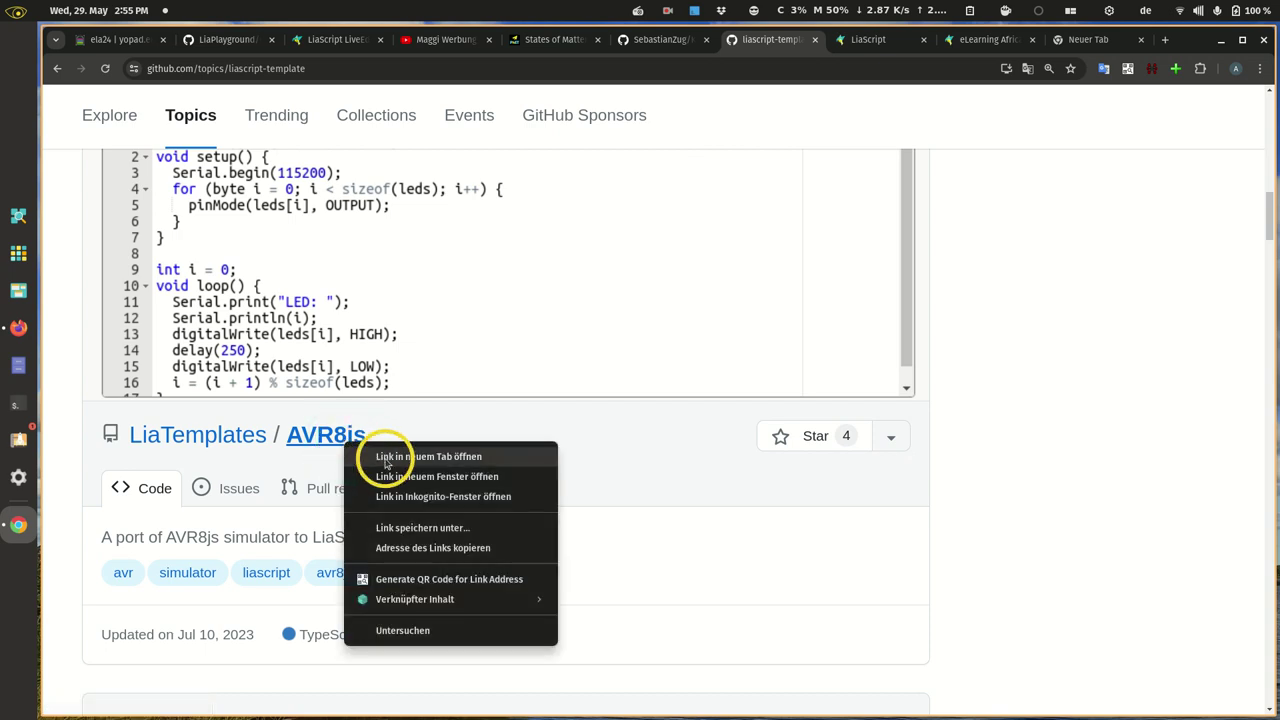
{"action": "left_click", "coordinate": [386, 458]}
- On the AVR8js template's GitHub page, dismiss the translation popup
{"action": "left_click", "coordinate": [802, 42]}
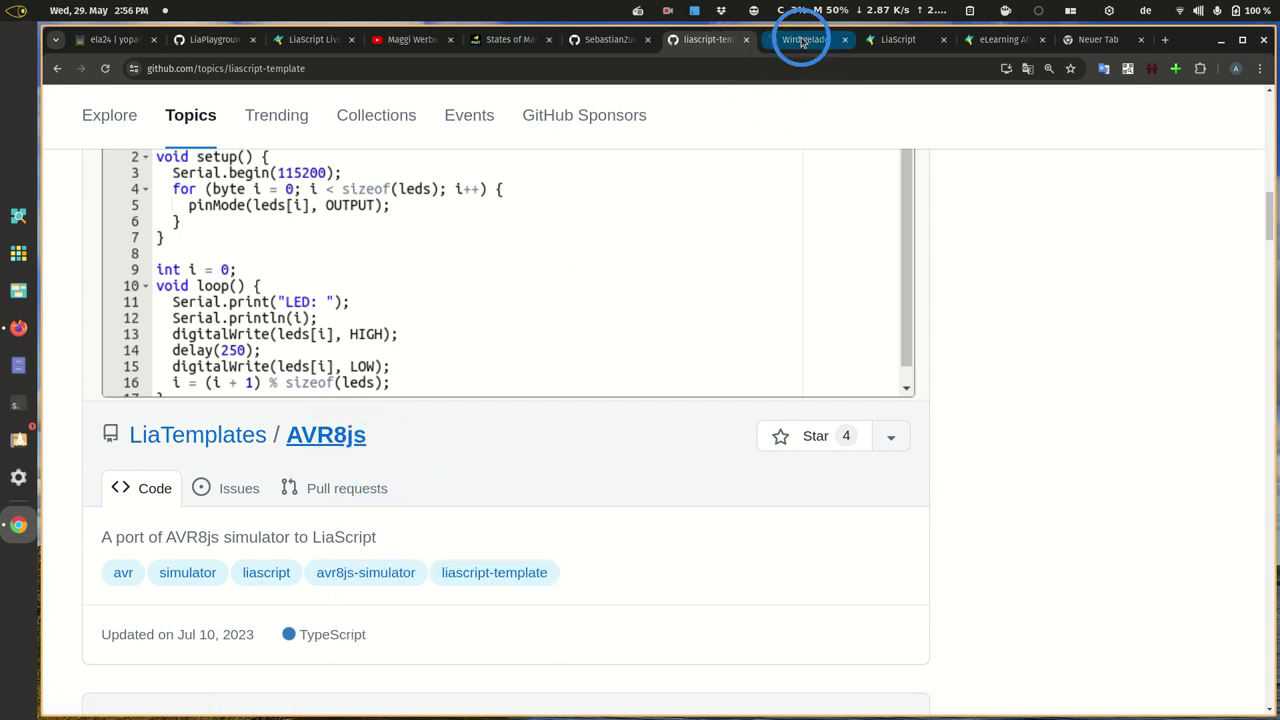
{"action": "scroll", "coordinate": [666, 280], "scroll_direction": "down", "scroll_amount": 3}
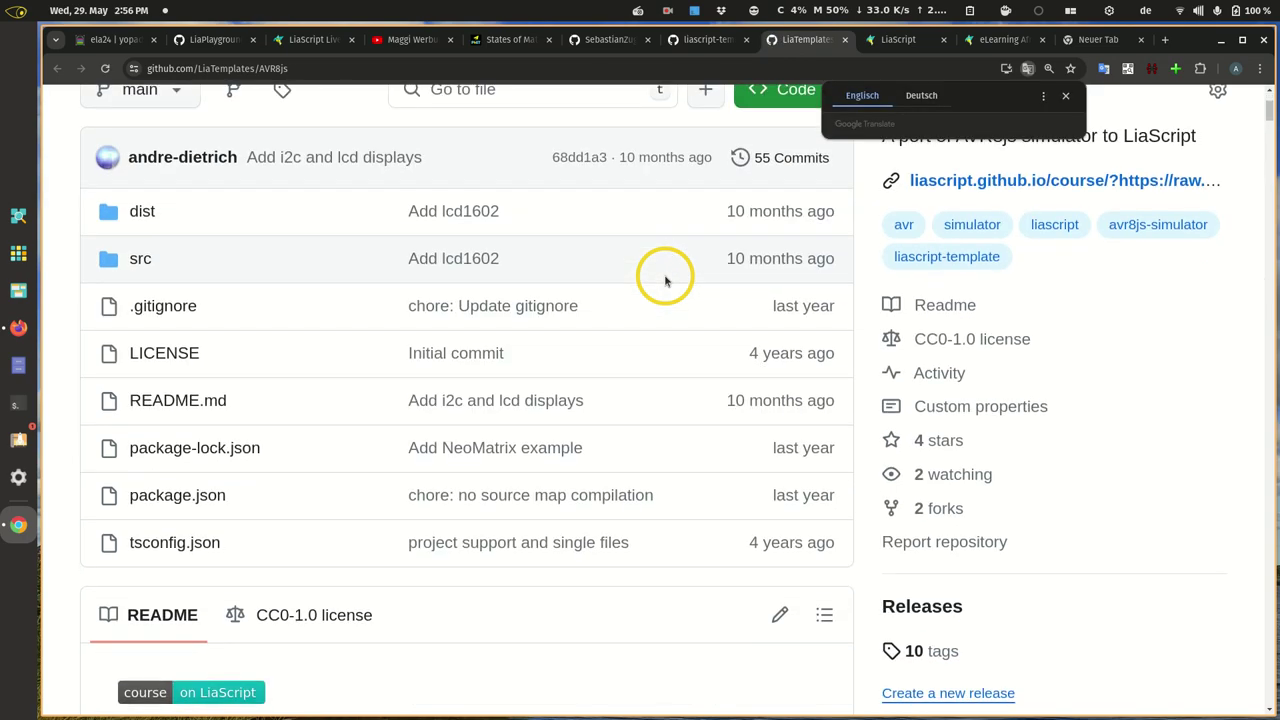
{"action": "scroll", "coordinate": [240, 368], "scroll_direction": "down", "scroll_amount": 1}
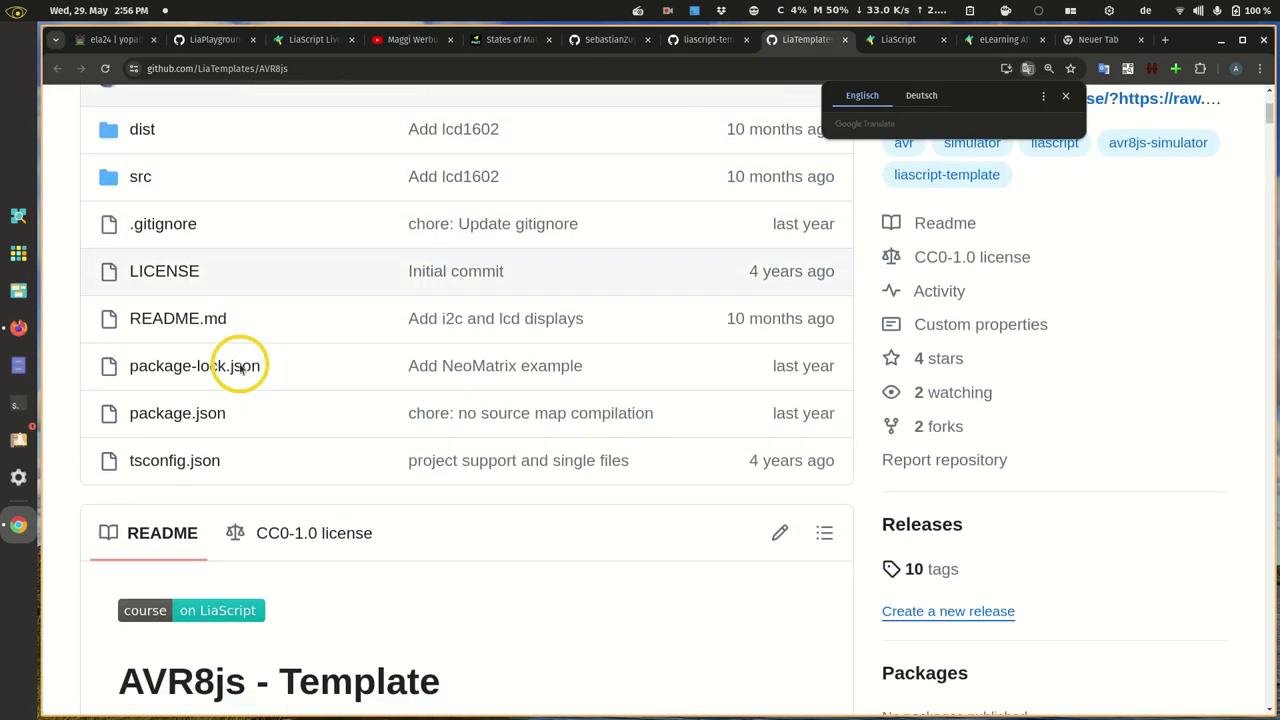
{"action": "scroll", "coordinate": [240, 368], "scroll_direction": "down", "scroll_amount": 5}
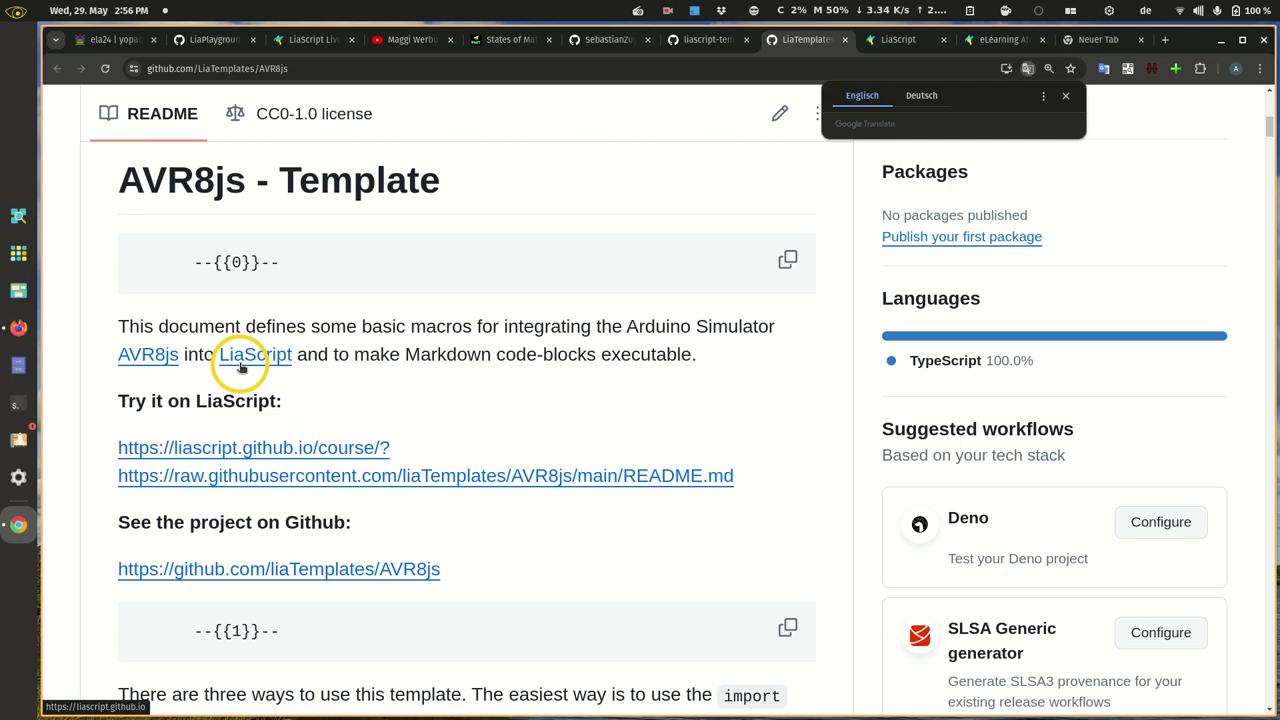
{"action": "left_click", "coordinate": [1063, 97]}
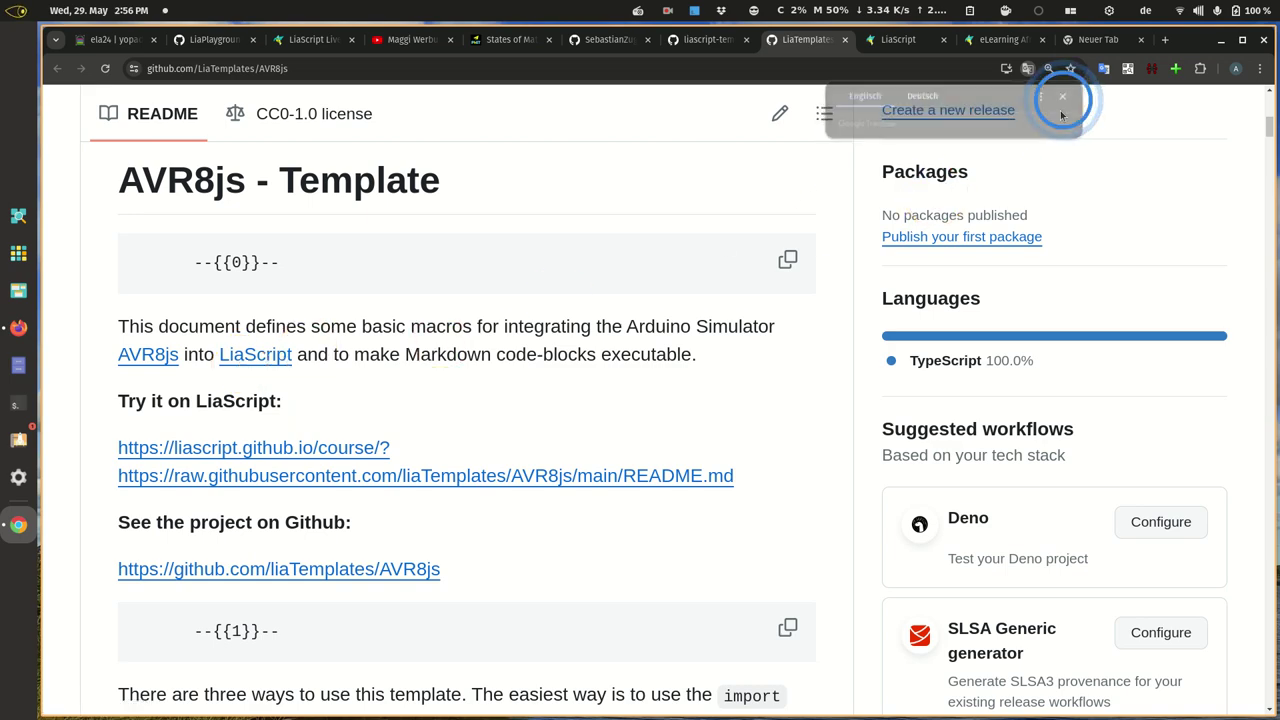
{"action": "scroll", "coordinate": [1030, 214], "scroll_direction": "up", "scroll_amount": 8}
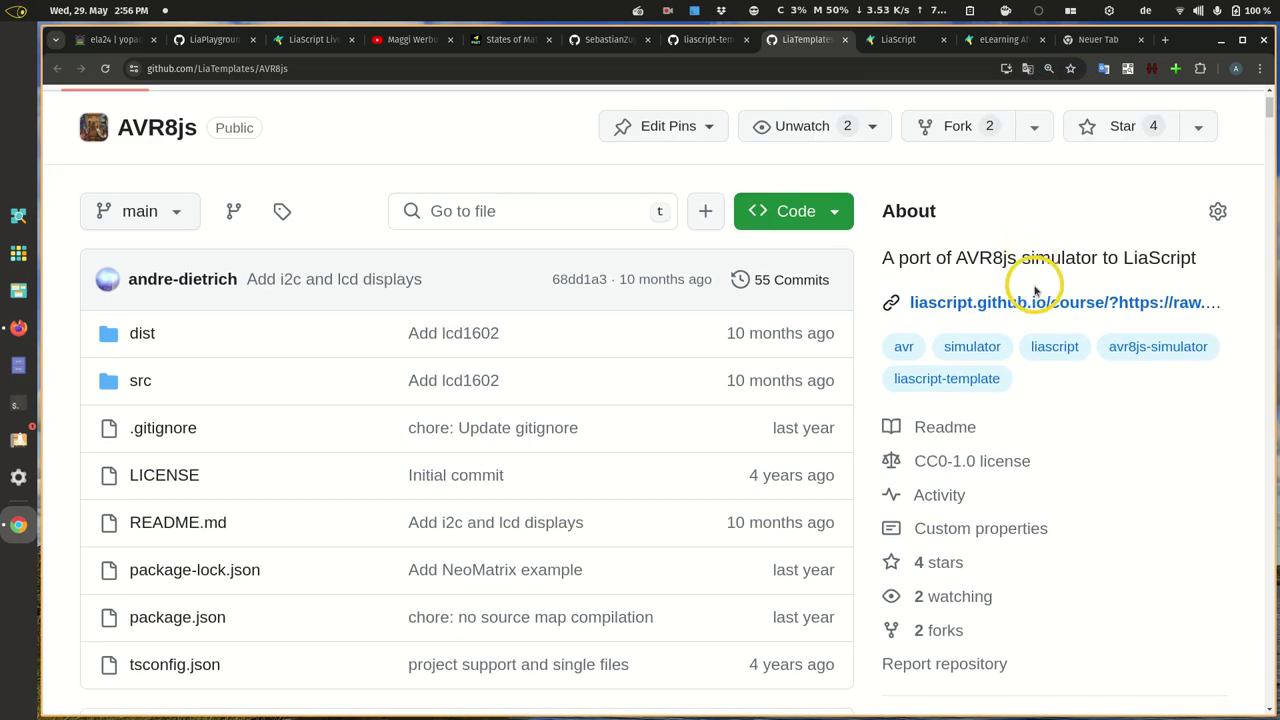
- Open the AVR8js template as a LiaScript course, mute narration, and select its import line
{"action": "left_click", "coordinate": [1039, 301]}
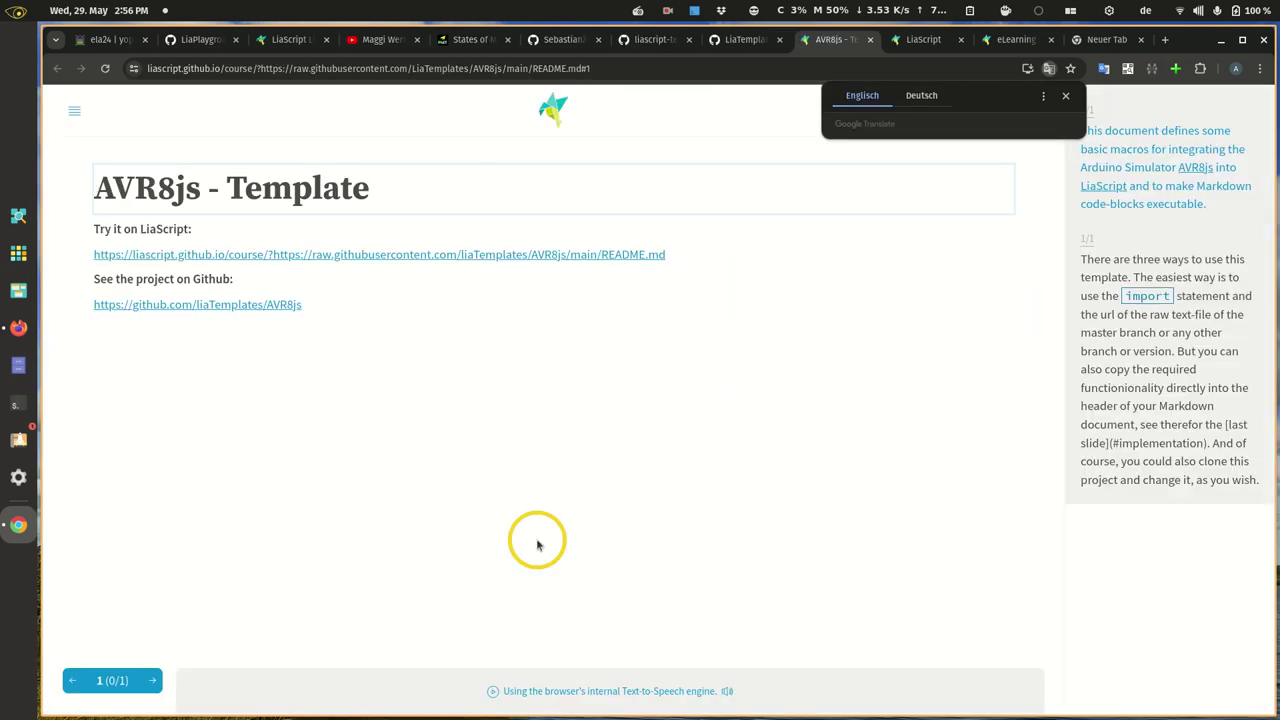
{"action": "left_click", "coordinate": [151, 683]}
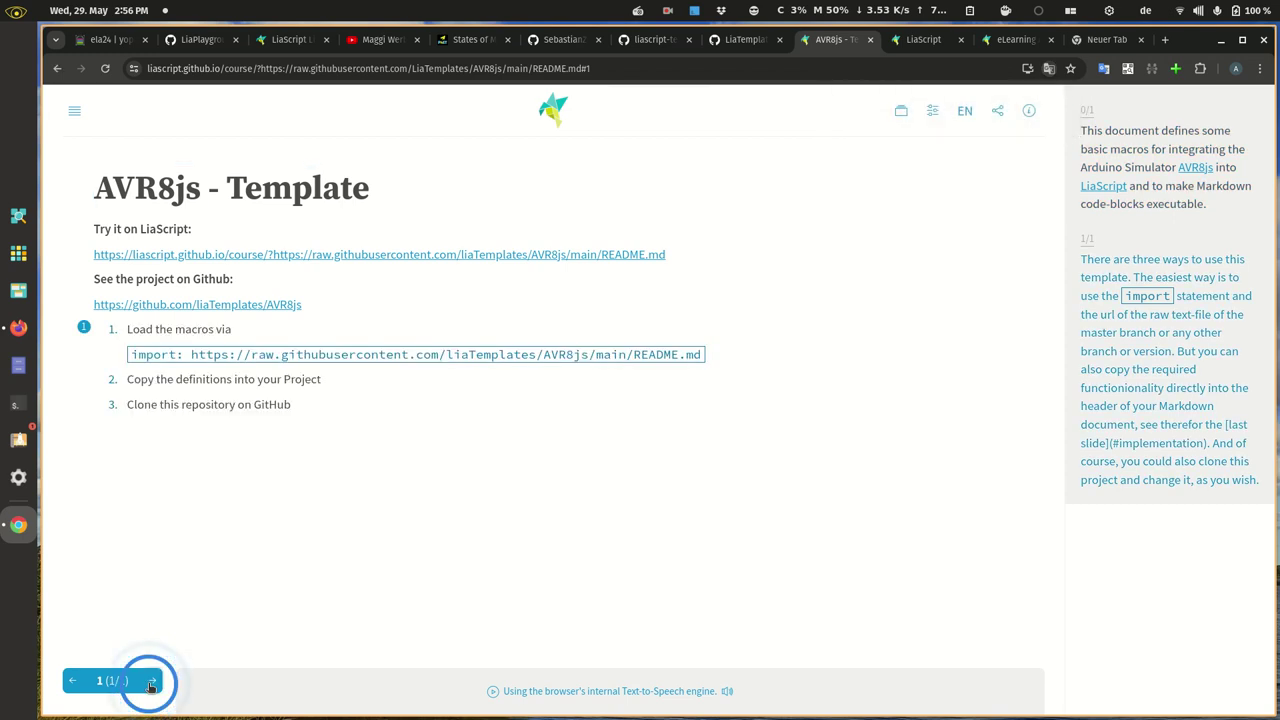
{"action": "left_click", "coordinate": [726, 691]}
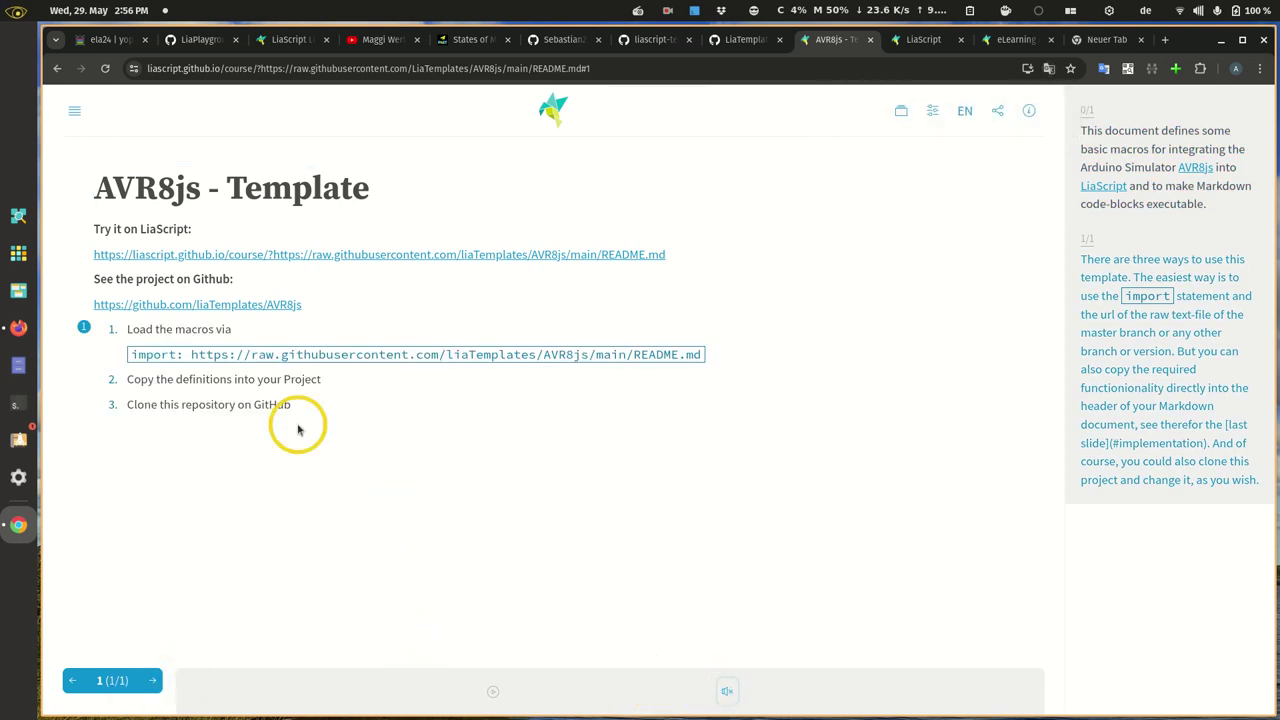
{"action": "left_click_drag", "start_coordinate": [128, 355], "coordinate": [704, 365]}
{"action": "key", "text": "ctrl+c"}
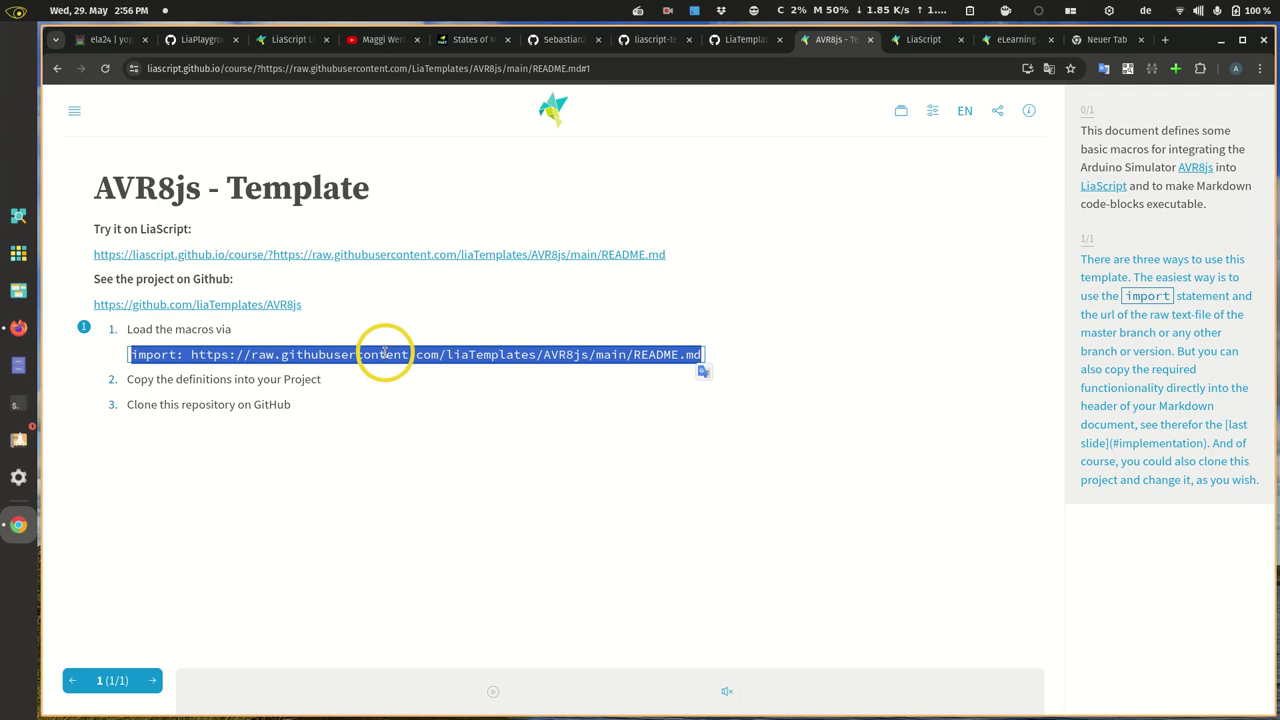
{"action": "left_click", "coordinate": [912, 40]}
{"action": "left_click_drag", "start_coordinate": [1005, 42], "coordinate": [966, 40]}
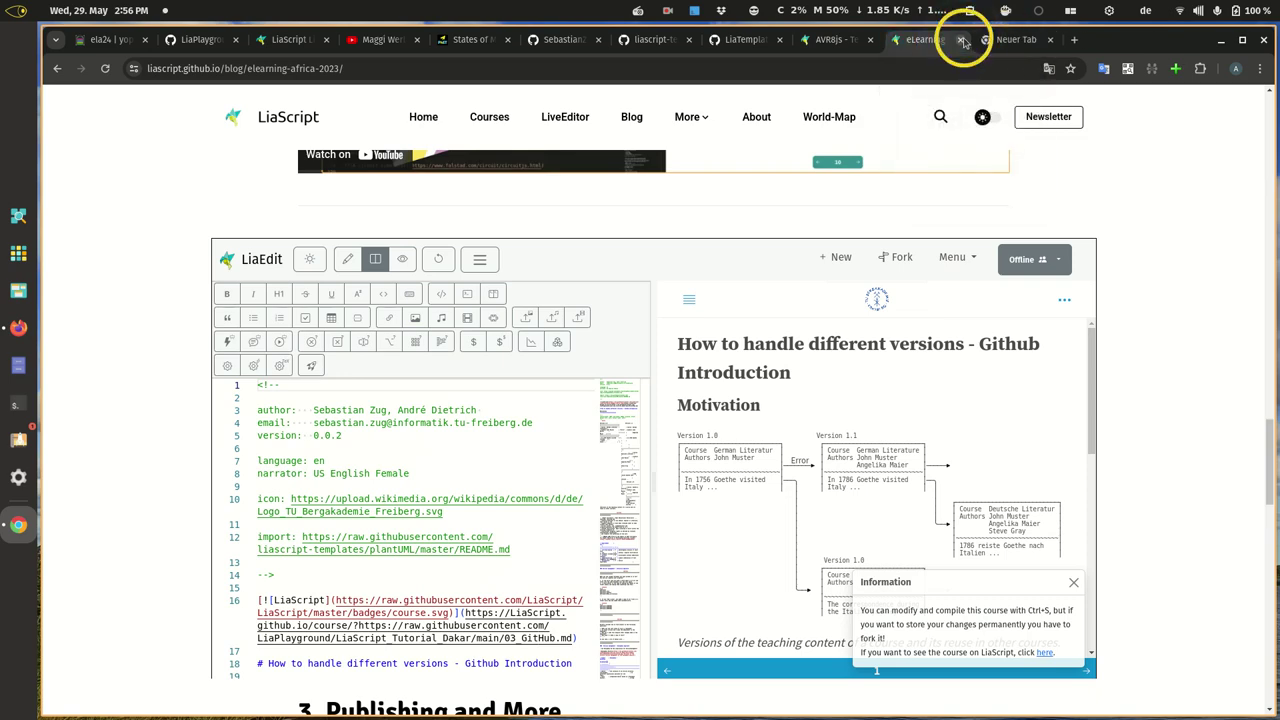
- Close the leftover blog and documentation tabs and return to the cookbook in LiveEditor
{"action": "left_click", "coordinate": [963, 40]}
{"action": "left_click", "coordinate": [749, 40]}
{"action": "left_click", "coordinate": [655, 40]}
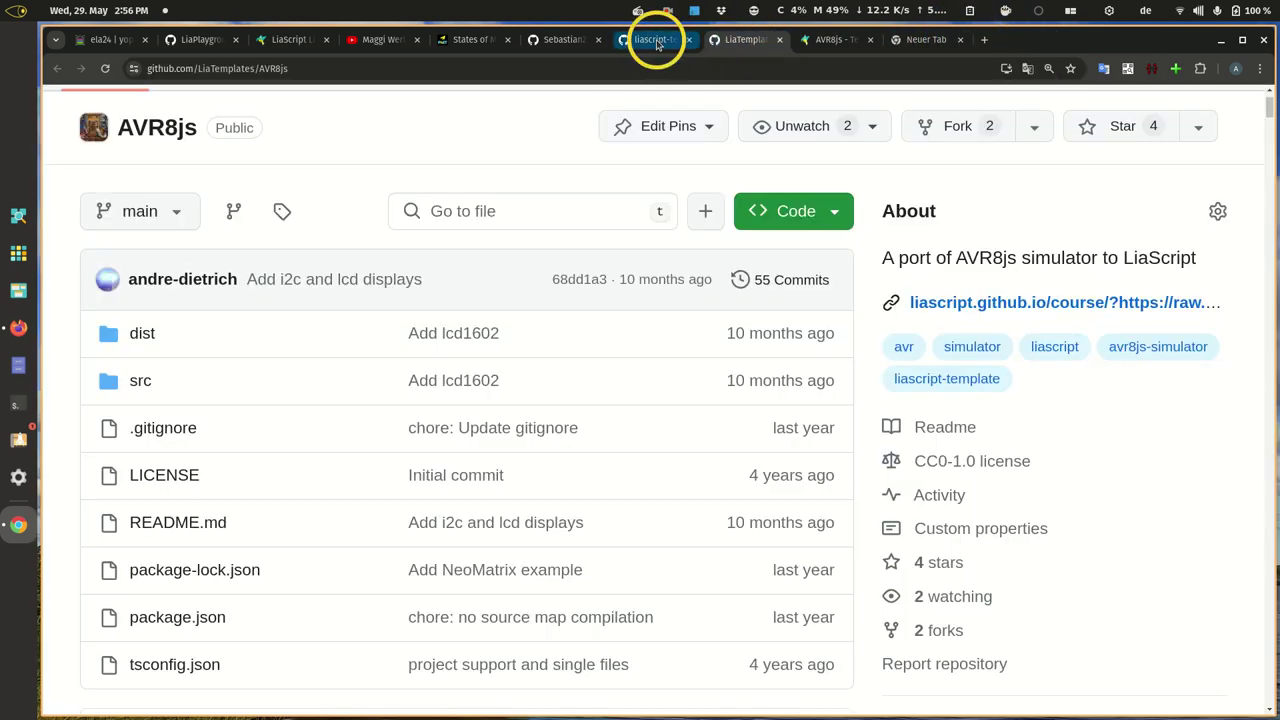
{"action": "left_click", "coordinate": [557, 40]}
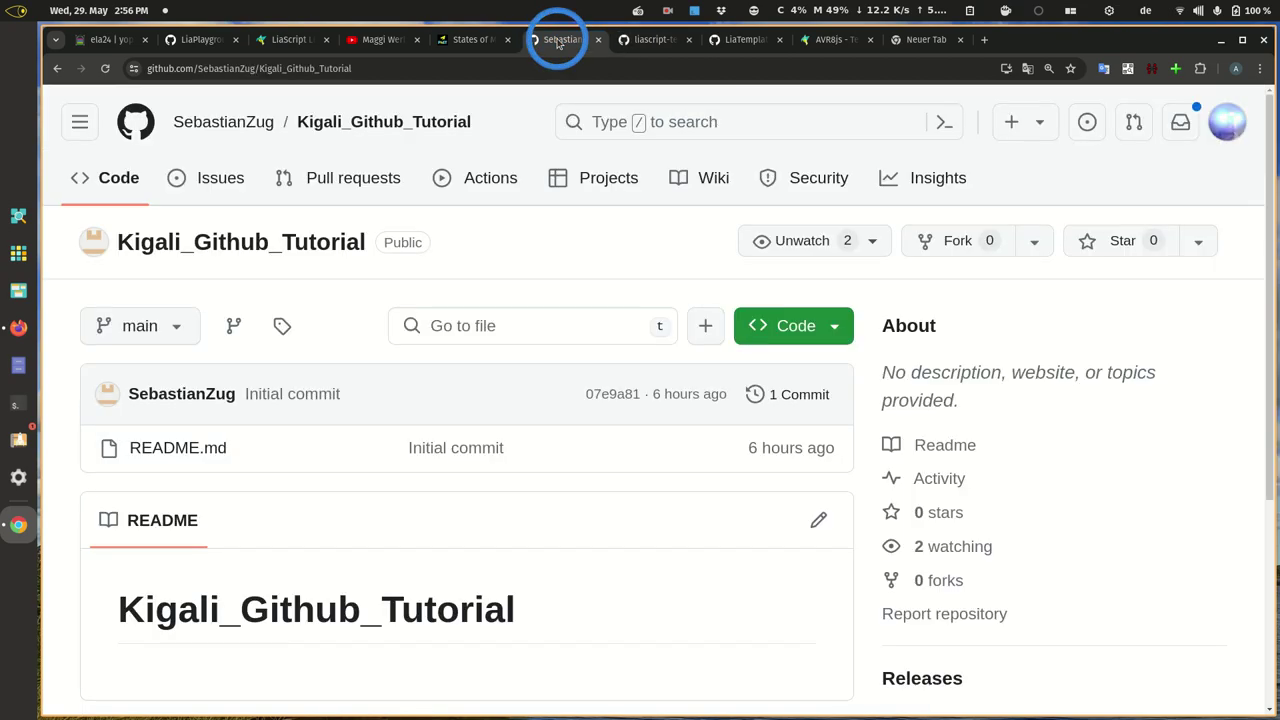
{"action": "left_click", "coordinate": [300, 40]}
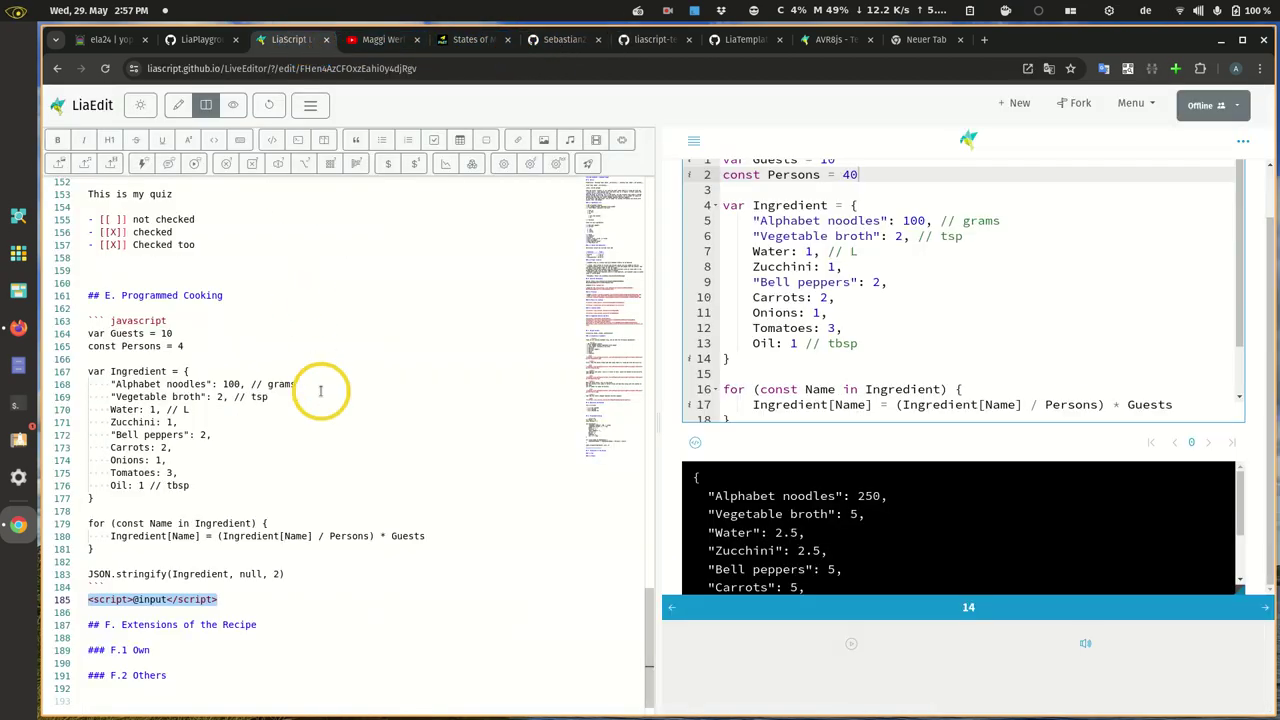
{"action": "scroll", "coordinate": [318, 390], "scroll_direction": "up", "scroll_amount": 10}
{"action": "scroll", "coordinate": [318, 390], "scroll_direction": "up", "scroll_amount": 15}
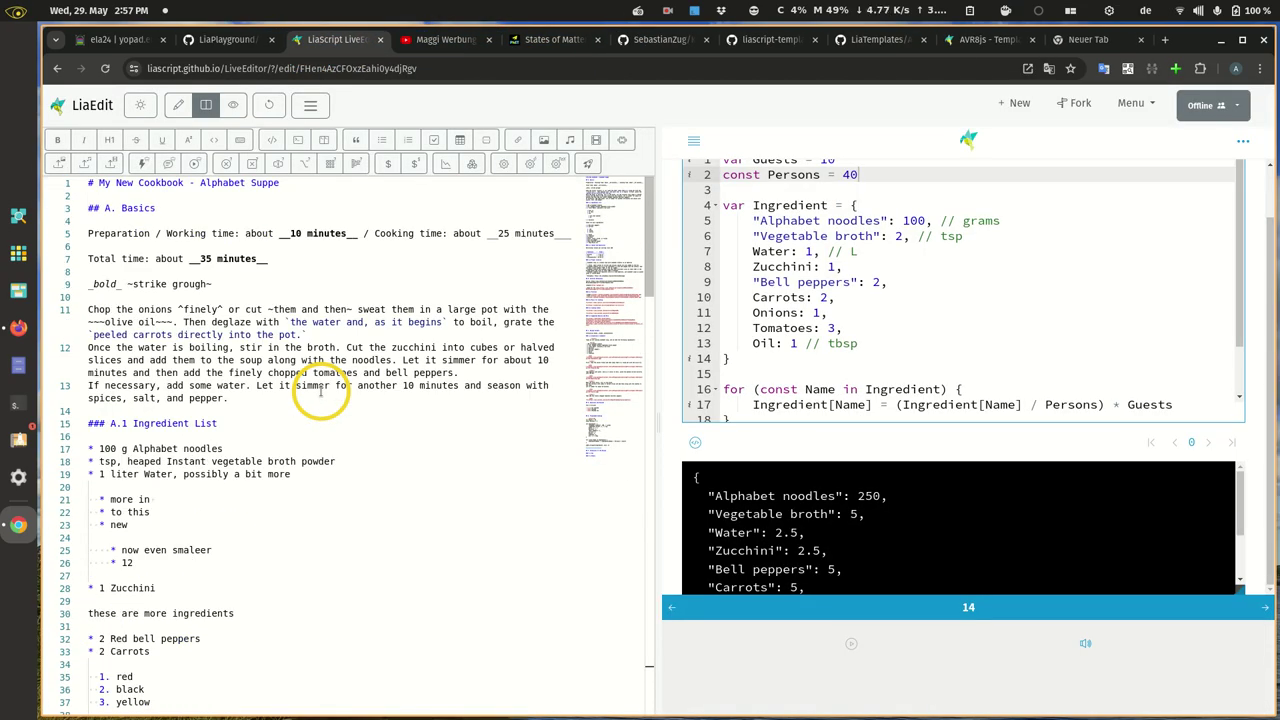
- Insert a <!-- --> comment above the title containing the pasted AVR8js import URL
{"action": "left_click", "coordinate": [192, 196]}
{"action": "key", "text": "Up"}
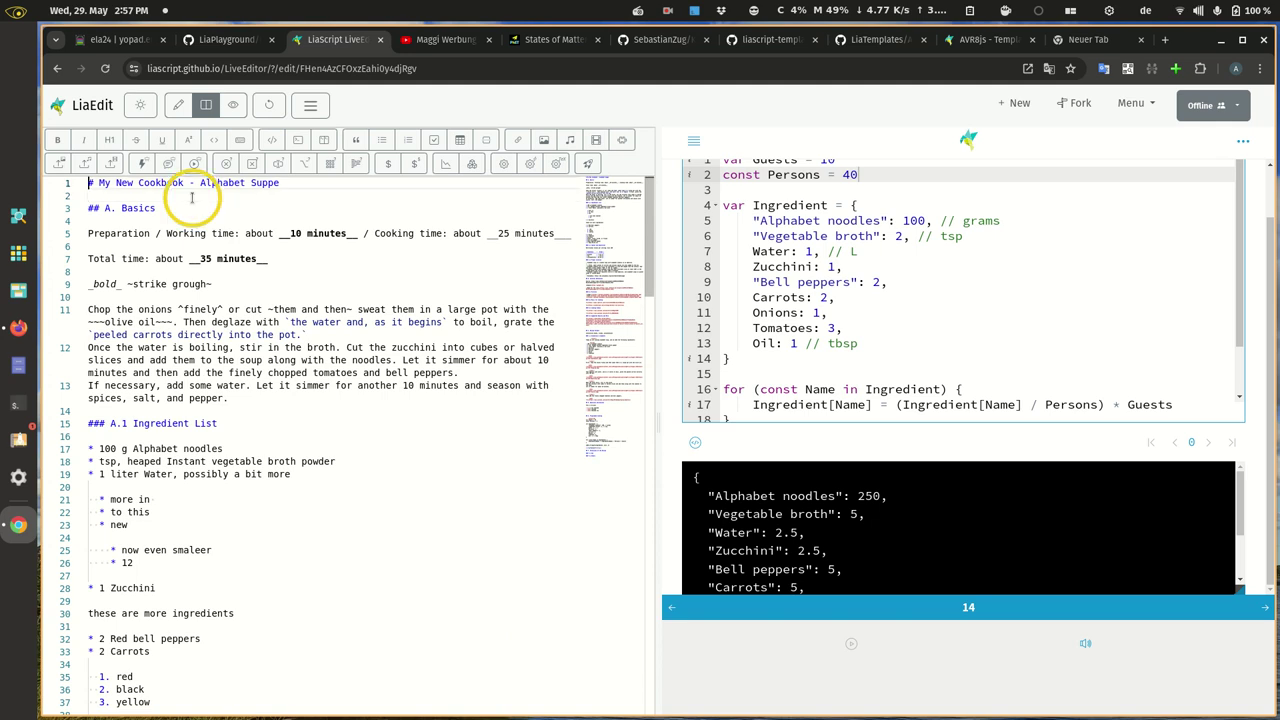
{"action": "key", "text": "Return"}
{"action": "key", "text": "Return"}
{"action": "key", "text": "Up"}
{"action": "key", "text": "Up"}
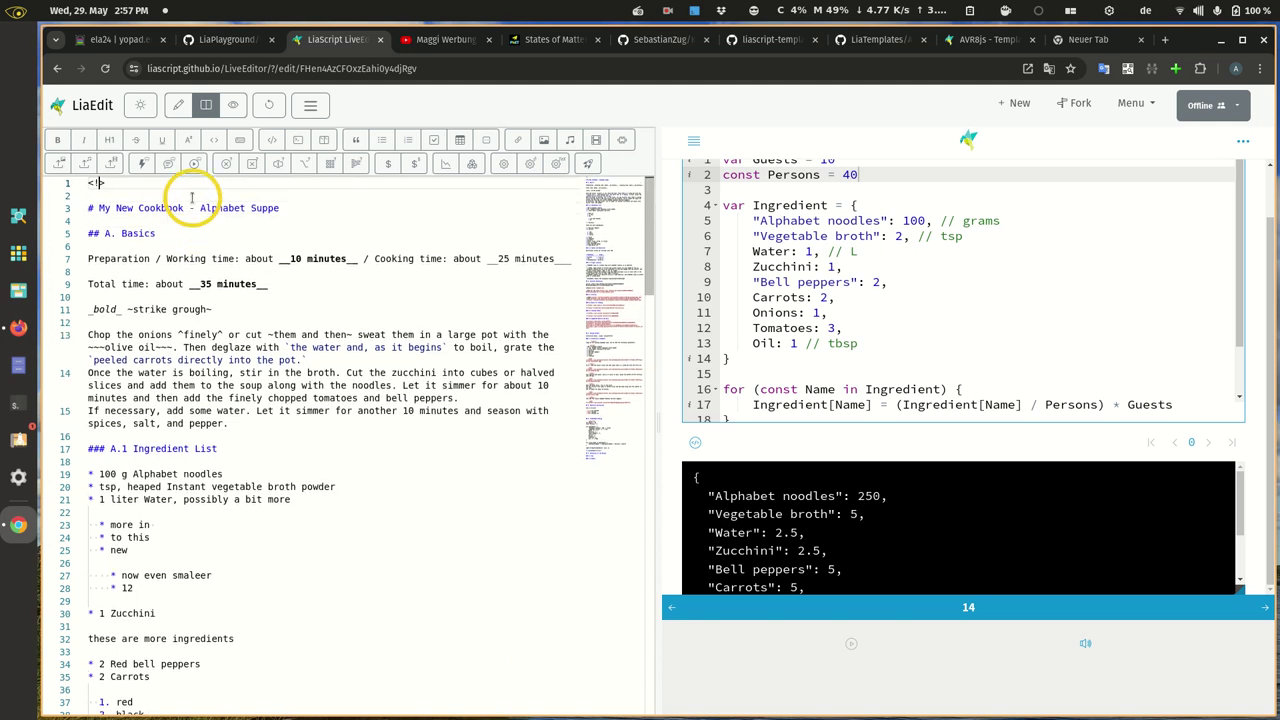
{"action": "type", "text": "<!--"}
{"action": "key", "text": "Return"}
{"action": "key", "text": "Return"}
{"action": "type", "text": "-->"}
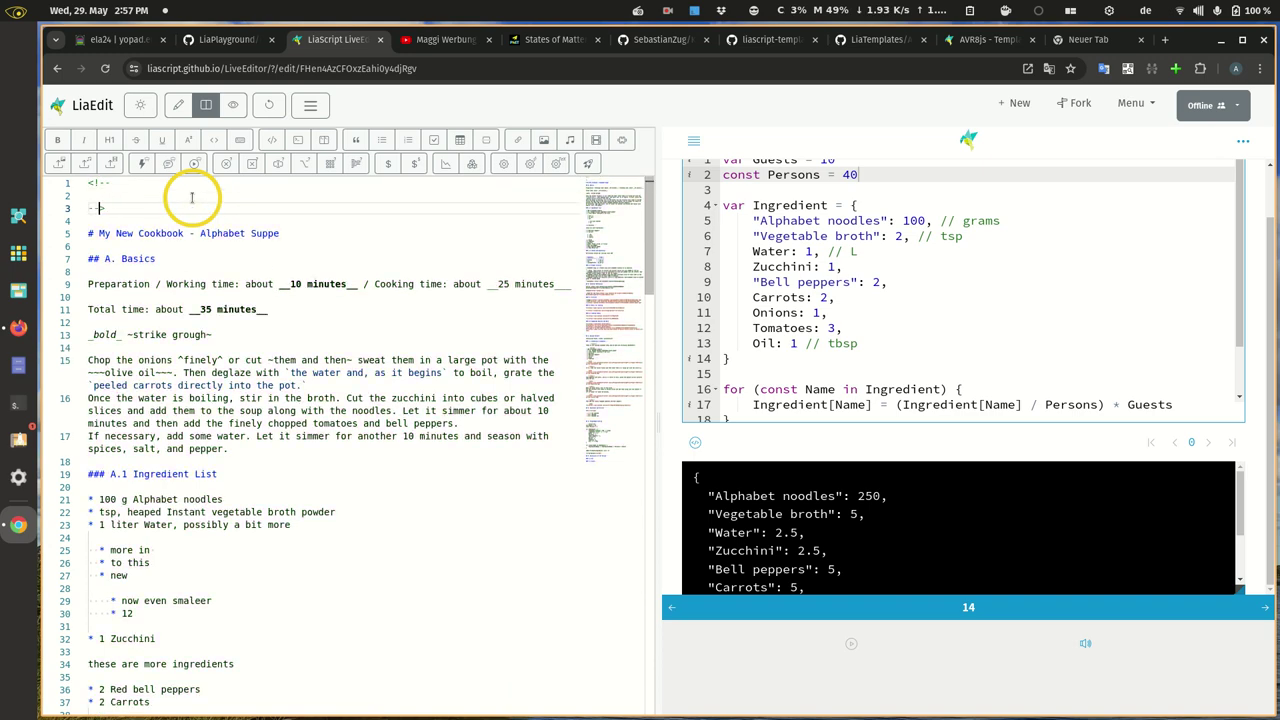
{"action": "key", "text": "Up"}
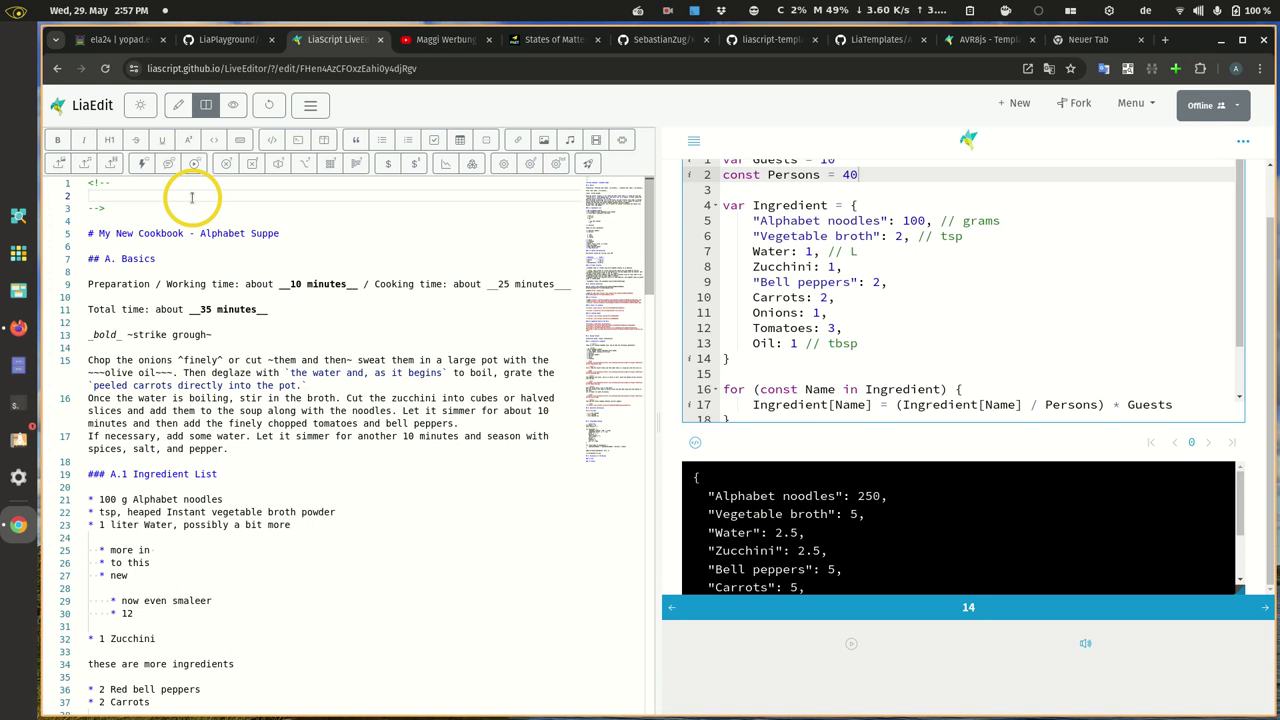
{"action": "key", "text": "ctrl+v"}
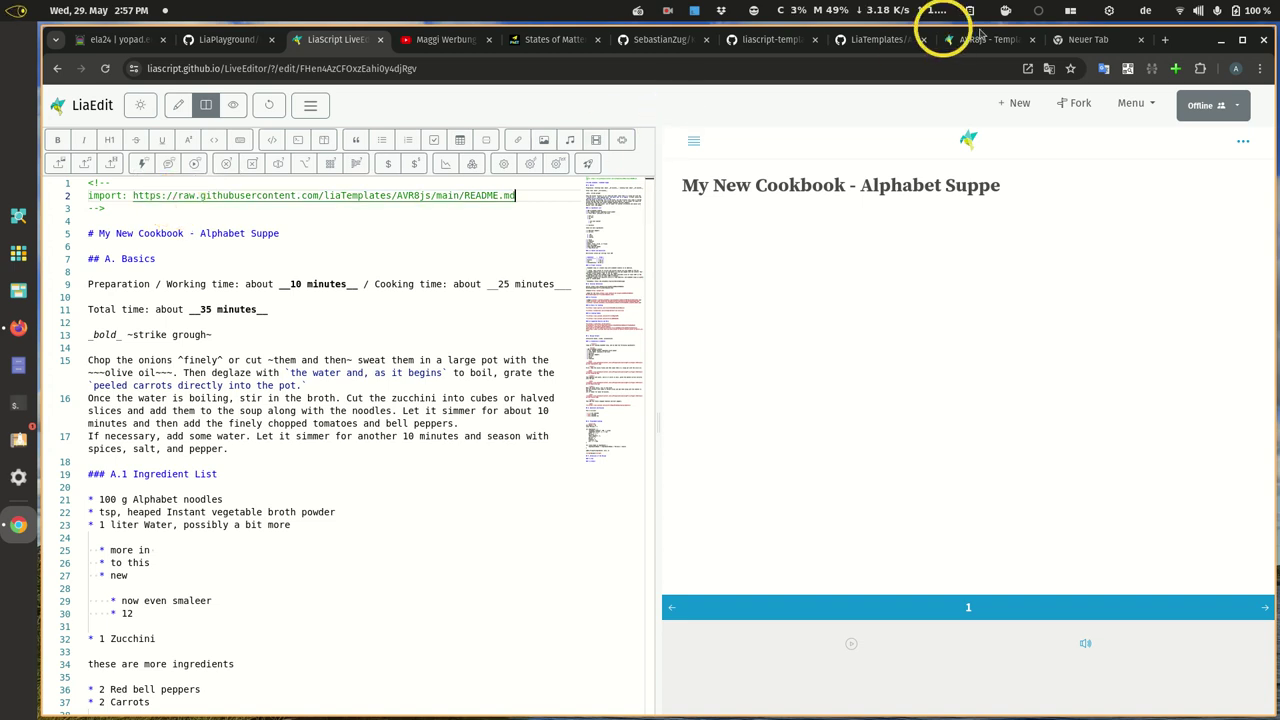
{"action": "left_click", "coordinate": [985, 41]}
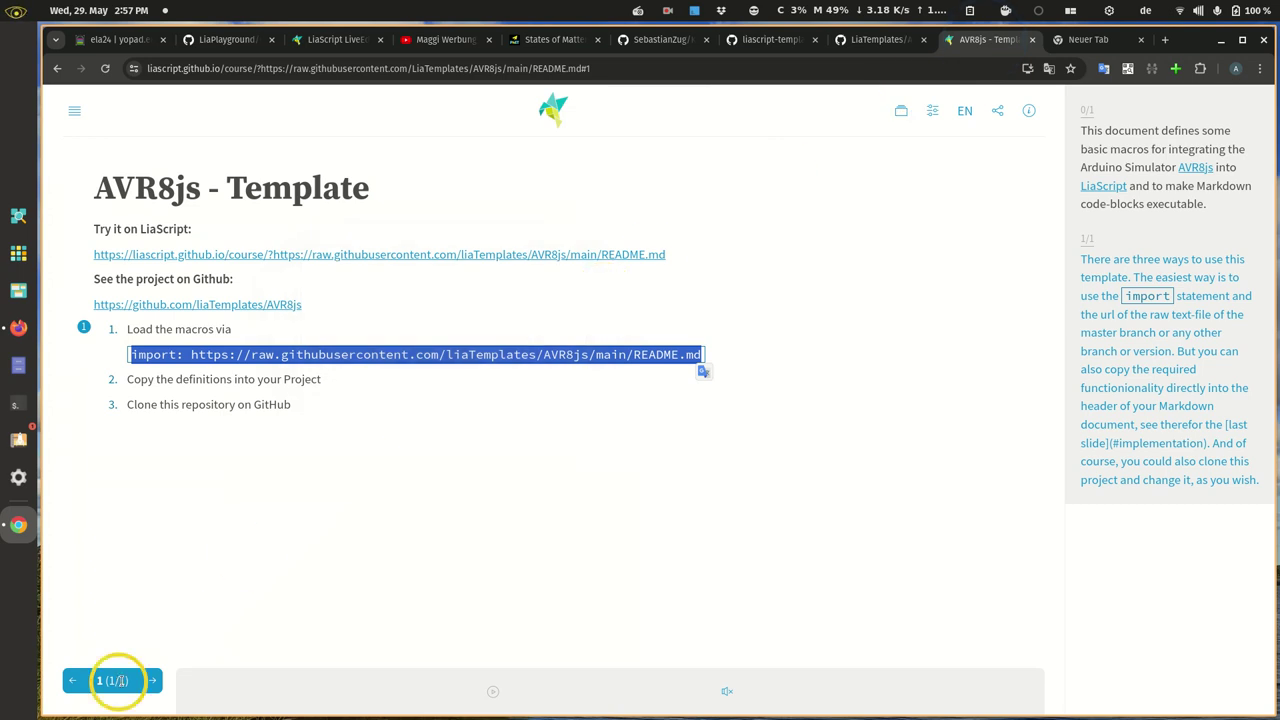
{"action": "left_click", "coordinate": [151, 680]}
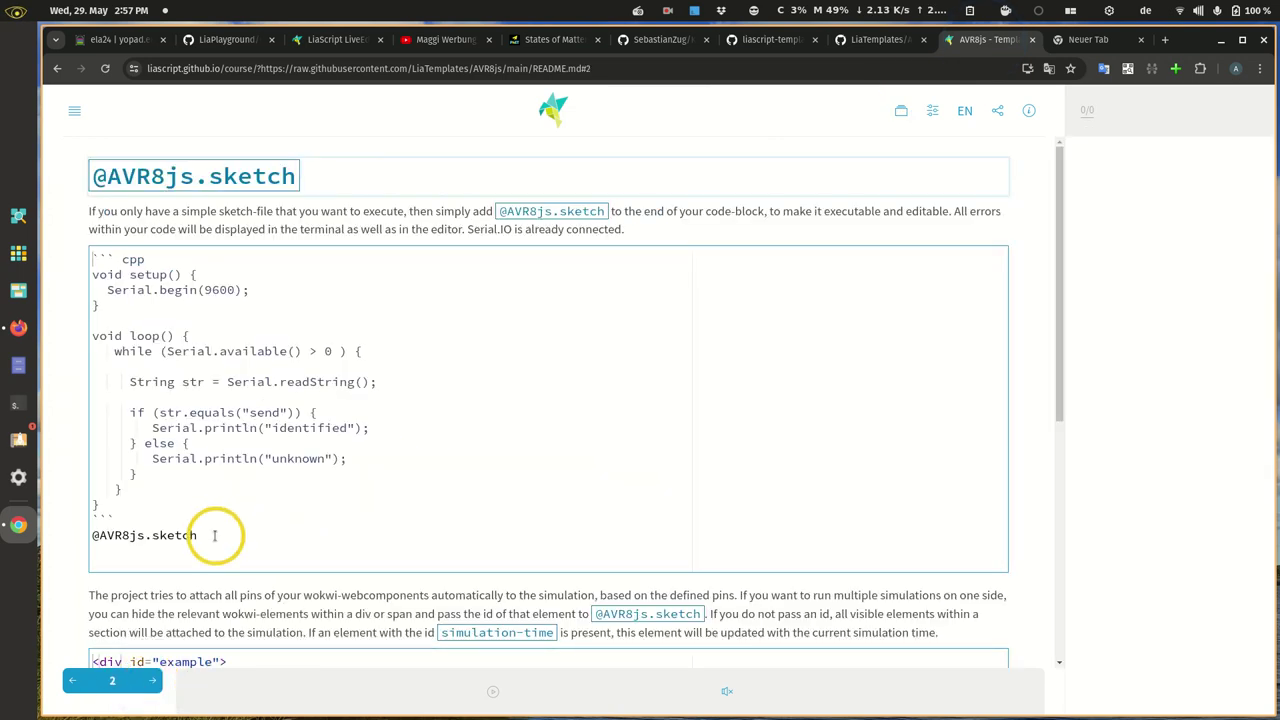
{"action": "mouse_move", "coordinate": [214, 535]}
{"action": "left_mouse_down"}
{"action": "mouse_move", "coordinate": [114, 463]}
{"action": "mouse_move", "coordinate": [85, 250]}
{"action": "left_mouse_up"}
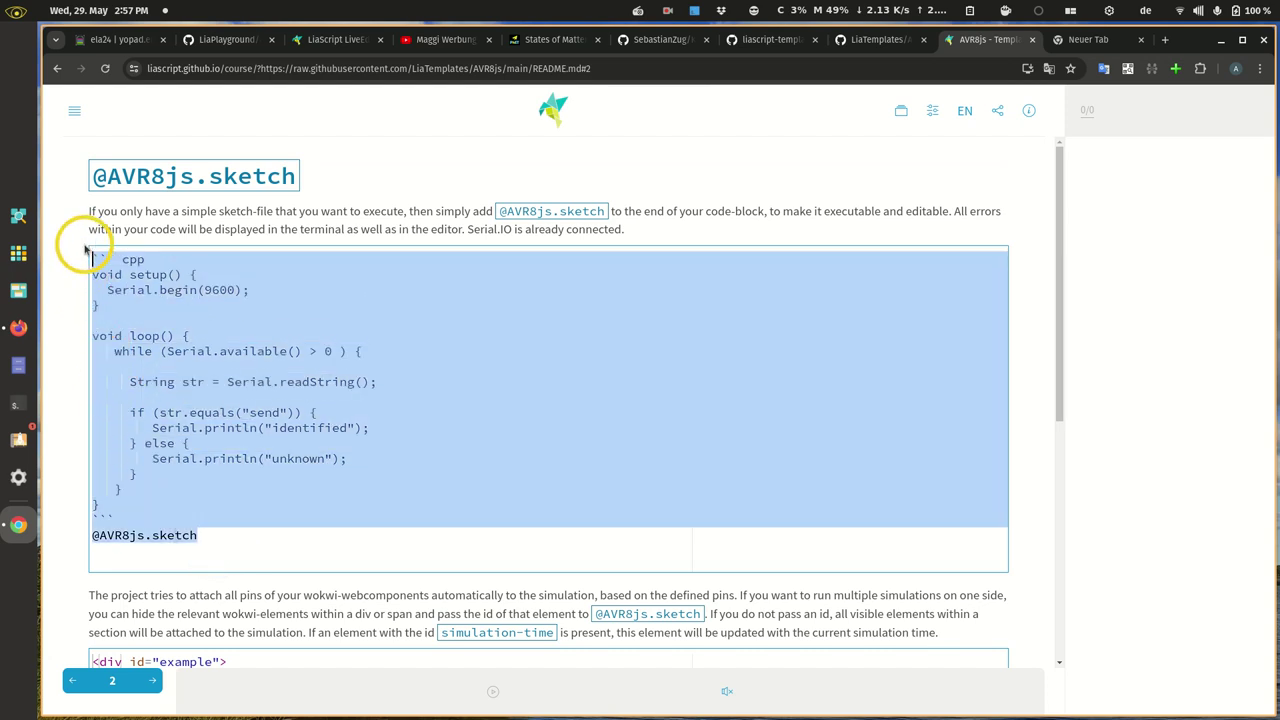
{"action": "right_click", "coordinate": [165, 338]}
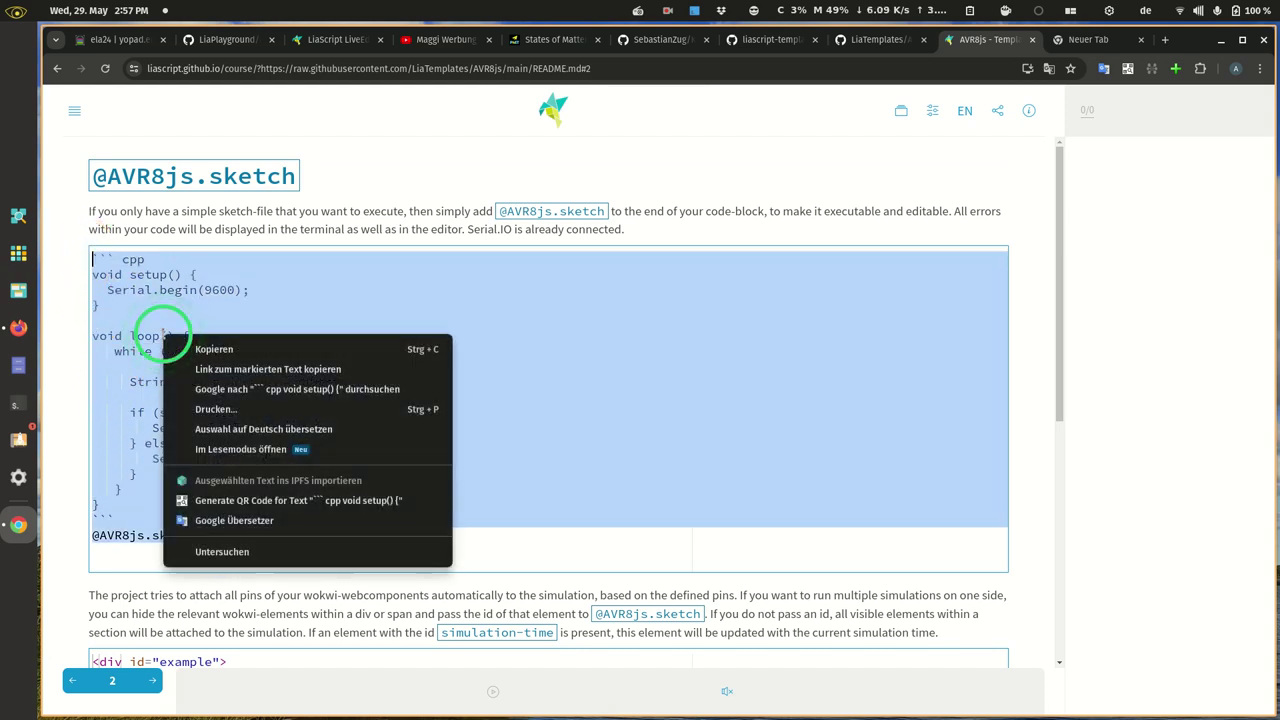
{"action": "left_click", "coordinate": [196, 350]}
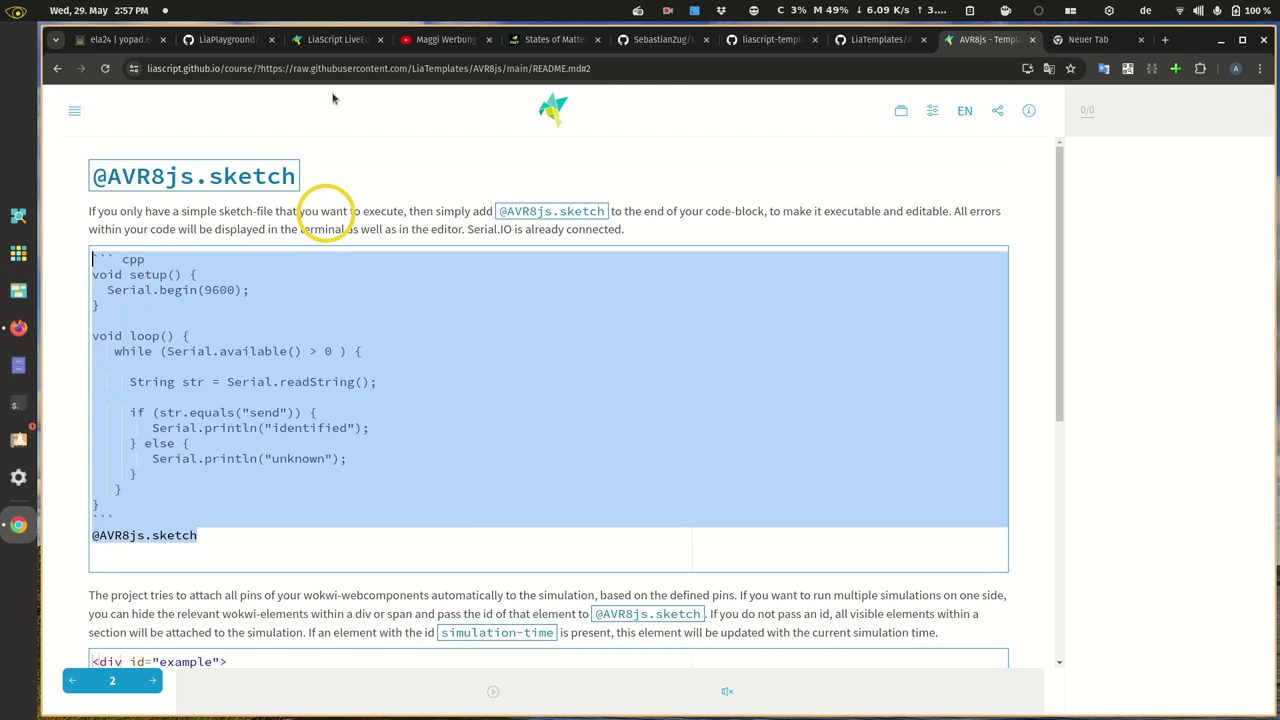
- Paste the serial sketch on a new line beneath the cookbook title
{"action": "left_click", "coordinate": [306, 40]}
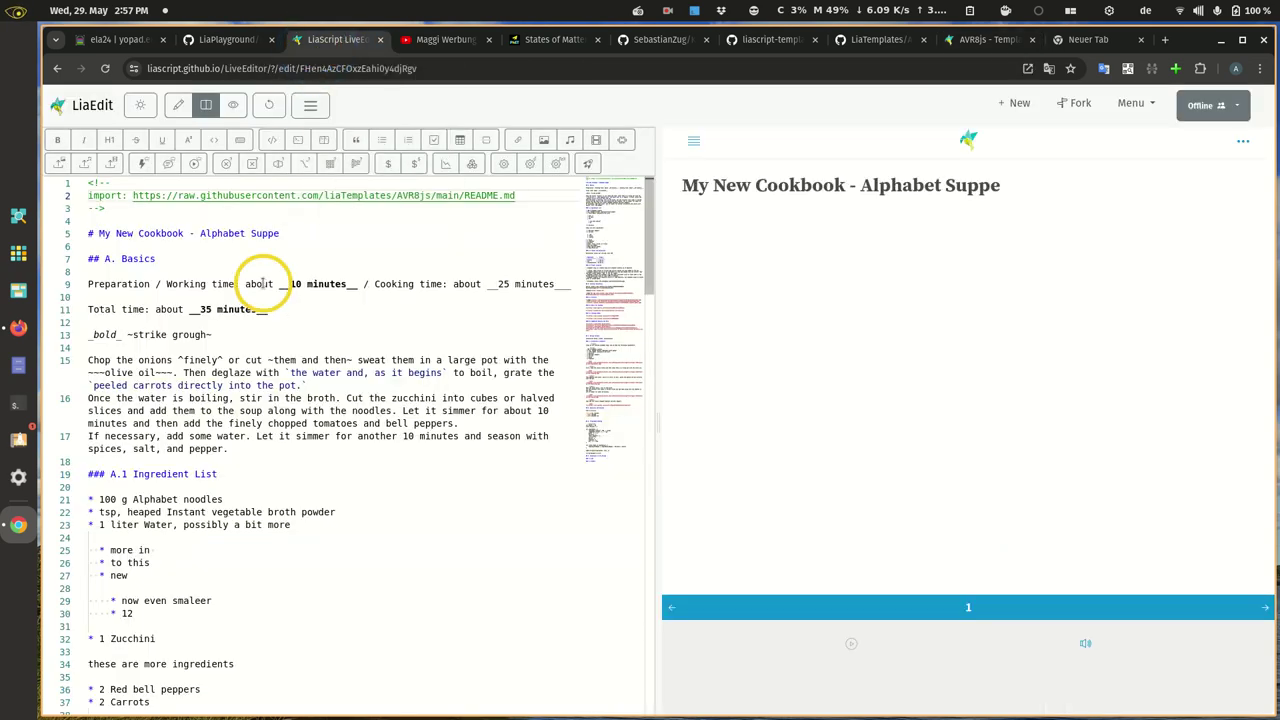
{"action": "left_click", "coordinate": [310, 236]}
{"action": "key", "text": "Return"}
{"action": "key", "text": "Return"}
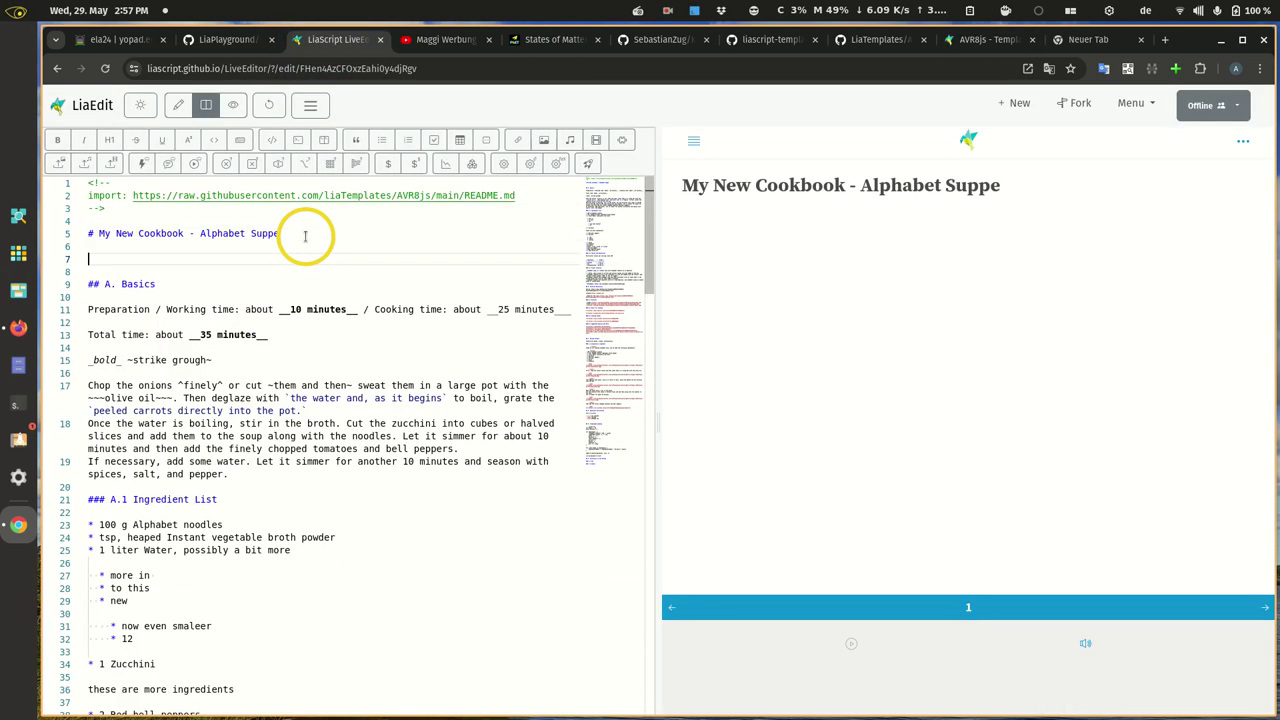
{"action": "key", "text": "ctrl+v"}
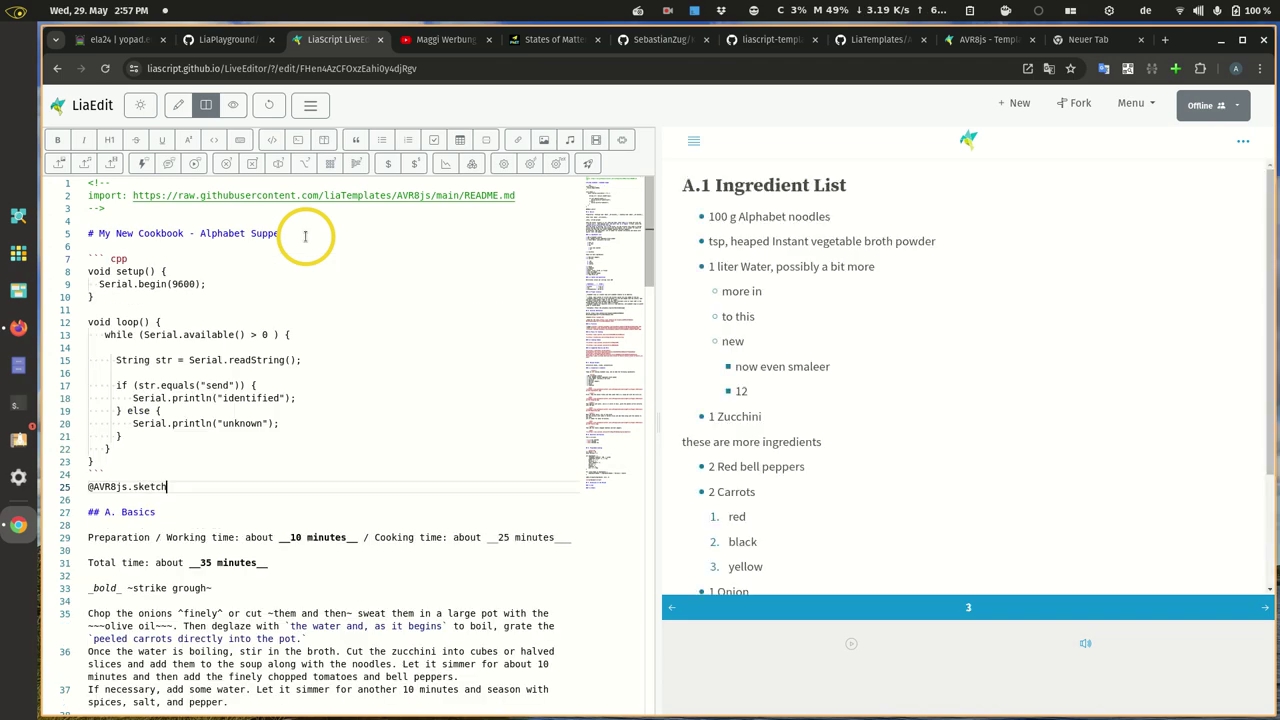
- Jump to the cookbook title slide via the table of contents and compile the serial sketch
{"action": "left_click", "coordinate": [692, 141]}
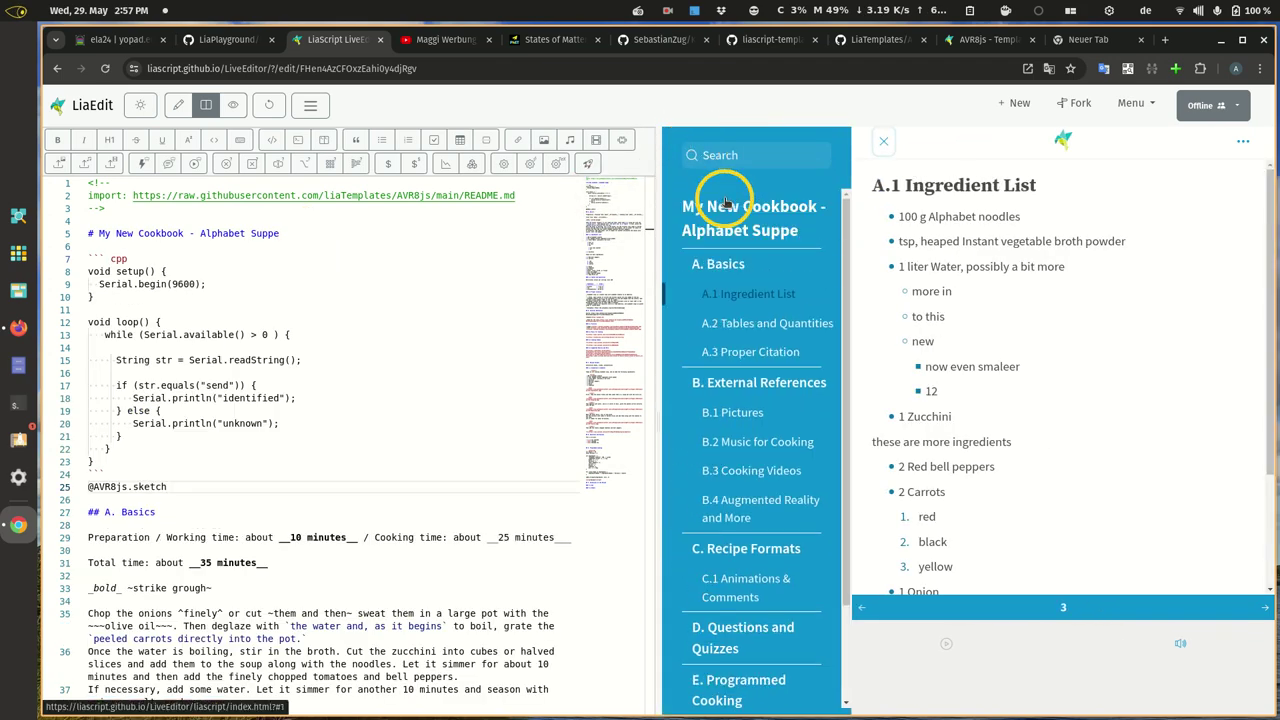
{"action": "left_click", "coordinate": [738, 216]}
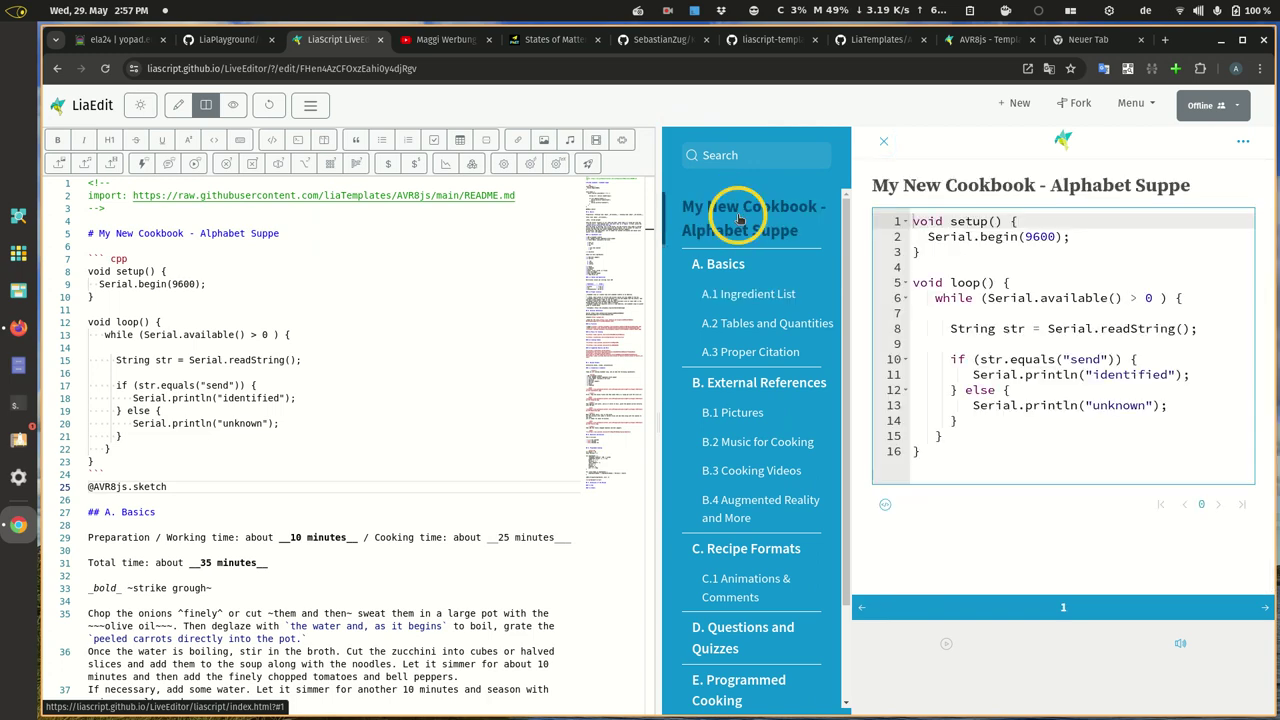
{"action": "left_click", "coordinate": [884, 141]}
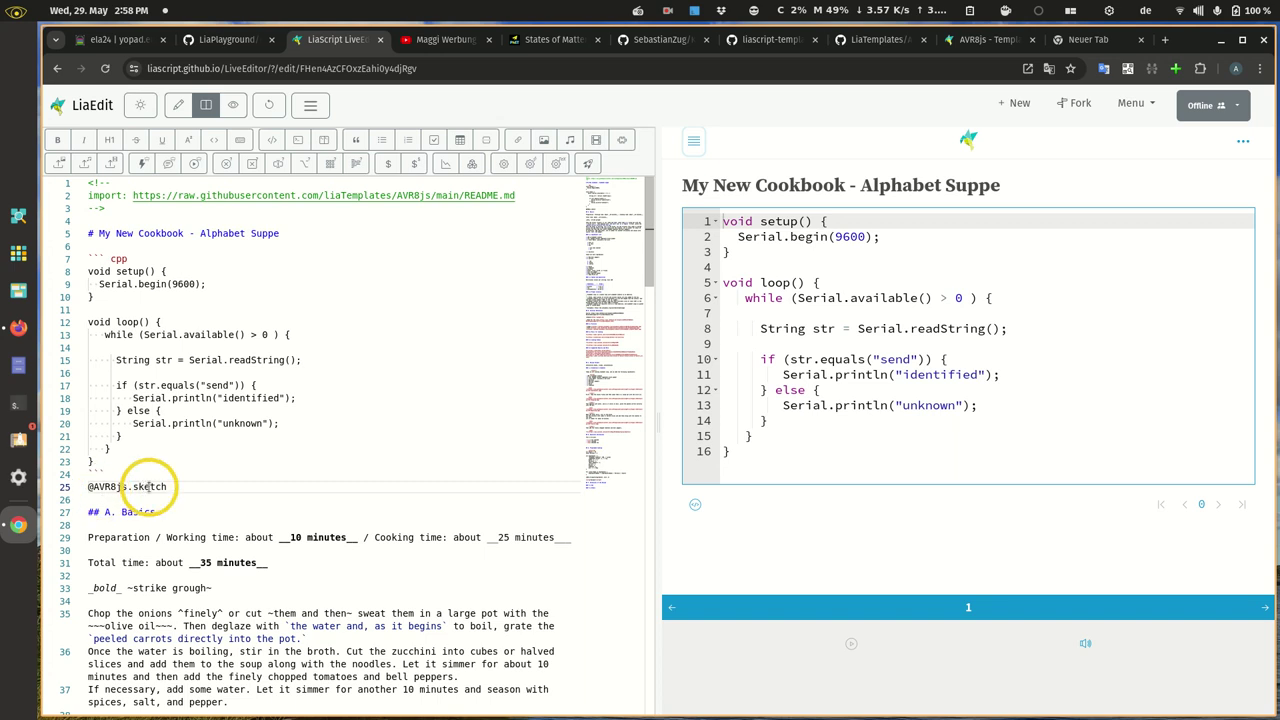
{"action": "left_click", "coordinate": [695, 508]}
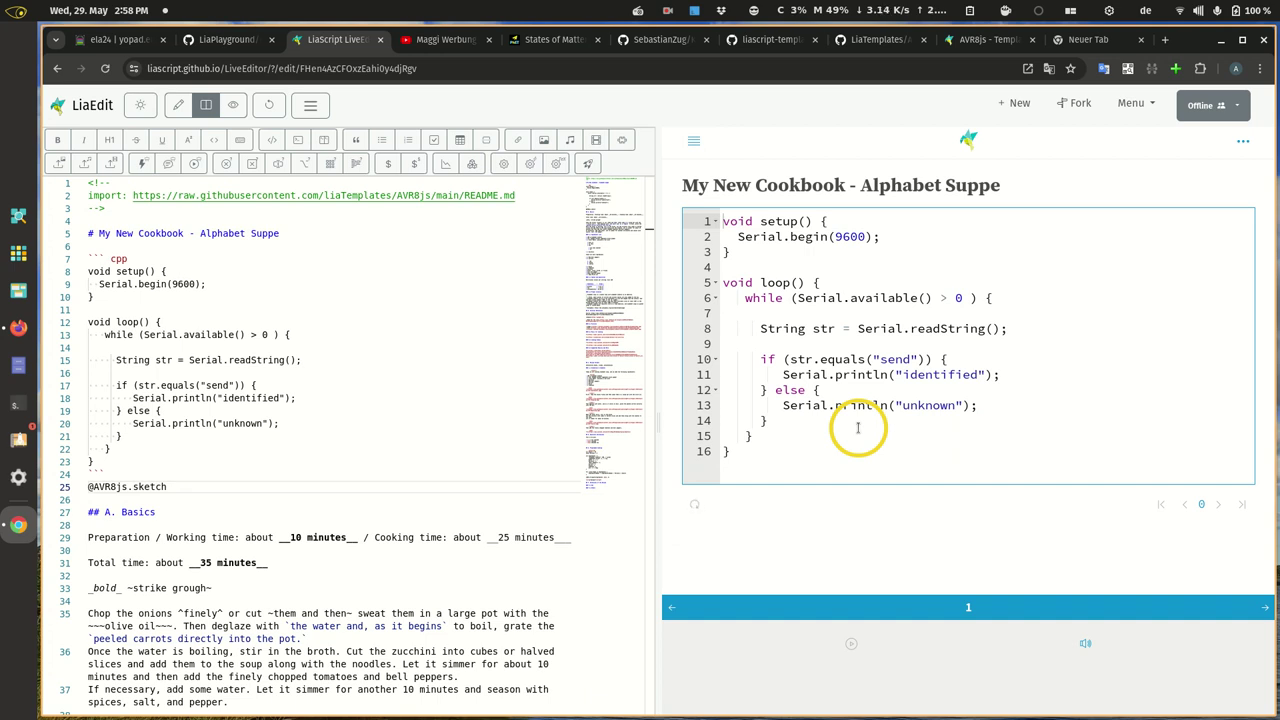
- Send 'test' then 'send' through the serial console, getting 'unknown' and 'identified'
{"action": "scroll", "coordinate": [930, 399], "scroll_direction": "down", "scroll_amount": 1}
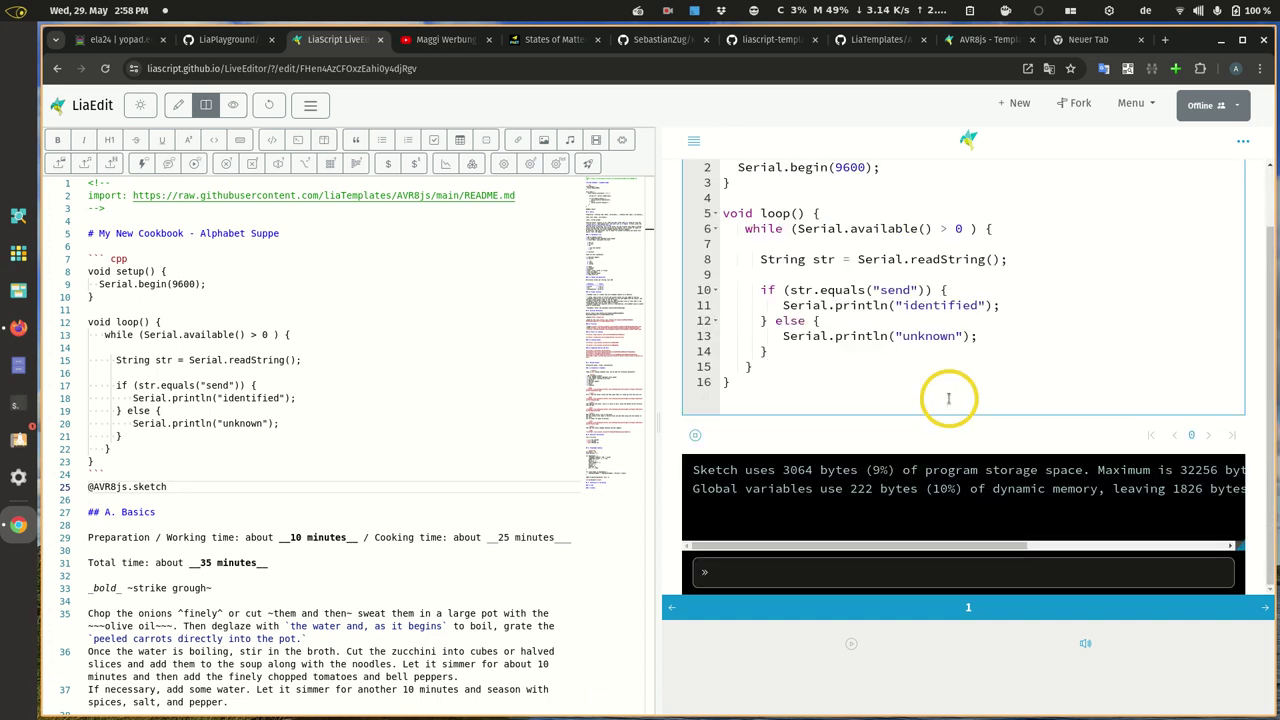
{"action": "left_click", "coordinate": [785, 567]}
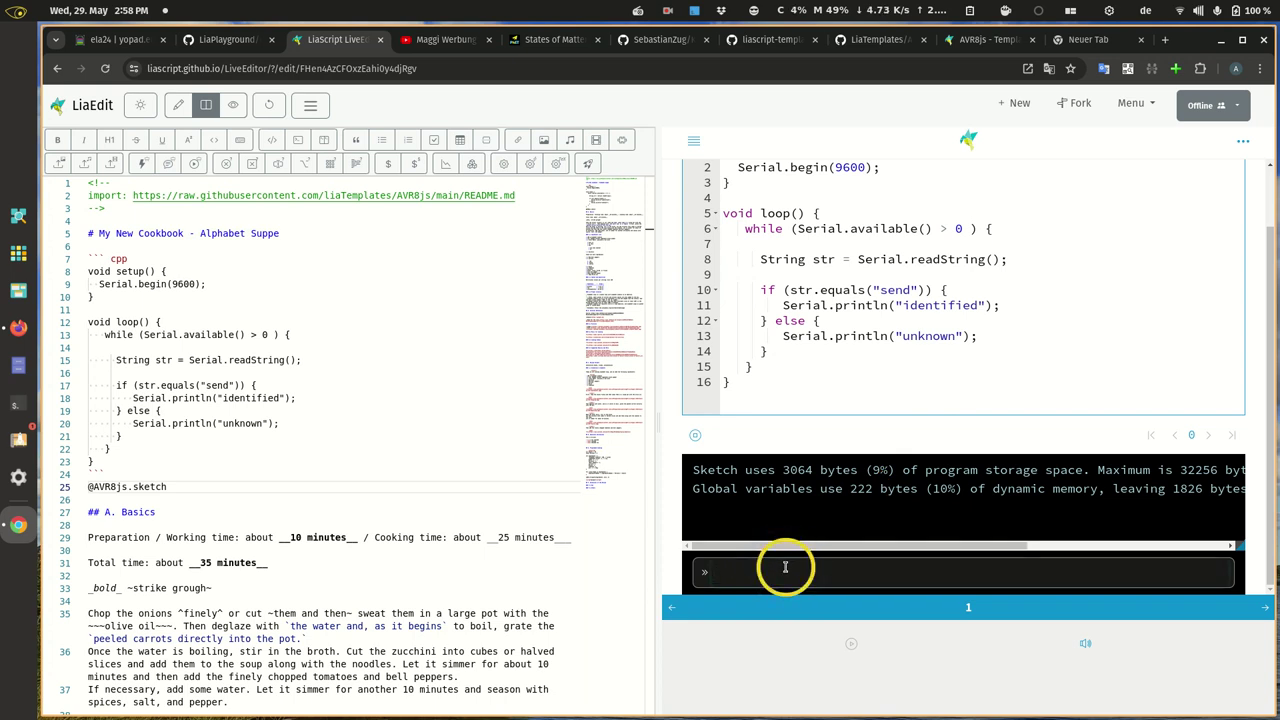
{"action": "type", "text": "test"}
{"action": "key", "text": "Return"}
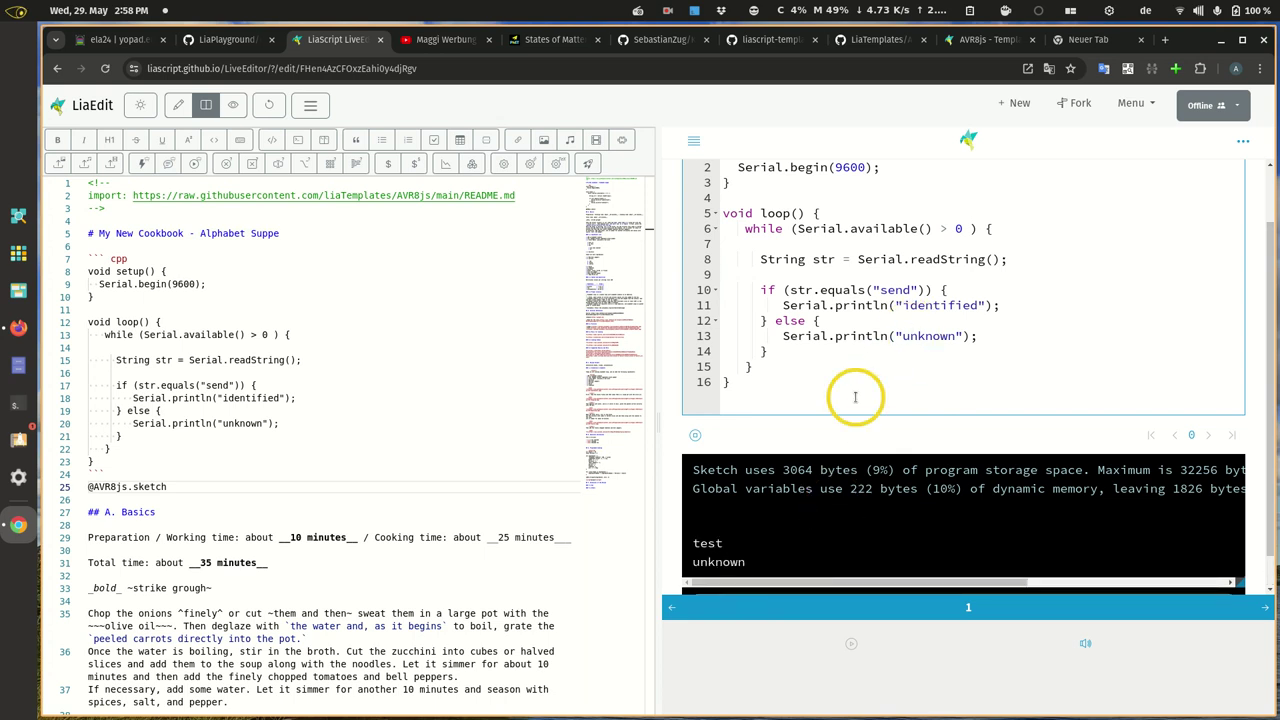
{"action": "left_click", "coordinate": [771, 574]}
{"action": "type", "text": "send"}
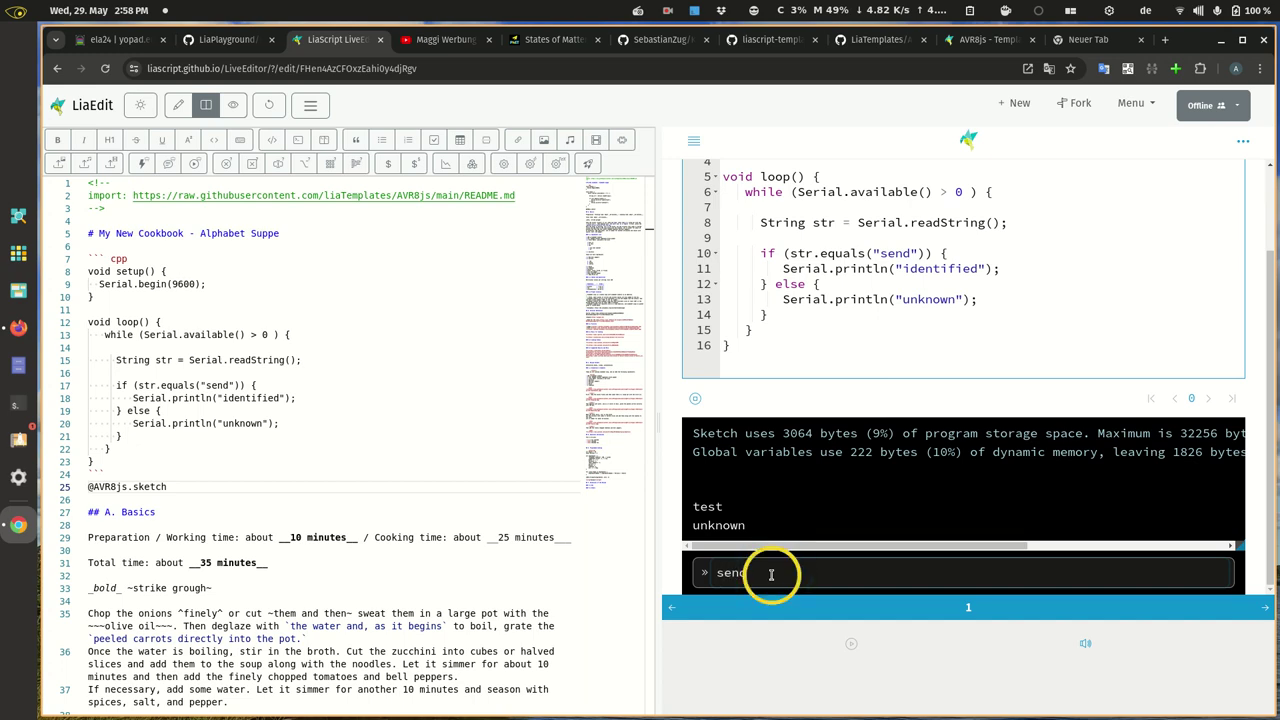
{"action": "key", "text": "Return"}
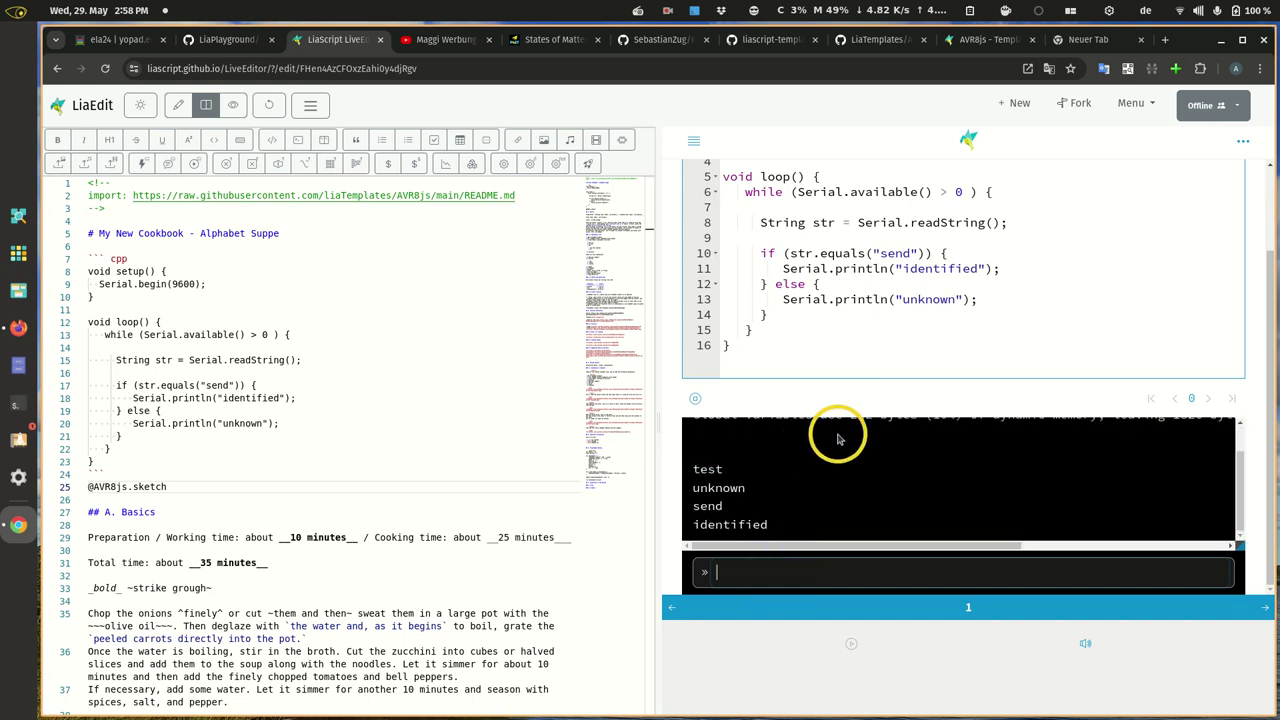
- Select the four-LED simulation example in the AVR8js template
{"action": "left_click", "coordinate": [965, 40]}
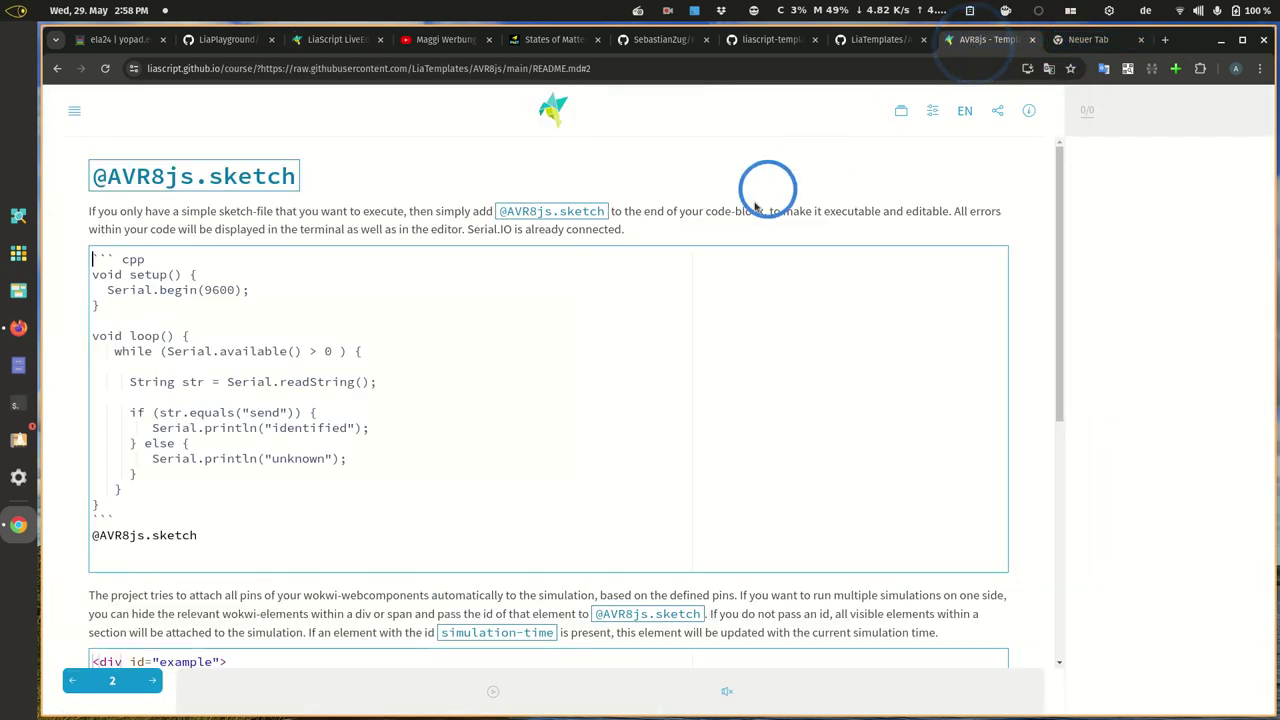
{"action": "scroll", "coordinate": [751, 210], "scroll_direction": "down", "scroll_amount": 3}
{"action": "scroll", "coordinate": [279, 203], "scroll_direction": "down", "scroll_amount": 1}
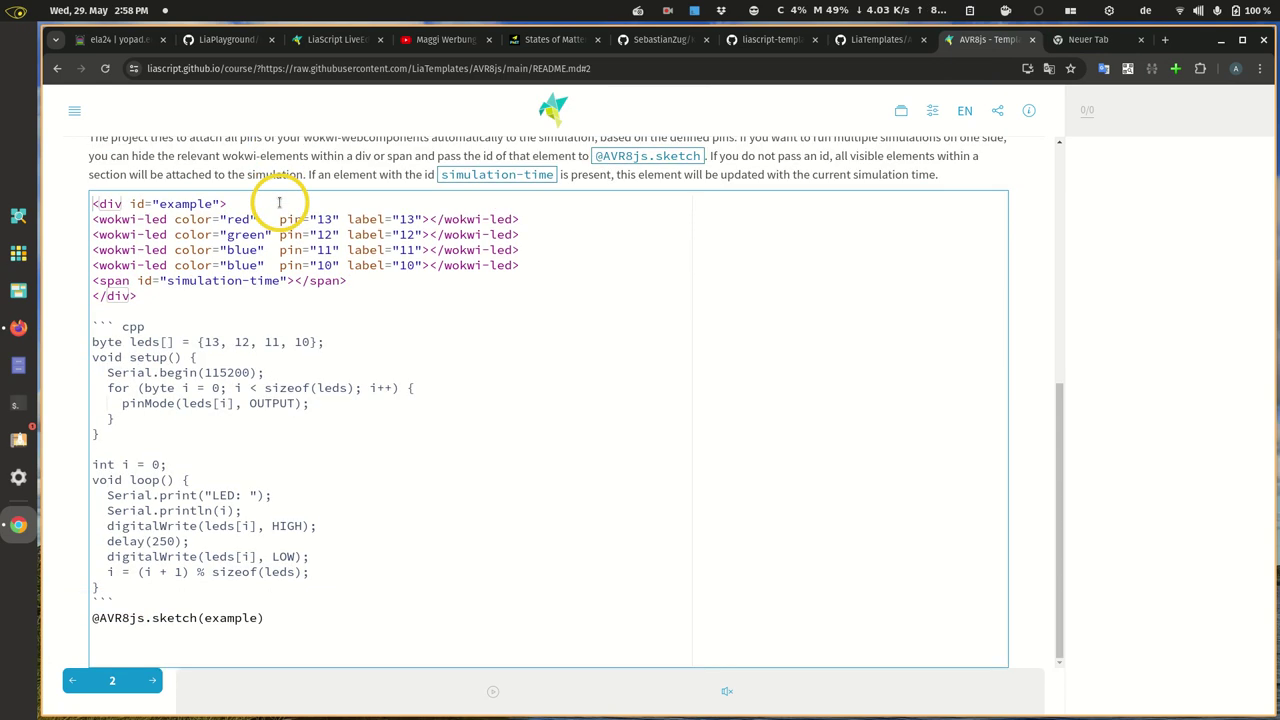
{"action": "left_click", "coordinate": [93, 204]}
{"action": "mouse_move", "coordinate": [93, 204]}
{"action": "left_mouse_down"}
{"action": "mouse_move", "coordinate": [294, 566]}
{"action": "mouse_move", "coordinate": [302, 630]}
{"action": "left_mouse_up"}
{"action": "key", "text": "ctrl+c"}
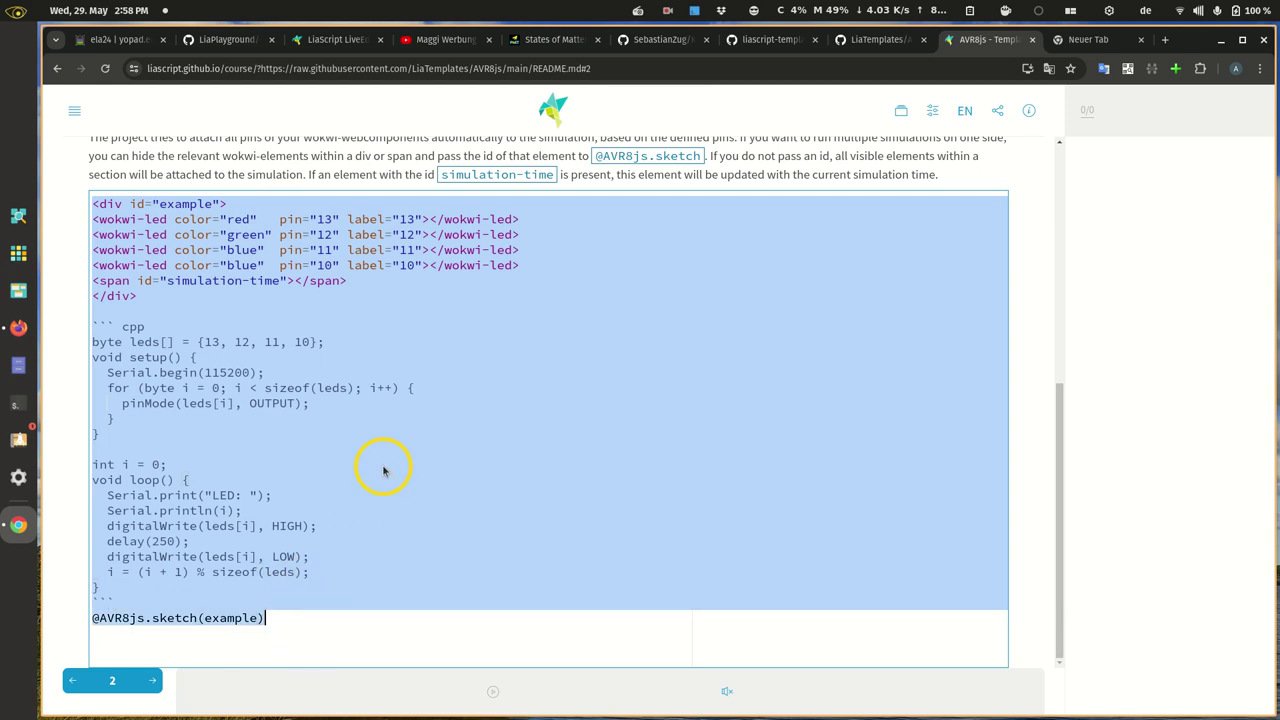
- Paste the LED example below the cookbook title, above the serial sketch
{"action": "left_click", "coordinate": [338, 40]}
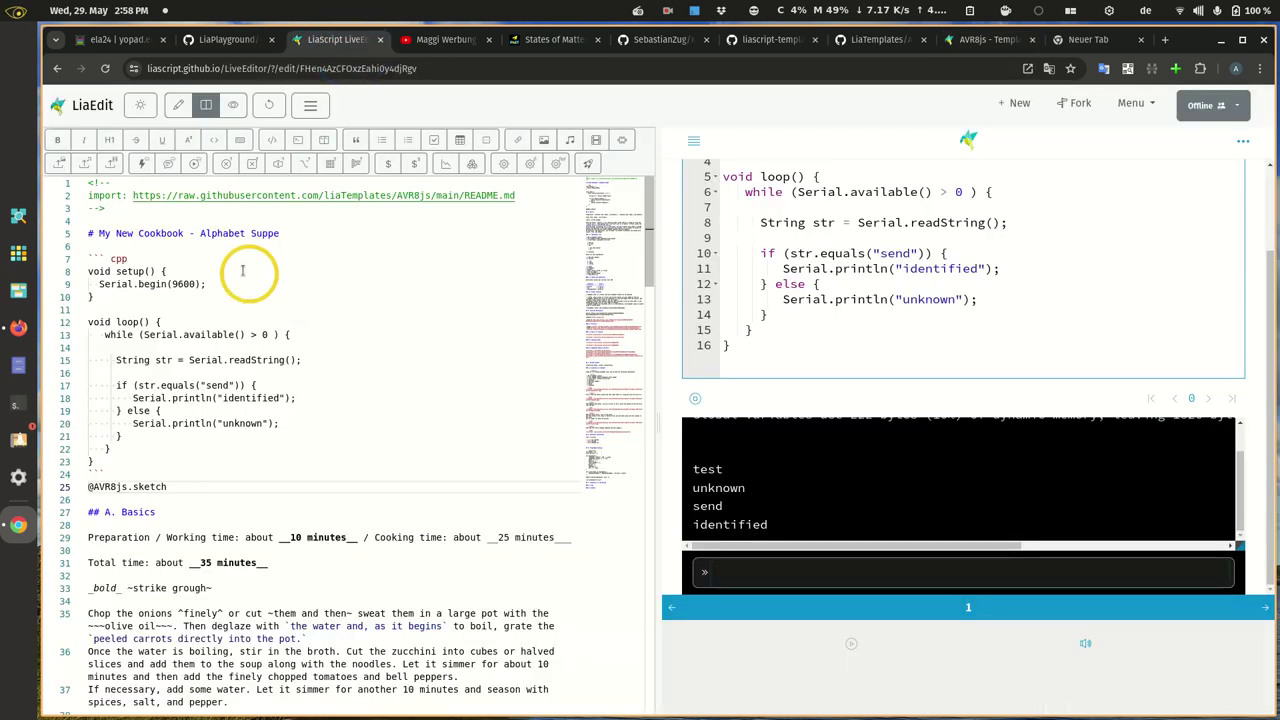
{"action": "left_click", "coordinate": [208, 248]}
{"action": "key", "text": "Return"}
{"action": "key", "text": "Return"}
{"action": "key", "text": "Return"}
{"action": "key", "text": "Return"}
{"action": "key", "text": "Up"}
{"action": "key", "text": "Up"}
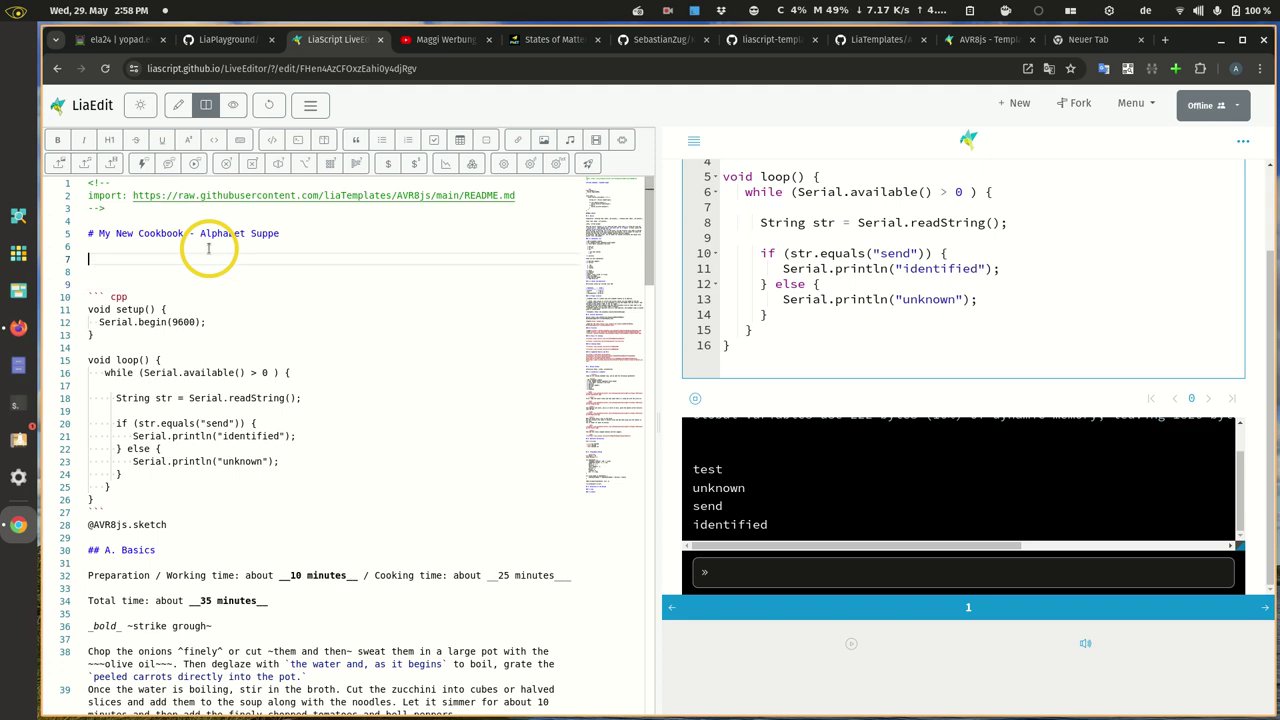
{"action": "key", "text": "ctrl+v"}
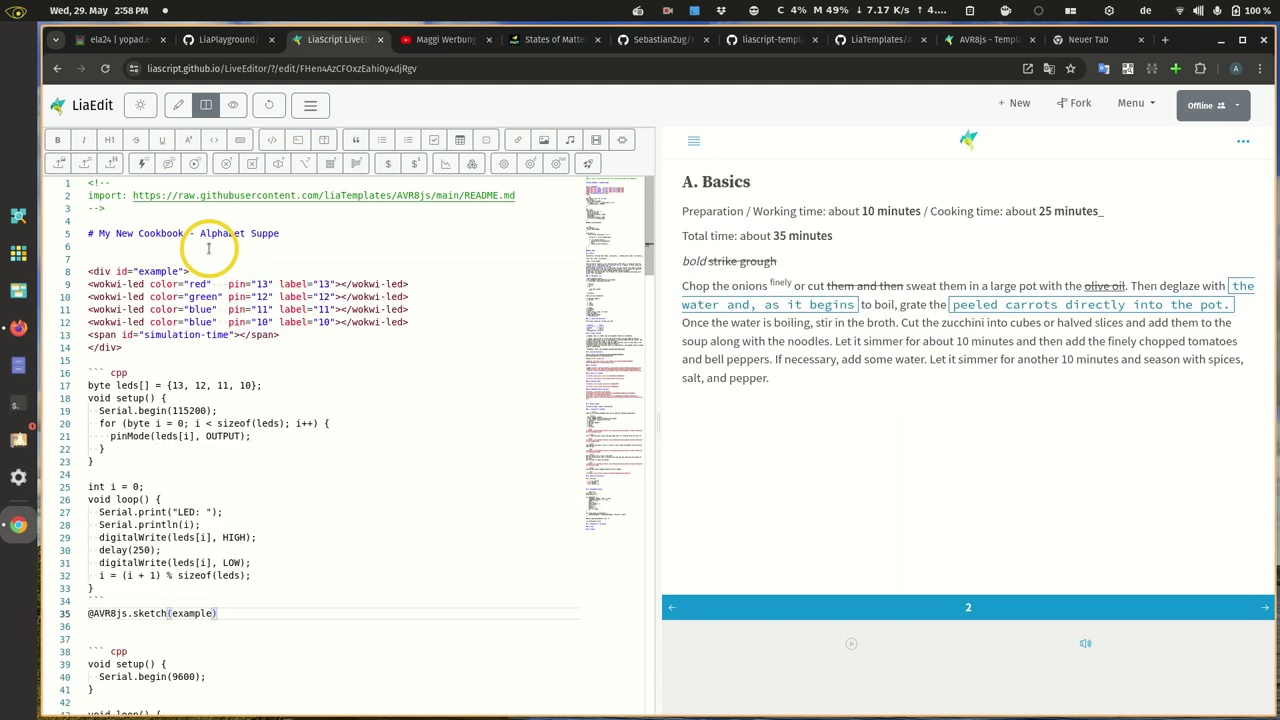
- Go to the title slide in the preview and run the LED simulation
{"action": "left_click", "coordinate": [693, 143]}
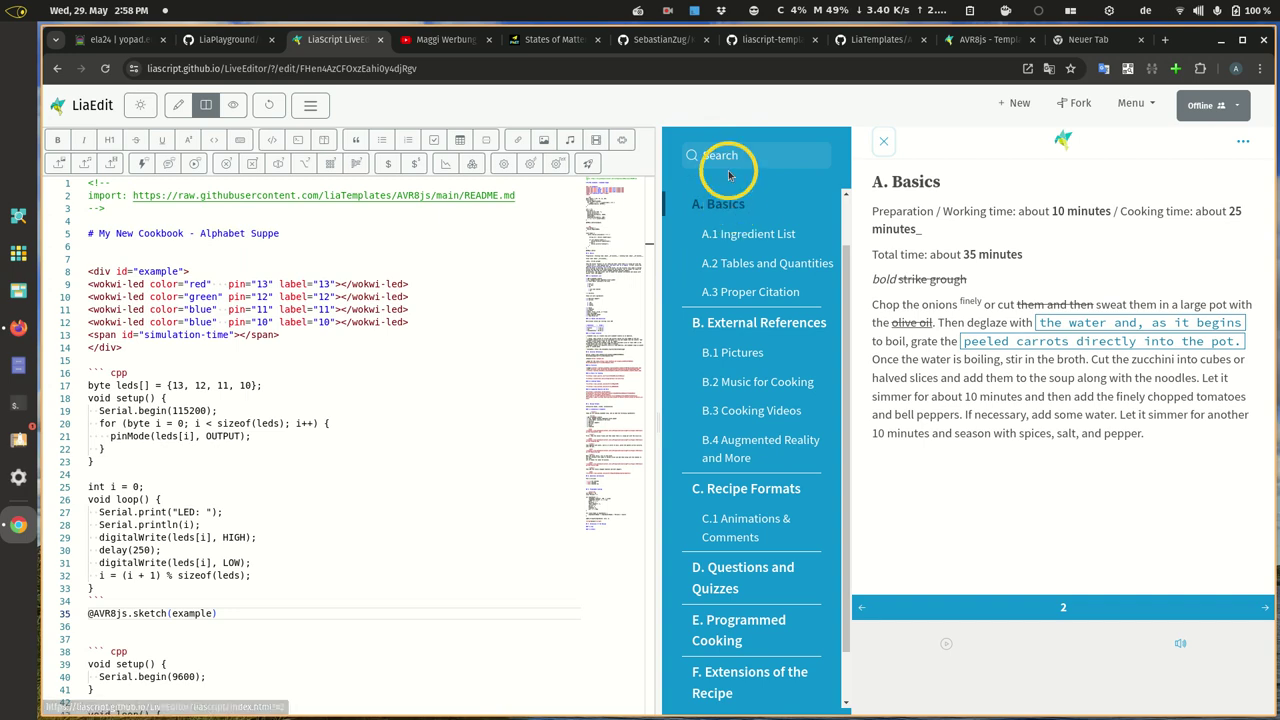
{"action": "left_click", "coordinate": [748, 236]}
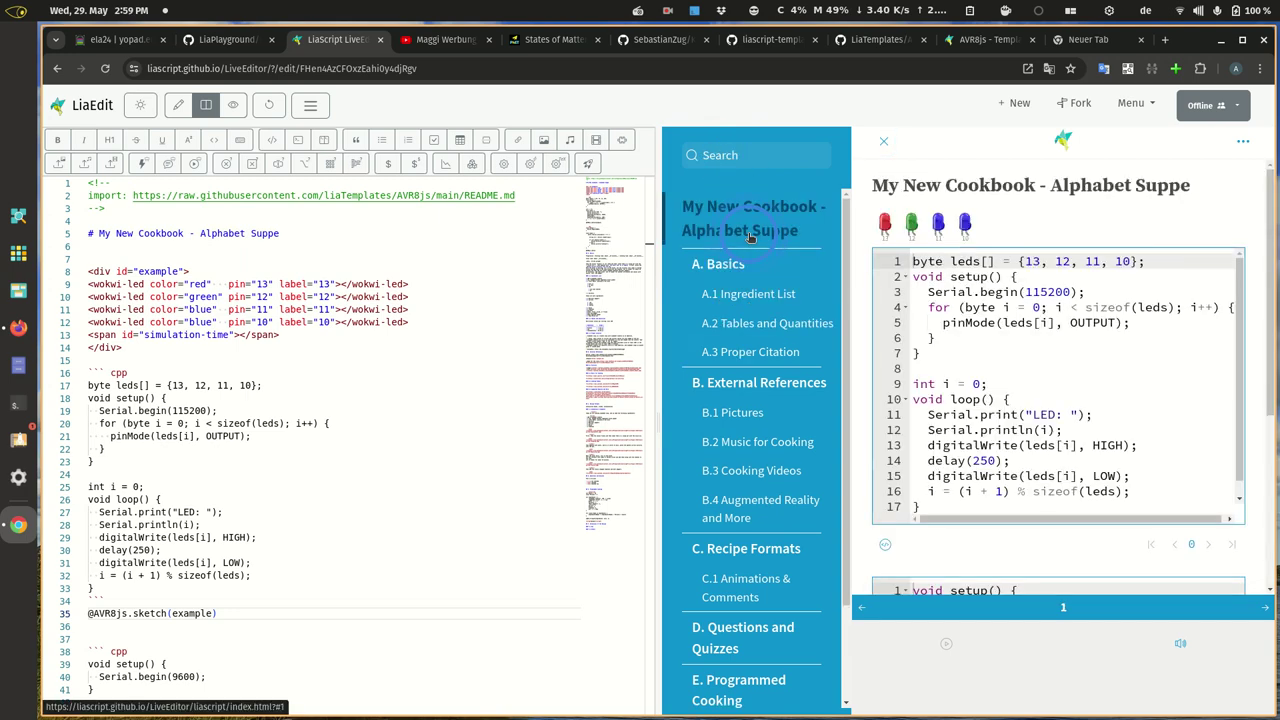
{"action": "left_click", "coordinate": [883, 141]}
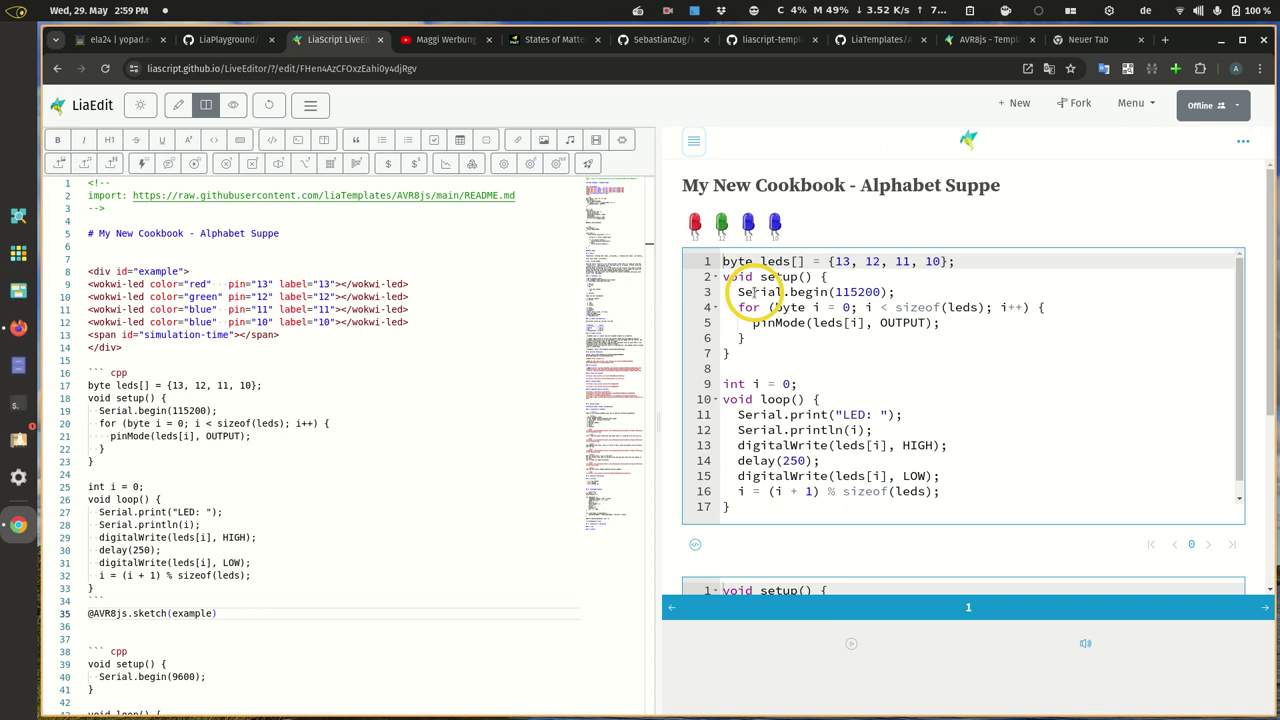
{"action": "scroll", "coordinate": [932, 330], "scroll_direction": "down", "scroll_amount": 1}
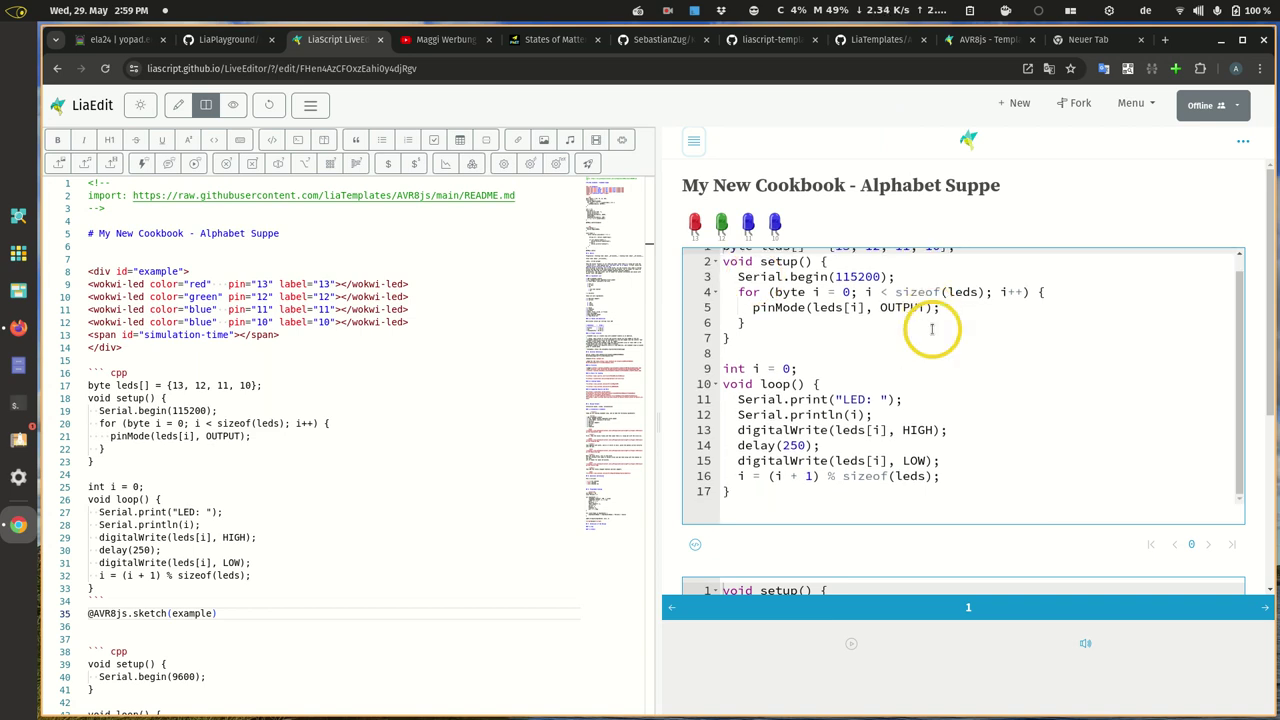
{"action": "left_click", "coordinate": [697, 543]}
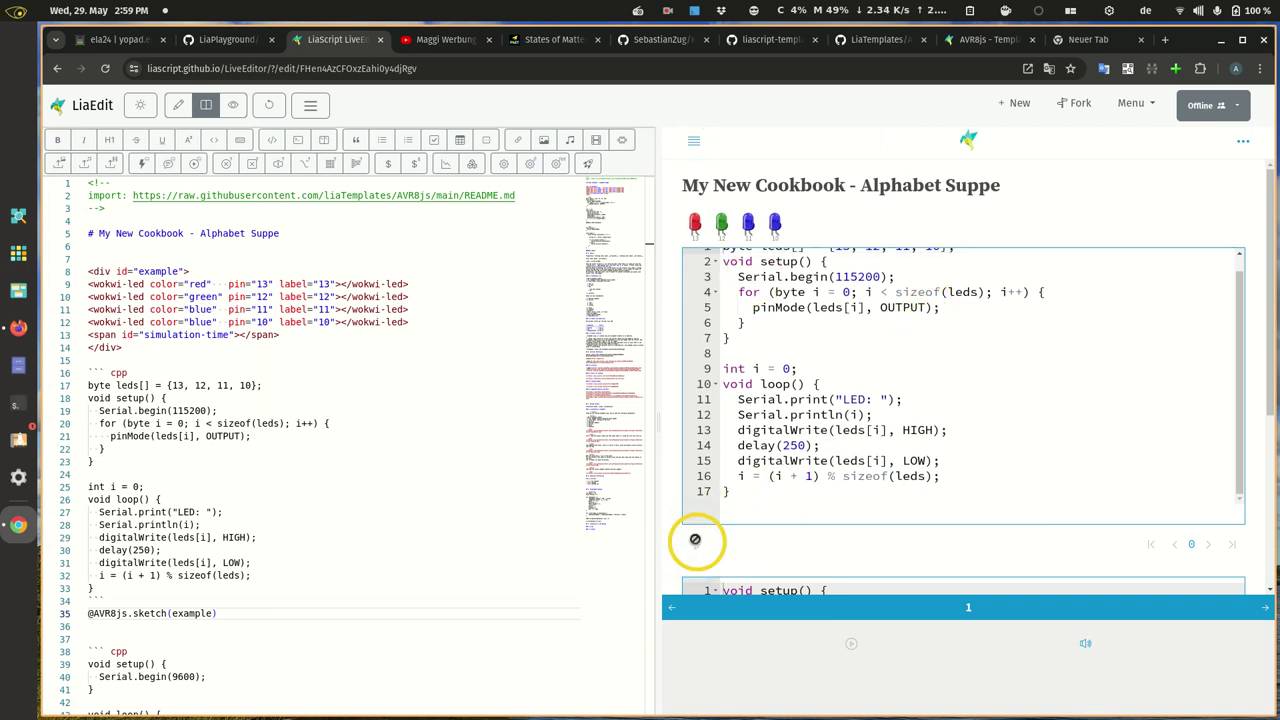
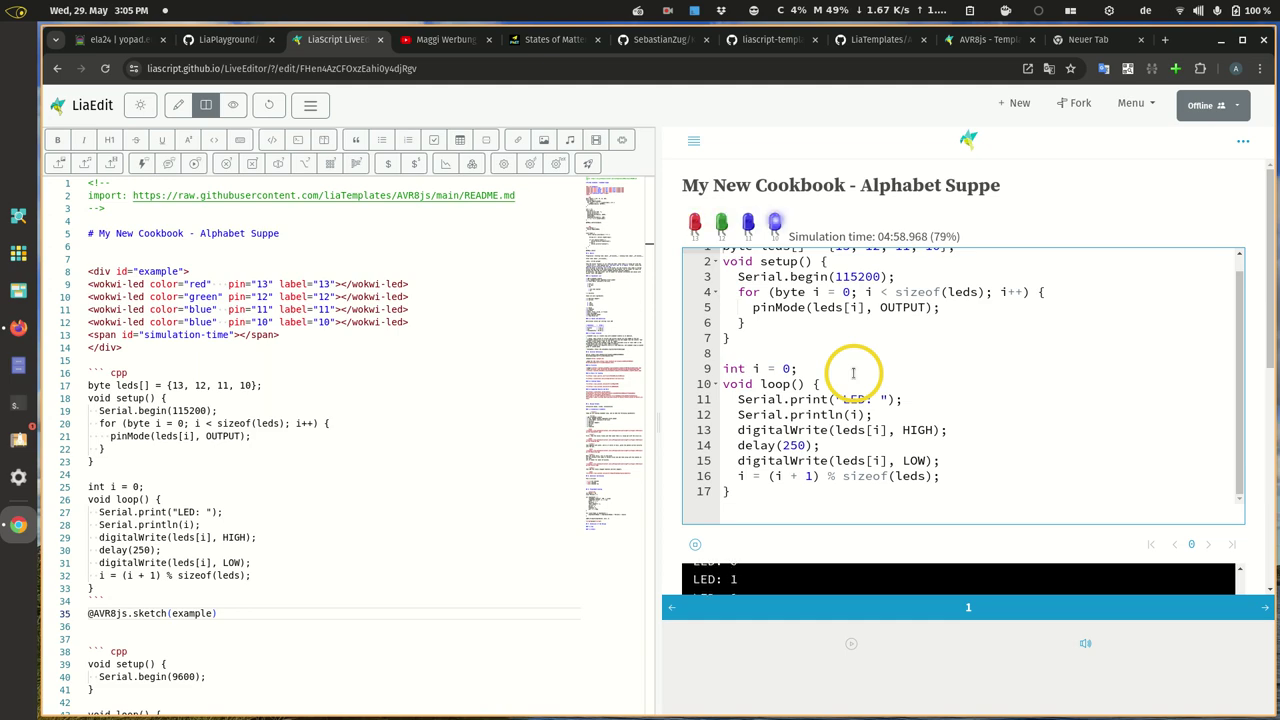
- Switch to the LiaPlayground tab showing the eLearningAfrica-Kigali-2024 GitHub README with its six chapters
{"action": "left_click", "coordinate": [230, 40]}
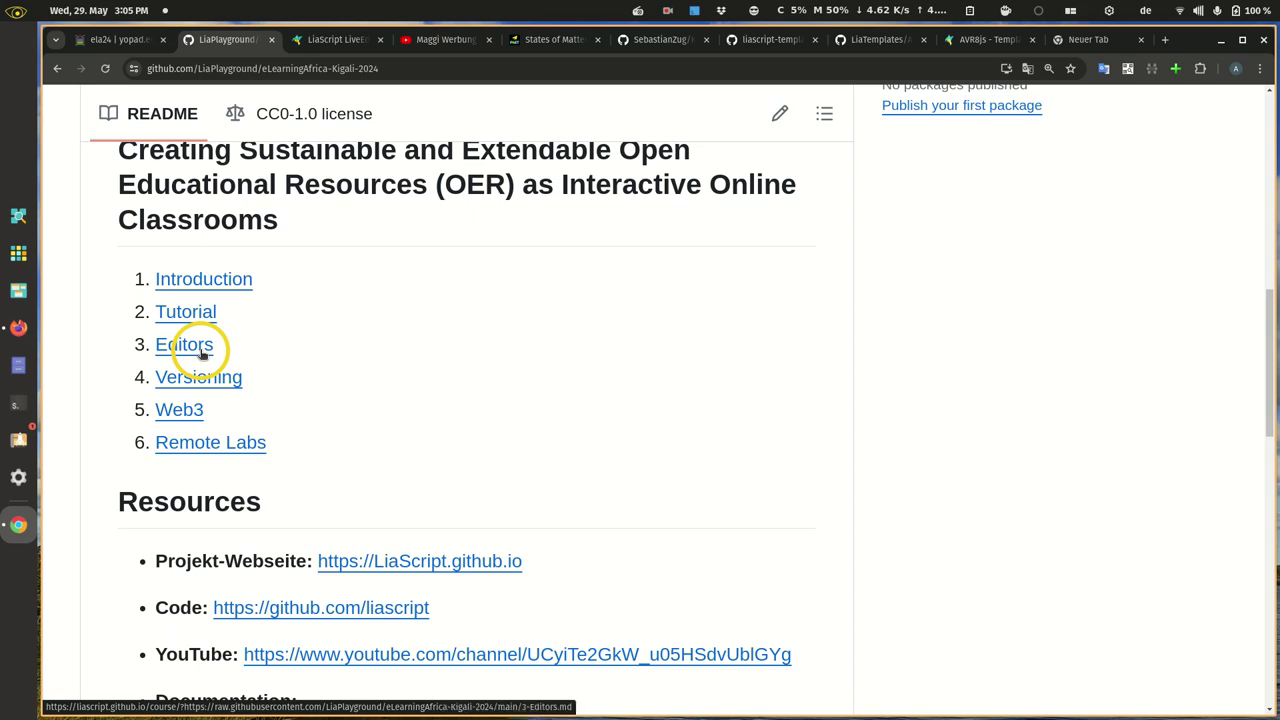
- Launch the Editors chapter as a LiaScript course and show its sidebar table of contents
{"action": "left_click", "coordinate": [200, 352]}
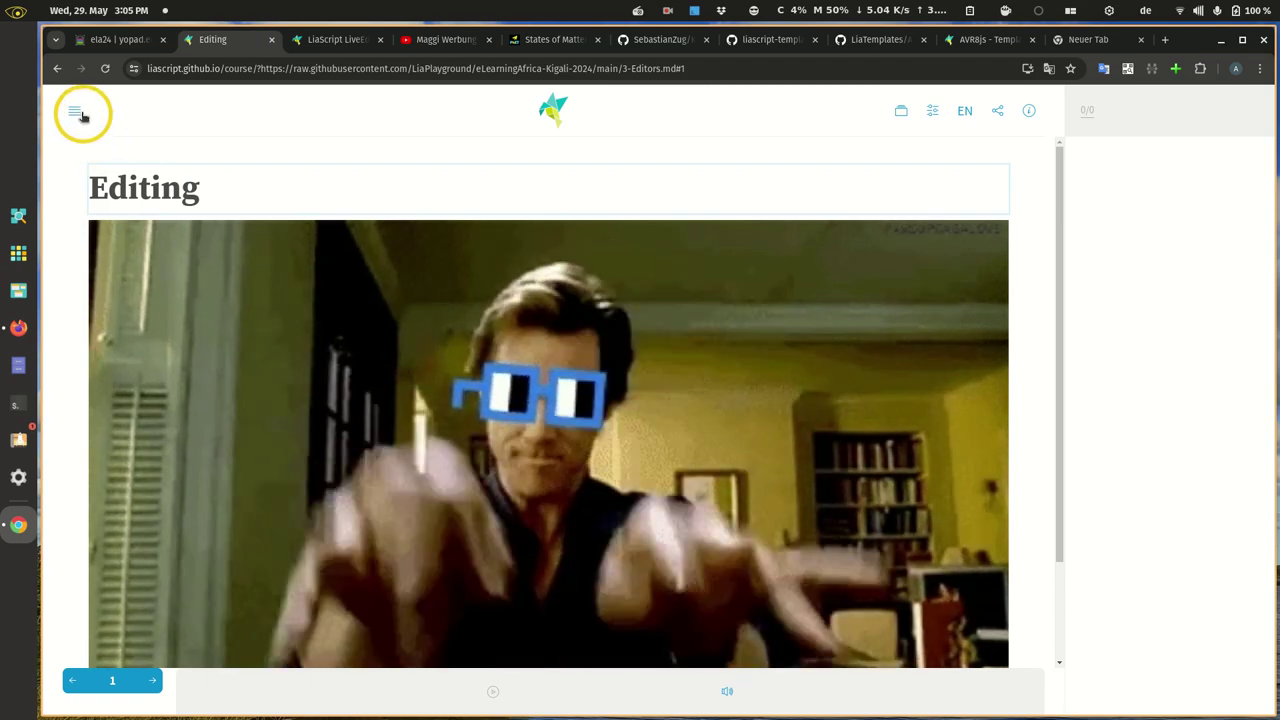
{"action": "left_click", "coordinate": [77, 113]}
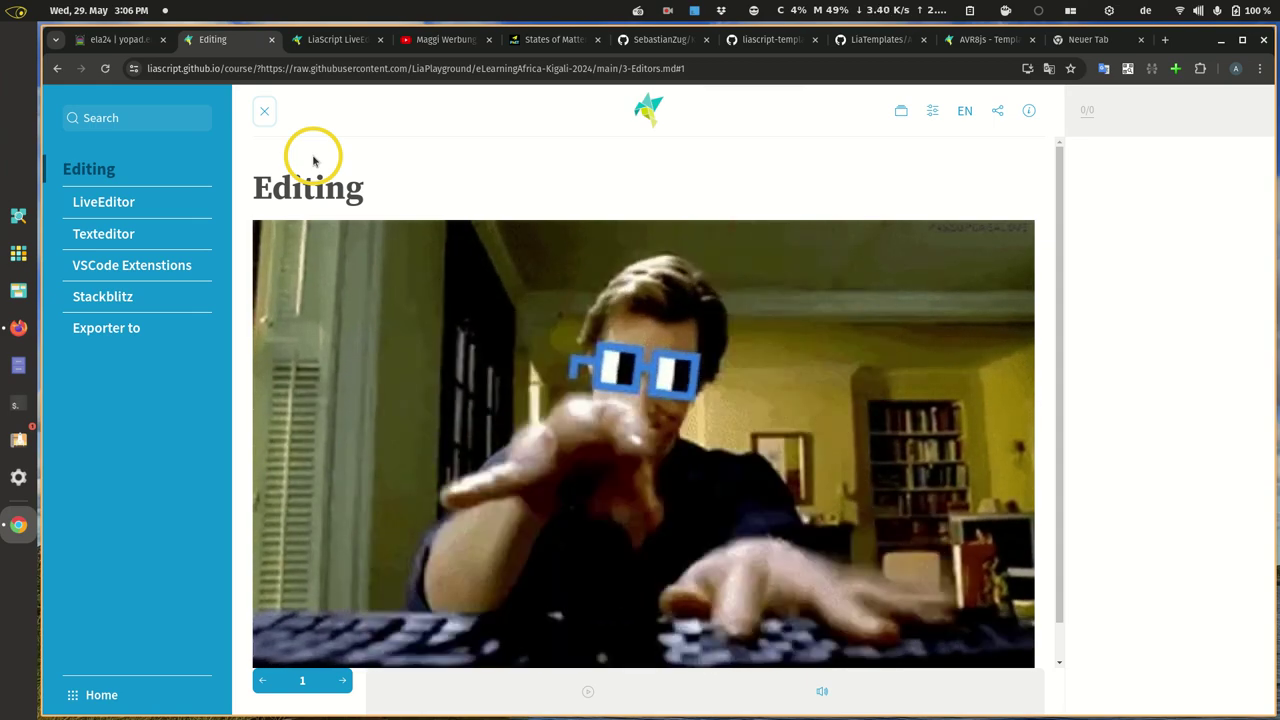
{"action": "left_click", "coordinate": [112, 330]}
{"action": "scroll", "coordinate": [395, 343], "scroll_direction": "down", "scroll_amount": 2}
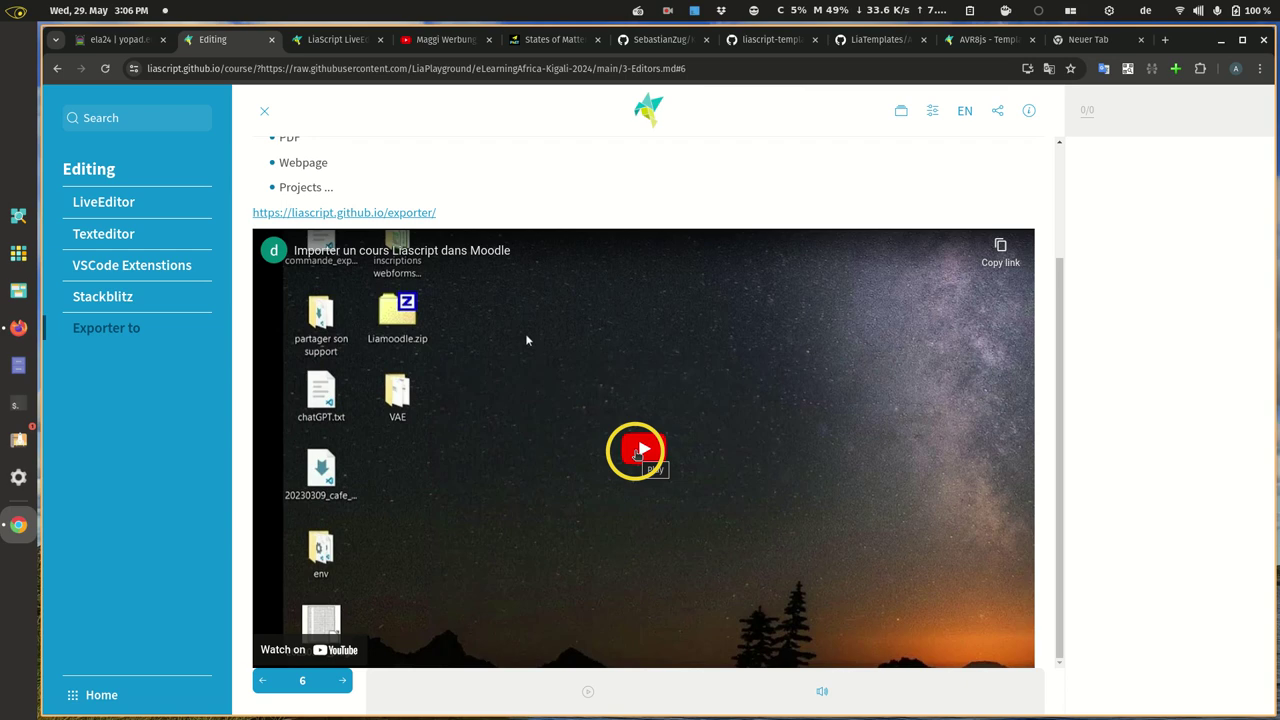
{"action": "left_click", "coordinate": [637, 453]}
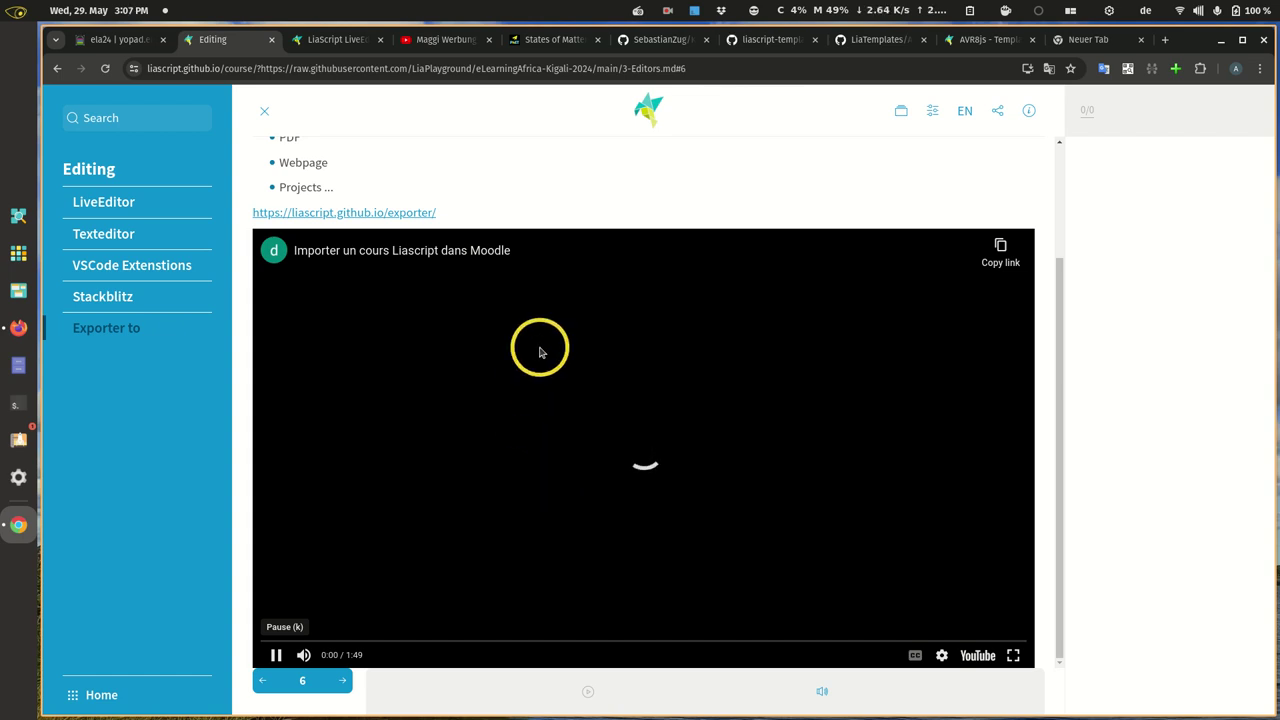
{"action": "scroll", "coordinate": [540, 346], "scroll_direction": "up", "scroll_amount": 2}
{"action": "scroll", "coordinate": [557, 378], "scroll_direction": "down", "scroll_amount": 2}
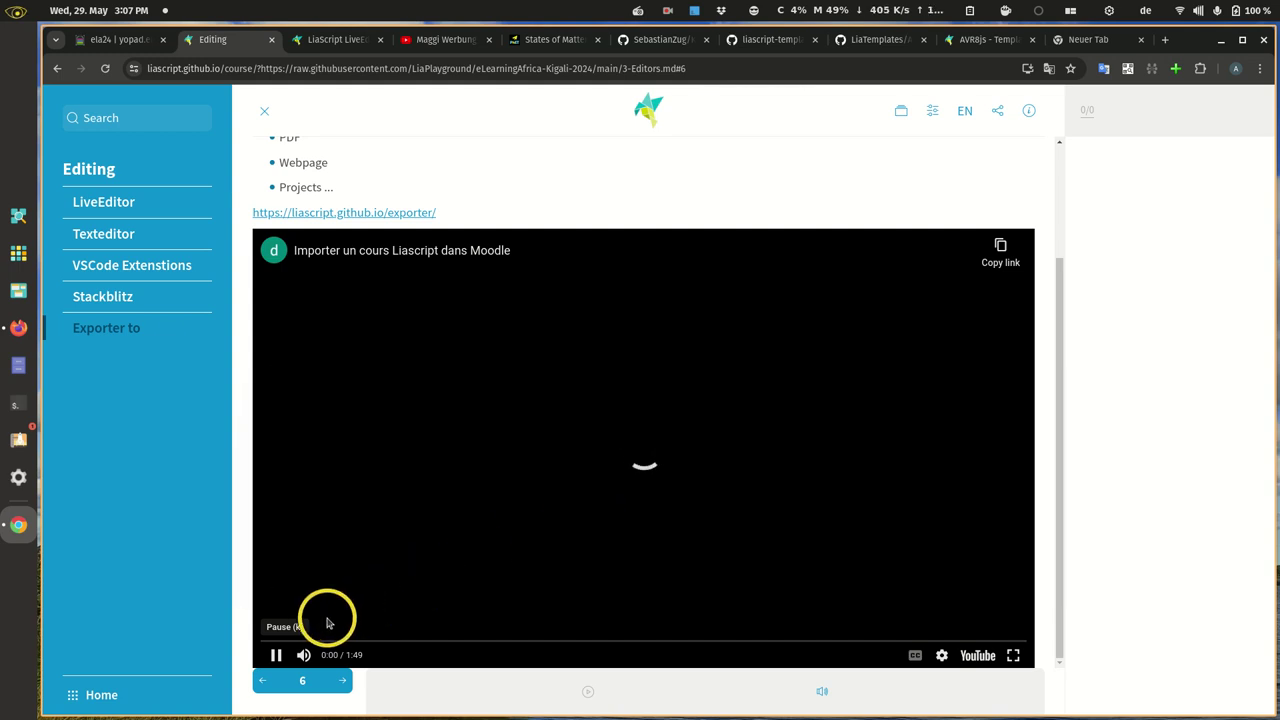
{"action": "left_click", "coordinate": [277, 655]}
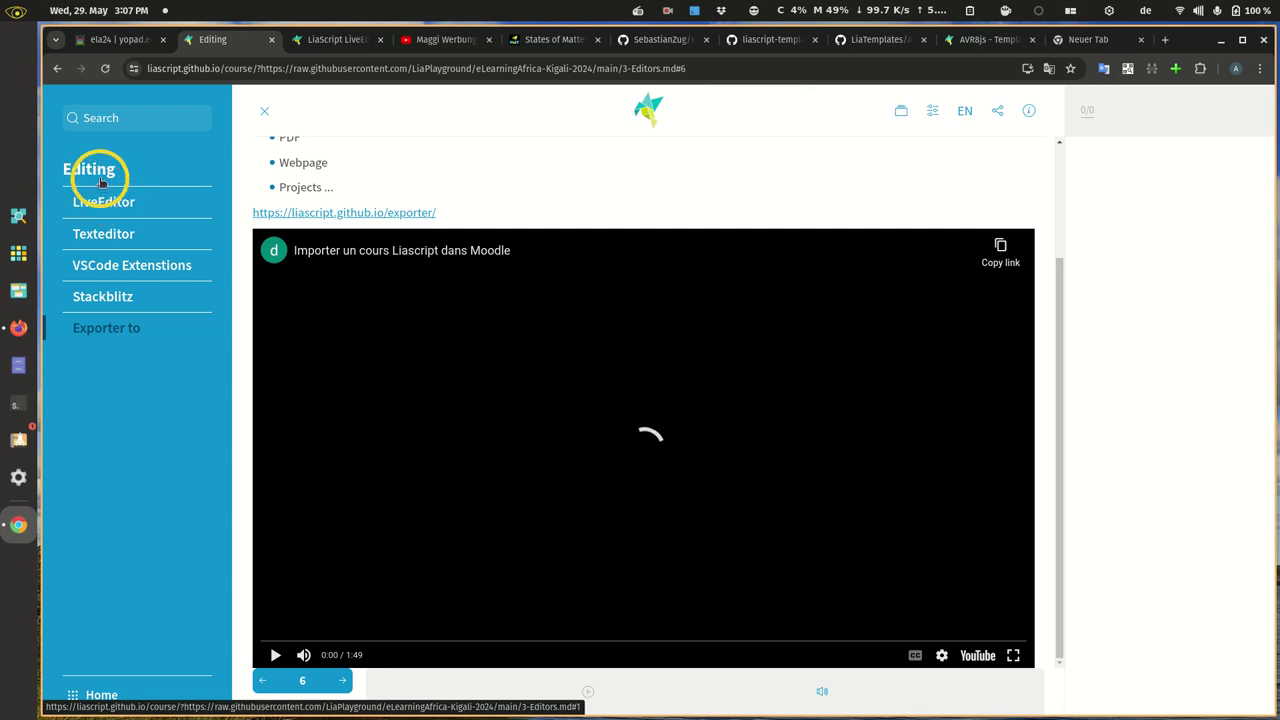
{"action": "left_click", "coordinate": [100, 181]}
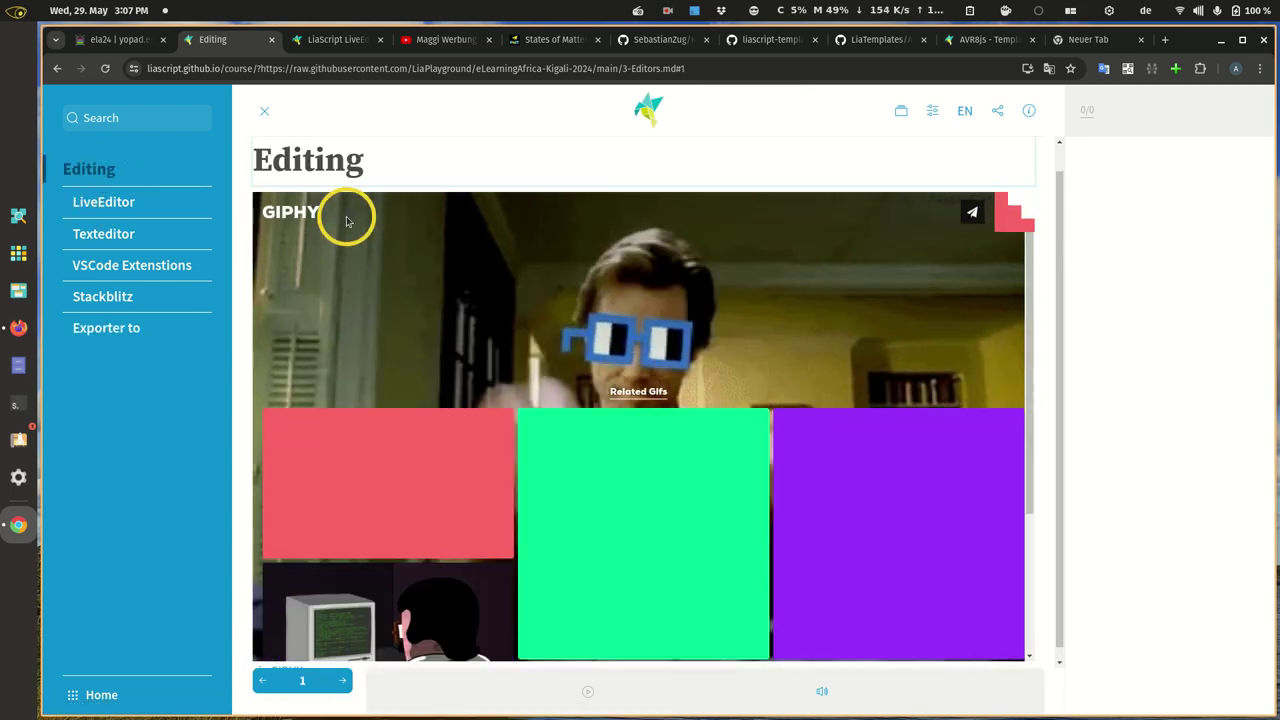
{"action": "left_click", "coordinate": [343, 40]}
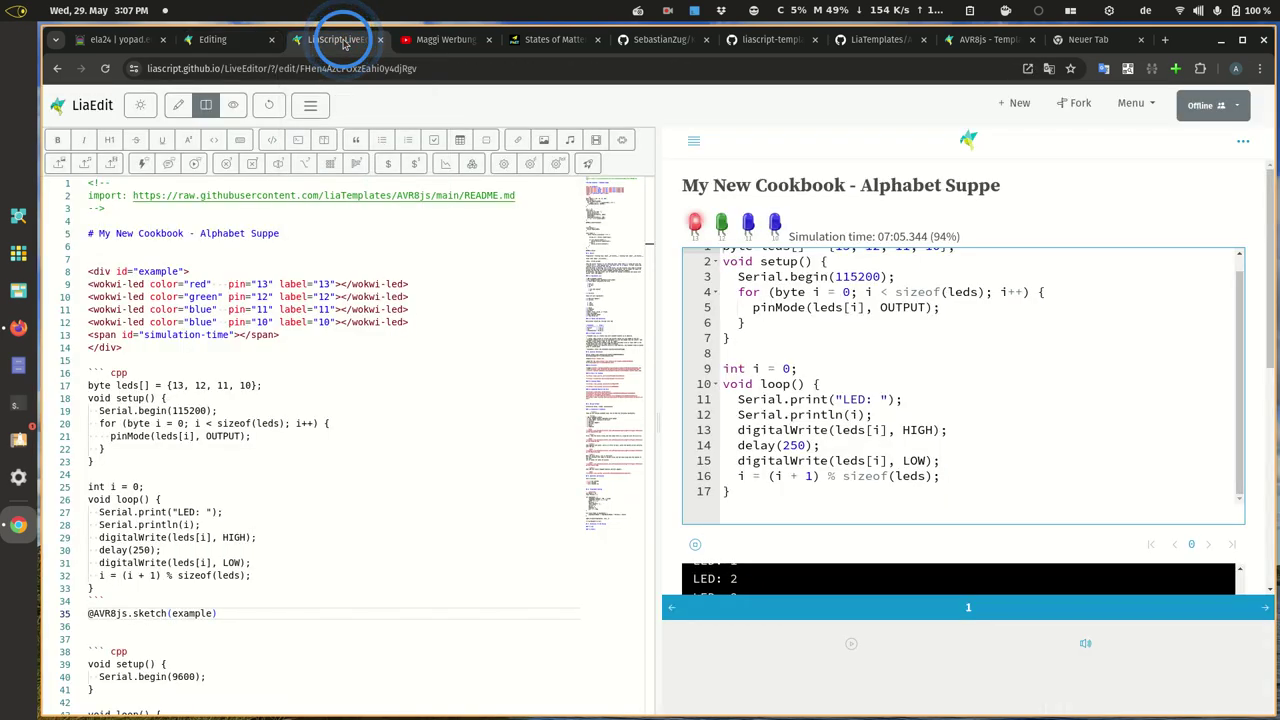
{"action": "left_click", "coordinate": [1153, 103]}
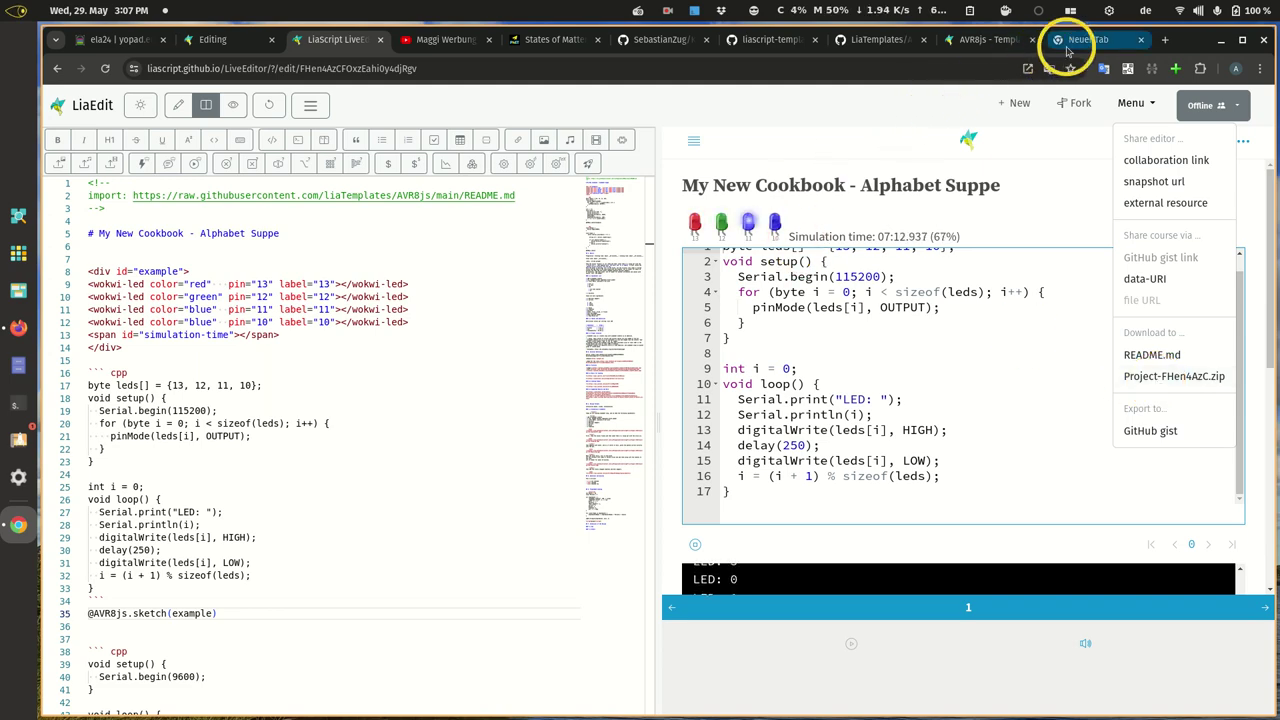
- Return to the Editing course and advance past LiveEditor to the Texteditor slide
{"action": "left_click", "coordinate": [214, 42]}
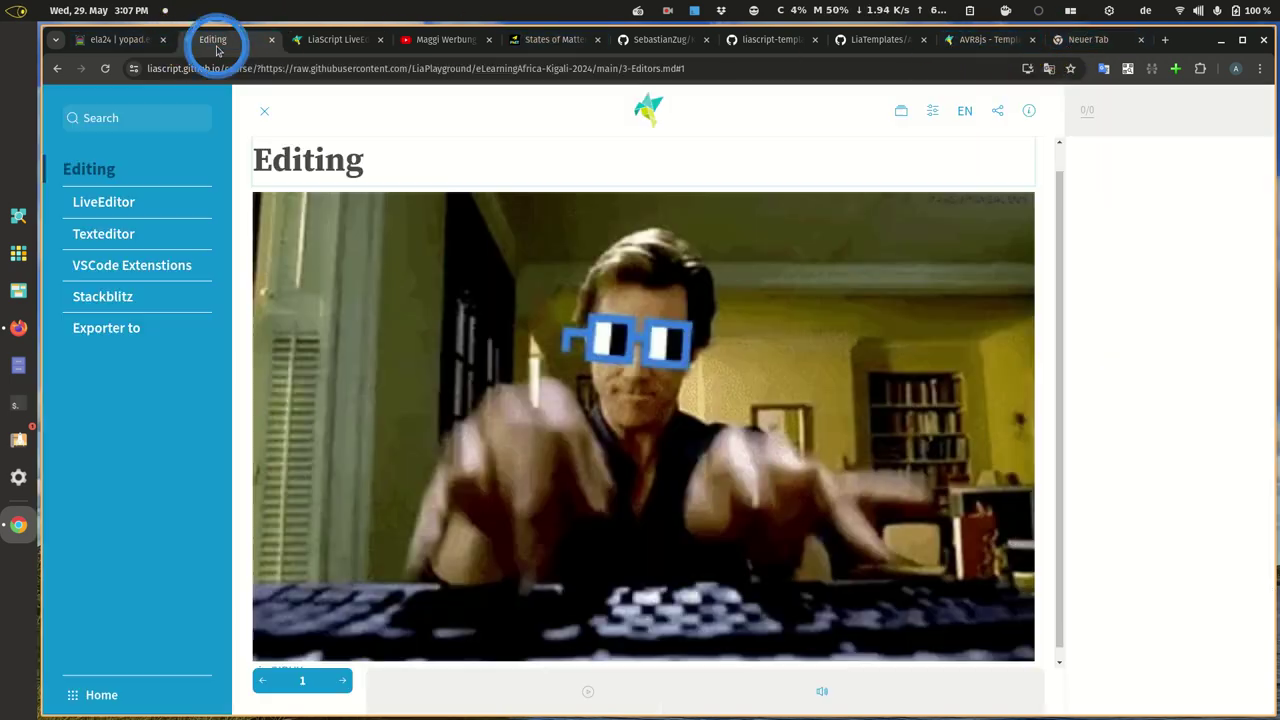
{"action": "left_click", "coordinate": [112, 203]}
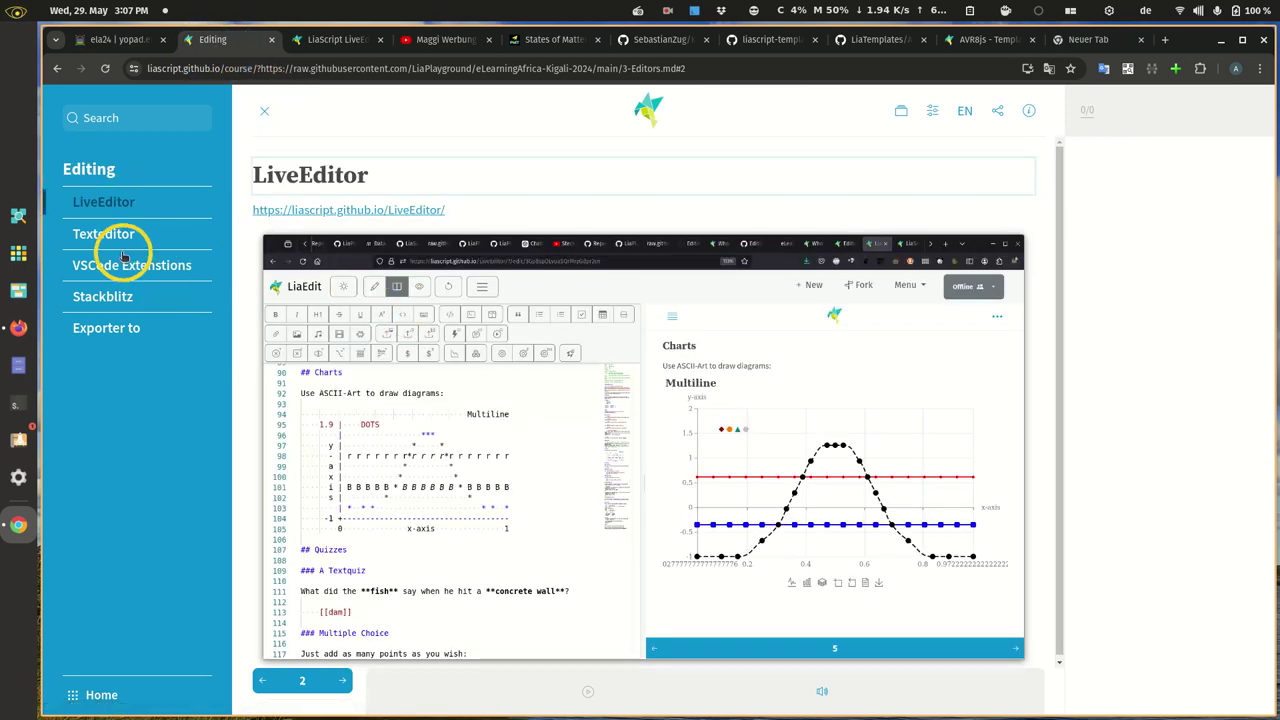
{"action": "left_click", "coordinate": [111, 238]}
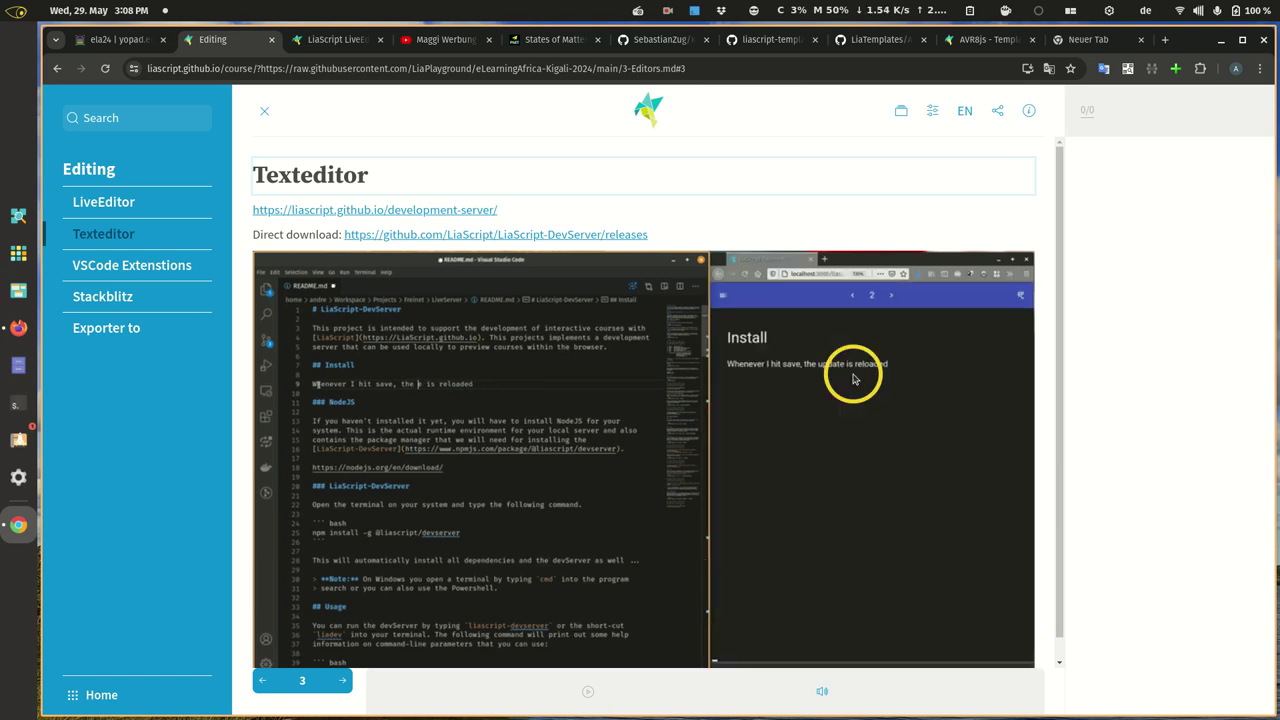
- View the VSCode Extenstions slide with its screenshot enlarged, then move to the Stackblitz slide
{"action": "left_click", "coordinate": [120, 266]}
{"action": "scroll", "coordinate": [500, 309], "scroll_direction": "down", "scroll_amount": 1}
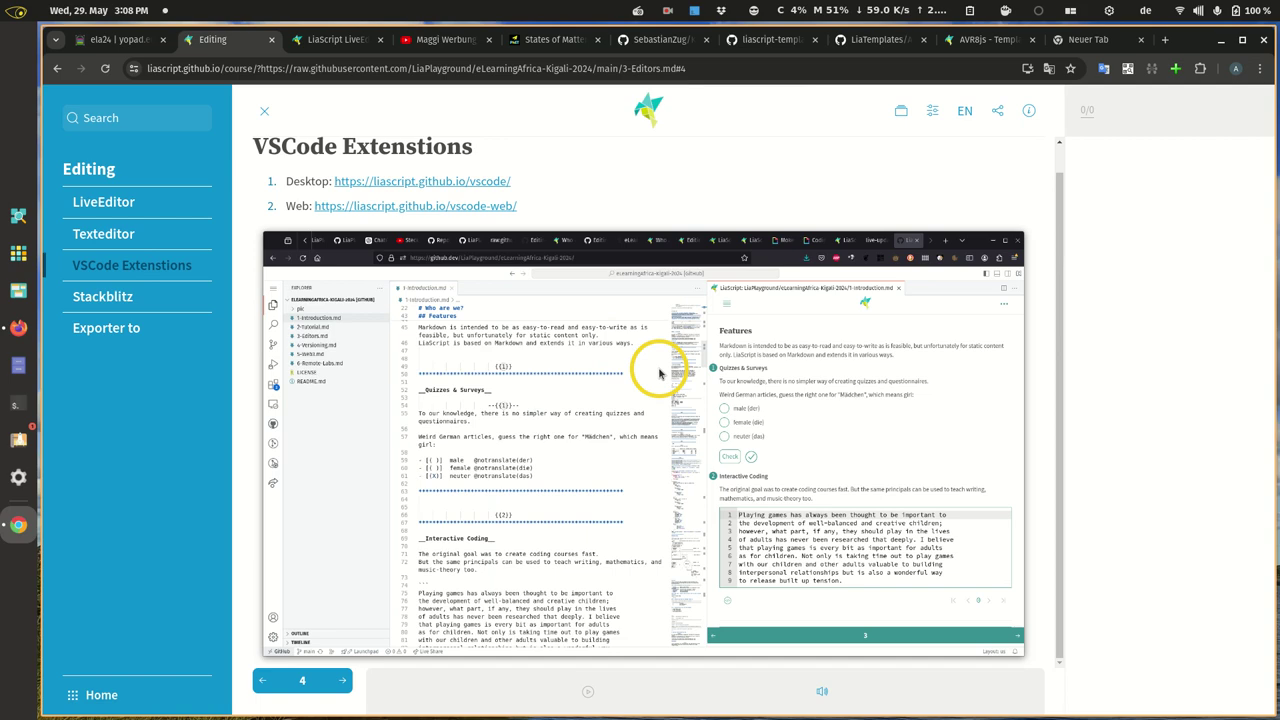
{"action": "left_click", "coordinate": [731, 372]}
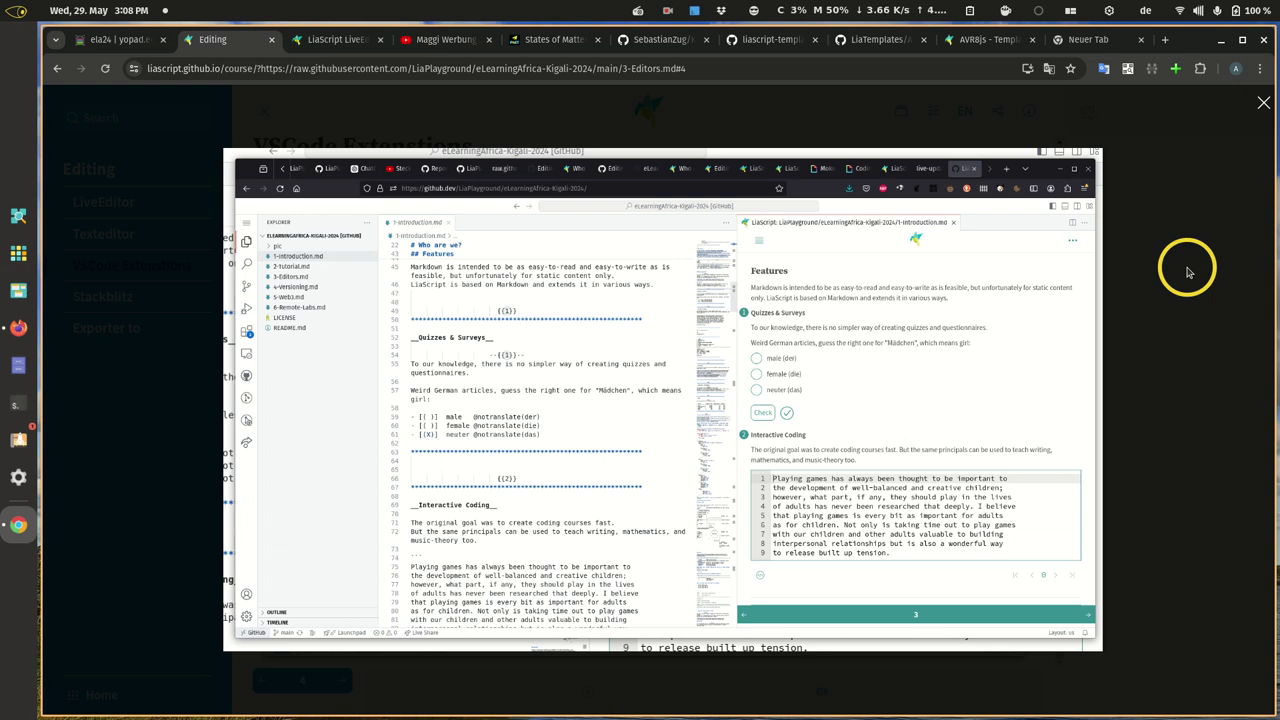
{"action": "left_click", "coordinate": [1263, 106]}
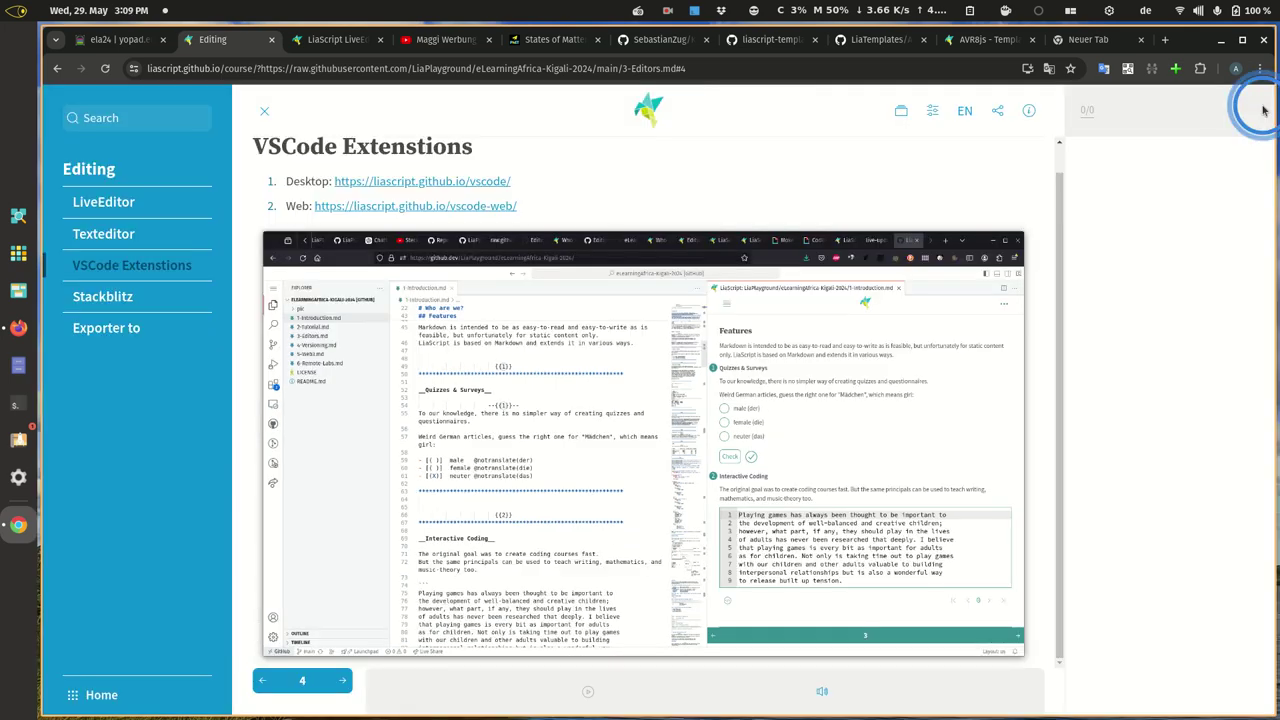
{"action": "left_click", "coordinate": [102, 305]}
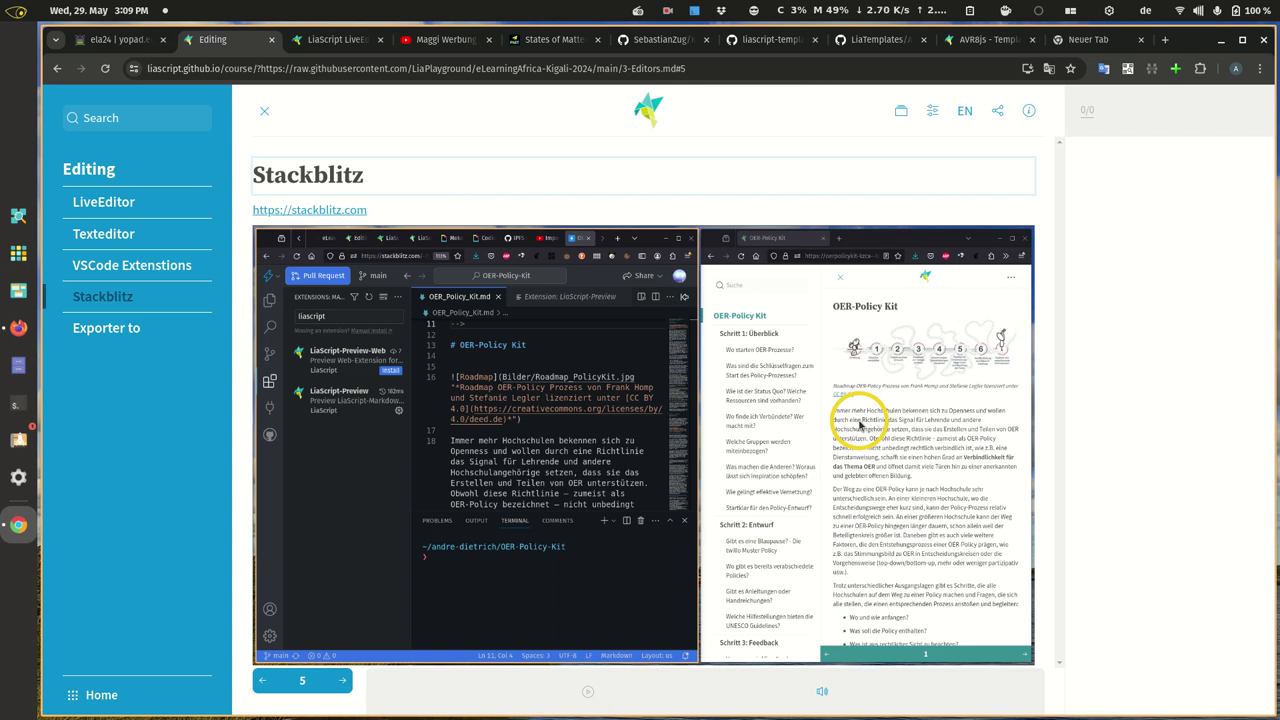
- Insert eLA24-speaking.png on a new line below the cookbook title in the LiveEditor
{"action": "left_click", "coordinate": [335, 40]}
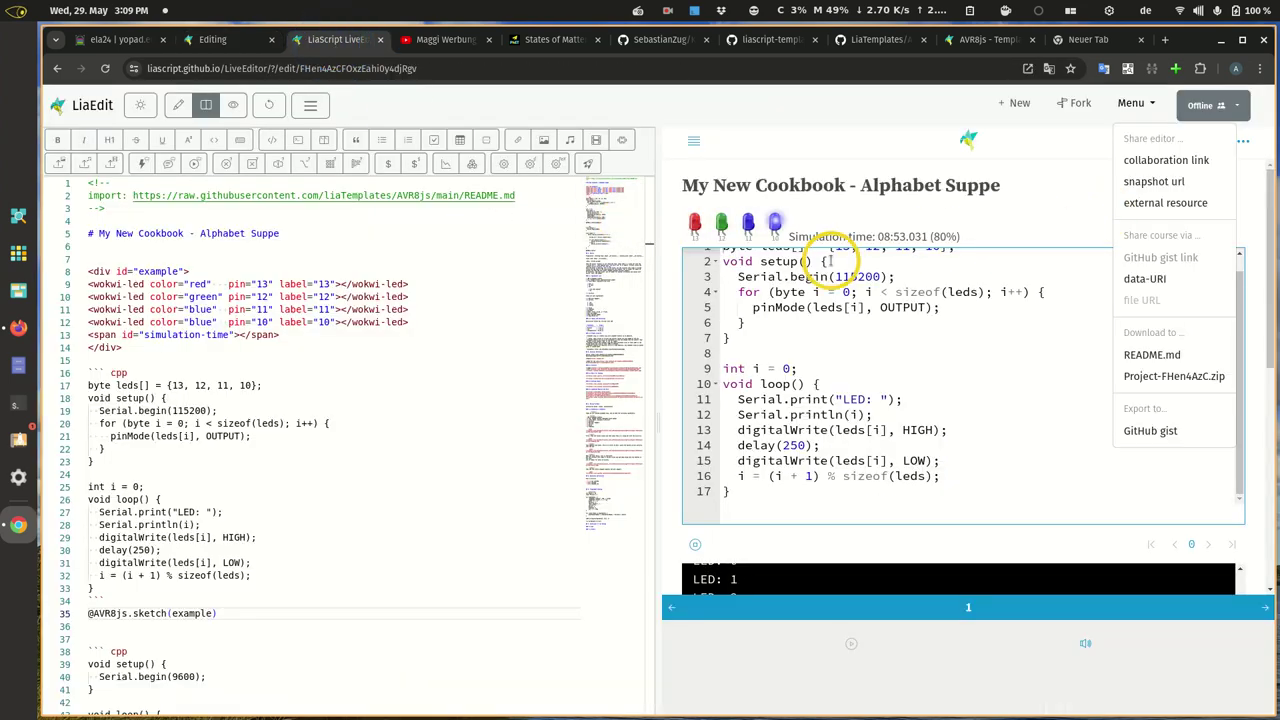
{"action": "left_click", "coordinate": [466, 250]}
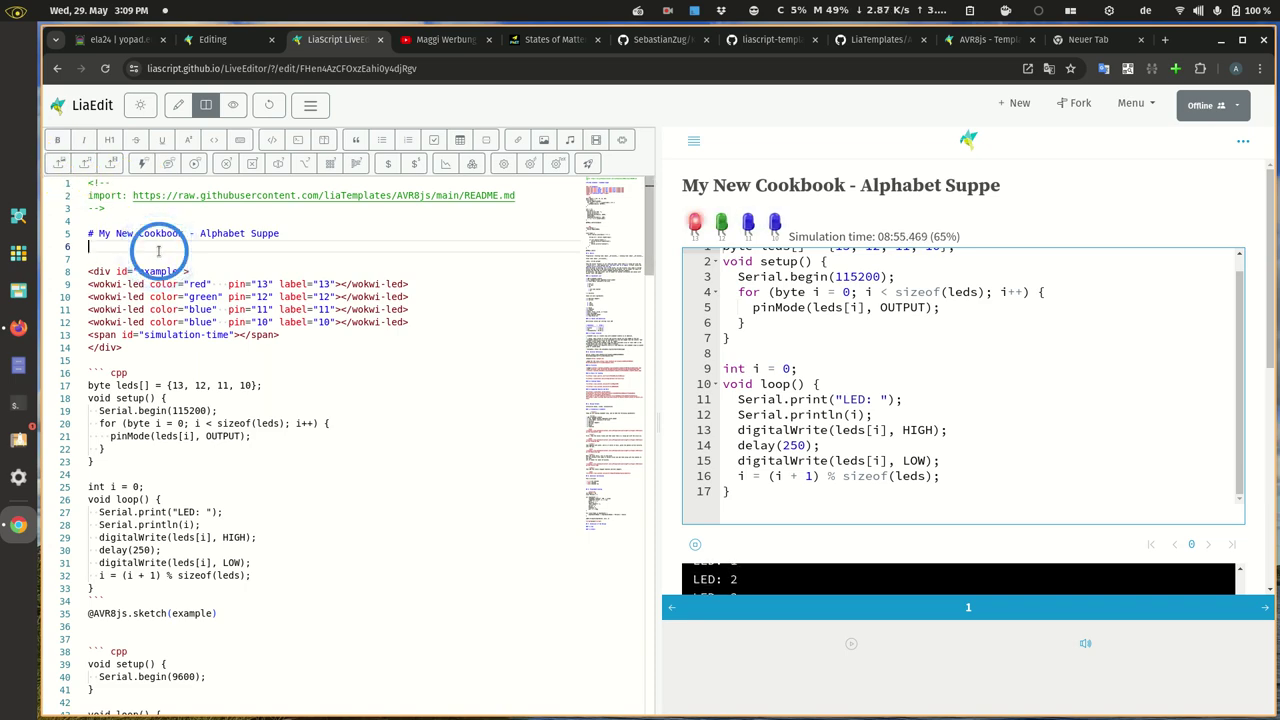
{"action": "key", "text": "Return"}
{"action": "key", "text": "Return"}
{"action": "left_click", "coordinate": [60, 163]}
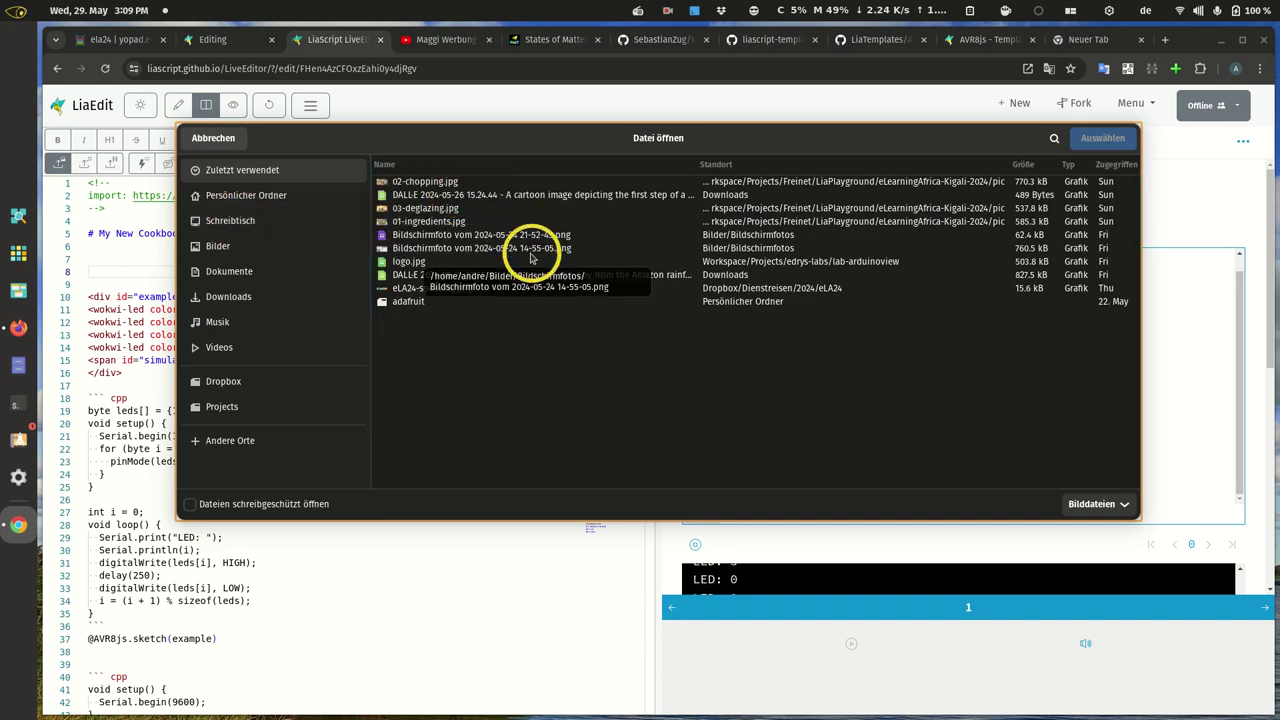
{"action": "left_click", "coordinate": [415, 288]}
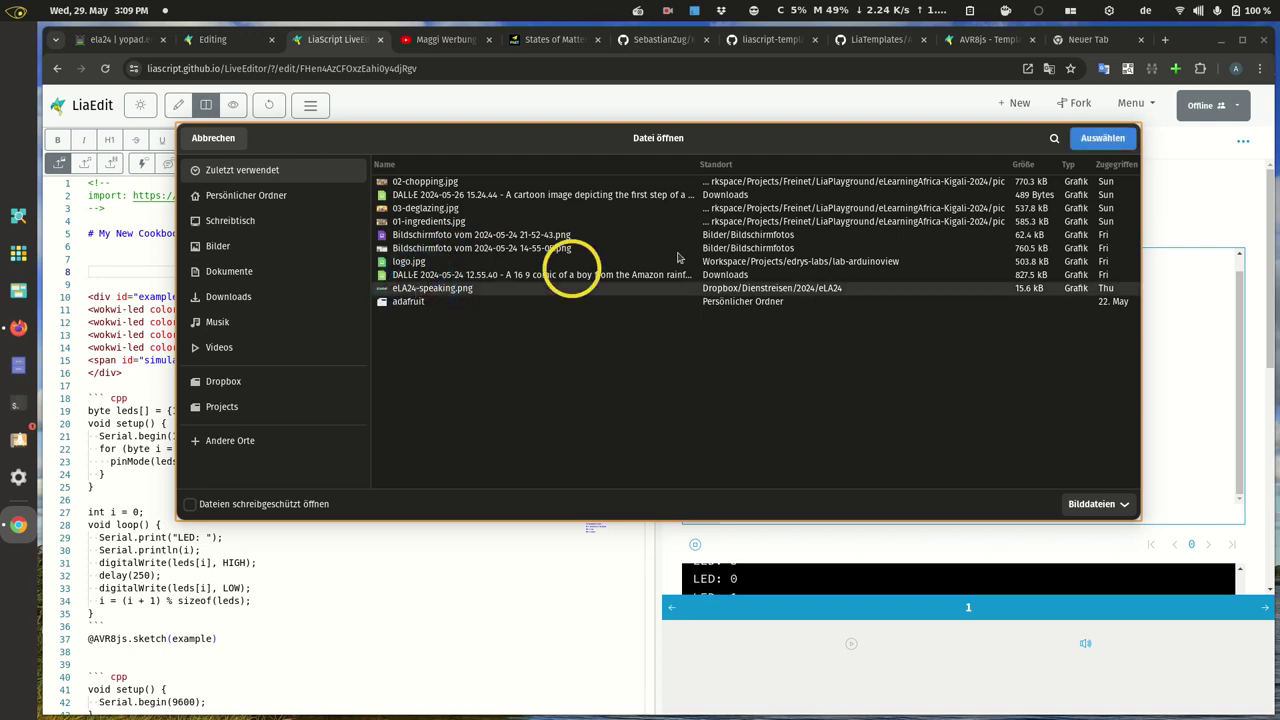
{"action": "left_click", "coordinate": [1100, 138]}
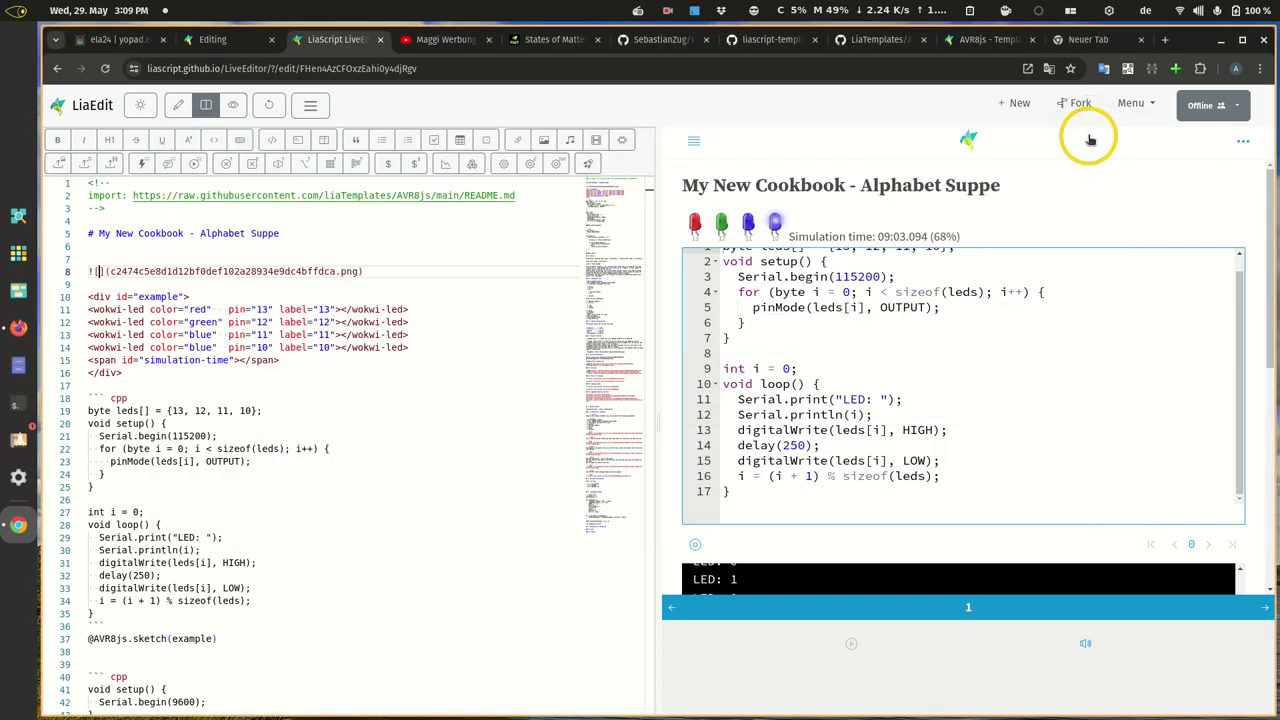
{"action": "left_click", "coordinate": [423, 271]}
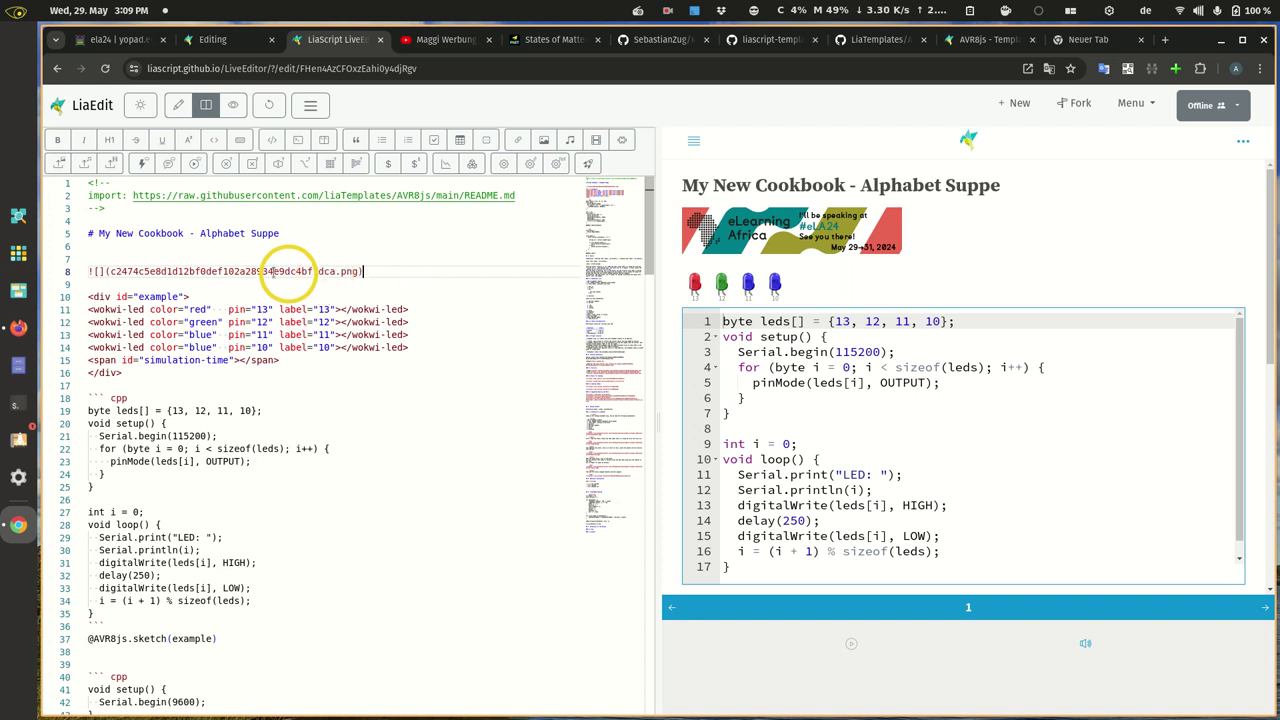
- Select the image hash on line 8 and show the share, download and export menu
{"action": "left_click_drag", "start_coordinate": [109, 271], "coordinate": [339, 270]}
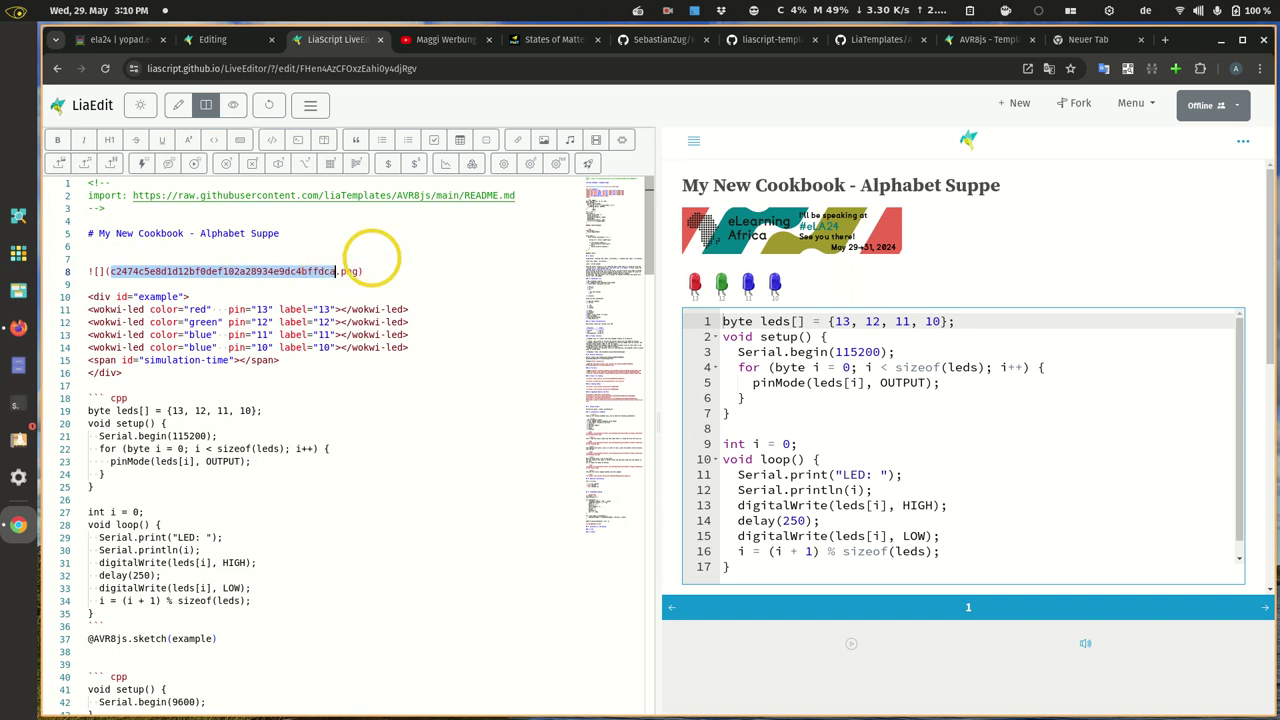
{"action": "left_click", "coordinate": [1131, 103]}
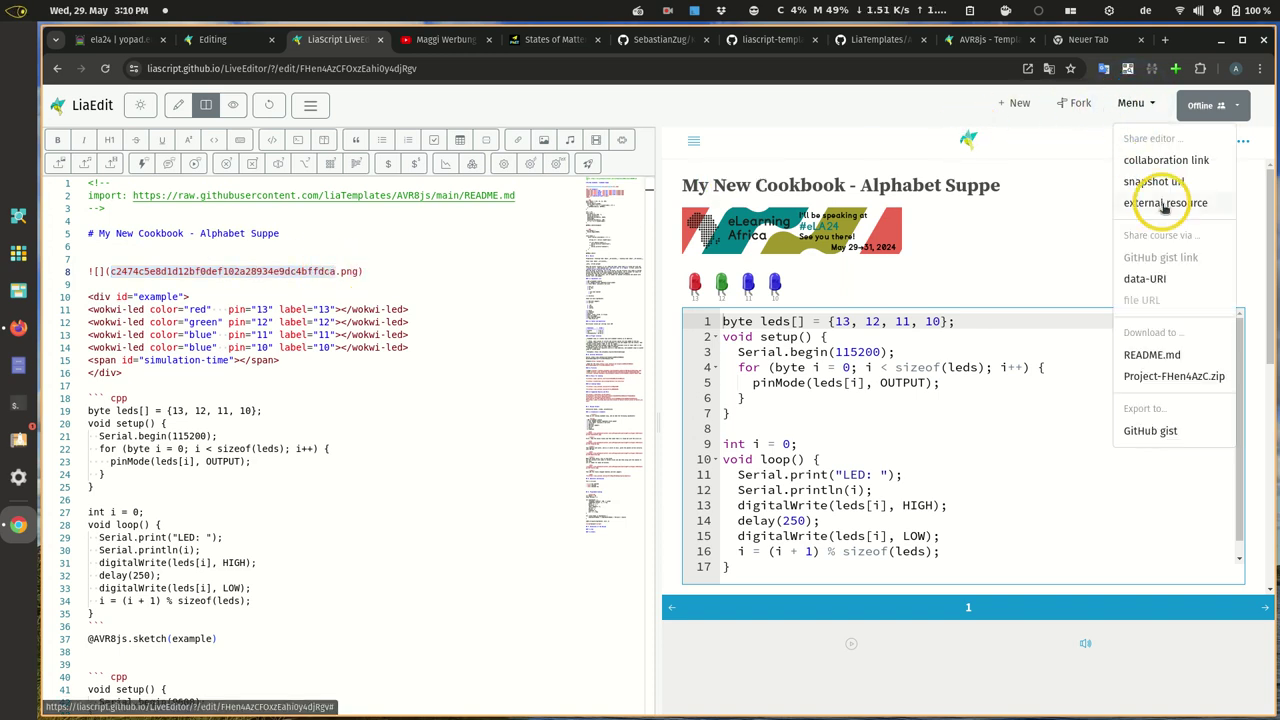
- Download Project-FHen4AzC.zip and check it holds README.md and the 15.6 kB PNG
{"action": "left_click", "coordinate": [1173, 377]}
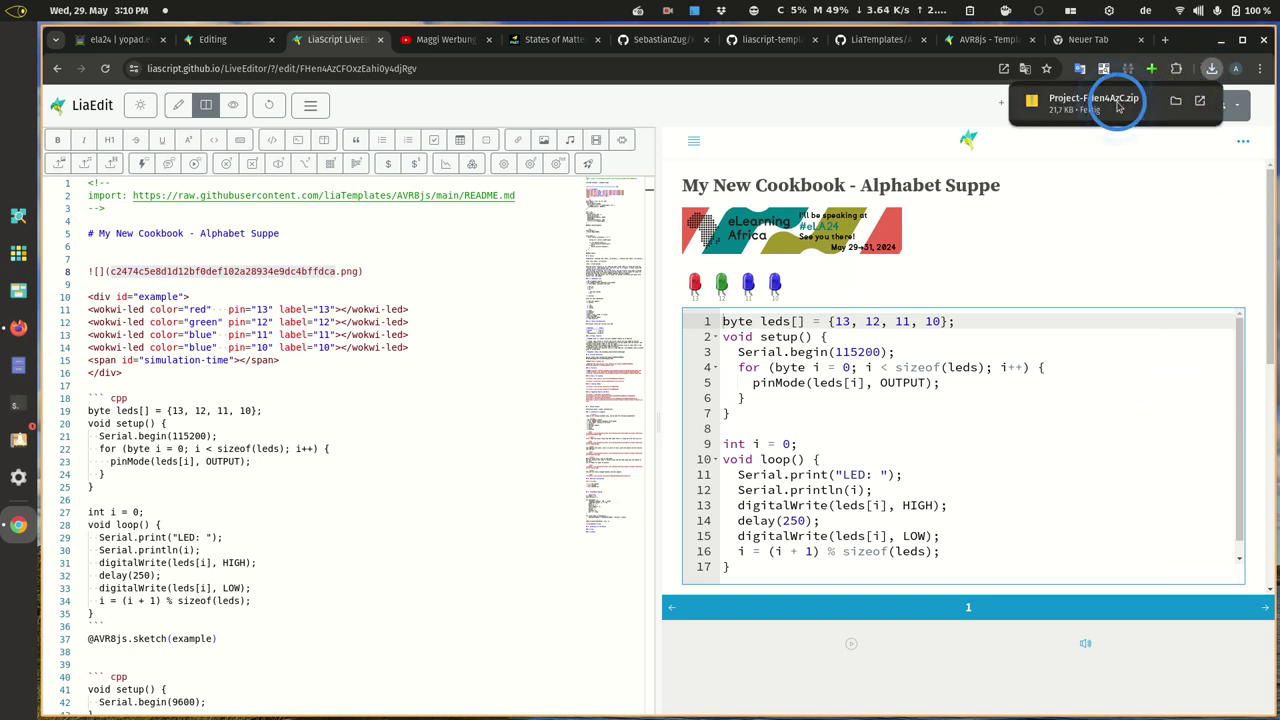
{"action": "left_click", "coordinate": [1094, 106]}
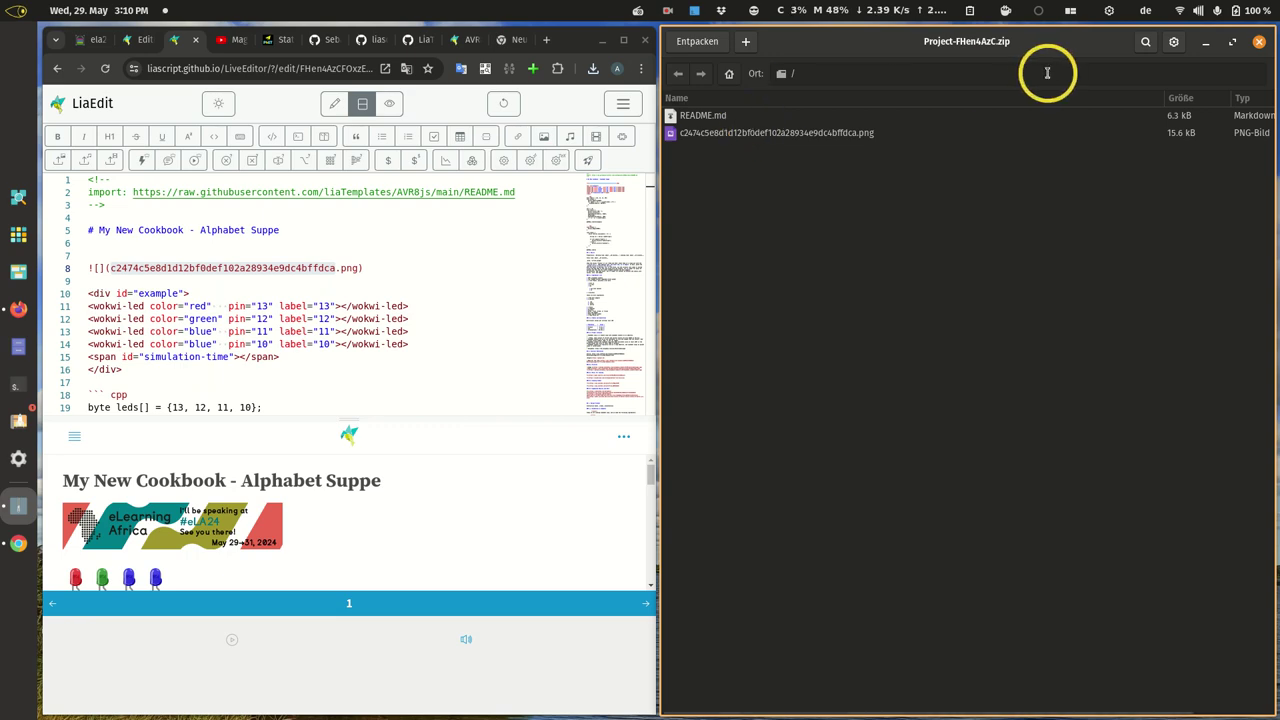
{"action": "left_click", "coordinate": [1259, 41]}
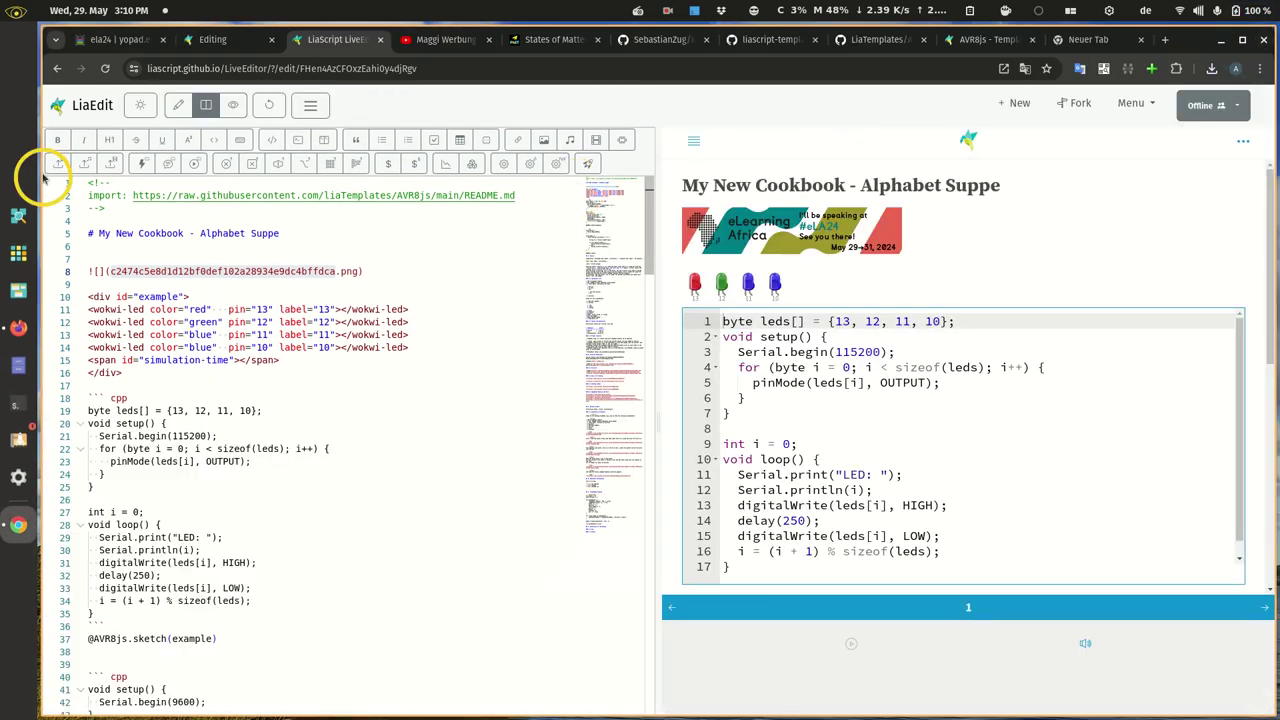
- Browse the saved-notes overview, ending at the top with 'My New Cookbook - Alphabet Suppe'
{"action": "left_click", "coordinate": [60, 104]}
{"action": "left_click", "coordinate": [378, 270]}
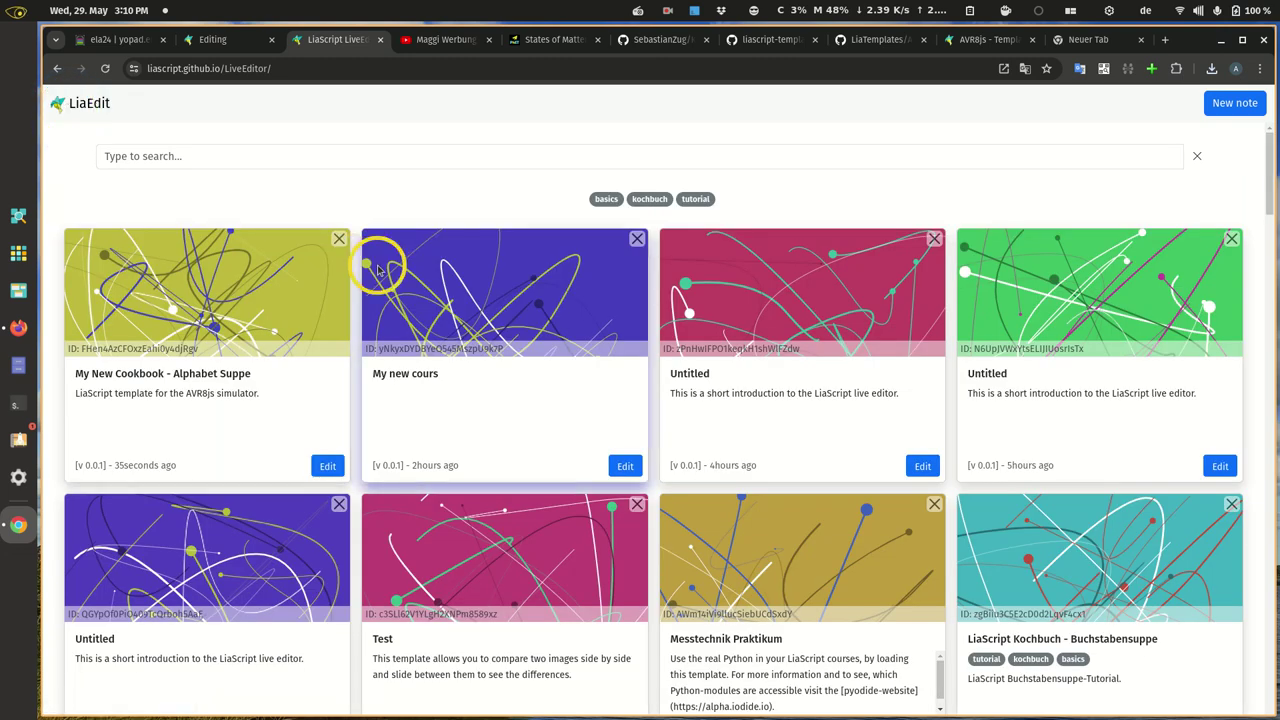
{"action": "scroll", "coordinate": [378, 270], "scroll_direction": "down", "scroll_amount": 10}
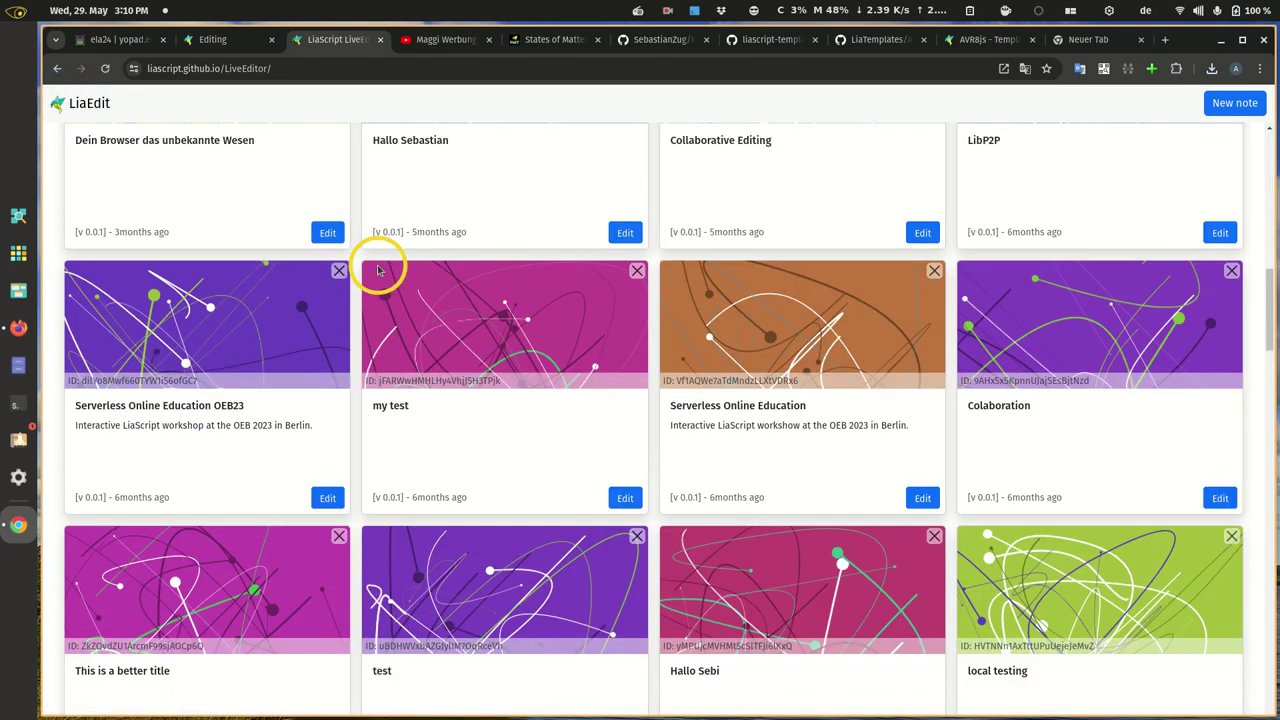
{"action": "scroll", "coordinate": [378, 270], "scroll_direction": "down", "scroll_amount": 2}
{"action": "scroll", "coordinate": [378, 270], "scroll_direction": "up", "scroll_amount": 12}
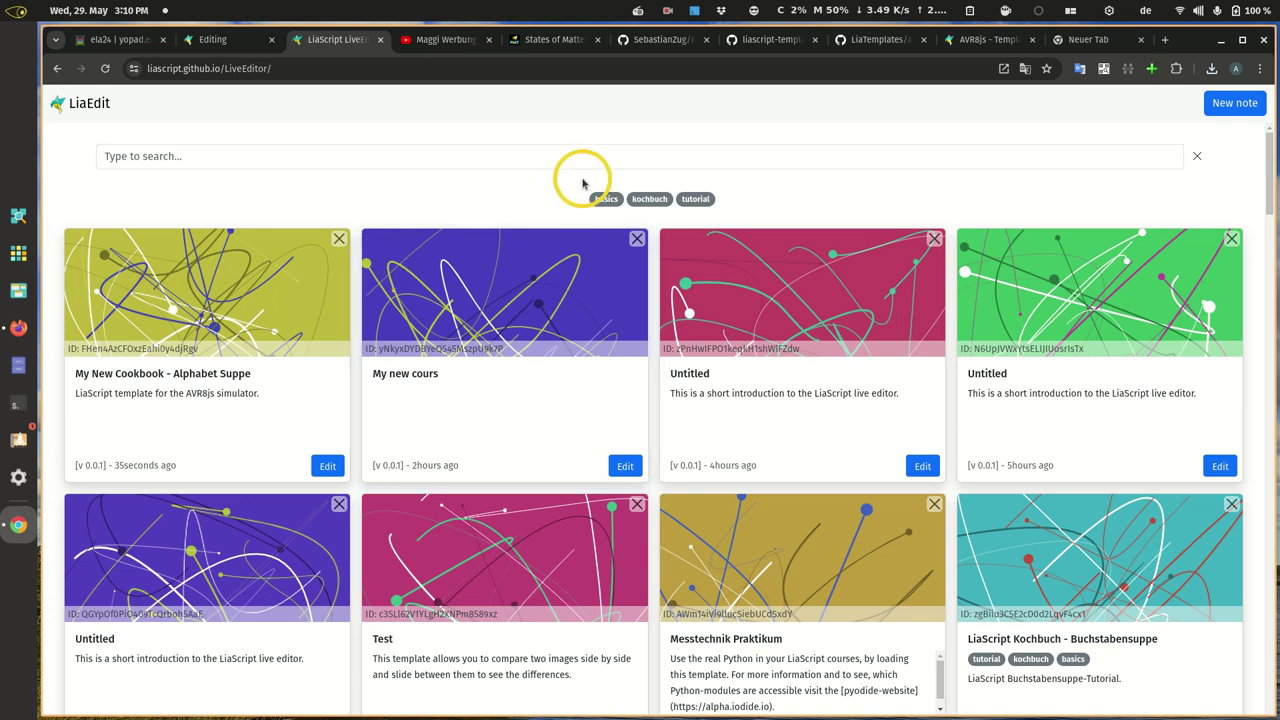
- Check the Kigali_Github_Tutorial tab, then step back out of the Editing course to a new-tab page
{"action": "left_click", "coordinate": [660, 39]}
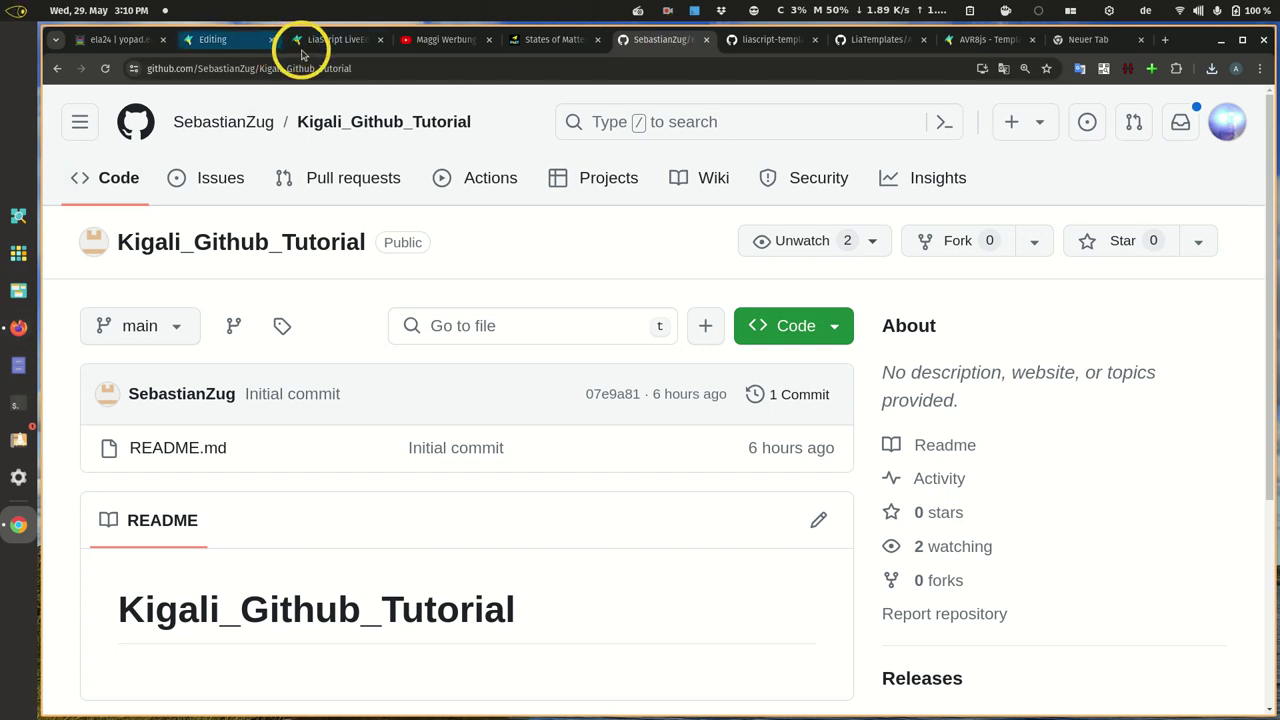
{"action": "left_click", "coordinate": [245, 40]}
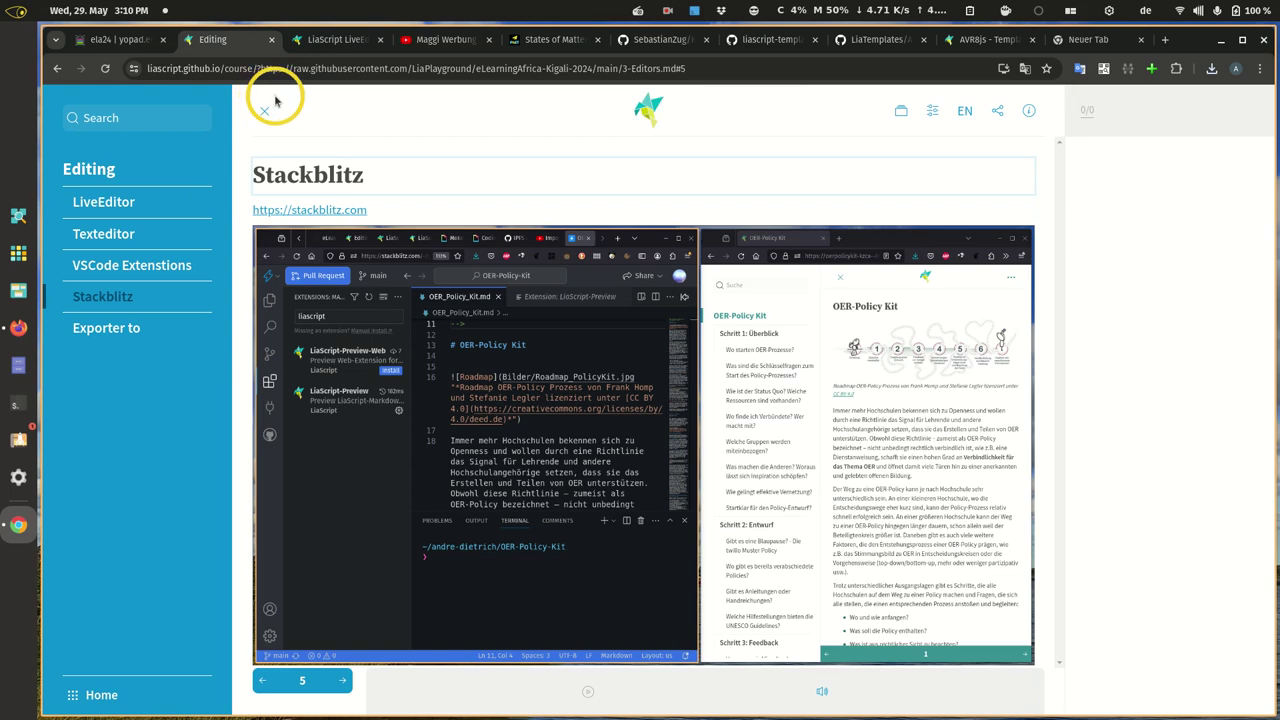
{"action": "left_click", "coordinate": [60, 68]}
{"action": "left_click", "coordinate": [60, 68]}
{"action": "left_click", "coordinate": [60, 68]}
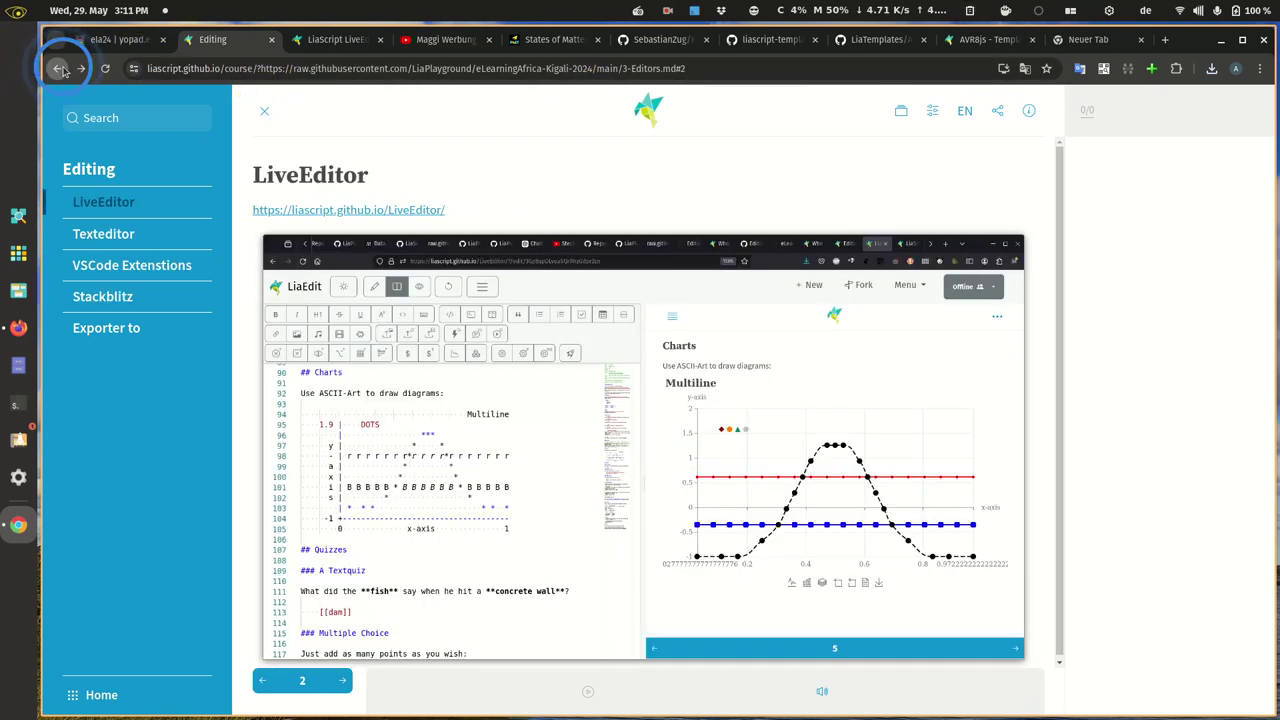
{"action": "left_click", "coordinate": [60, 68]}
{"action": "left_click", "coordinate": [60, 68]}
{"action": "left_click", "coordinate": [60, 68]}
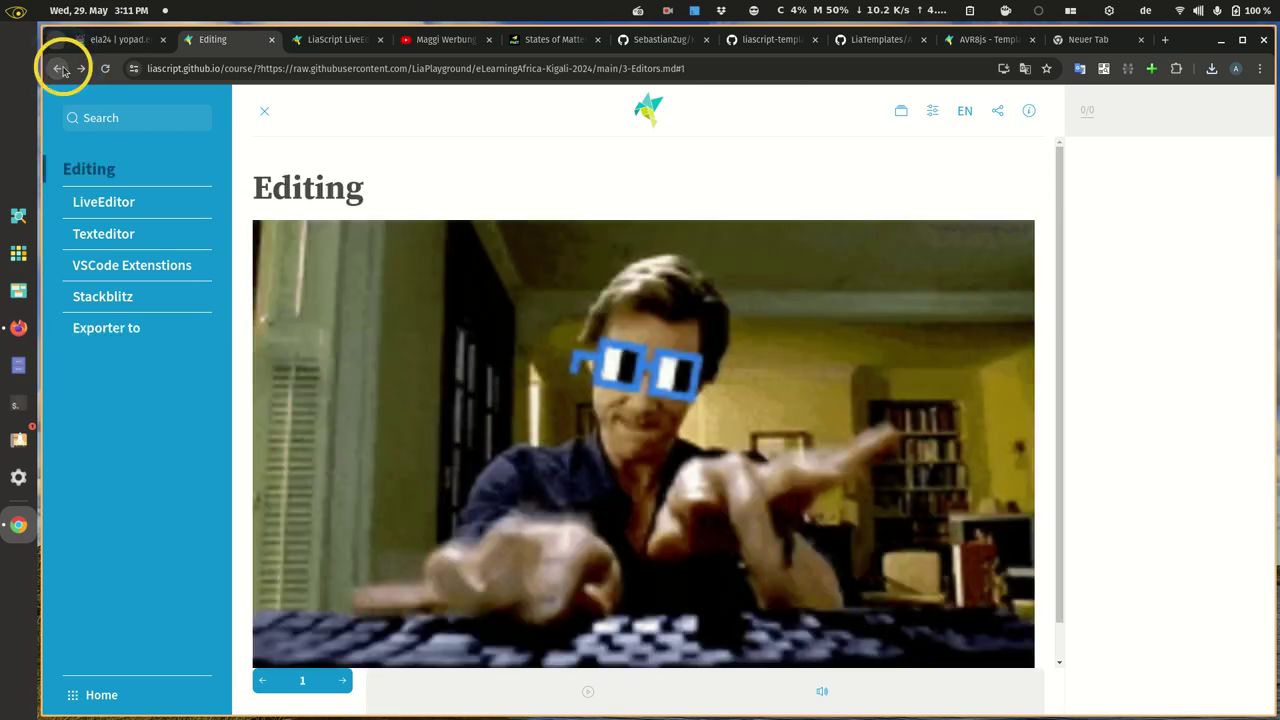
{"action": "left_click", "coordinate": [60, 69]}
{"action": "left_click", "coordinate": [58, 70]}
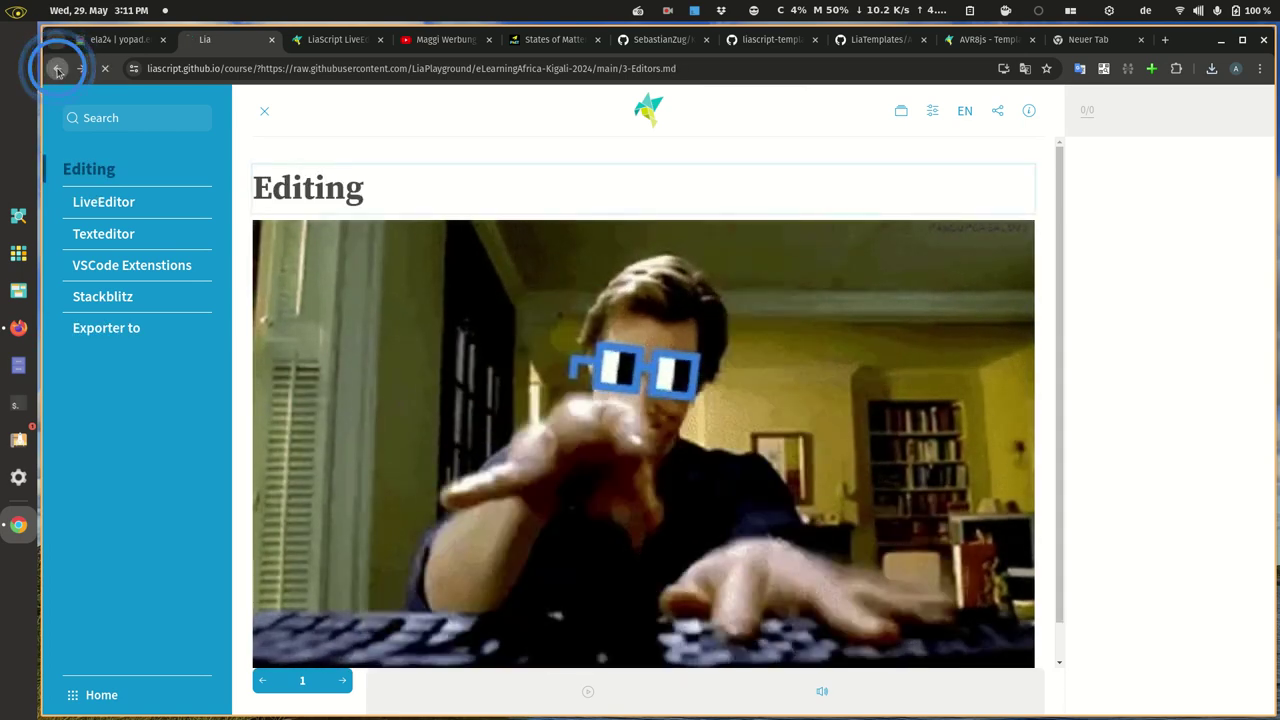
{"action": "left_click", "coordinate": [58, 70]}
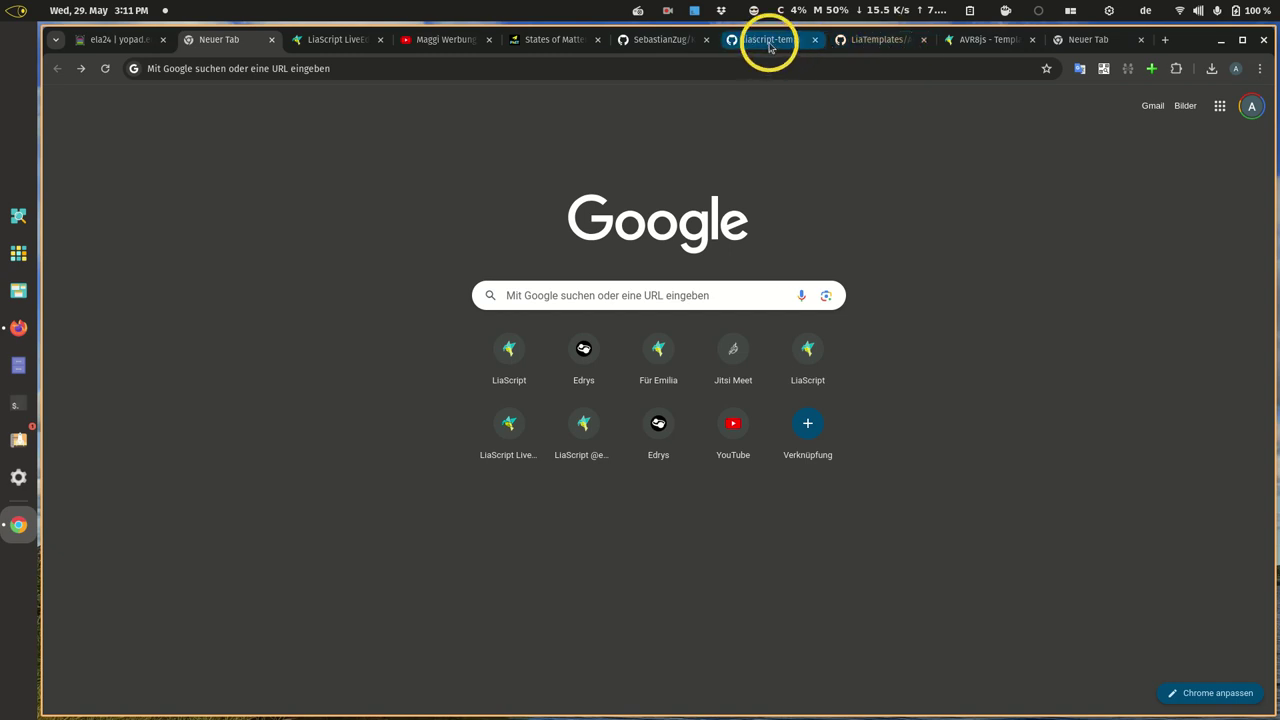
- Reopen the eLearningAfrica-Kigali-2024 repository via 'liapla' and launch 4-Versioning.md as a course
{"action": "mouse_move", "coordinate": [777, 49]}
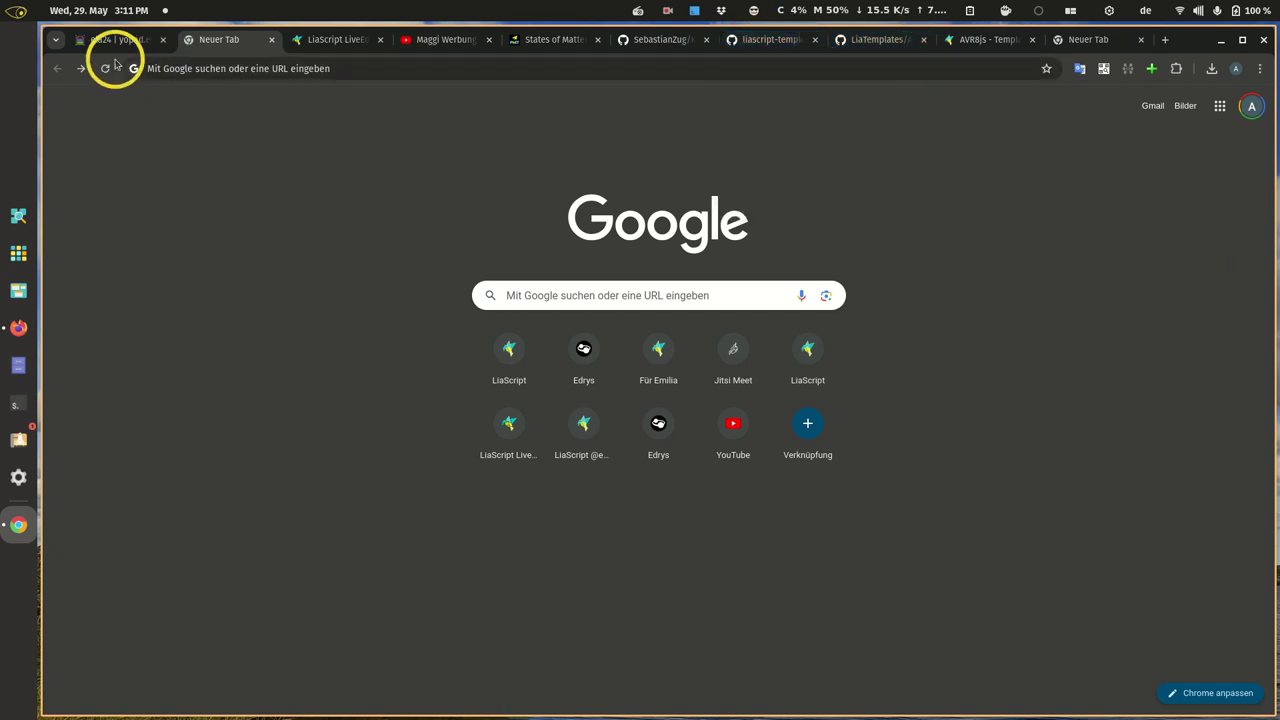
{"action": "left_click", "coordinate": [275, 72]}
{"action": "type", "text": "lia"}
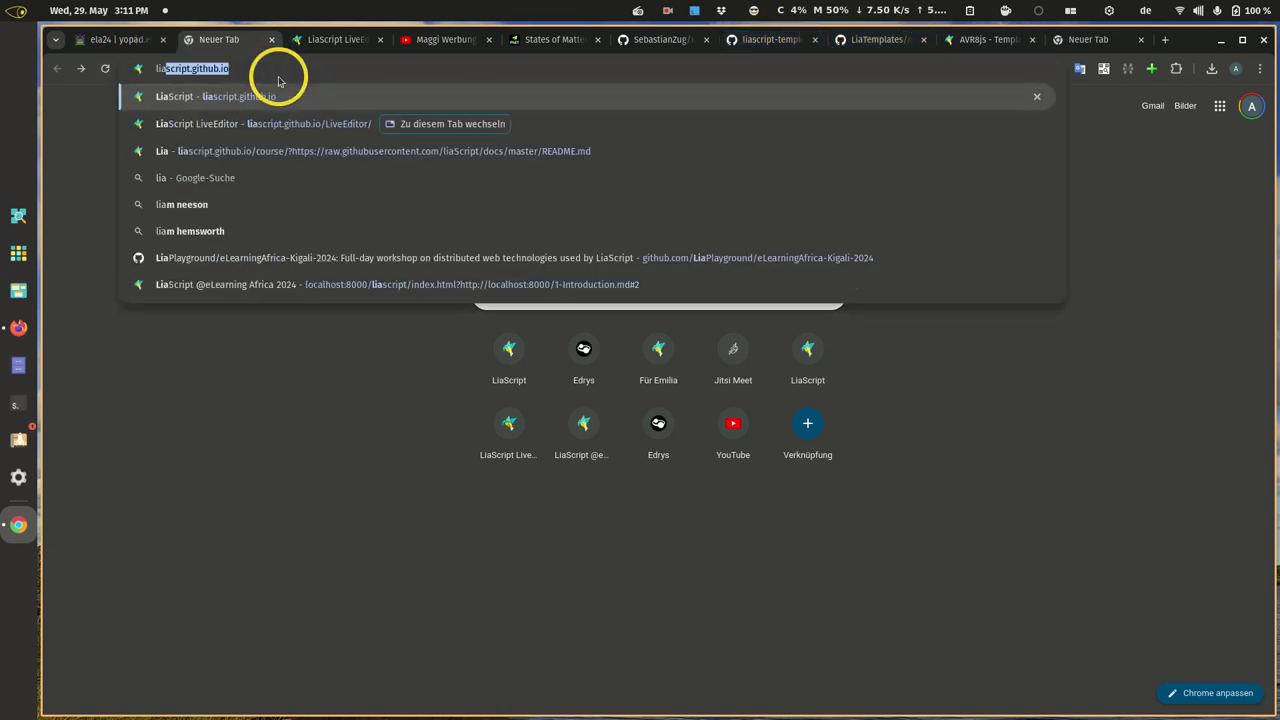
{"action": "type", "text": "pla"}
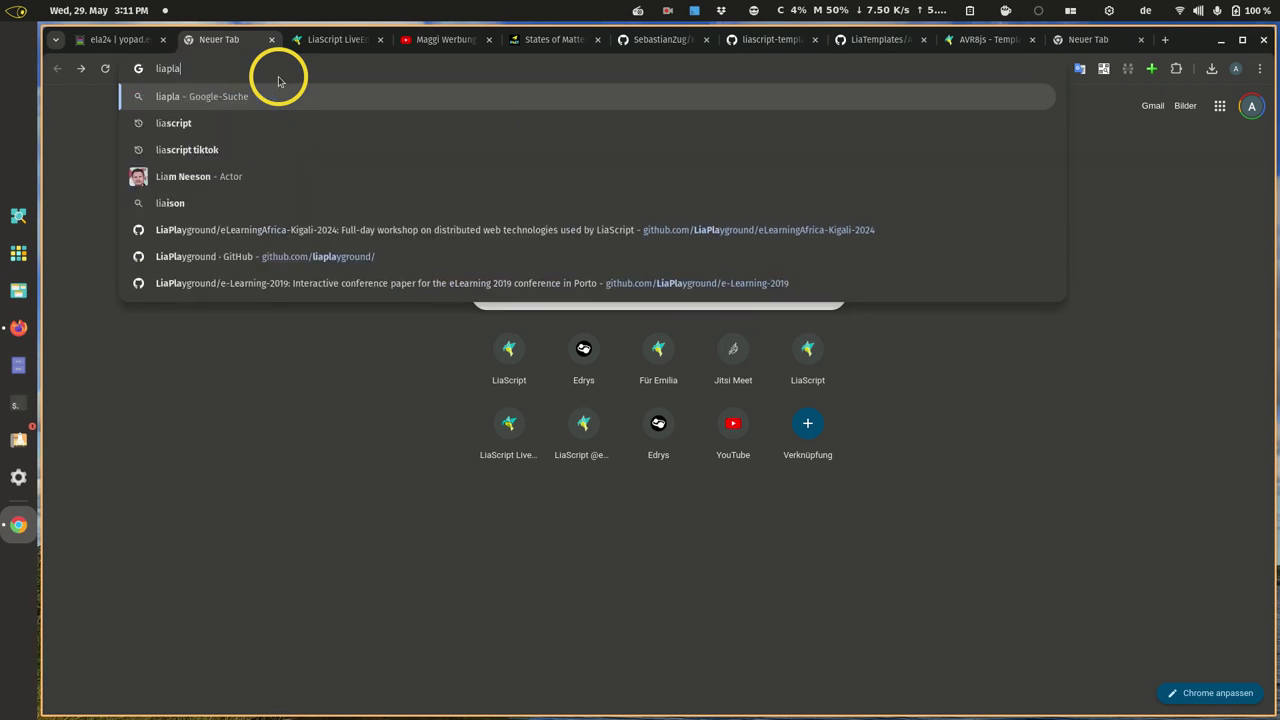
{"action": "left_click", "coordinate": [409, 230]}
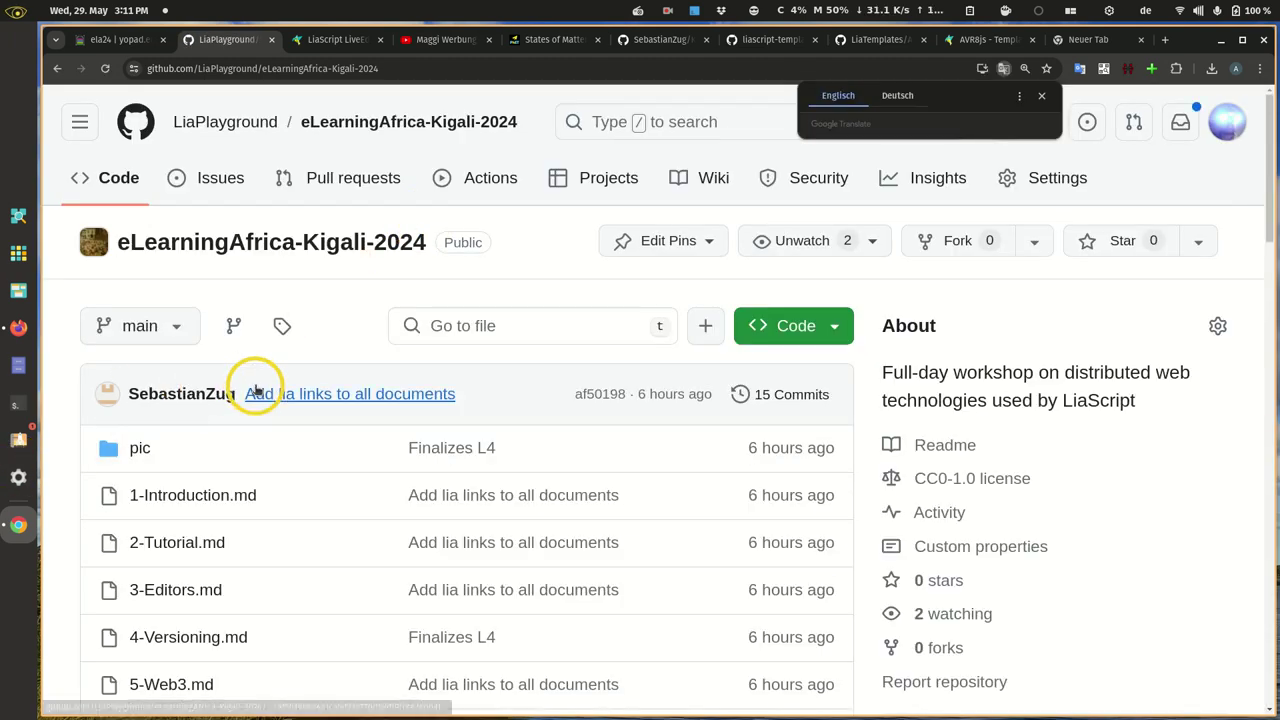
{"action": "scroll", "coordinate": [335, 418], "scroll_direction": "down", "scroll_amount": 3}
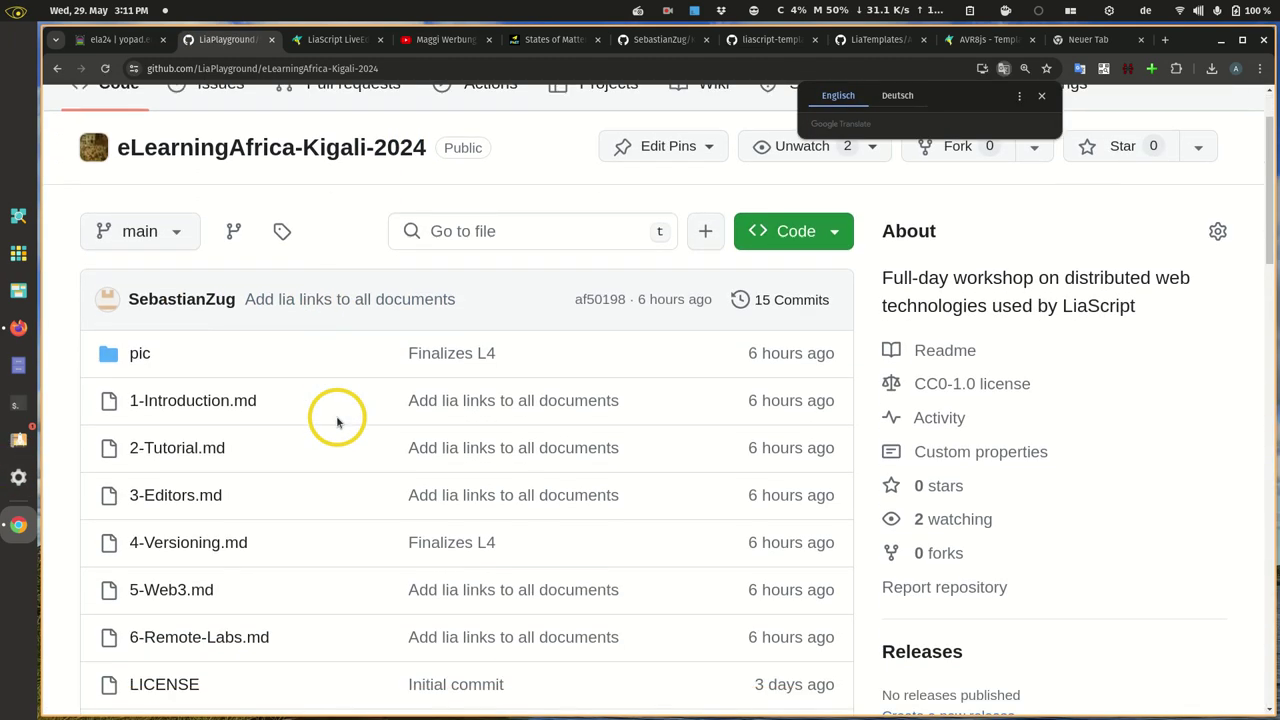
{"action": "left_click", "coordinate": [198, 484]}
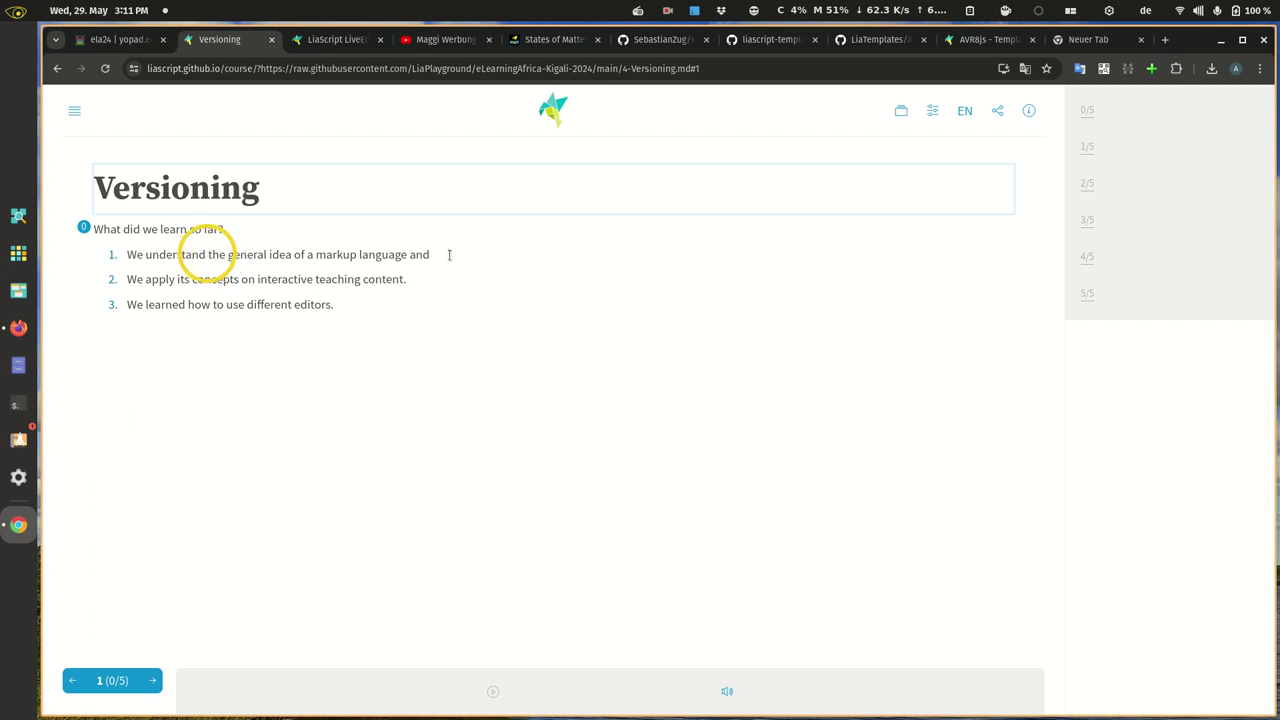
- Highlight the first recap point on 'What did we learn so far?' and zoom the page to 150%
{"action": "left_click_drag", "start_coordinate": [466, 266], "coordinate": [171, 247]}
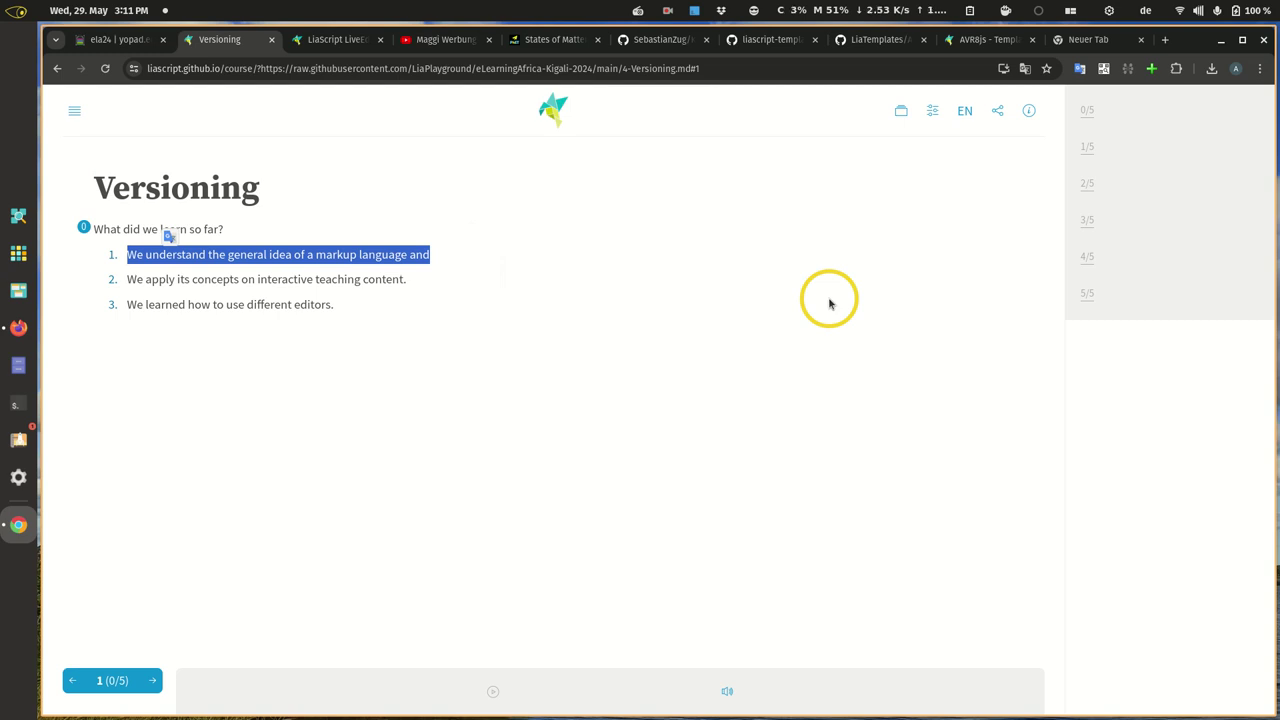
{"action": "key", "text": "ctrl+plus"}
{"action": "key", "text": "ctrl+plus"}
{"action": "key", "text": "ctrl+plus"}
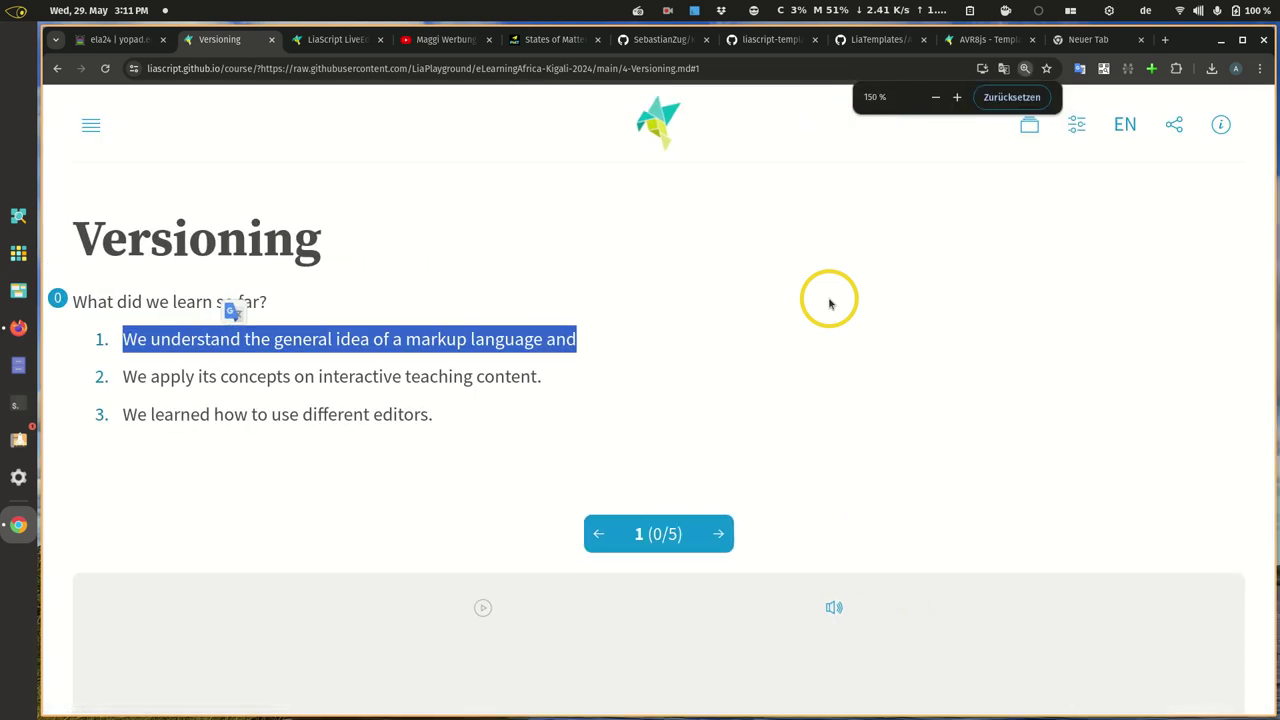
- Switch the Versioning course from its view-mode list to Presentation mode
{"action": "left_click", "coordinate": [1034, 128]}
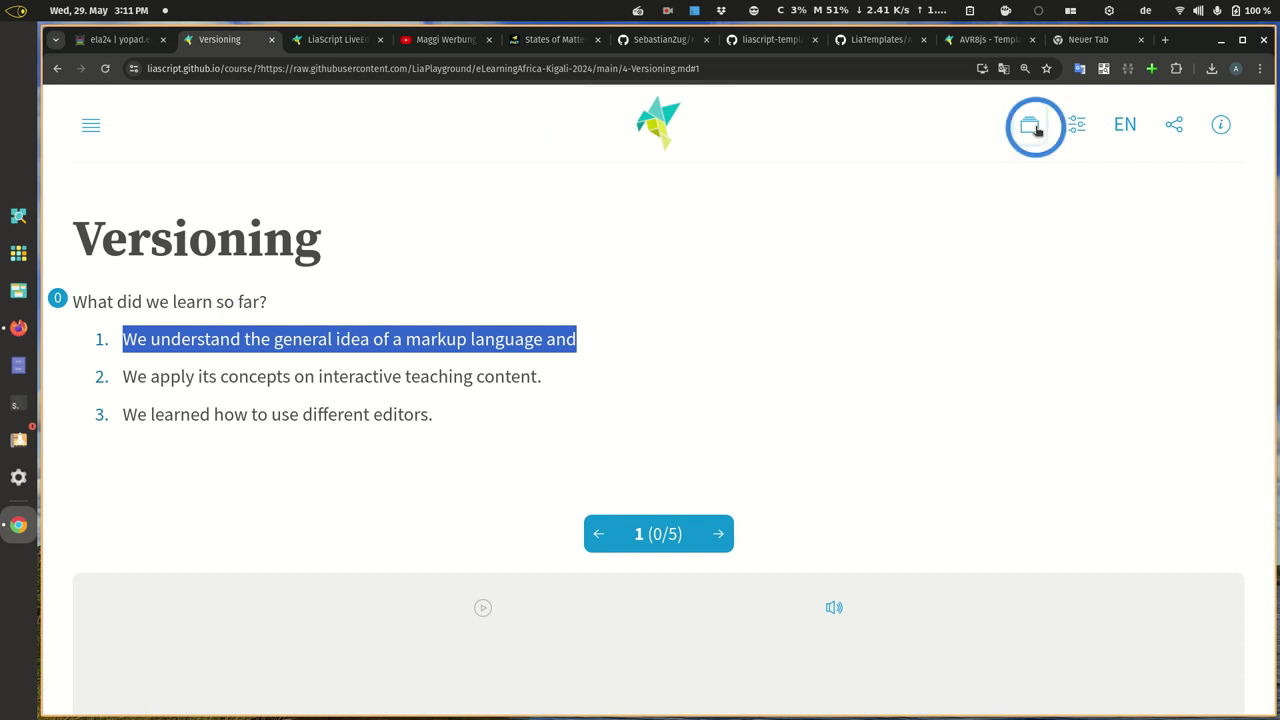
{"action": "left_click", "coordinate": [971, 245]}
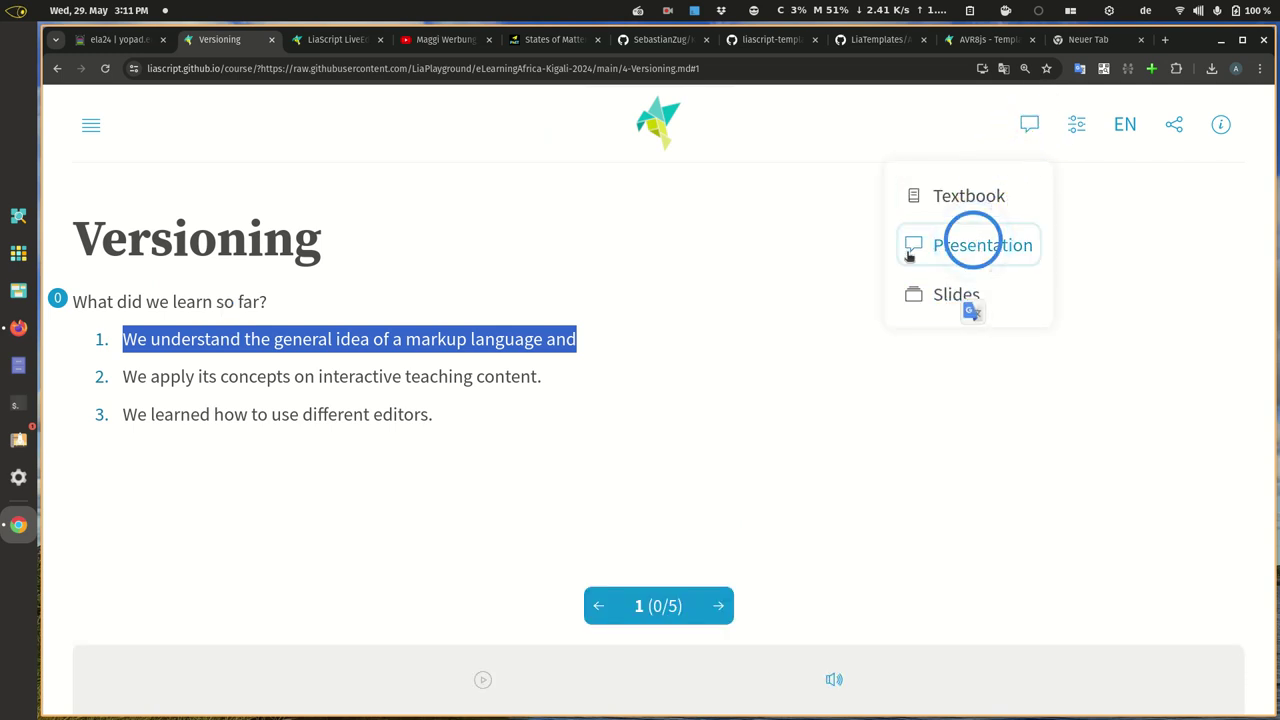
{"action": "left_click", "coordinate": [838, 263]}
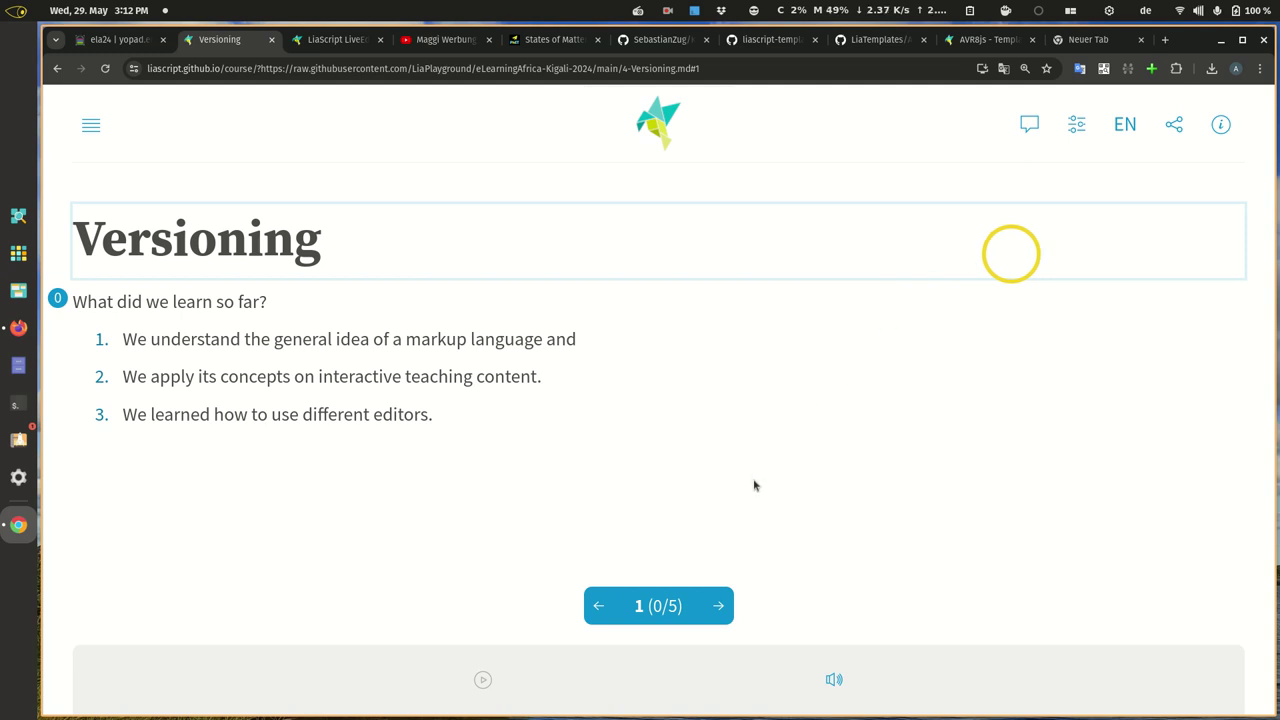
- Advance to fragment 1/5, showing the questions on cooperating with authors and tracking changes
{"action": "left_click", "coordinate": [719, 607]}
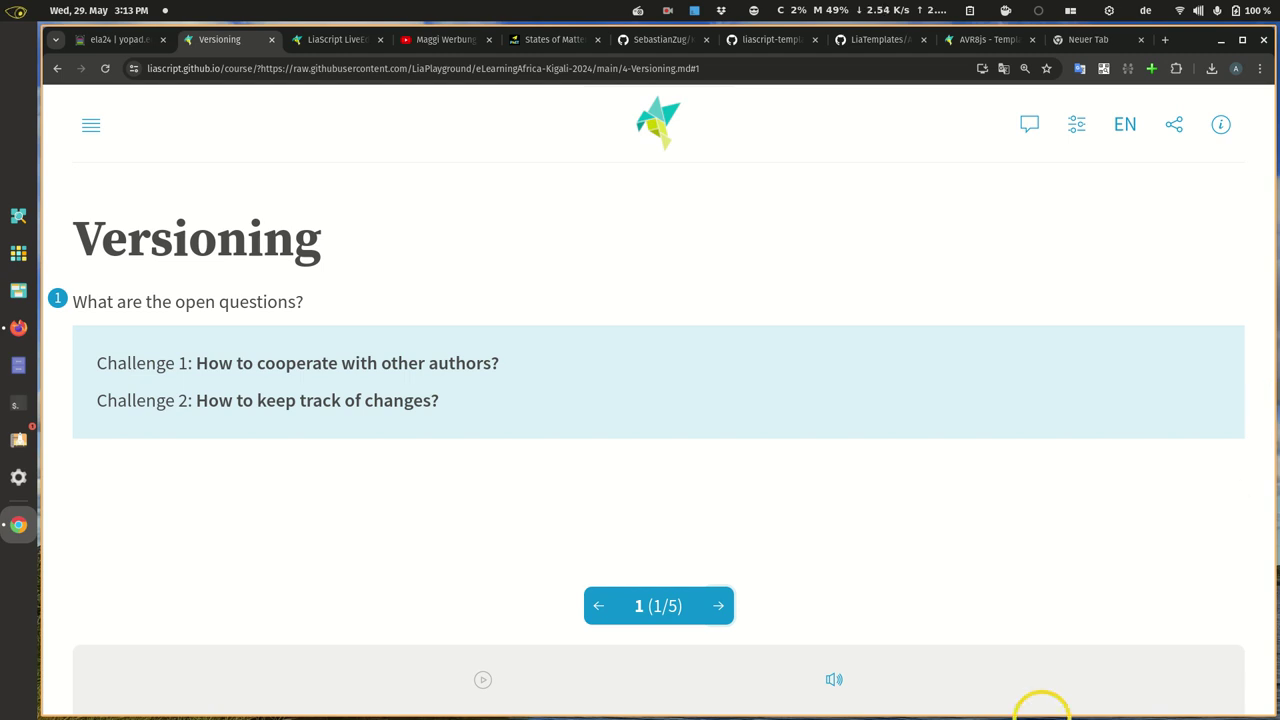
- Advance to fragment 2/5, showing UNESCO's 2002 Open Courseware quote and the search screenshot
{"action": "left_click", "coordinate": [720, 608]}
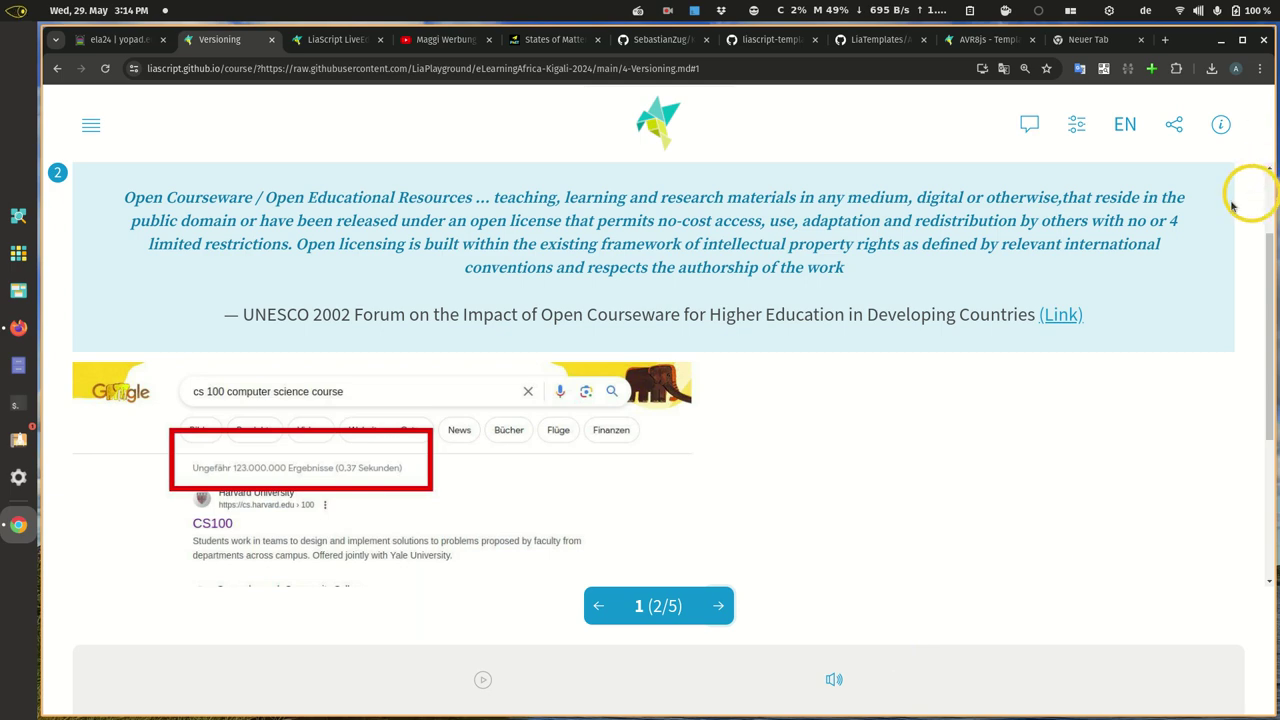
{"action": "scroll", "coordinate": [650, 105], "scroll_direction": "down", "scroll_amount": 1}
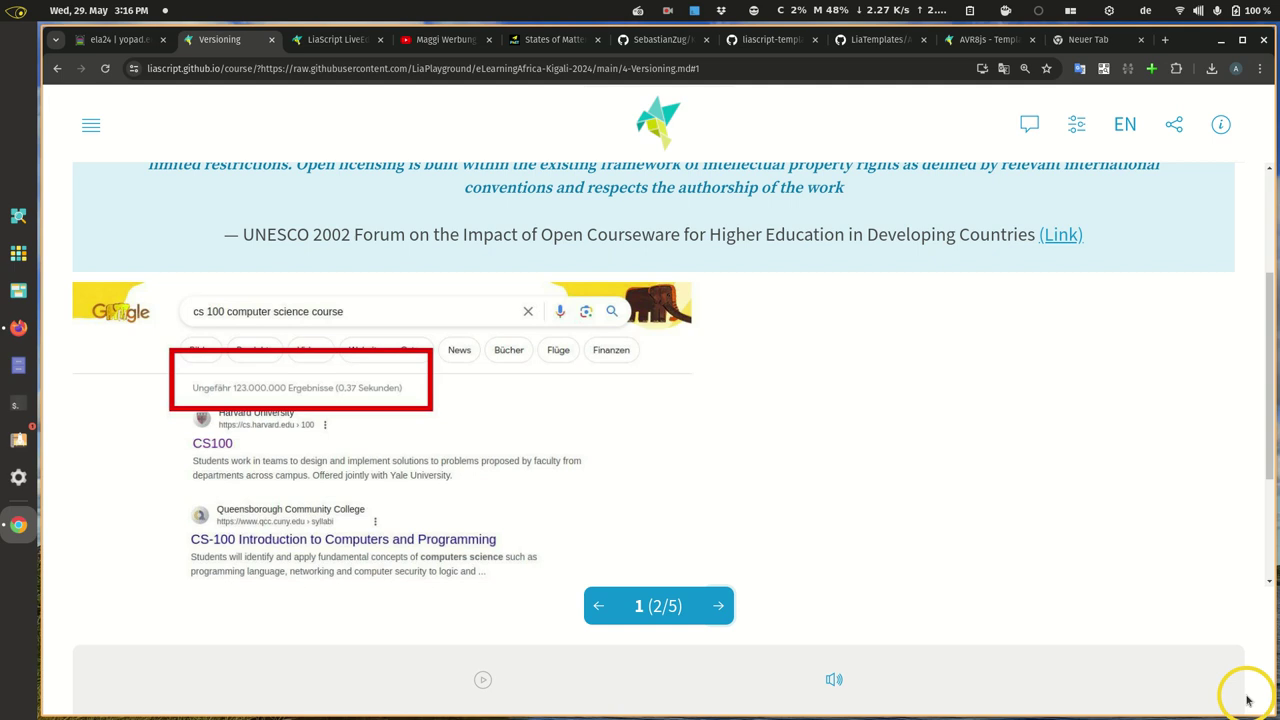
- Advance to fragment 4/5 and open the en.wikipedia.org/wiki/Kigali link in a new tab
{"action": "left_click", "coordinate": [716, 607]}
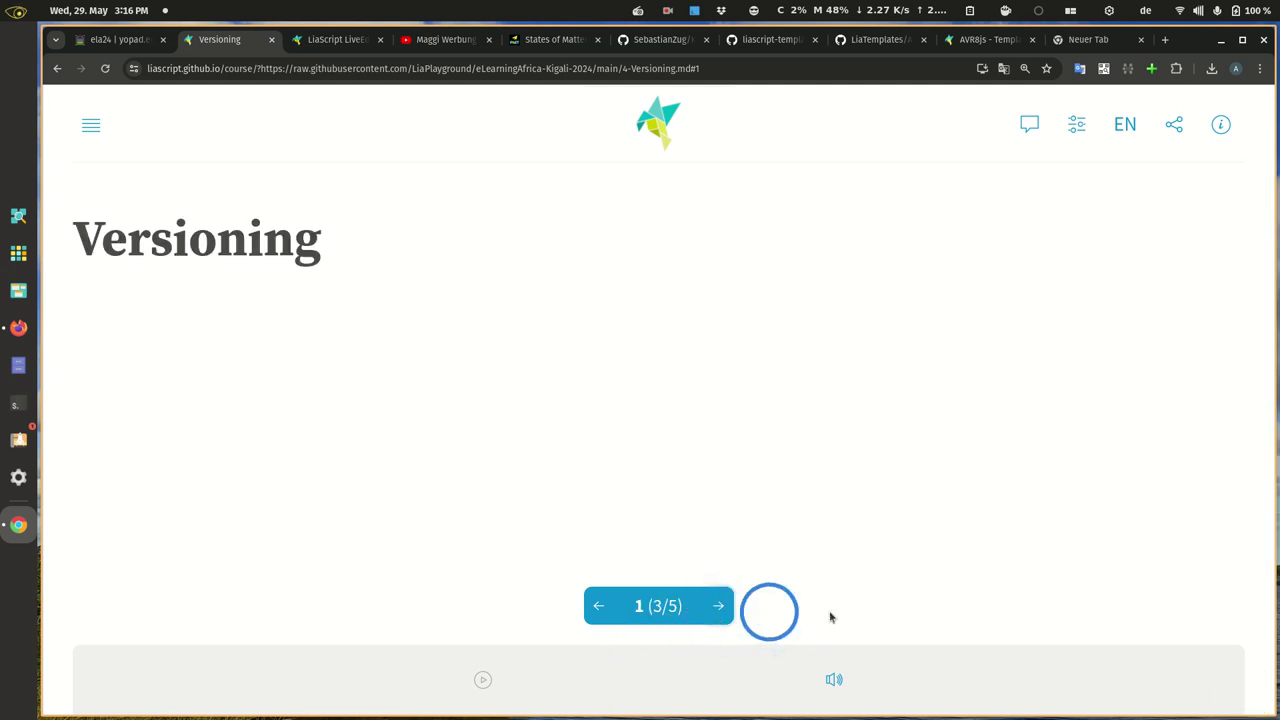
{"action": "left_click", "coordinate": [718, 606]}
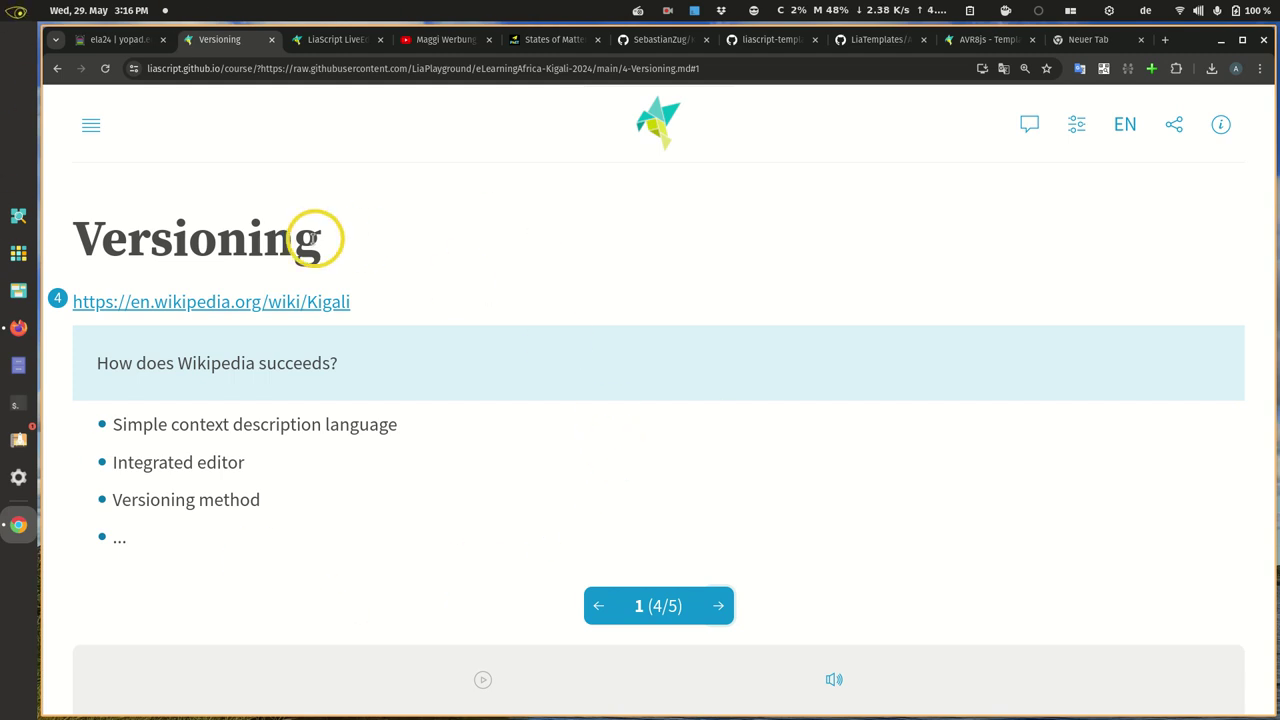
{"action": "left_click", "coordinate": [293, 302]}
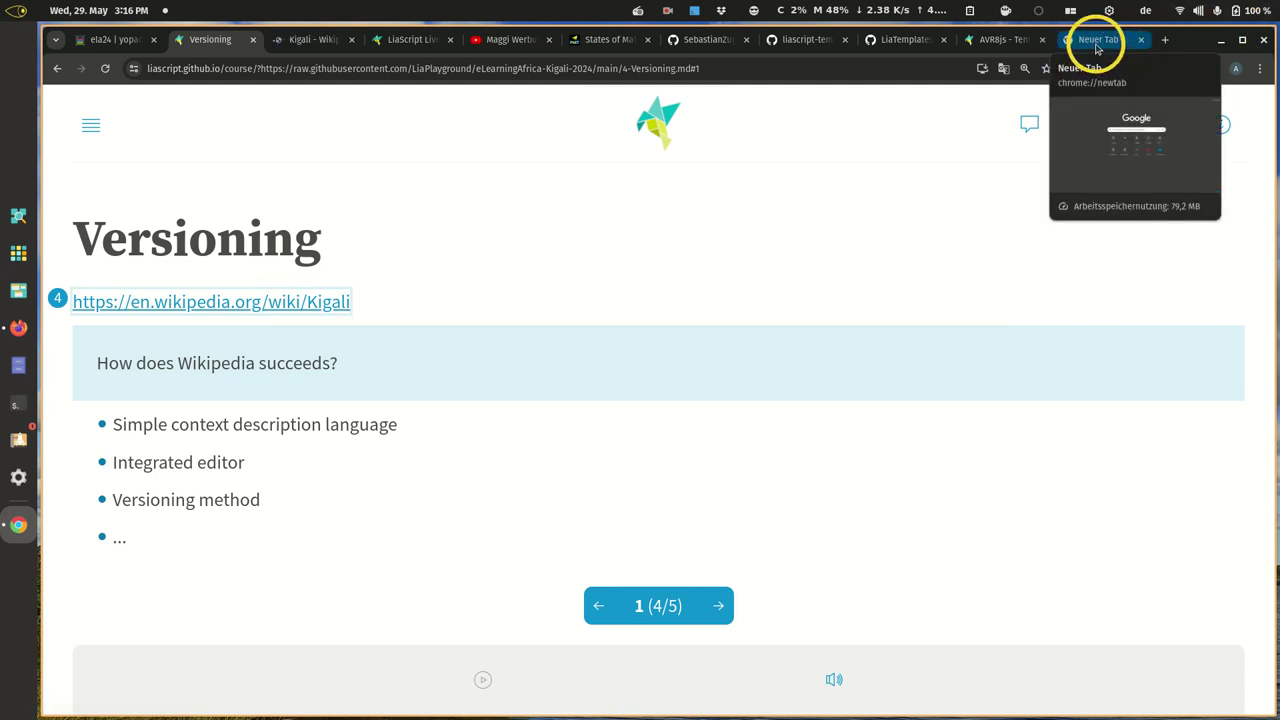
- On the Kigali Wikipedia tab, view the article's revision history, then go back to the article
{"action": "left_click", "coordinate": [320, 40]}
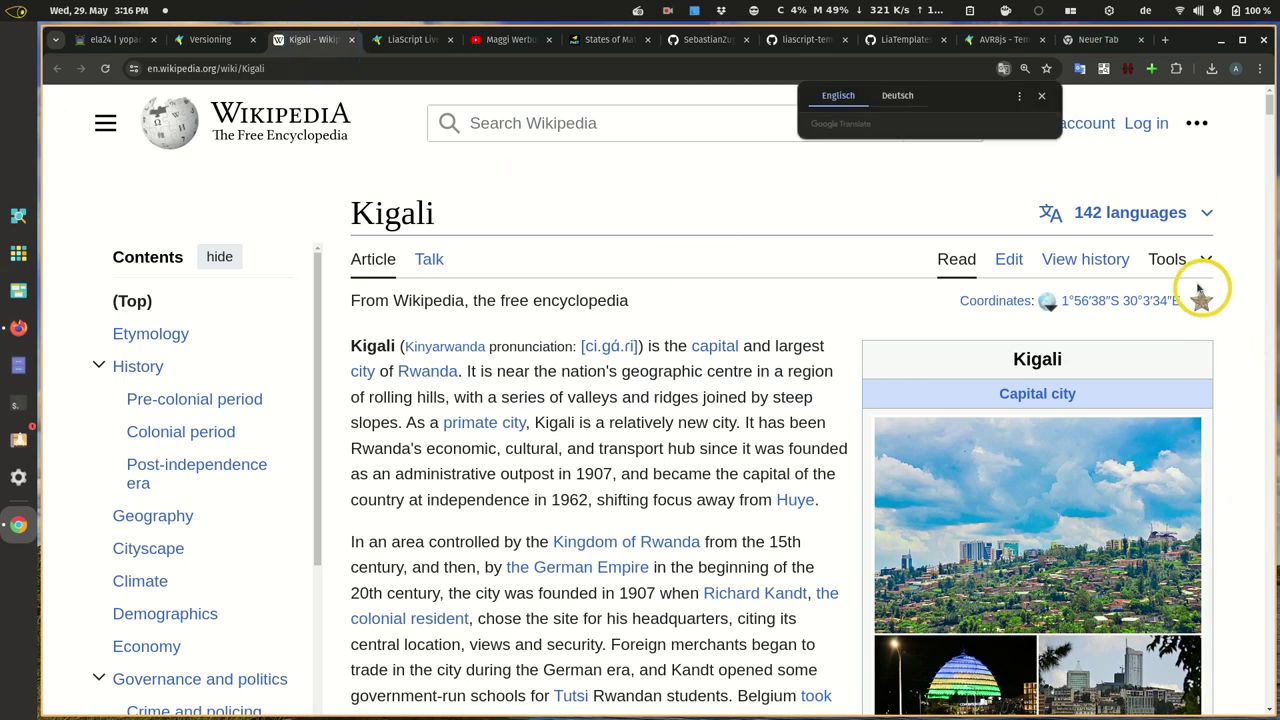
{"action": "left_click", "coordinate": [1085, 259]}
{"action": "scroll", "coordinate": [615, 578], "scroll_direction": "down", "scroll_amount": 3}
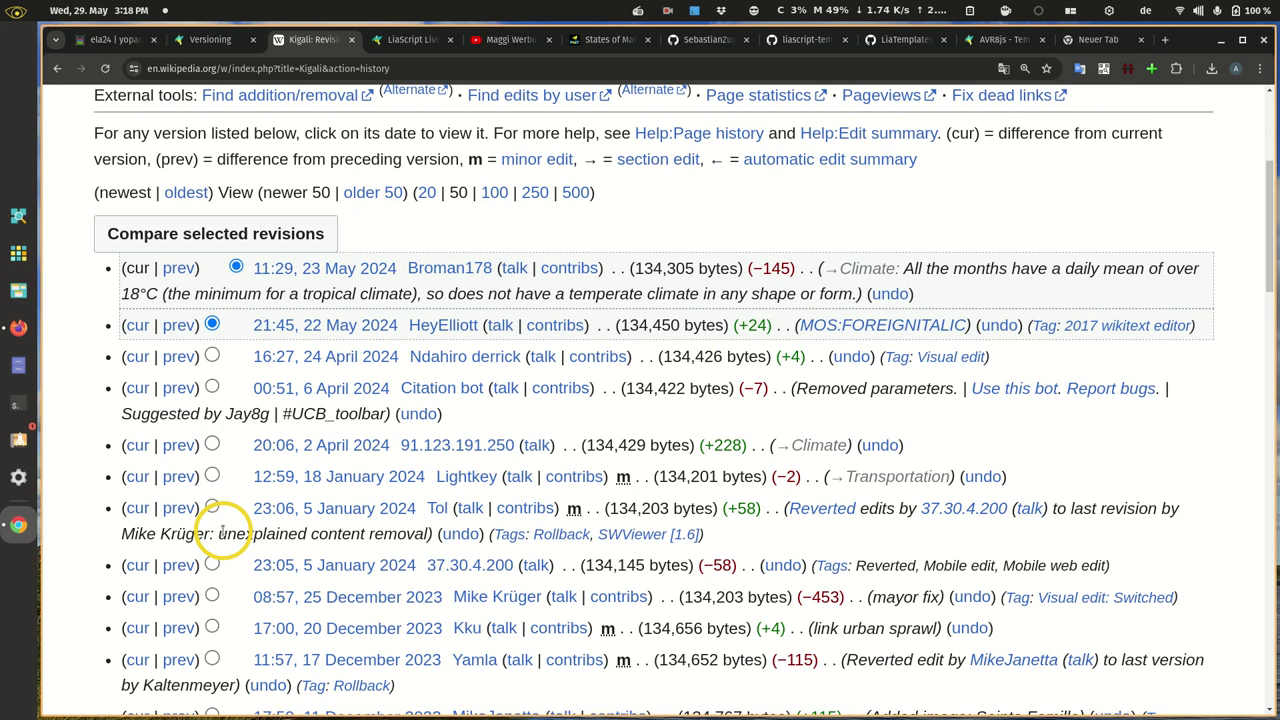
{"action": "left_click", "coordinate": [57, 68]}
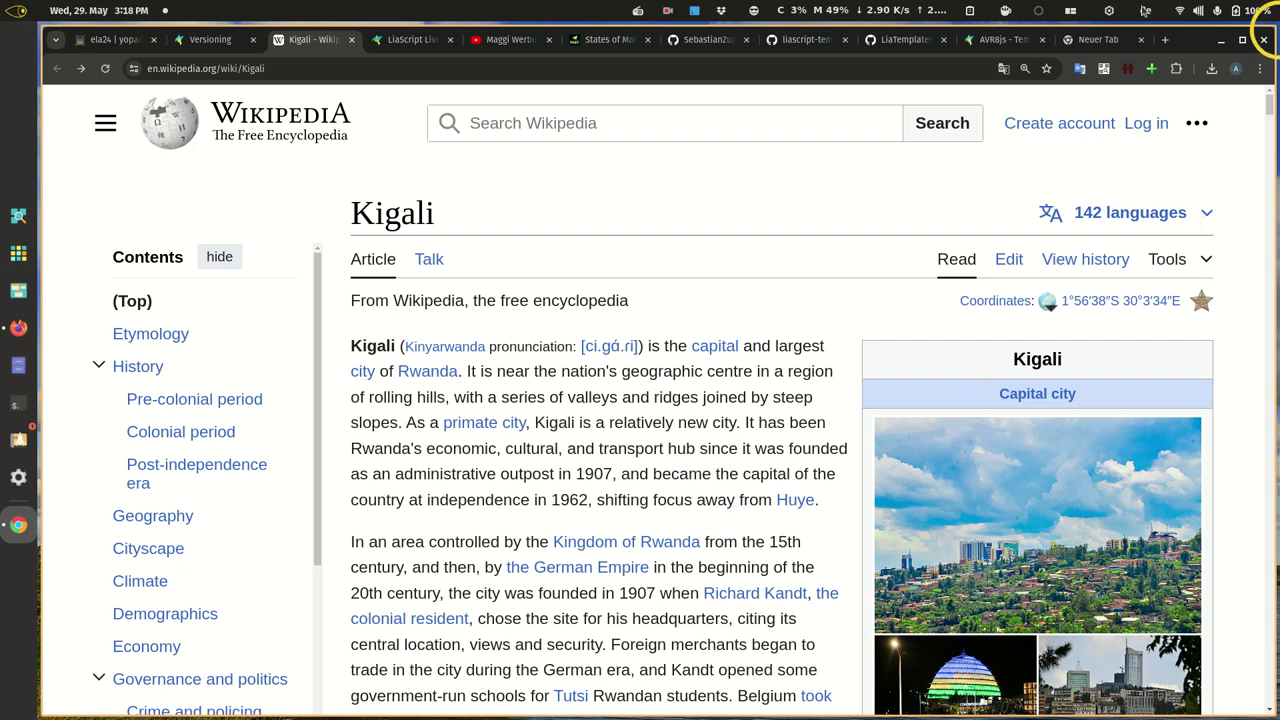
{"action": "left_click", "coordinate": [214, 40]}
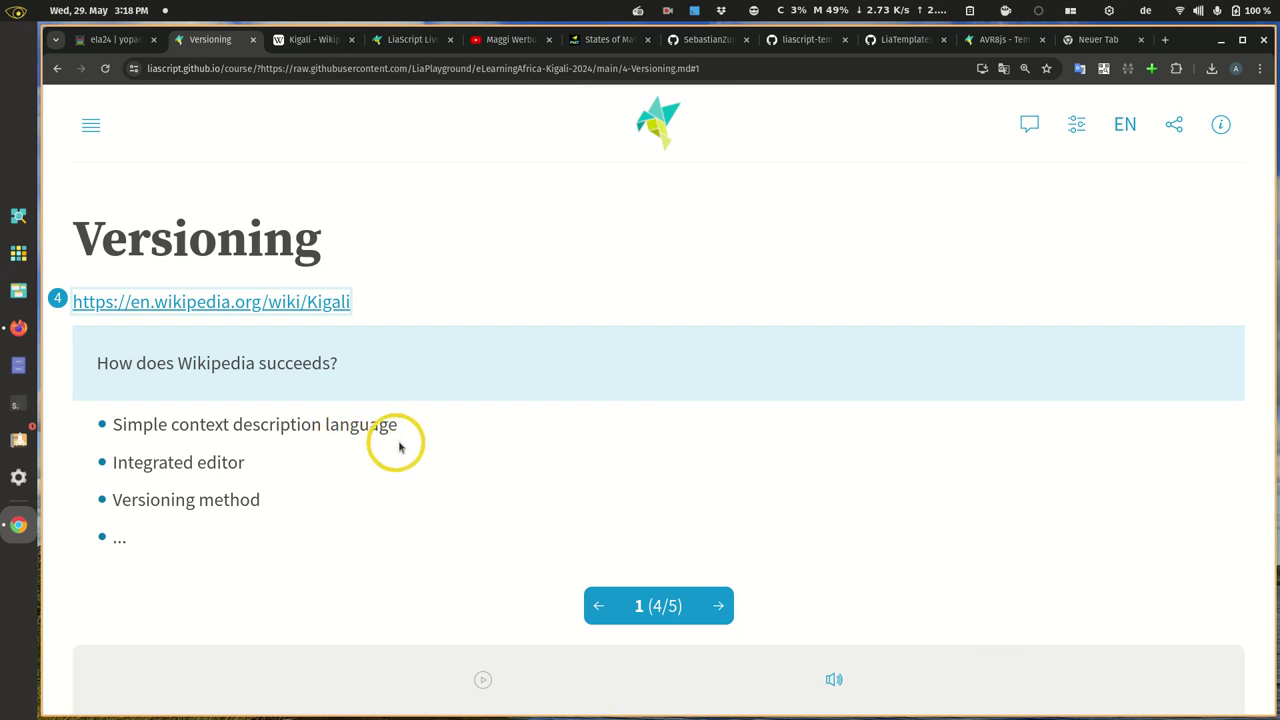
{"action": "left_click_drag", "start_coordinate": [410, 428], "coordinate": [122, 424]}
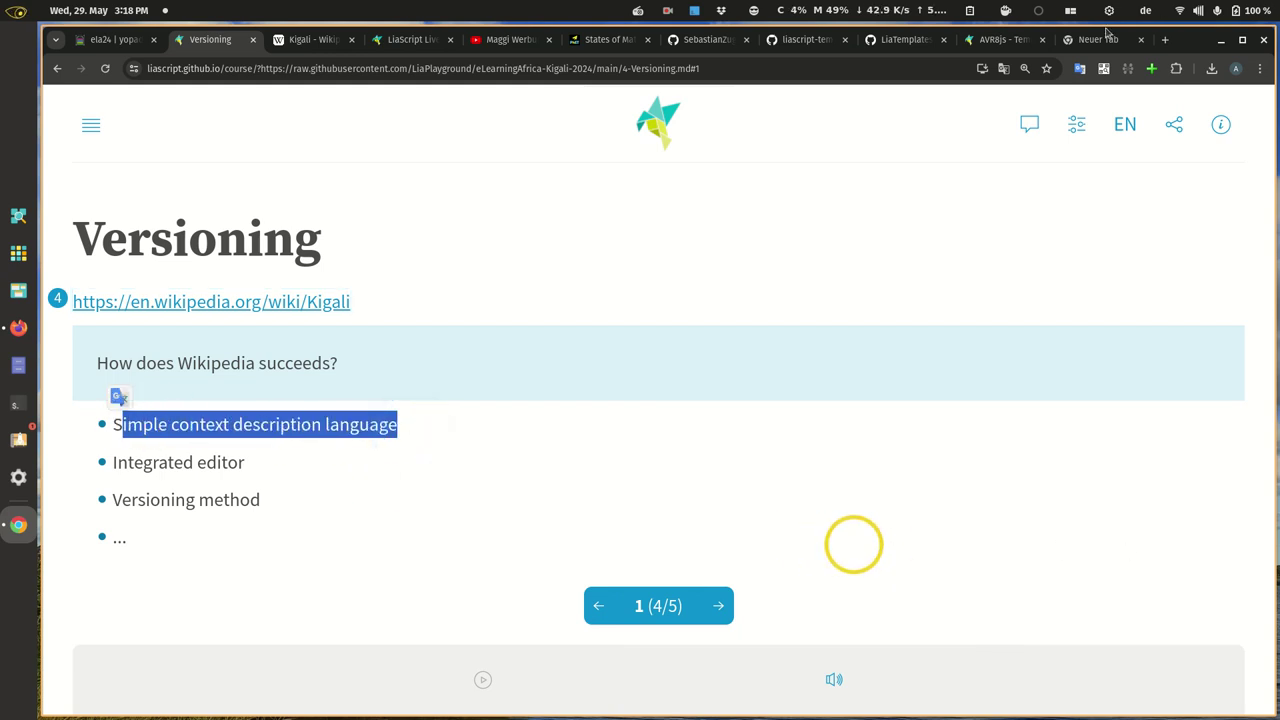
{"action": "left_click", "coordinate": [306, 40]}
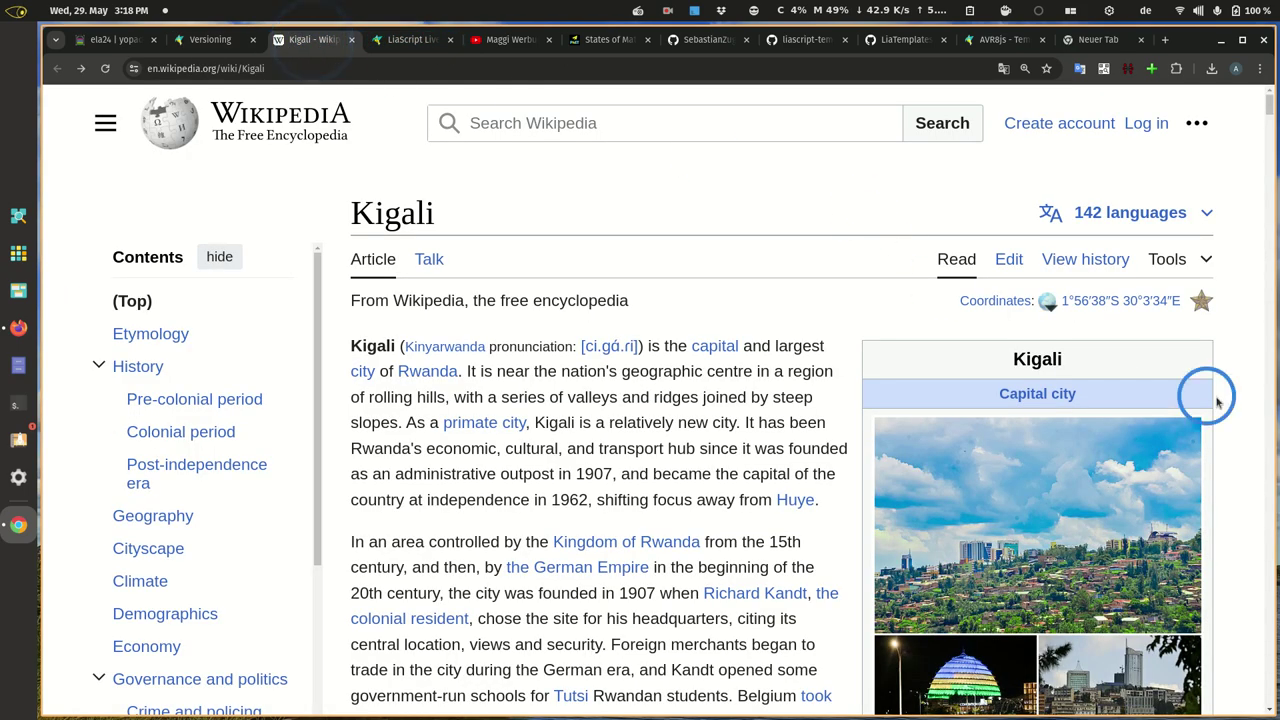
- Open the Kigali article in the wikitext source editor and scroll through the source
{"action": "left_click", "coordinate": [1010, 256]}
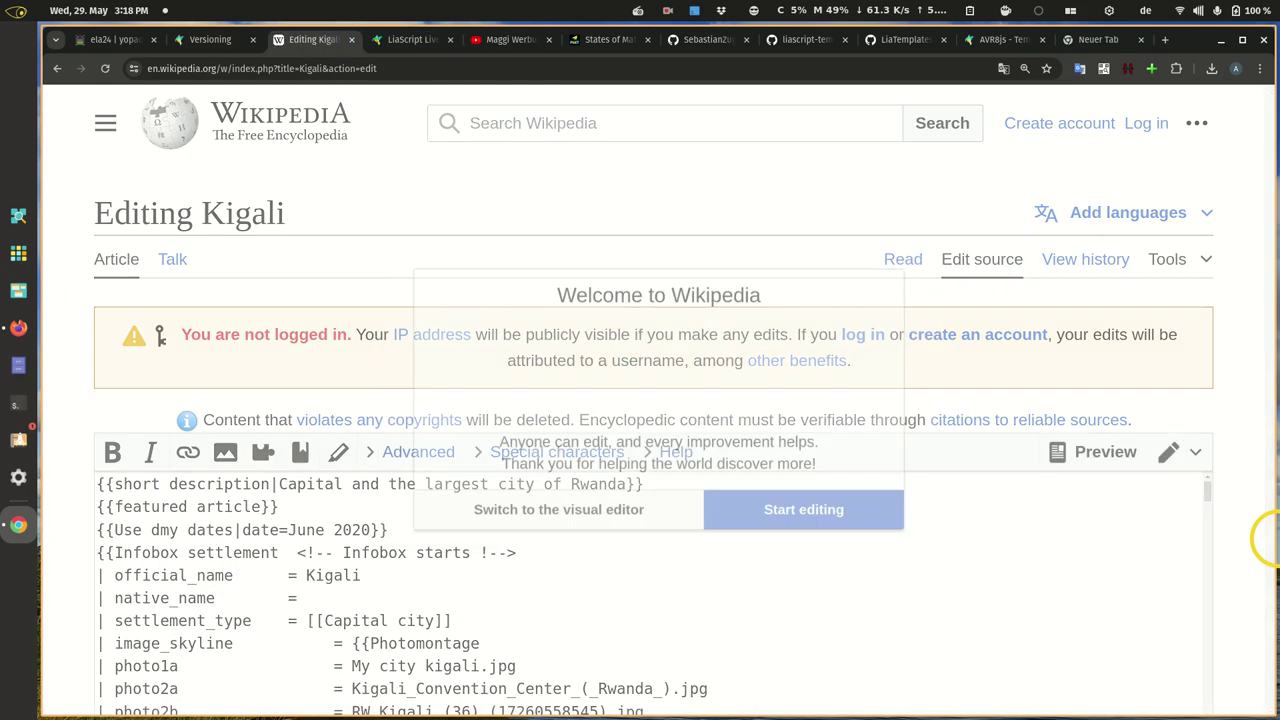
{"action": "left_click", "coordinate": [786, 531]}
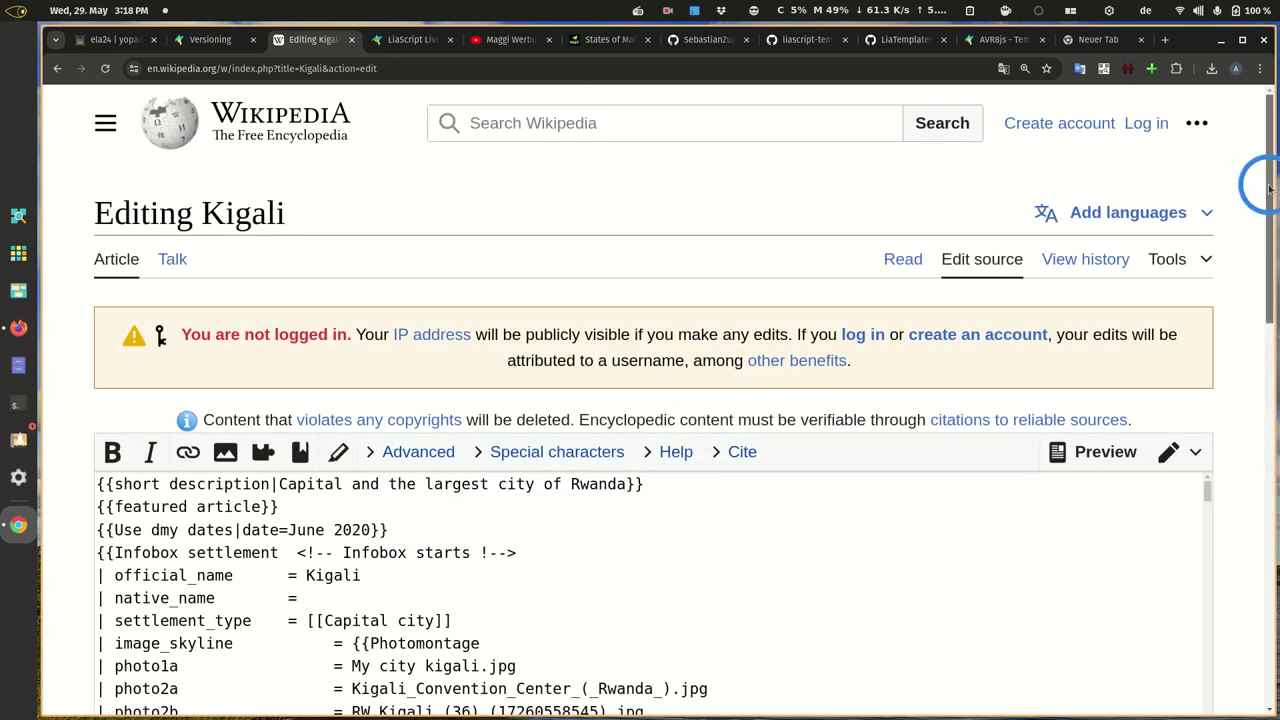
{"action": "left_click_drag", "start_coordinate": [1270, 186], "coordinate": [1249, 449]}
{"action": "scroll", "coordinate": [440, 180], "scroll_direction": "down", "scroll_amount": 12}
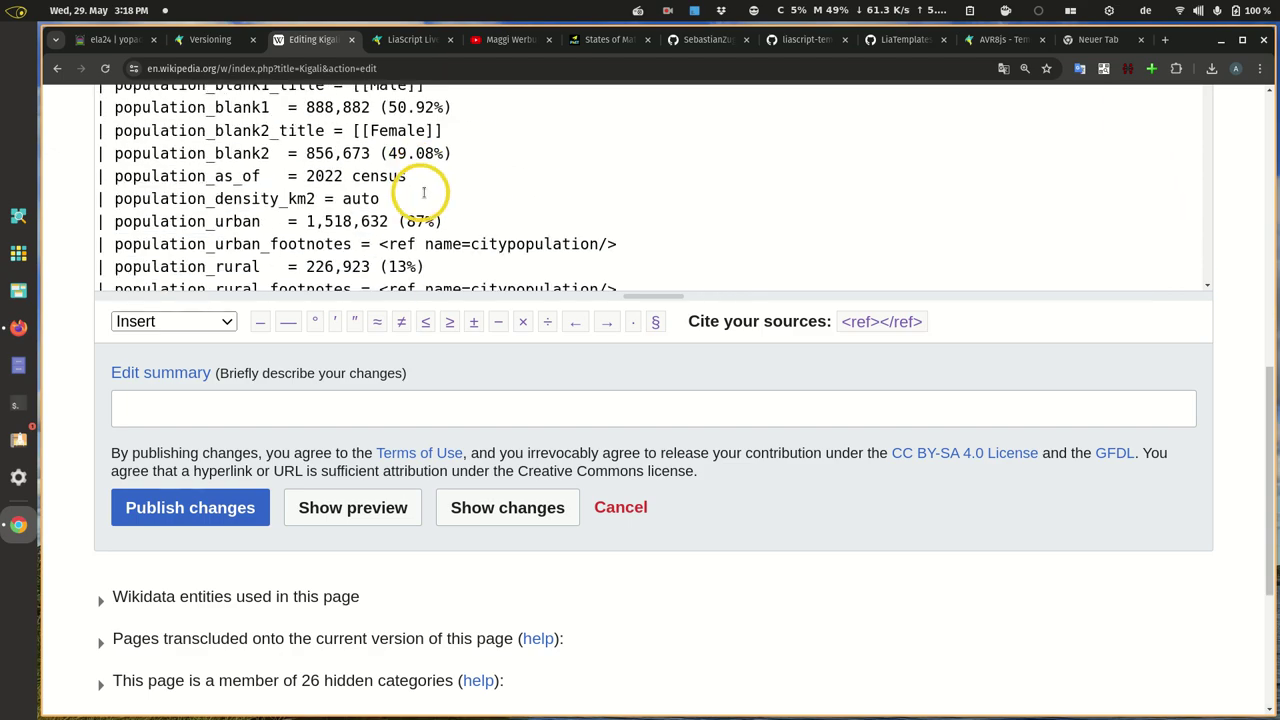
{"action": "scroll", "coordinate": [451, 188], "scroll_direction": "down", "scroll_amount": 10}
{"action": "scroll", "coordinate": [451, 188], "scroll_direction": "up", "scroll_amount": 2}
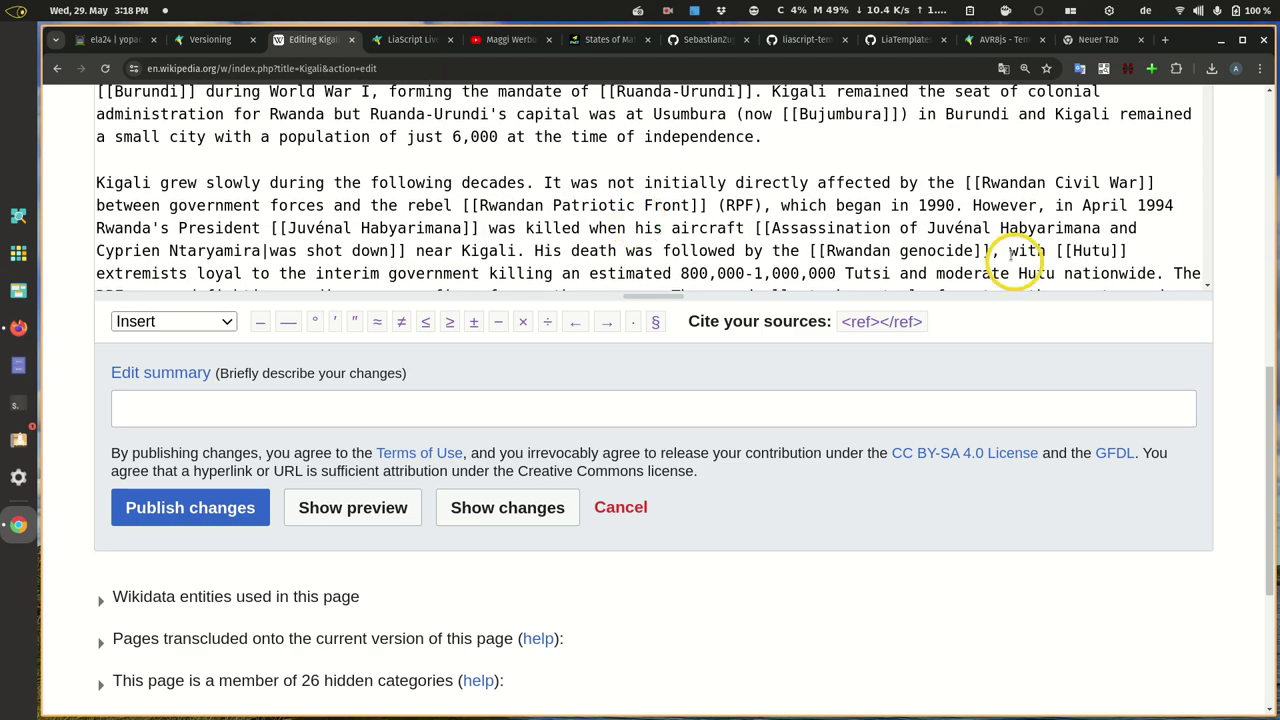
- Select the history and etymology passages in the wikitext, then return to the Versioning slides
{"action": "left_click_drag", "start_coordinate": [462, 205], "coordinate": [826, 228]}
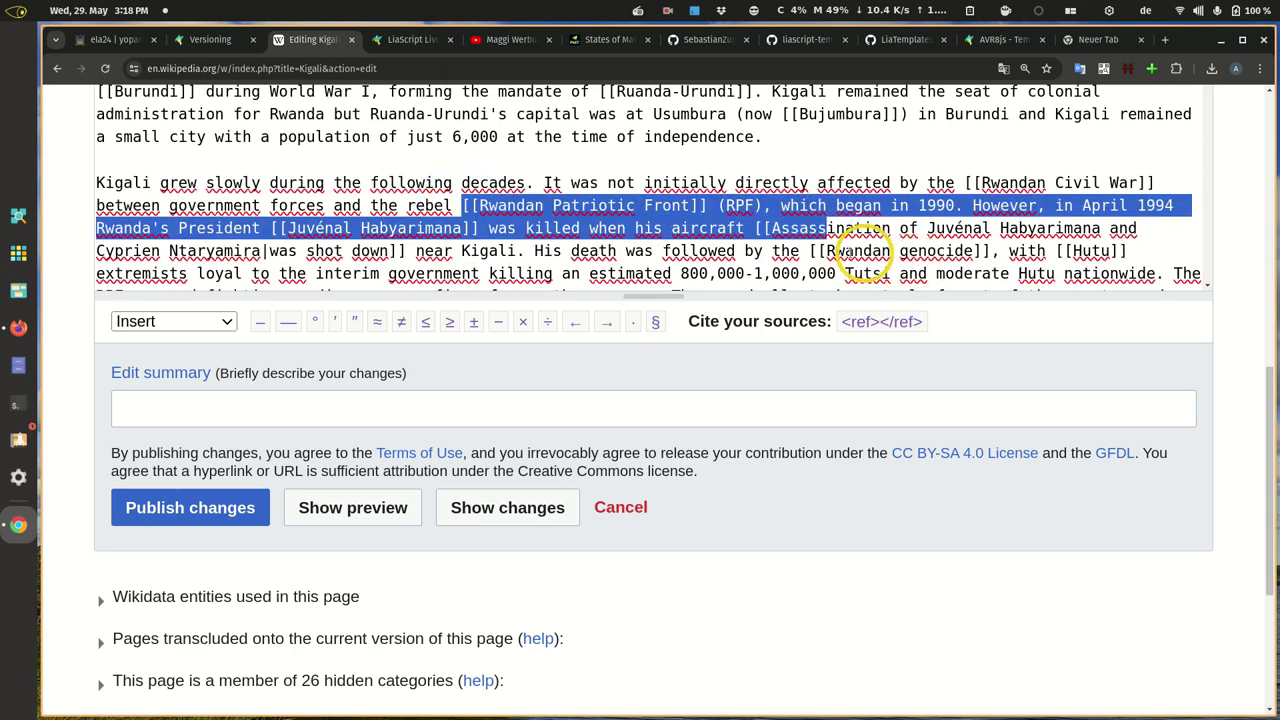
{"action": "scroll", "coordinate": [808, 256], "scroll_direction": "down", "scroll_amount": 1}
{"action": "scroll", "coordinate": [808, 256], "scroll_direction": "down", "scroll_amount": 3}
{"action": "left_click_drag", "start_coordinate": [274, 137], "coordinate": [508, 183]}
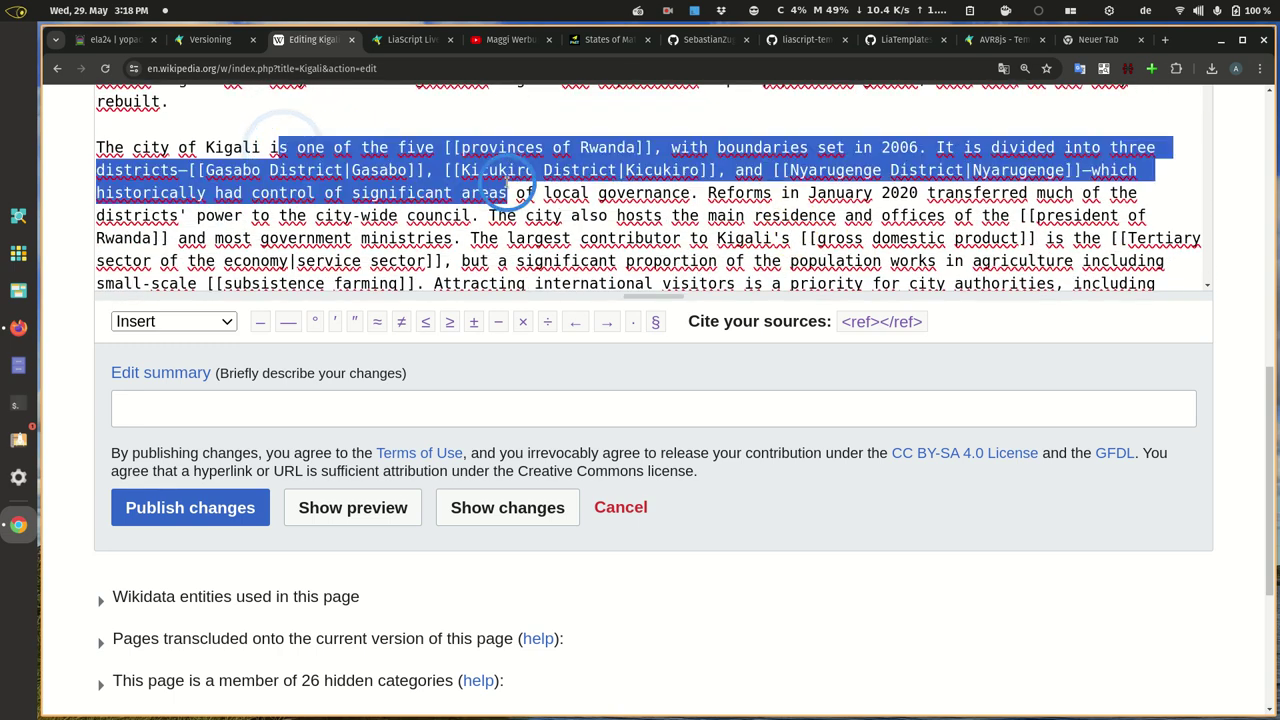
{"action": "scroll", "coordinate": [548, 198], "scroll_direction": "down", "scroll_amount": 2}
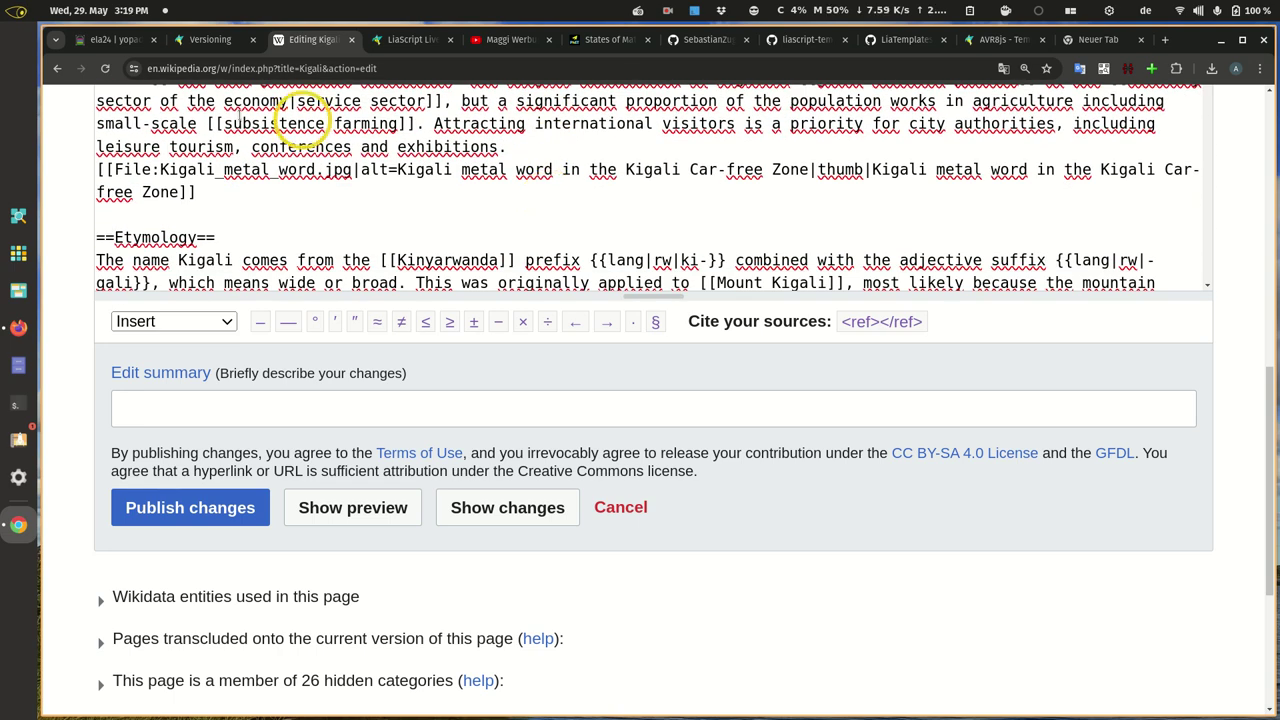
{"action": "scroll", "coordinate": [240, 205], "scroll_direction": "down", "scroll_amount": 1}
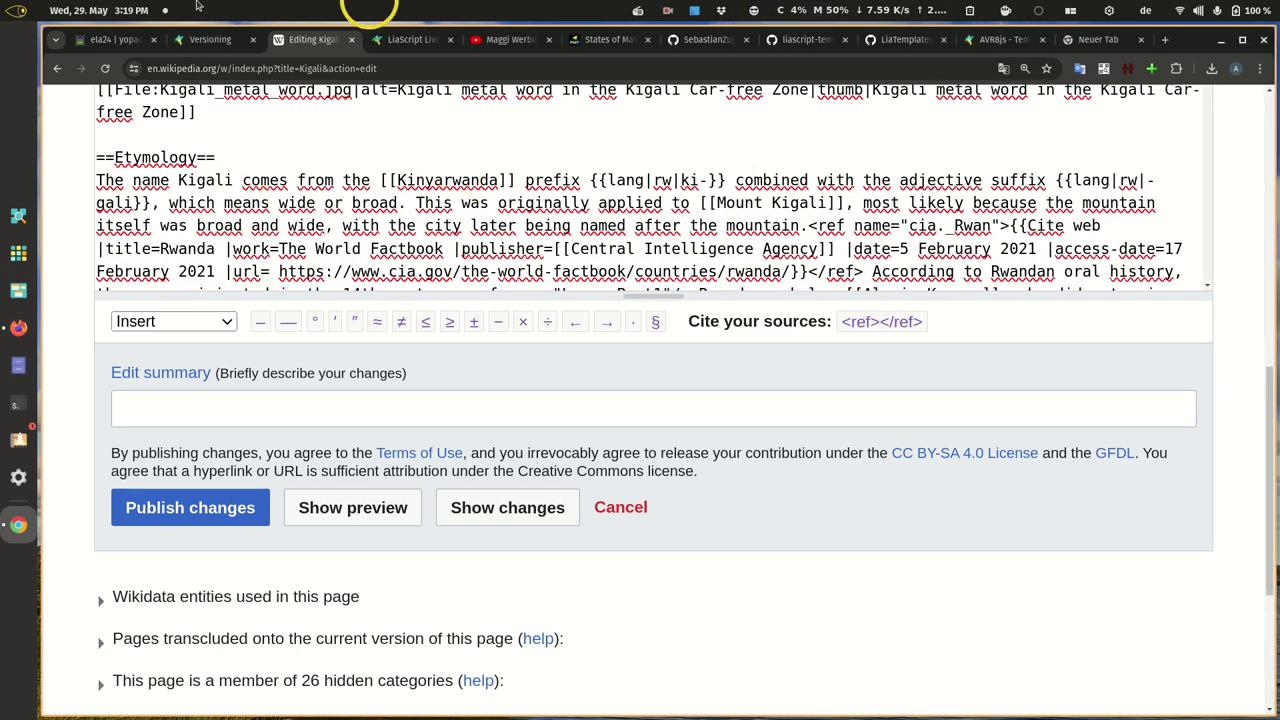
{"action": "left_click", "coordinate": [208, 39]}
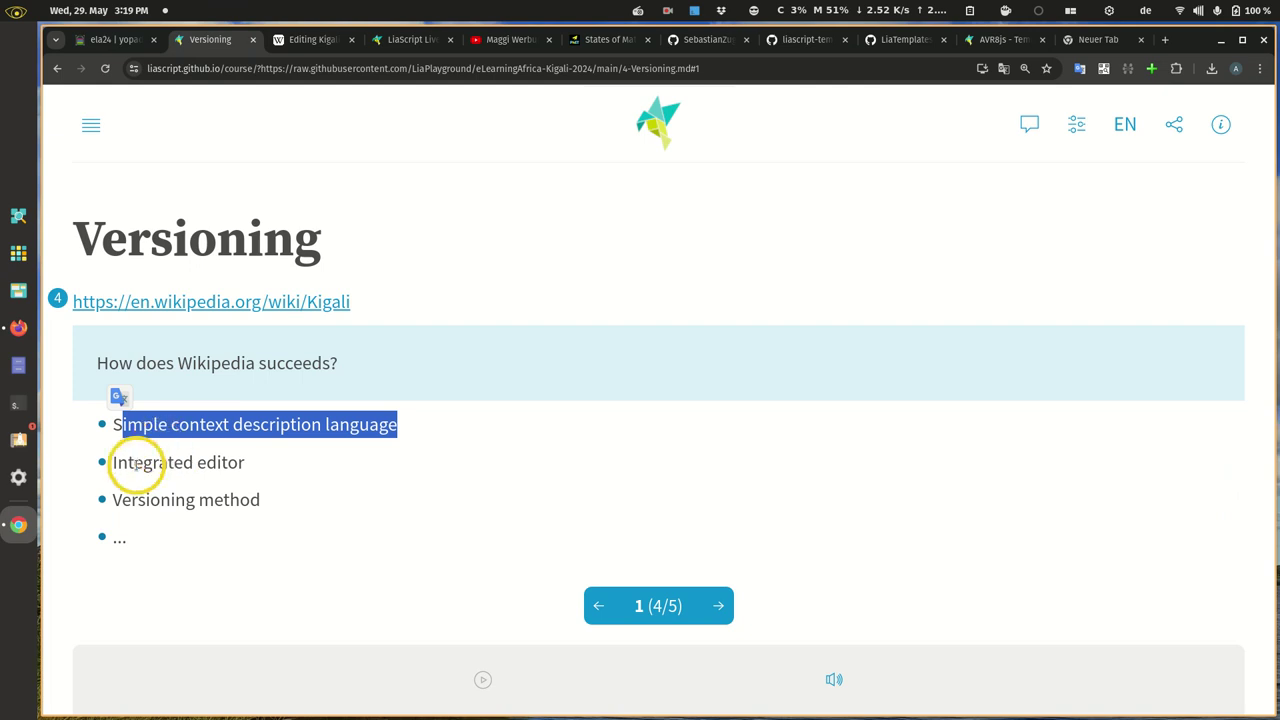
- Highlight the Integrated editor and Versioning method bullets, then reveal fragment 5/5 and mark its transfer question
{"action": "left_click_drag", "start_coordinate": [133, 462], "coordinate": [309, 466]}
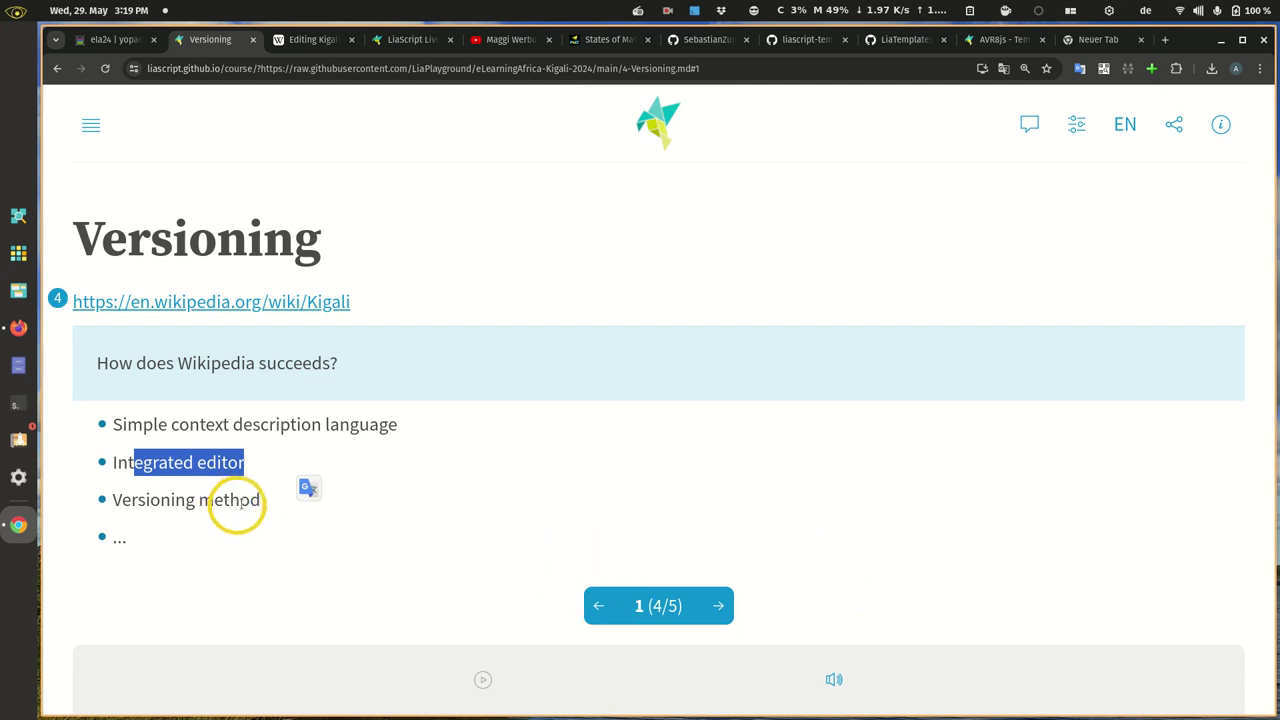
{"action": "left_click_drag", "start_coordinate": [262, 500], "coordinate": [112, 500]}
{"action": "left_click", "coordinate": [822, 705]}
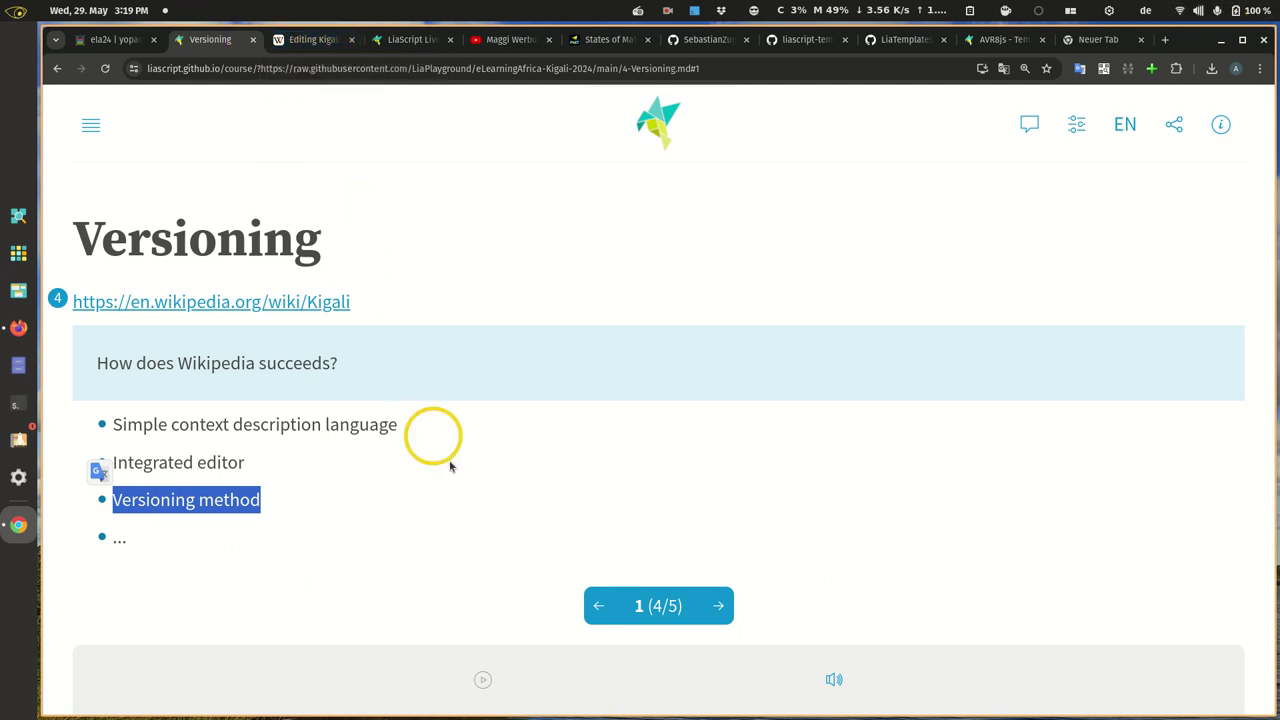
{"action": "left_click", "coordinate": [720, 607]}
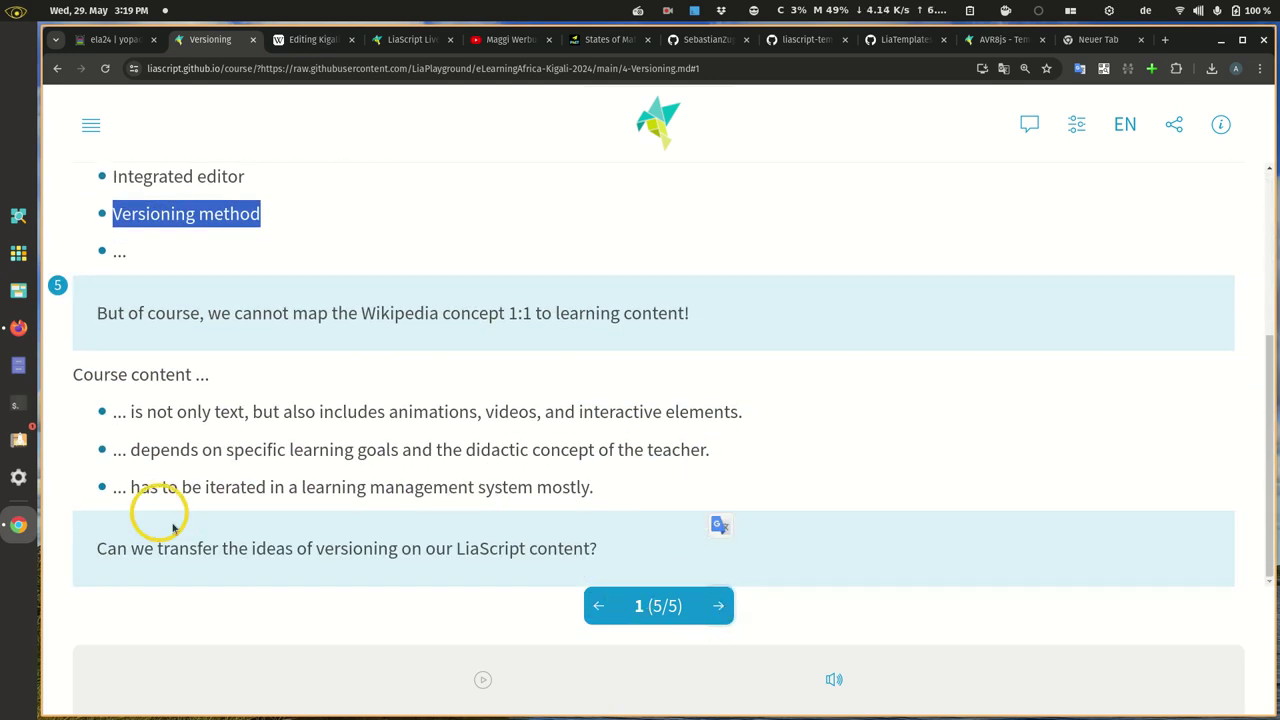
{"action": "left_click_drag", "start_coordinate": [143, 549], "coordinate": [509, 549]}
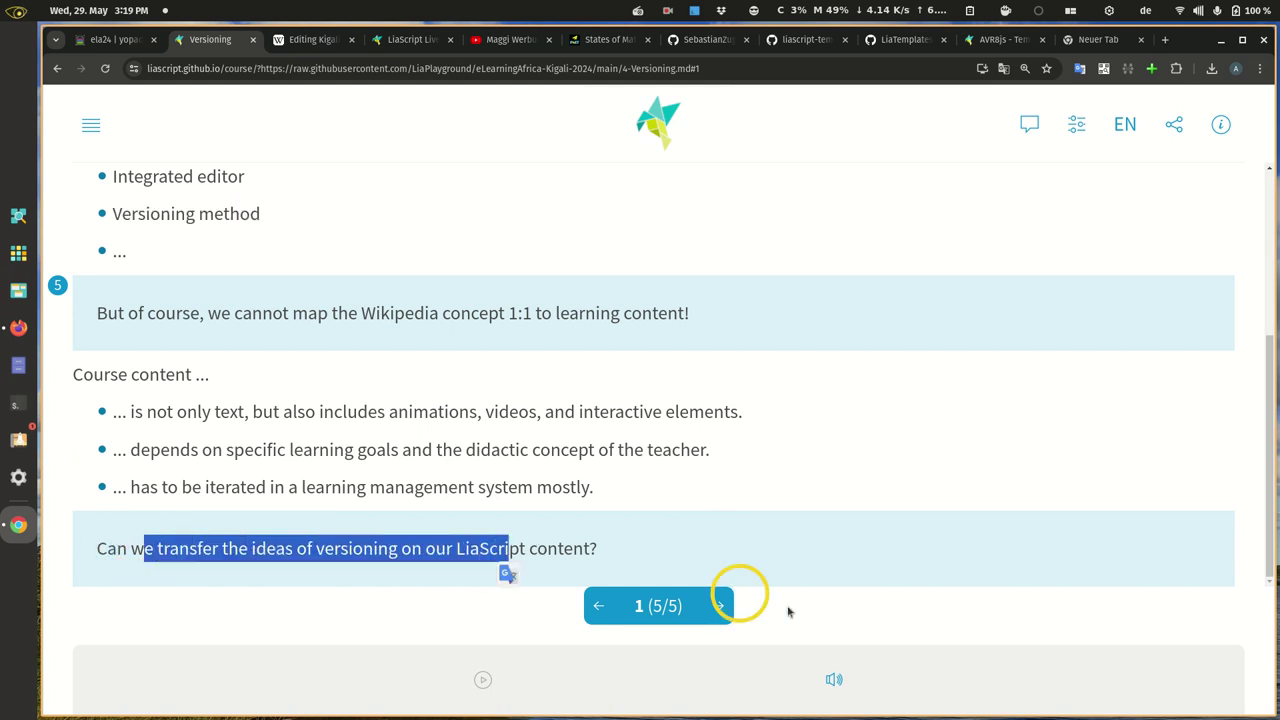
- Advance to the 'Motivation and concepts' slide with its interactive git command area
{"action": "left_click", "coordinate": [717, 609]}
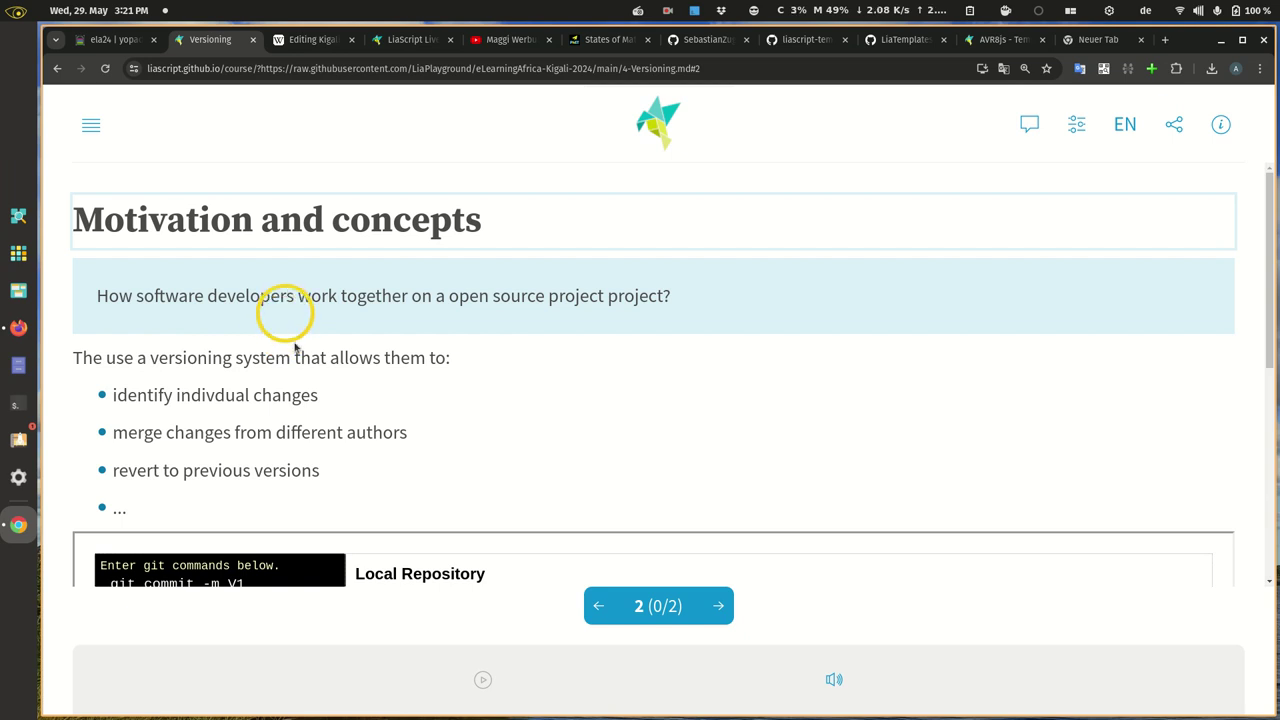
{"action": "left_click", "coordinate": [119, 397]}
{"action": "left_click_drag", "start_coordinate": [119, 397], "coordinate": [322, 396]}
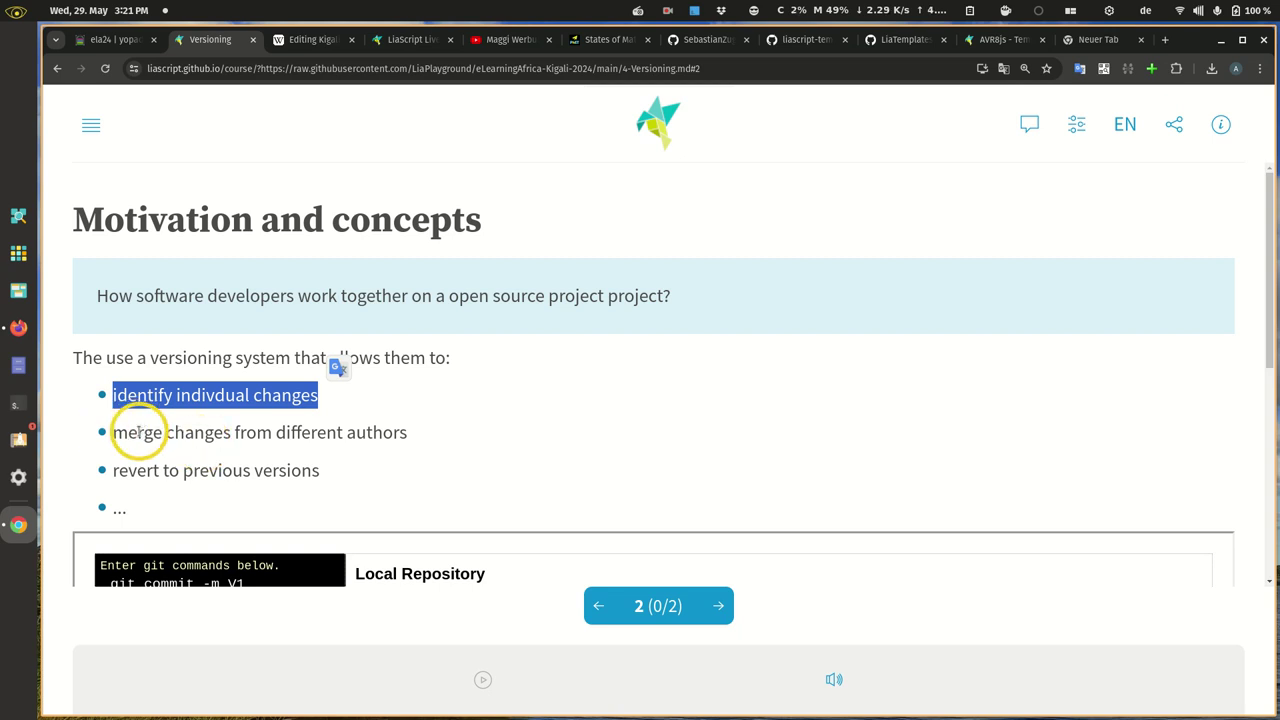
{"action": "left_click_drag", "start_coordinate": [137, 432], "coordinate": [410, 431]}
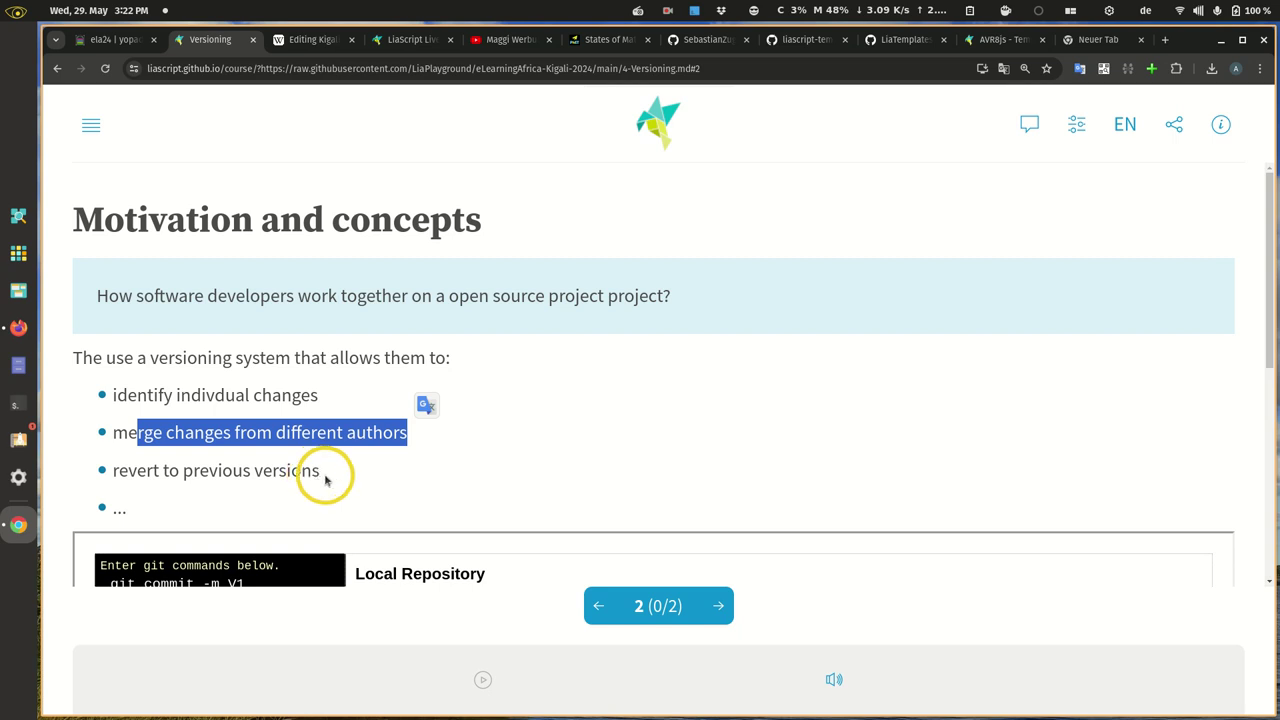
{"action": "left_click_drag", "start_coordinate": [322, 472], "coordinate": [80, 477]}
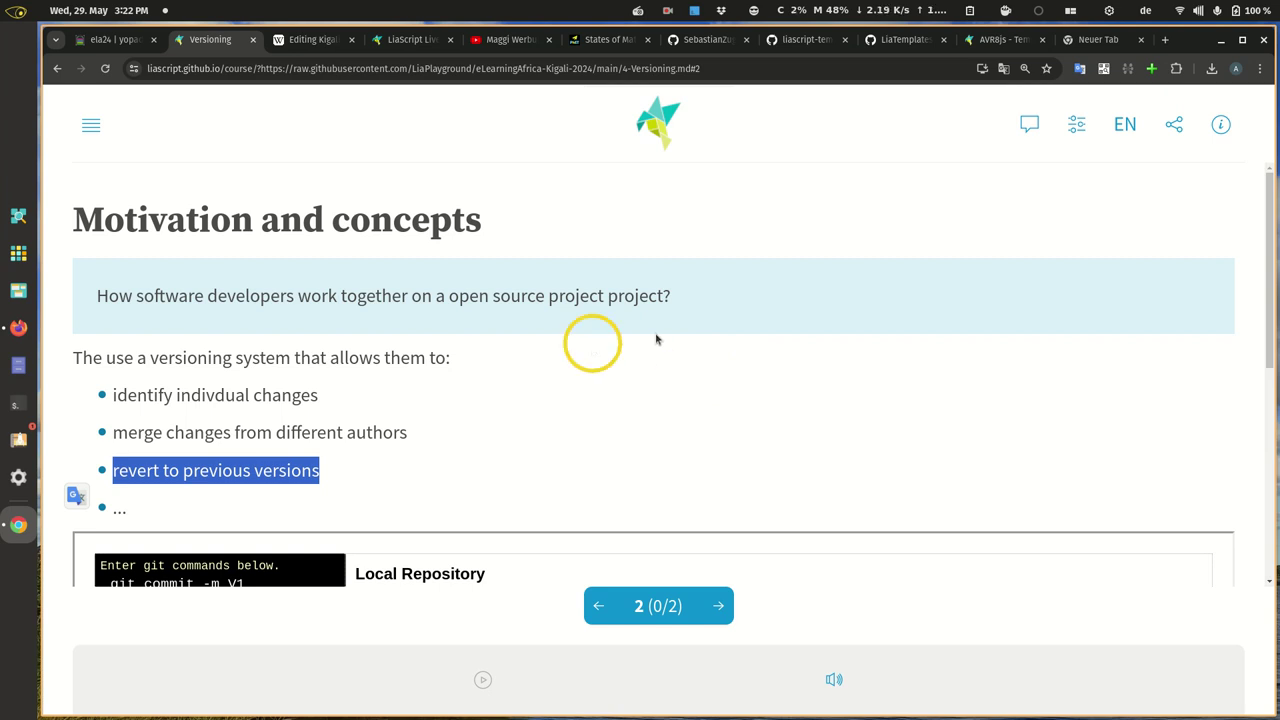
- Scroll down to the git demo showing commits V1–V3 with master and HEAD on V3
{"action": "scroll", "coordinate": [912, 342], "scroll_direction": "down", "scroll_amount": 3}
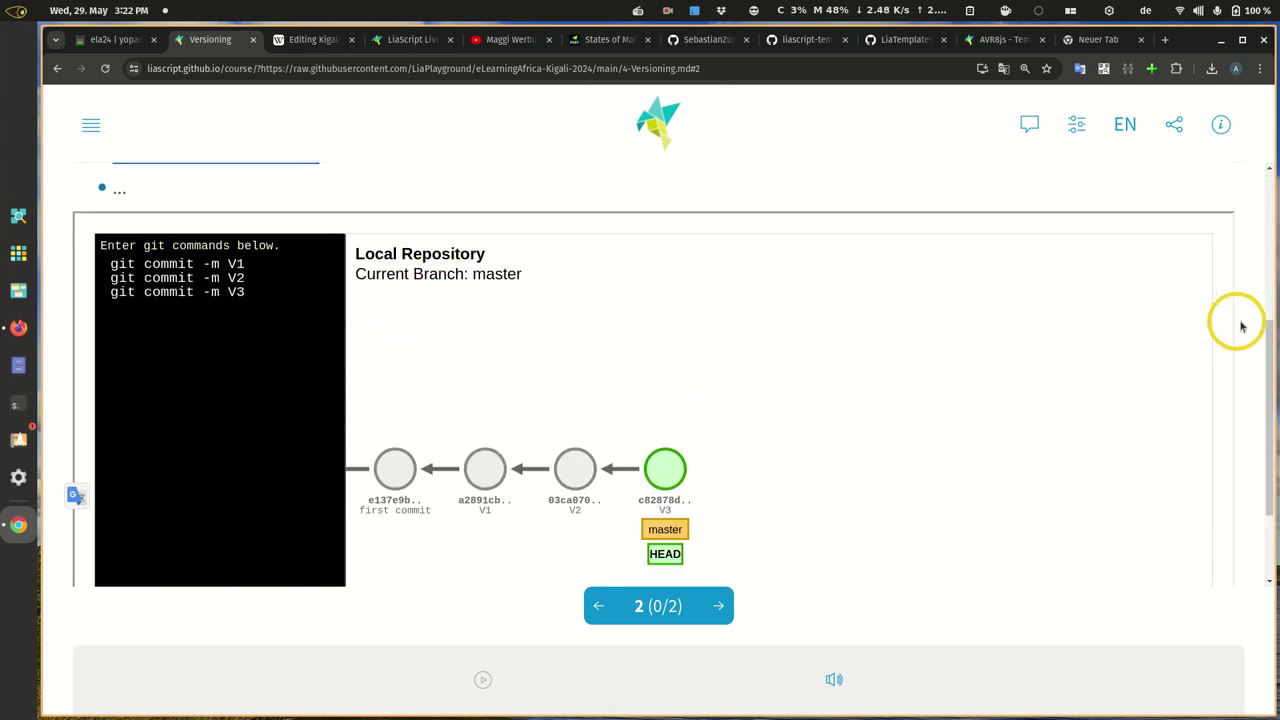
{"action": "scroll", "coordinate": [1250, 332], "scroll_direction": "down", "scroll_amount": 1}
{"action": "scroll", "coordinate": [1220, 334], "scroll_direction": "down", "scroll_amount": 1}
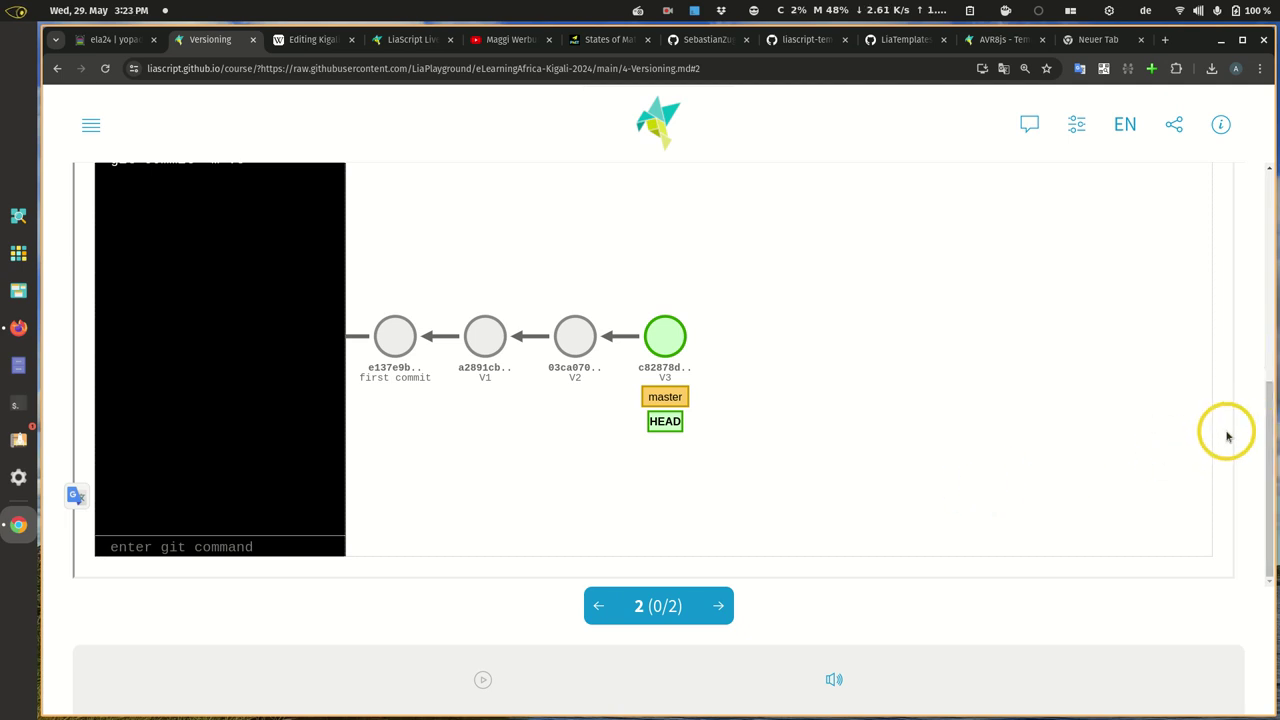
{"action": "scroll", "coordinate": [1229, 434], "scroll_direction": "up", "scroll_amount": 1}
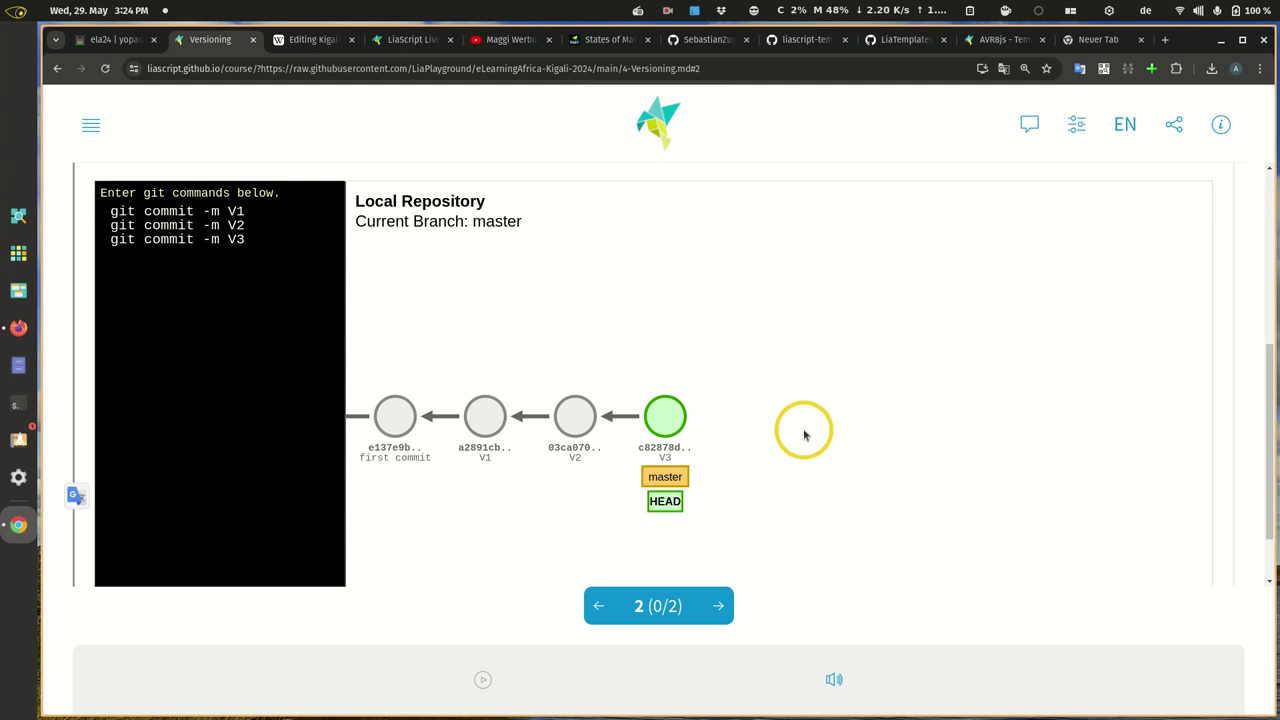
{"action": "scroll", "coordinate": [677, 385], "scroll_direction": "down", "scroll_amount": 1}
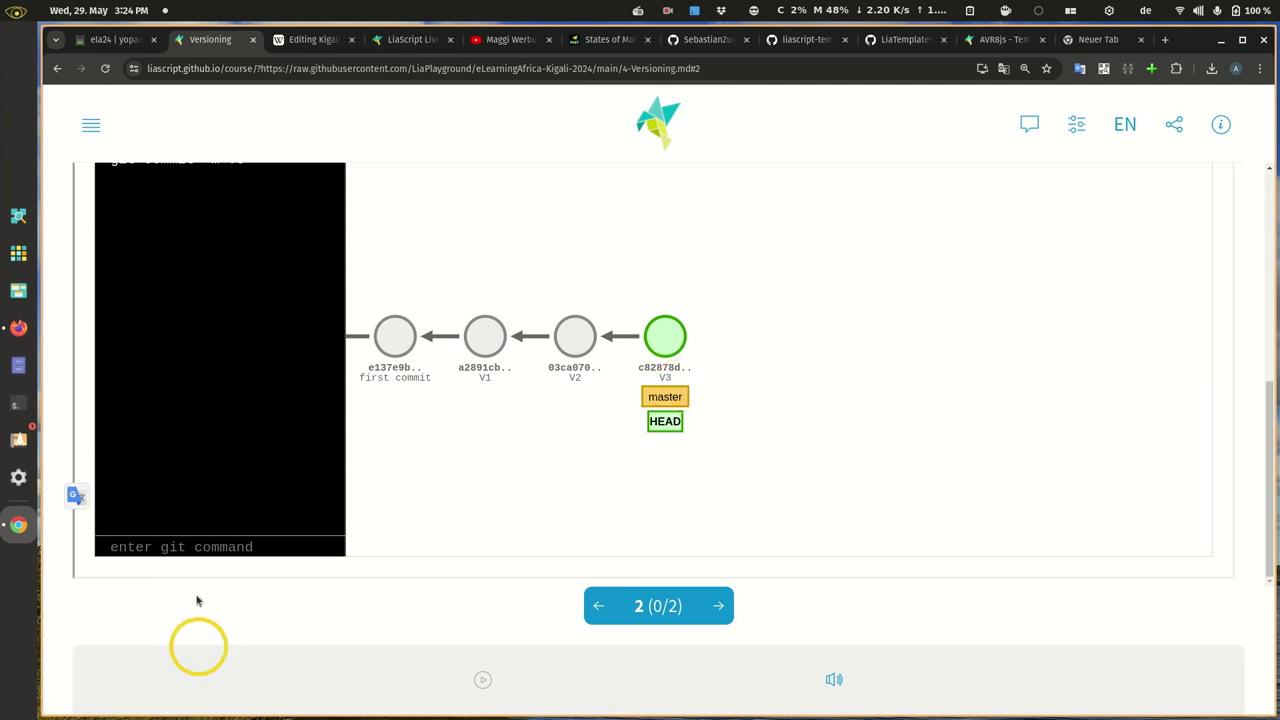
- Run git commit -m NewVerison in the git demo, adding a fifth commit after V3
{"action": "left_click", "coordinate": [226, 547]}
{"action": "type", "text": "git add"}
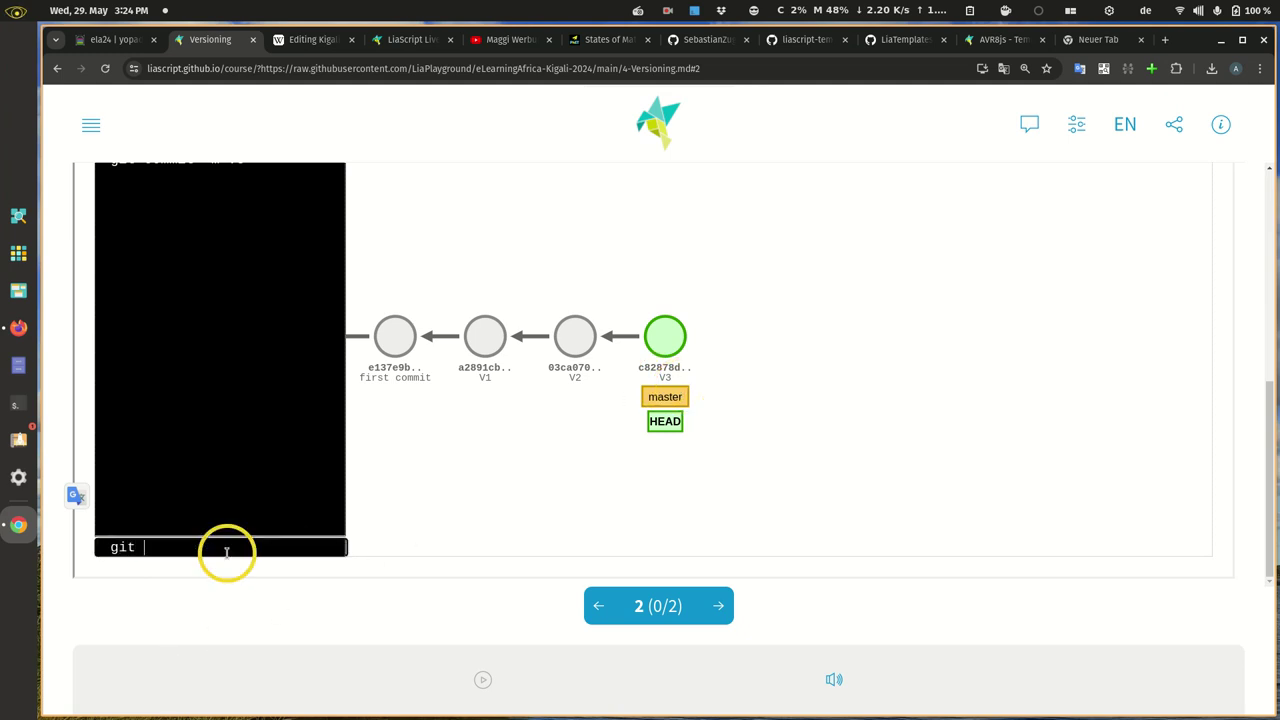
{"action": "key", "text": "BackSpace"}
{"action": "key", "text": "BackSpace"}
{"action": "key", "text": "BackSpace"}
{"action": "type", "text": "commit -m NewVeris"}
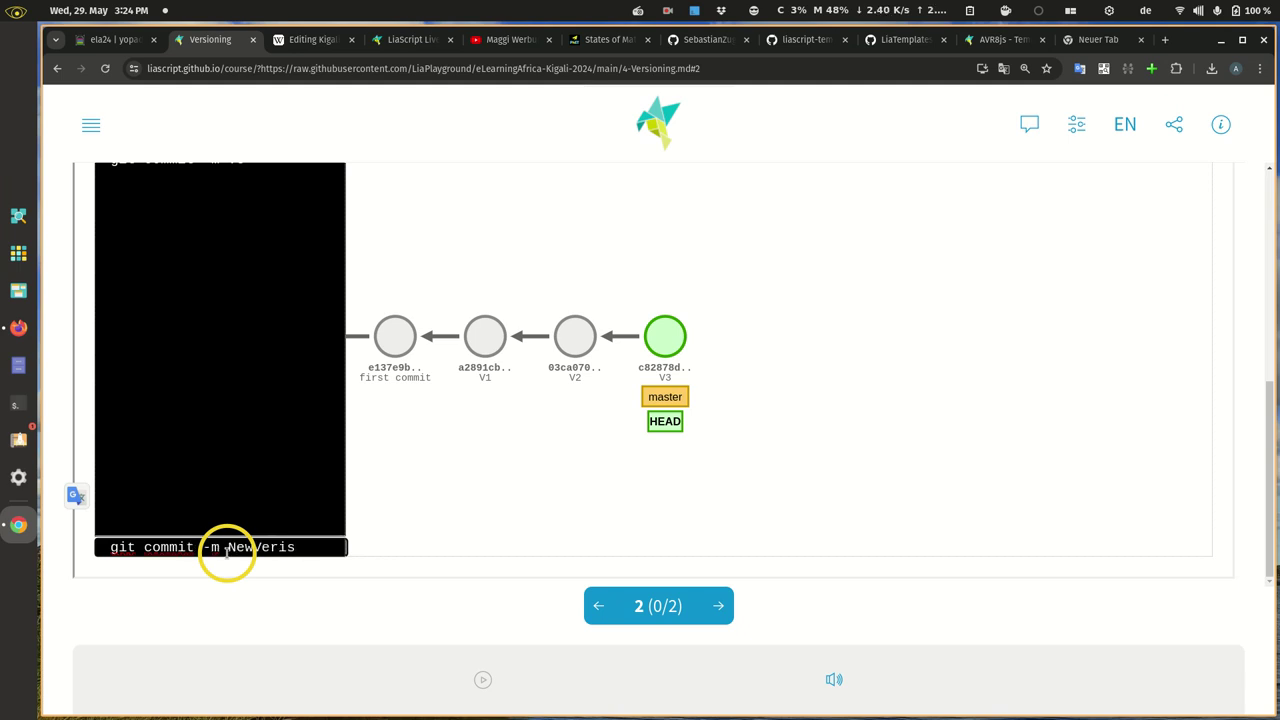
{"action": "type", "text": "on"}
{"action": "key", "text": "Return"}
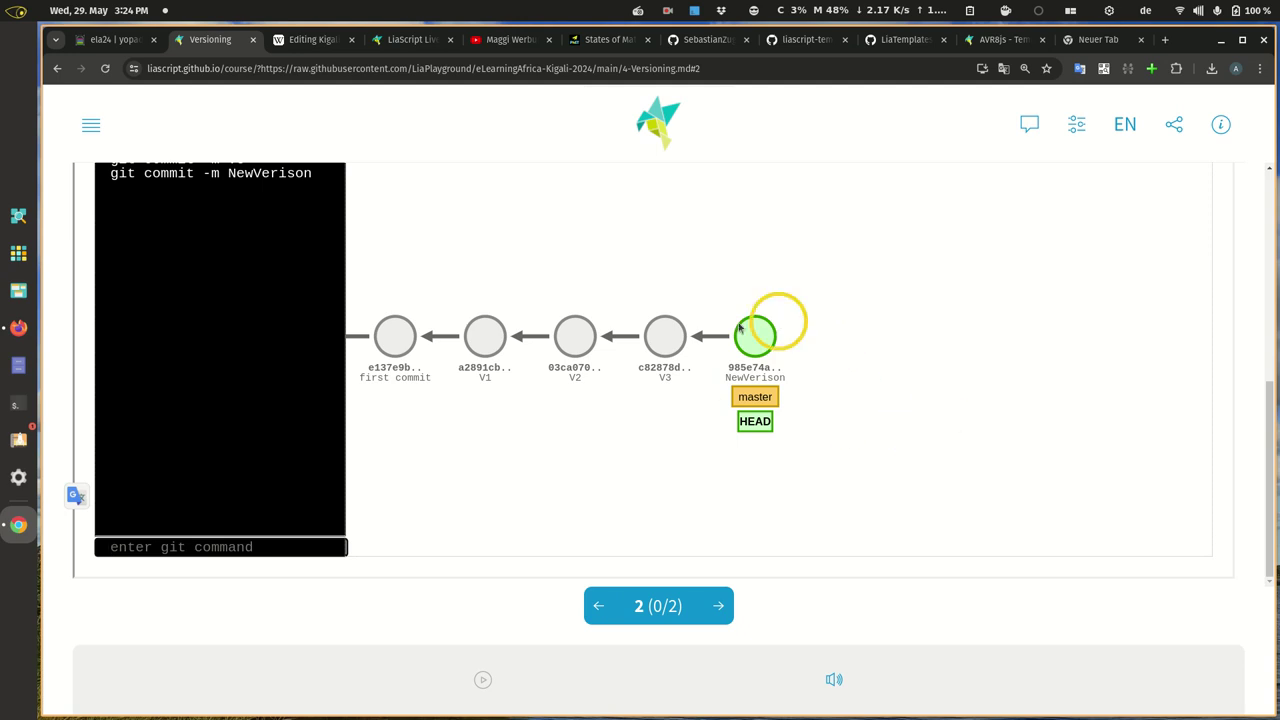
{"action": "left_click_drag", "start_coordinate": [113, 177], "coordinate": [330, 195]}
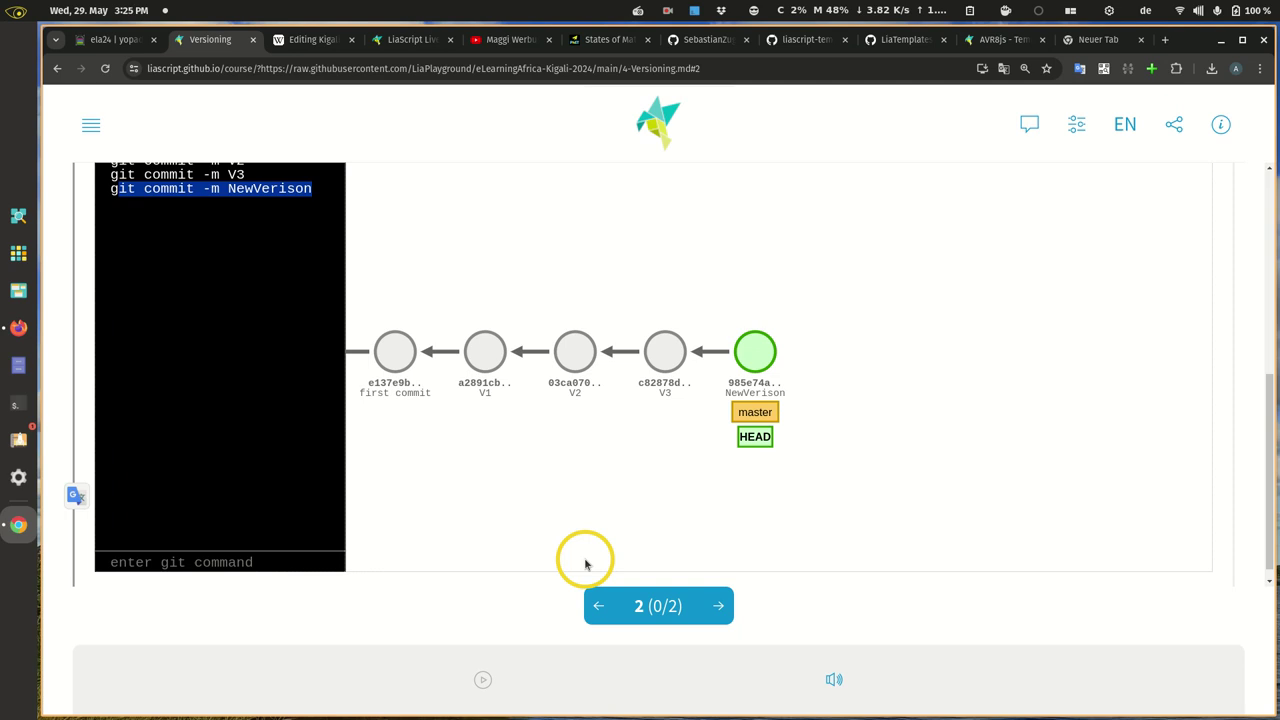
- Advance to fragment 2 (1/2) to show the working copy, staging, local and remote repository diagram
{"action": "scroll", "coordinate": [1257, 286], "scroll_direction": "down", "scroll_amount": 1}
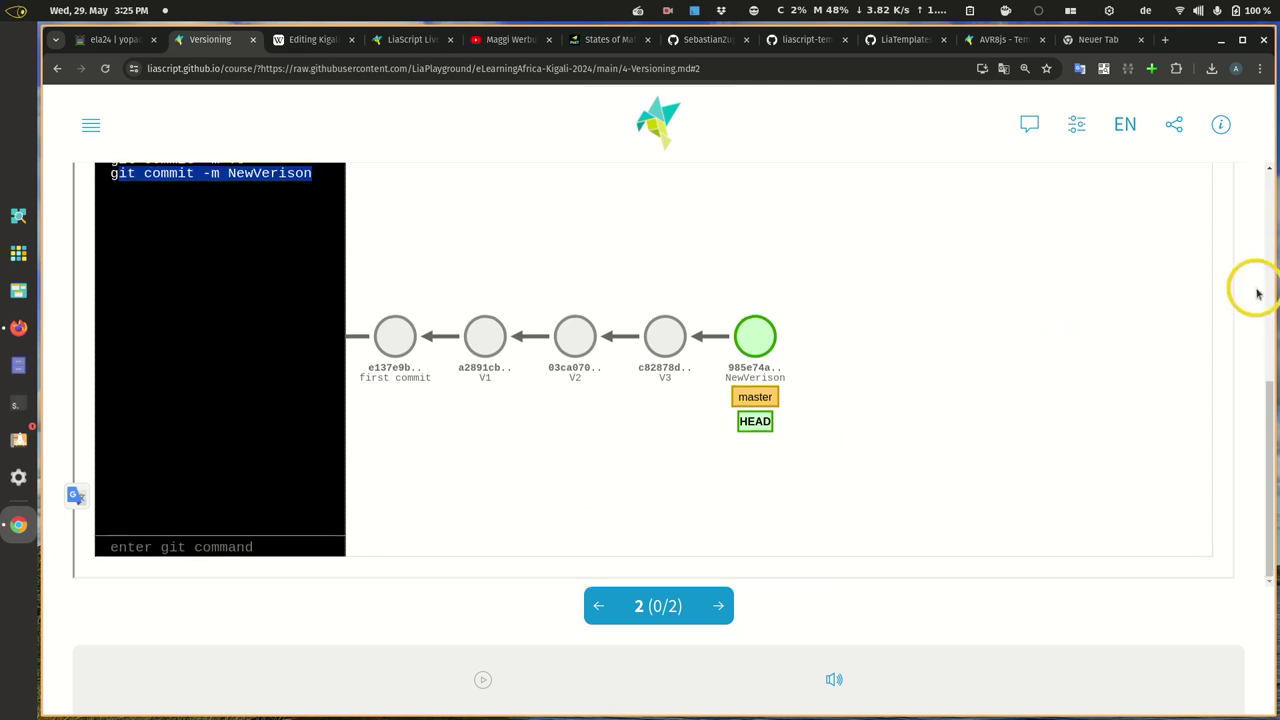
{"action": "left_click", "coordinate": [718, 606]}
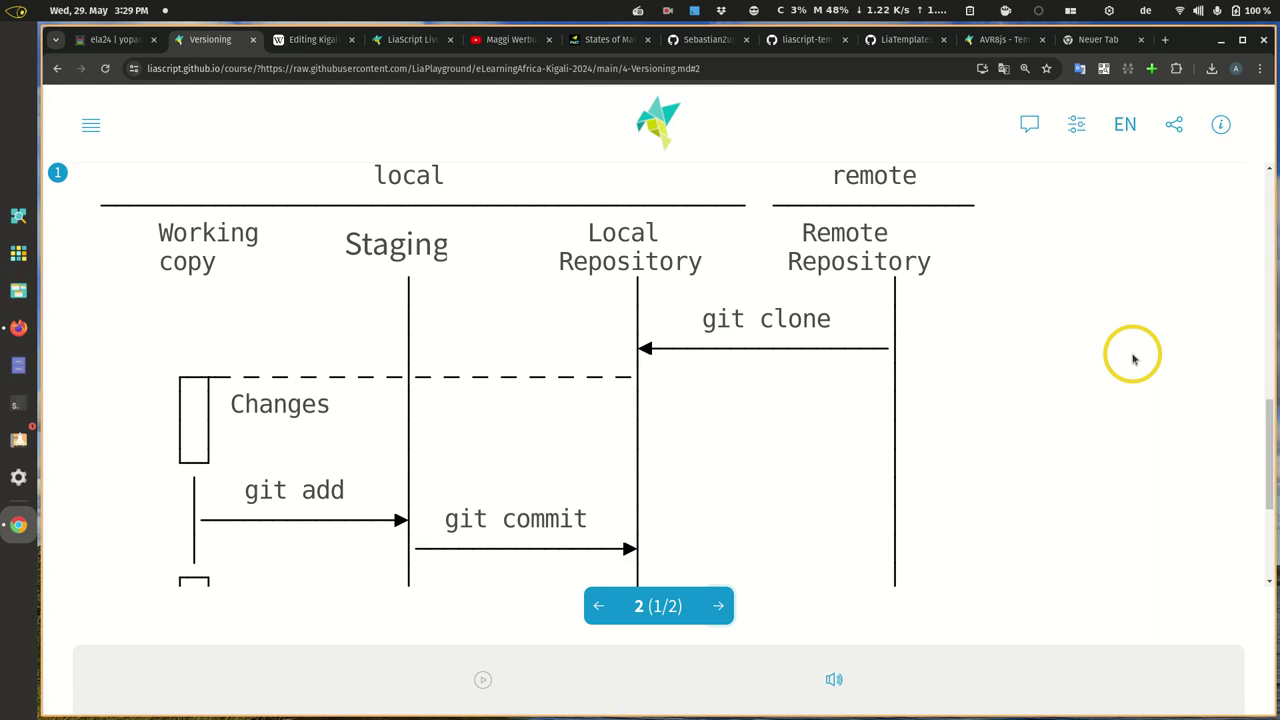
- Put away the LiaScript course window to show the desktop with Protokol_mai.md and README.md
{"action": "key", "text": "super+d"}
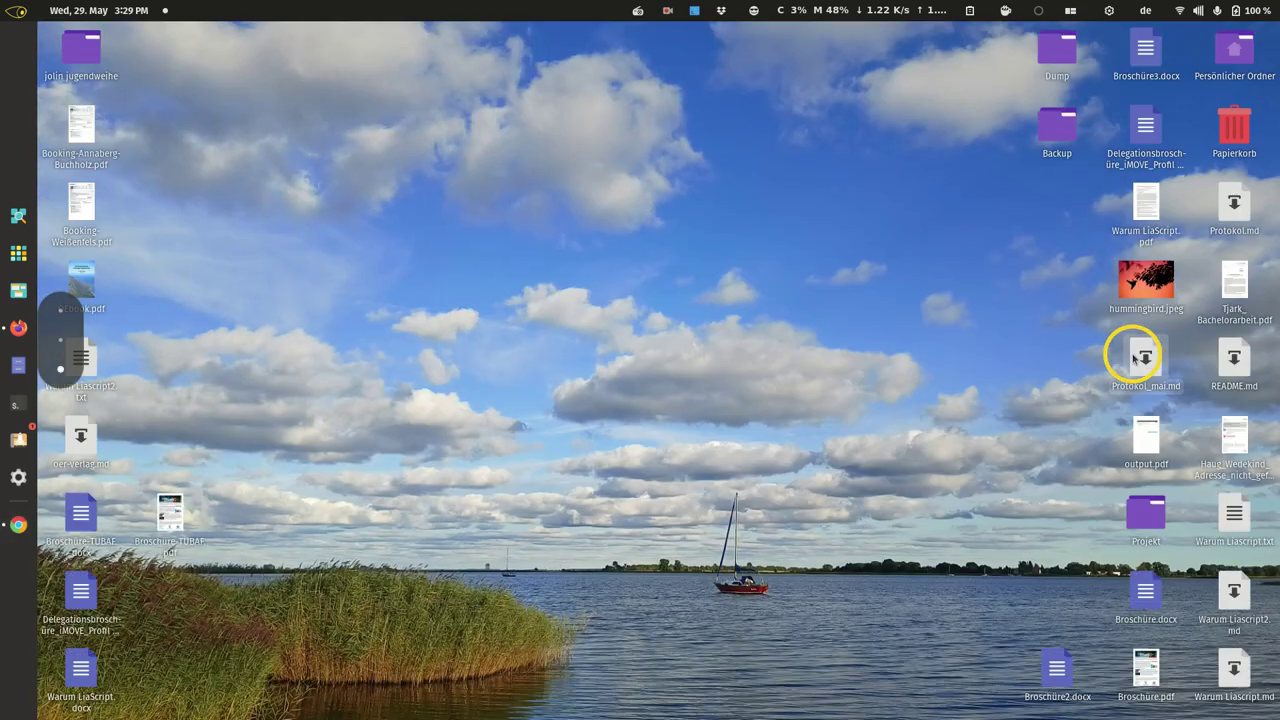